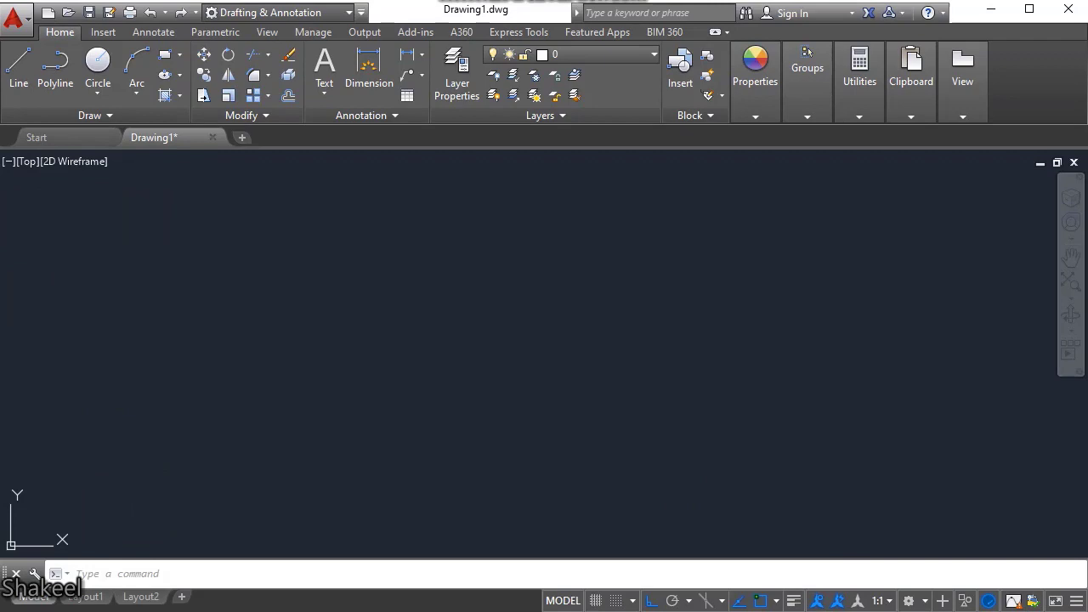
Open the Layer Properties Manager to see layers 0, circle, rectangle and square.
left_click(460, 74)
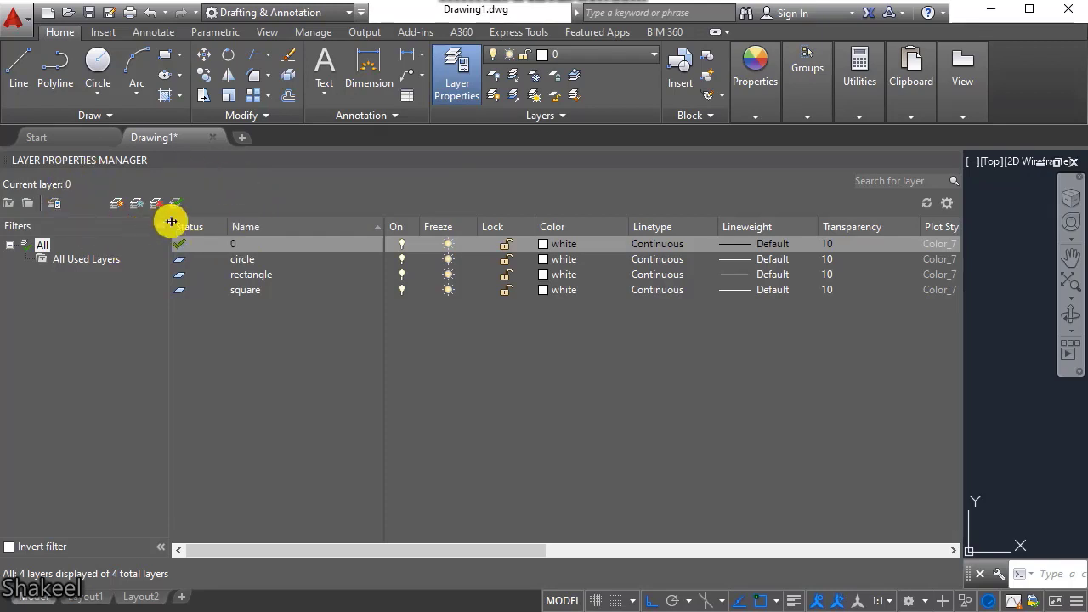
Create a new layer named window, then add another new layer left as Layer1.
left_click(116, 204)
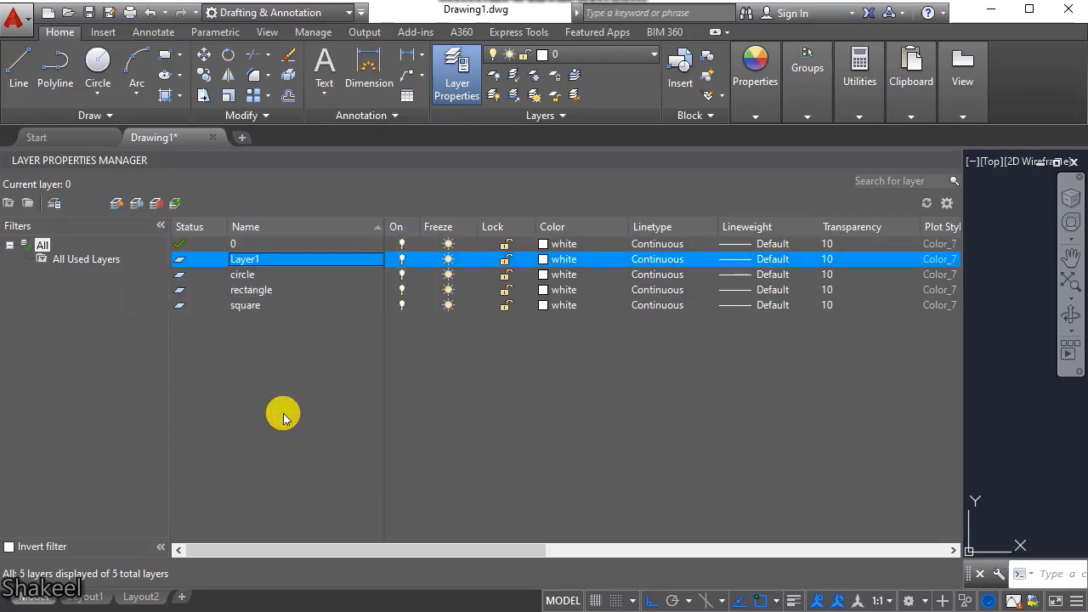
left_click(248, 290)
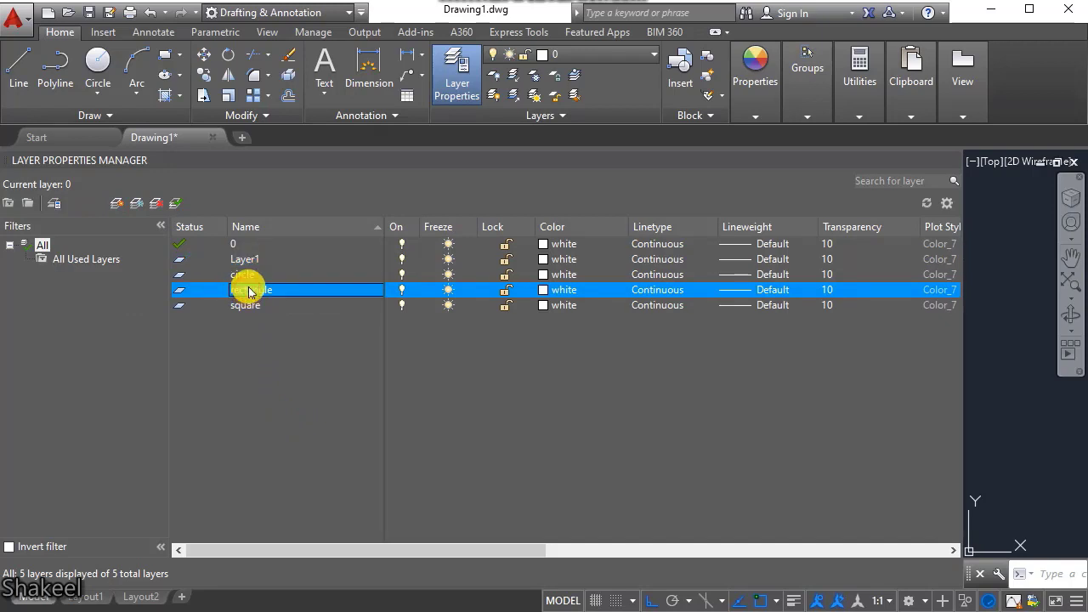
left_click(247, 259)
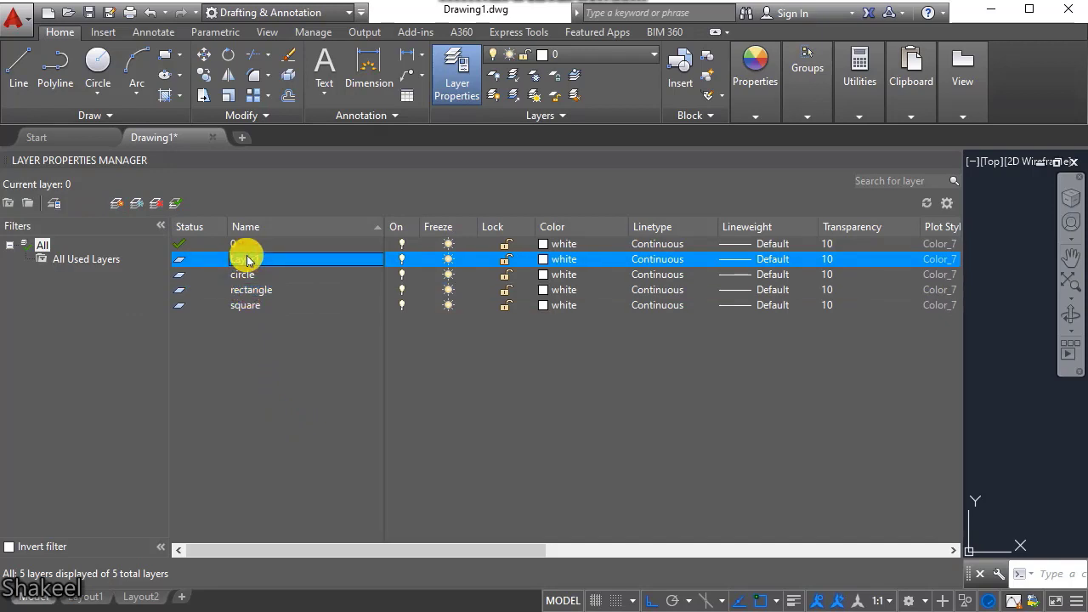
left_click(247, 259)
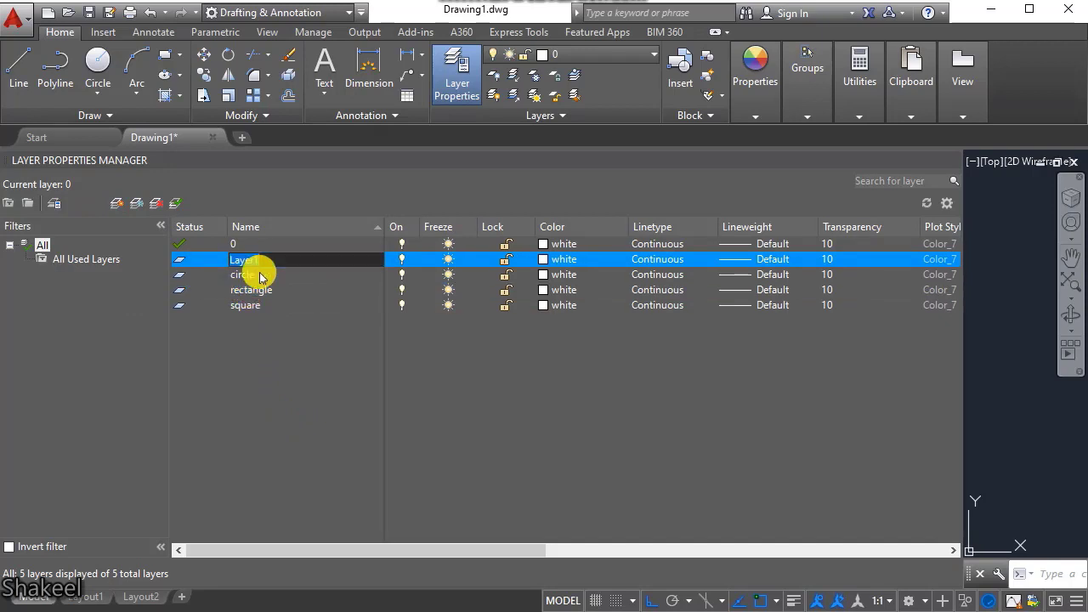
type("window")
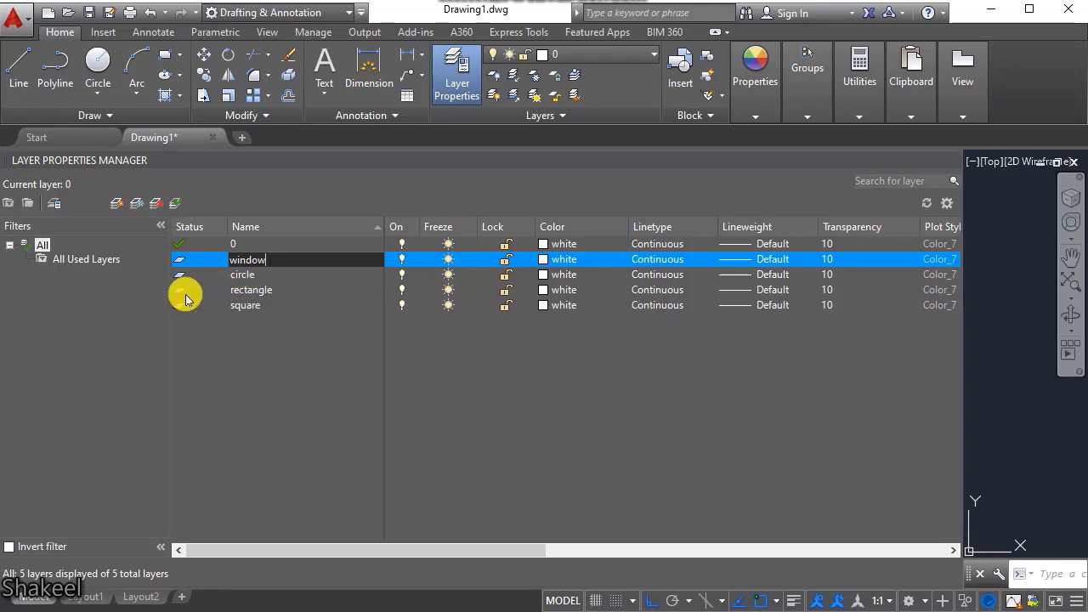
left_click(132, 307)
left_click(136, 204)
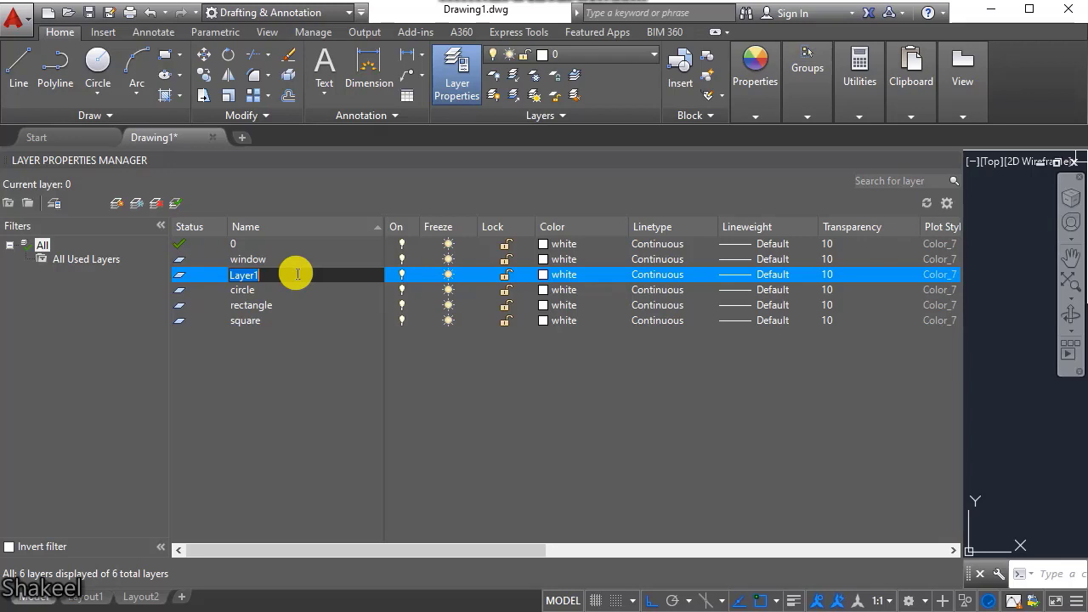
Delete the Layer1 and window layers, then make the square layer current.
left_click(153, 204)
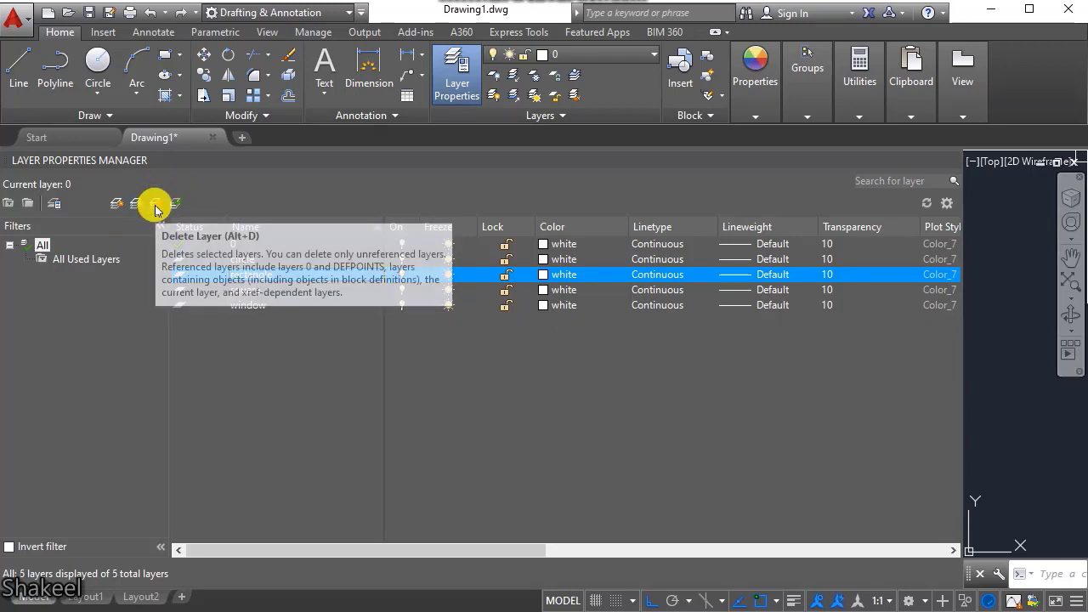
left_click(231, 288)
left_click(238, 308)
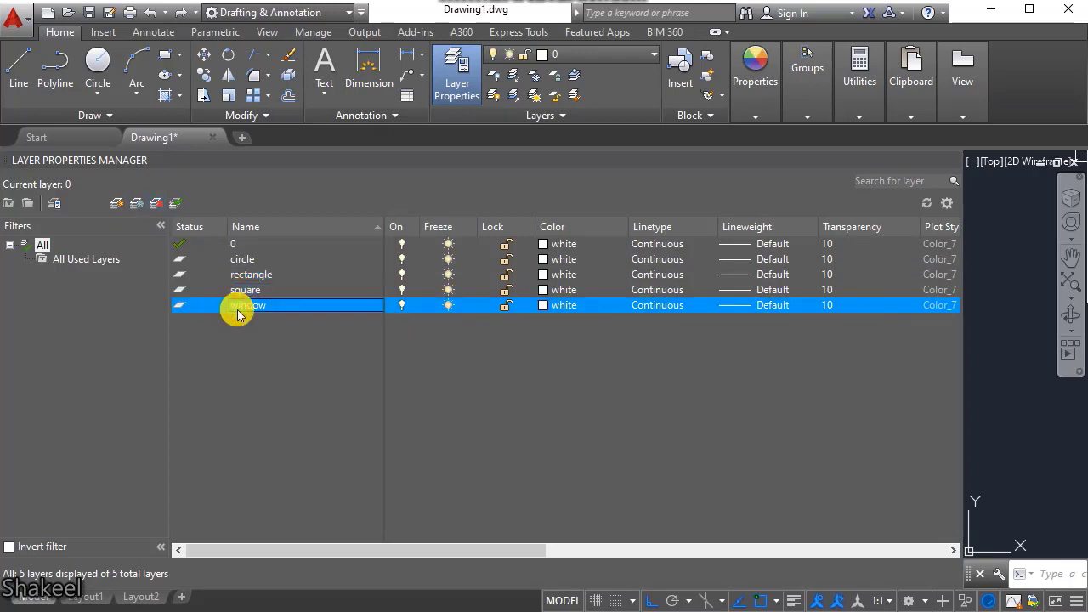
left_click(156, 207)
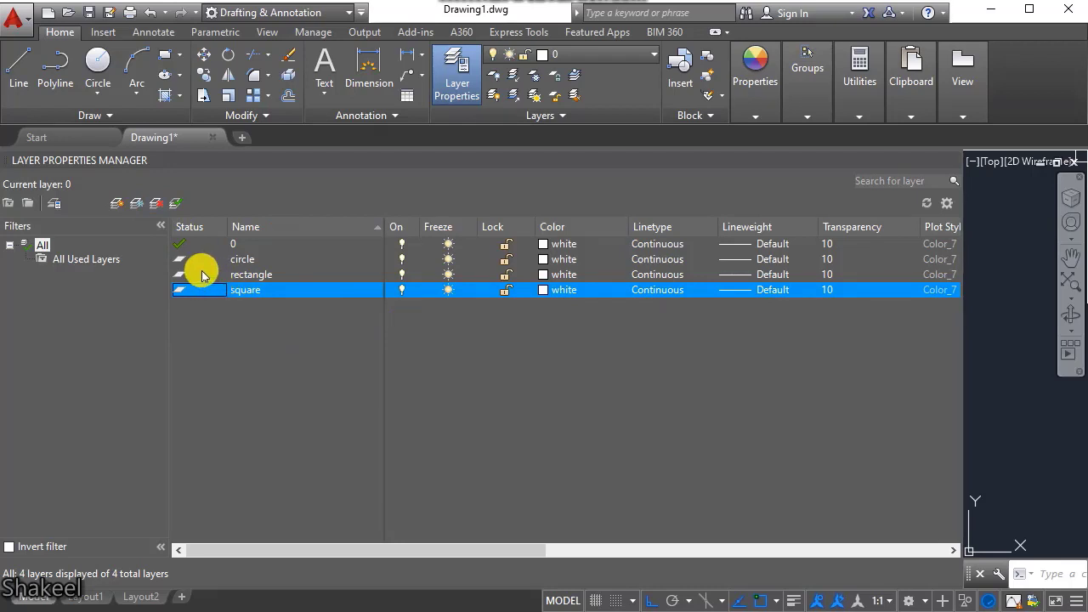
left_click(175, 203)
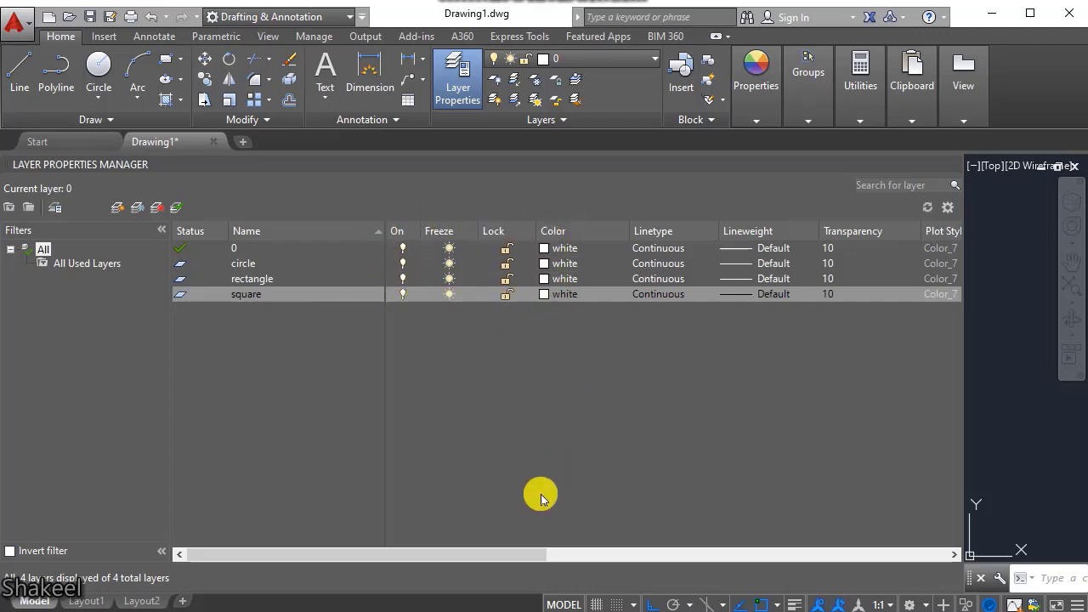
left_click(616, 59)
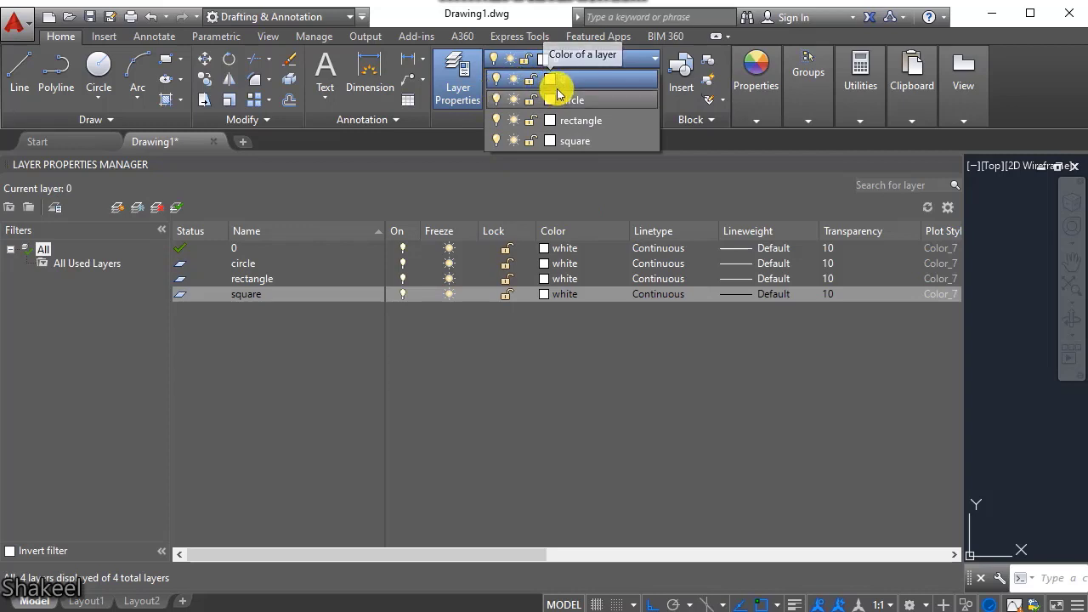
left_click(602, 374)
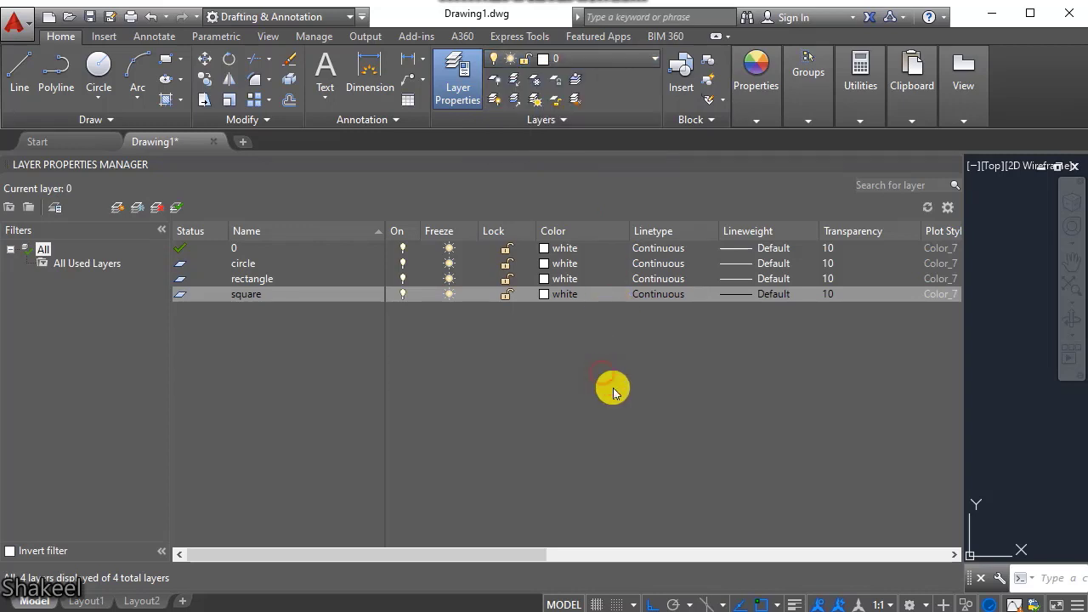
left_click_drag(512, 554, 546, 554)
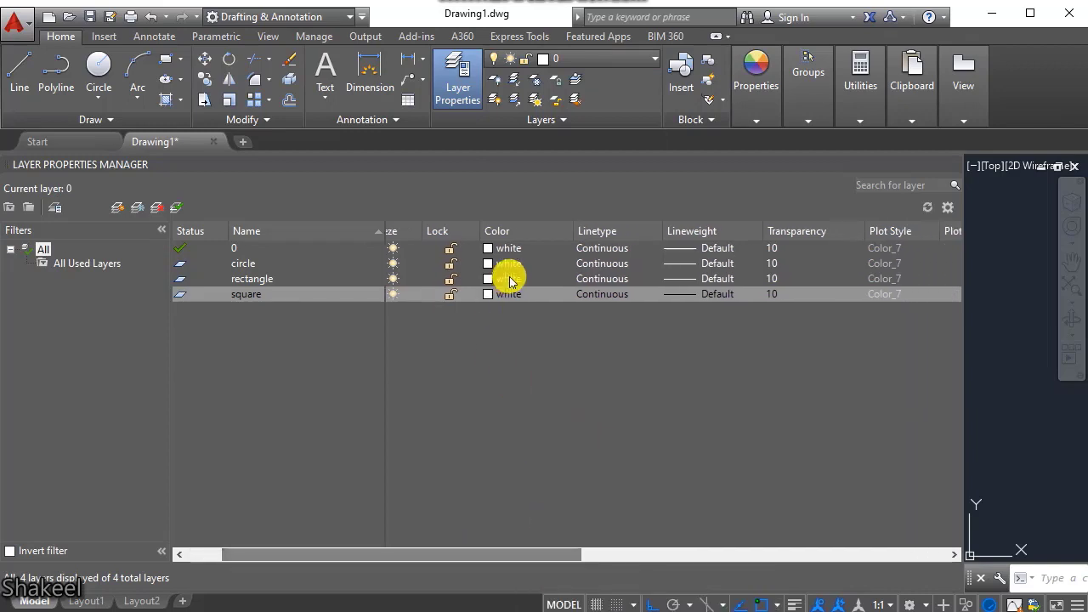
Load the DASHDOT linetype from the library and assign it to layer 0.
left_click(611, 250)
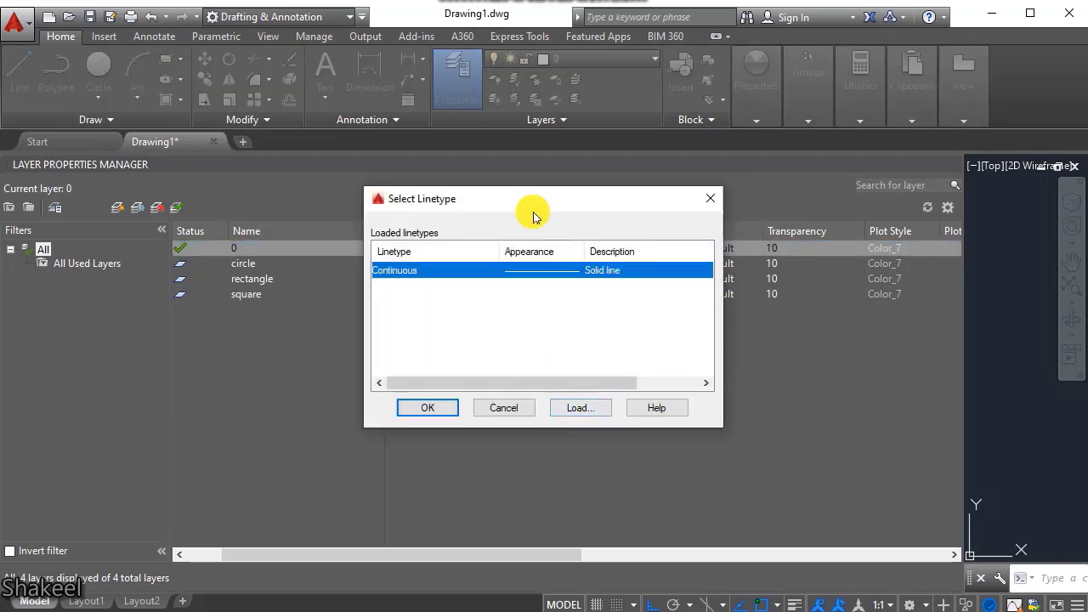
left_click(588, 410)
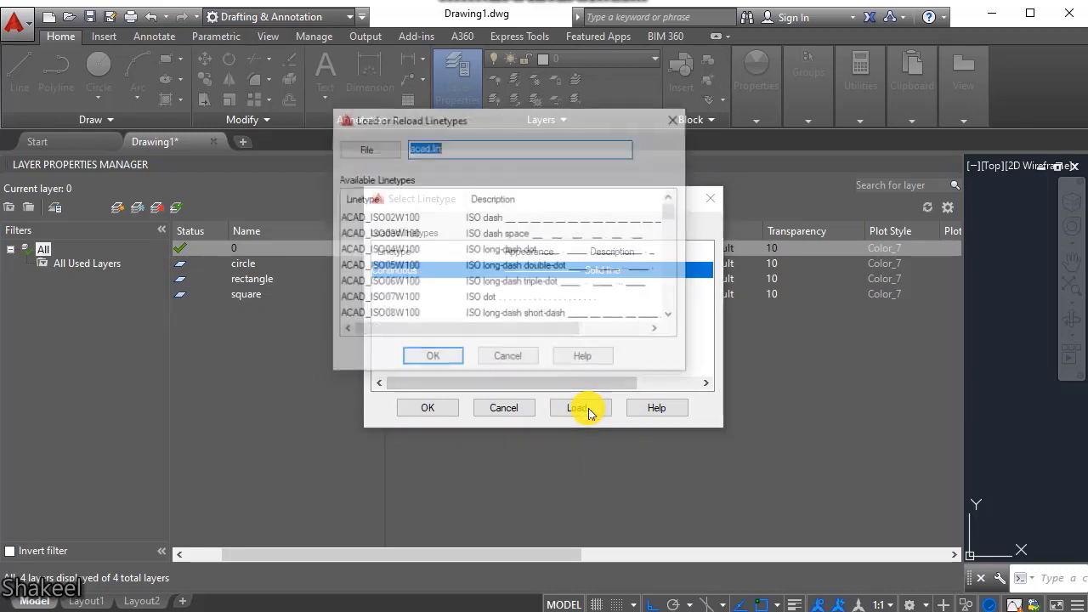
scroll(391, 276, "down", 10)
scroll(395, 279, "up", 4)
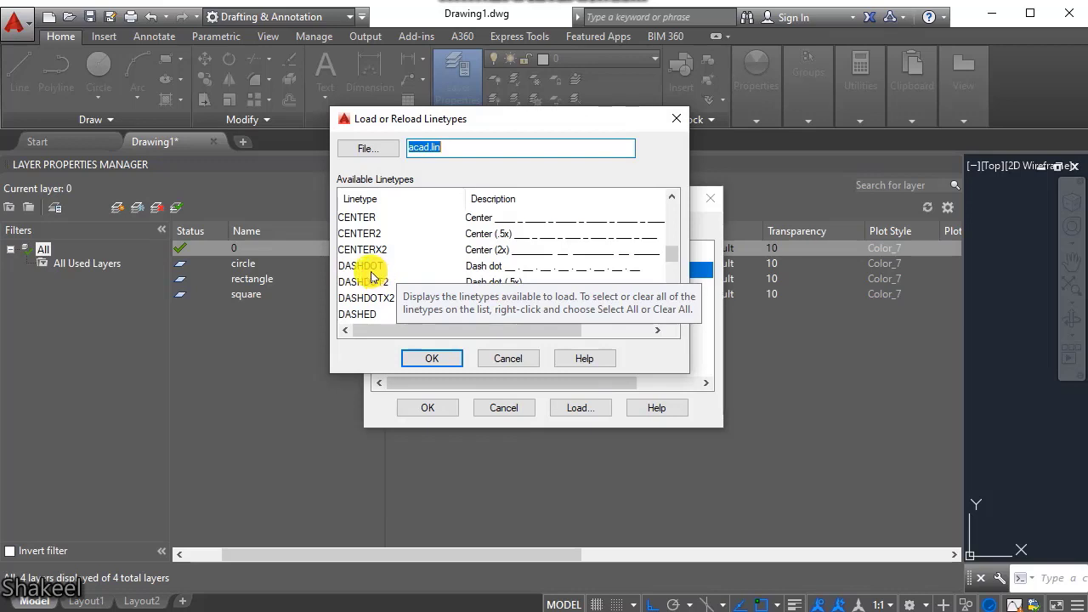
left_click(371, 270)
left_click(444, 370)
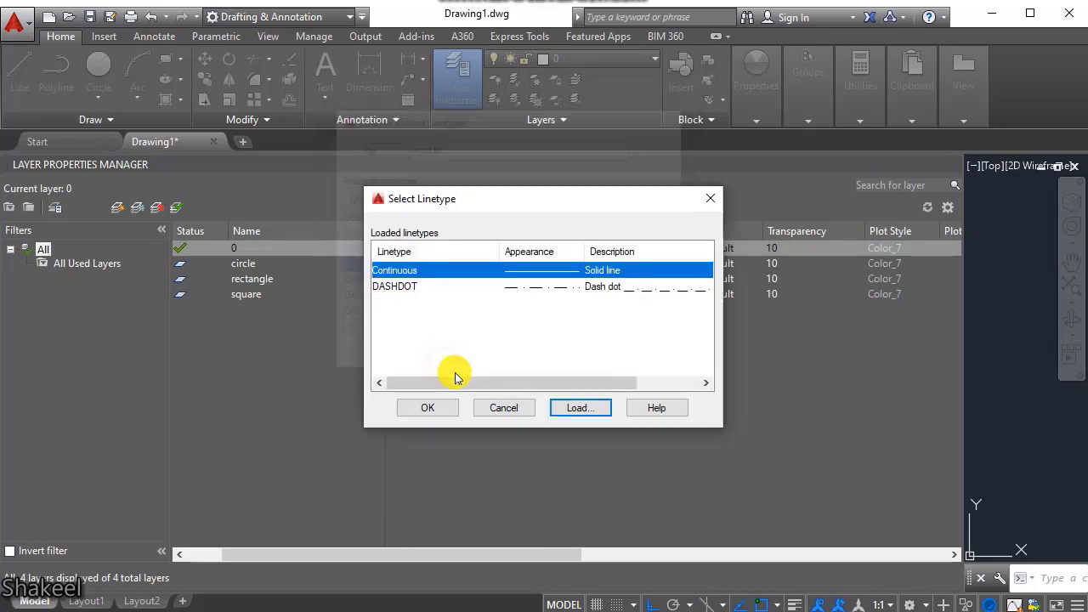
left_click(435, 409)
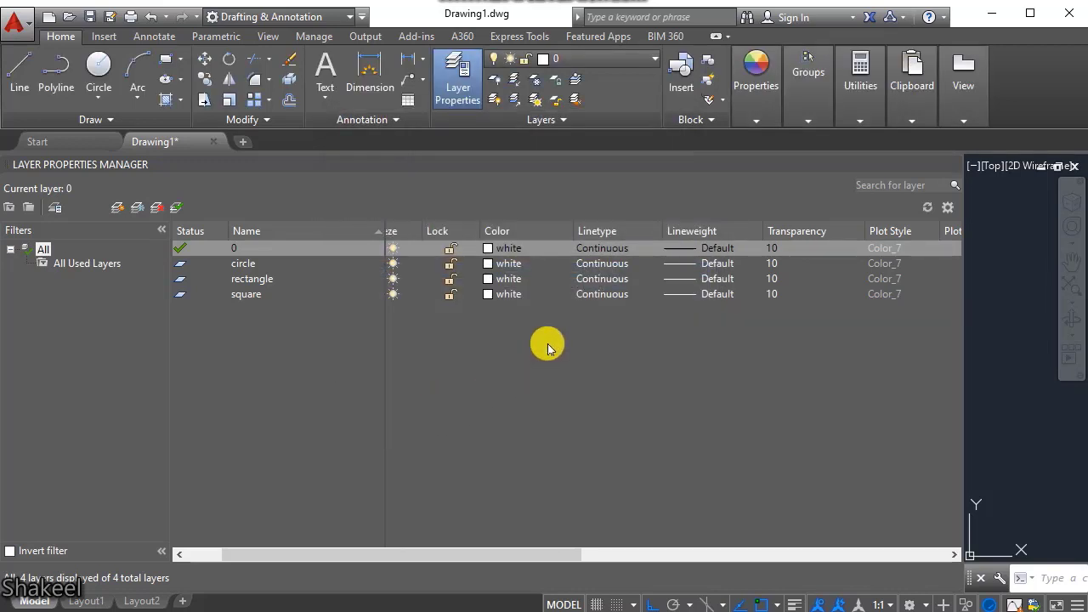
left_click(587, 247)
left_click(427, 289)
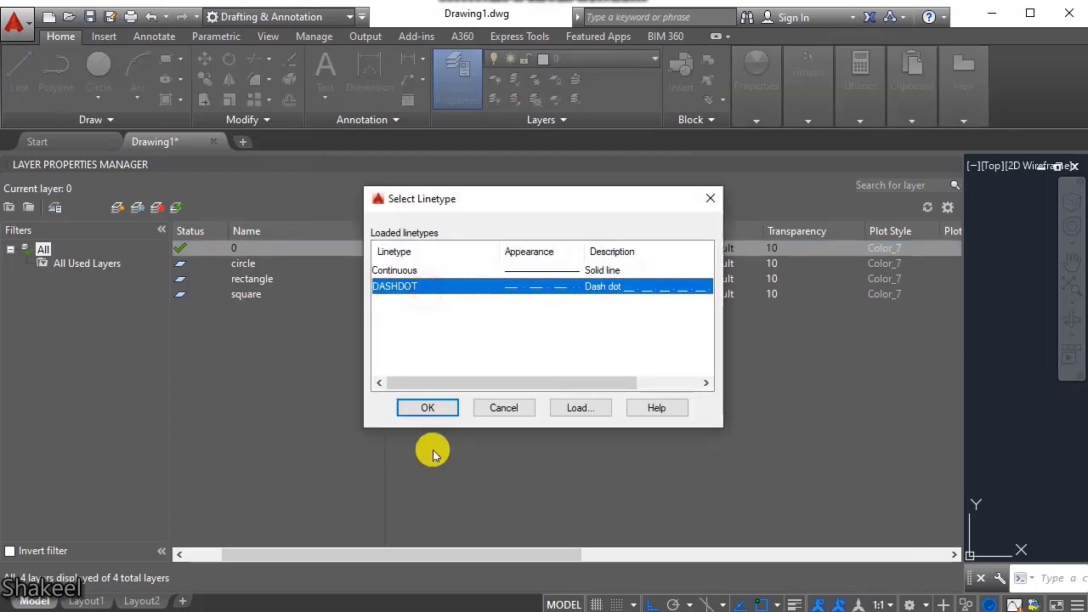
left_click(427, 407)
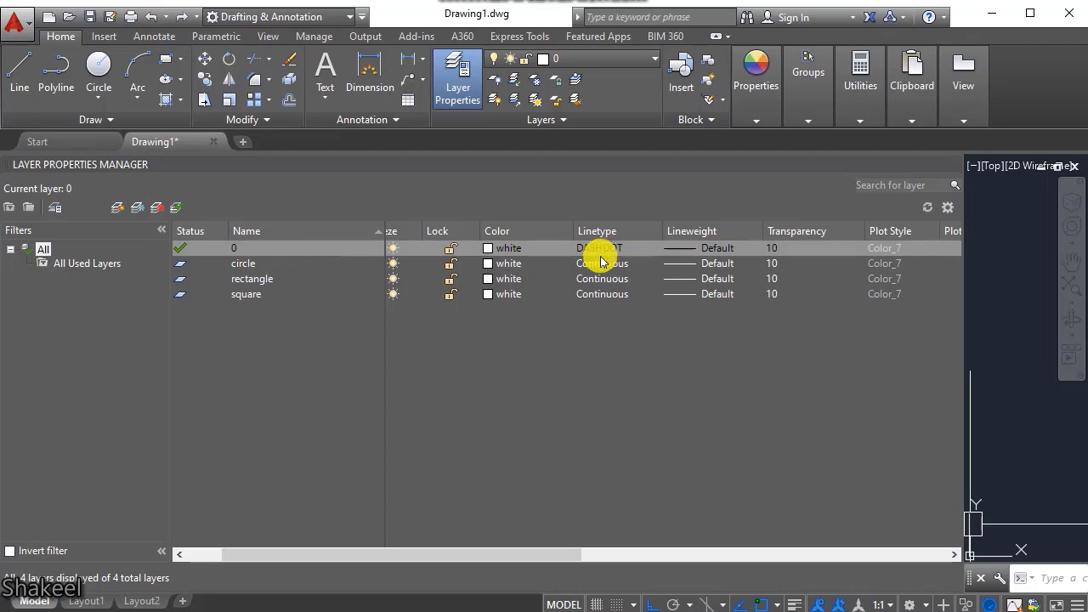
left_click_drag(532, 553, 571, 555)
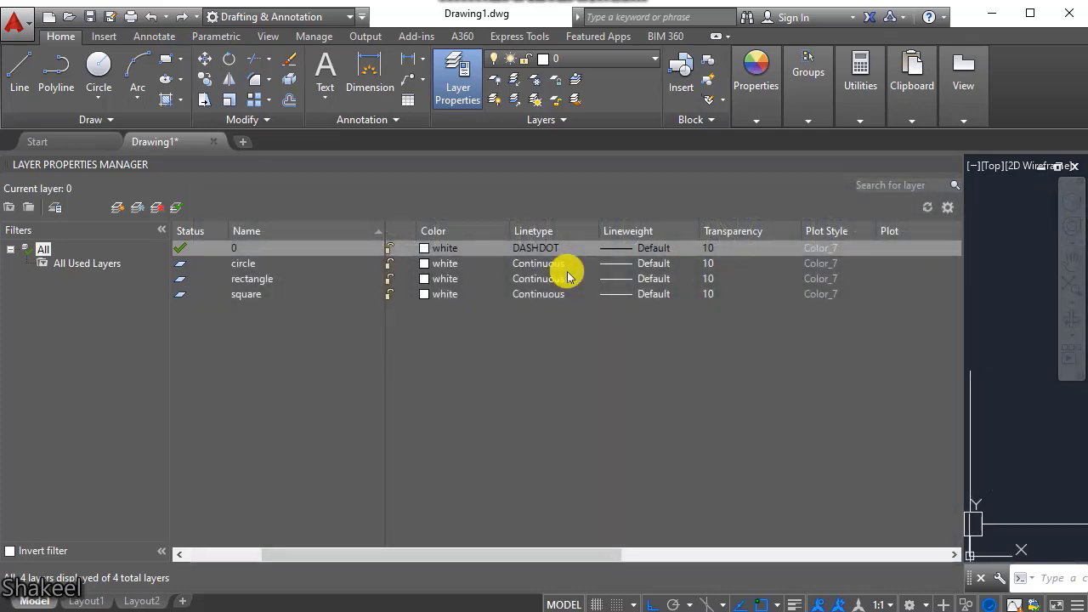
Choose 0.18 mm in the Lineweight dialog for layer 0.
left_click(641, 251)
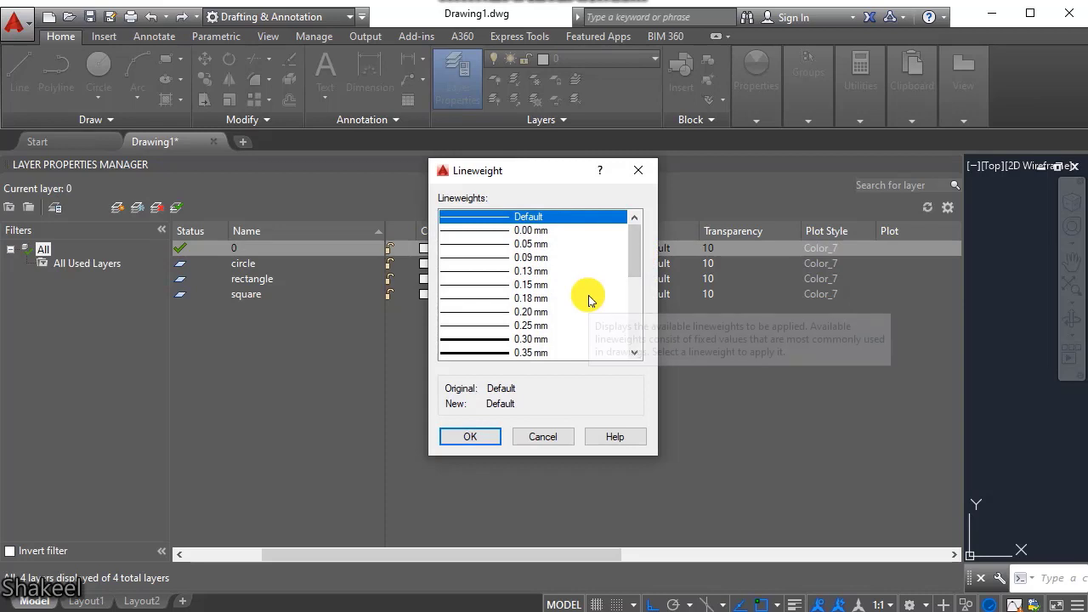
scroll(536, 347, "down", 2)
scroll(536, 349, "down", 2)
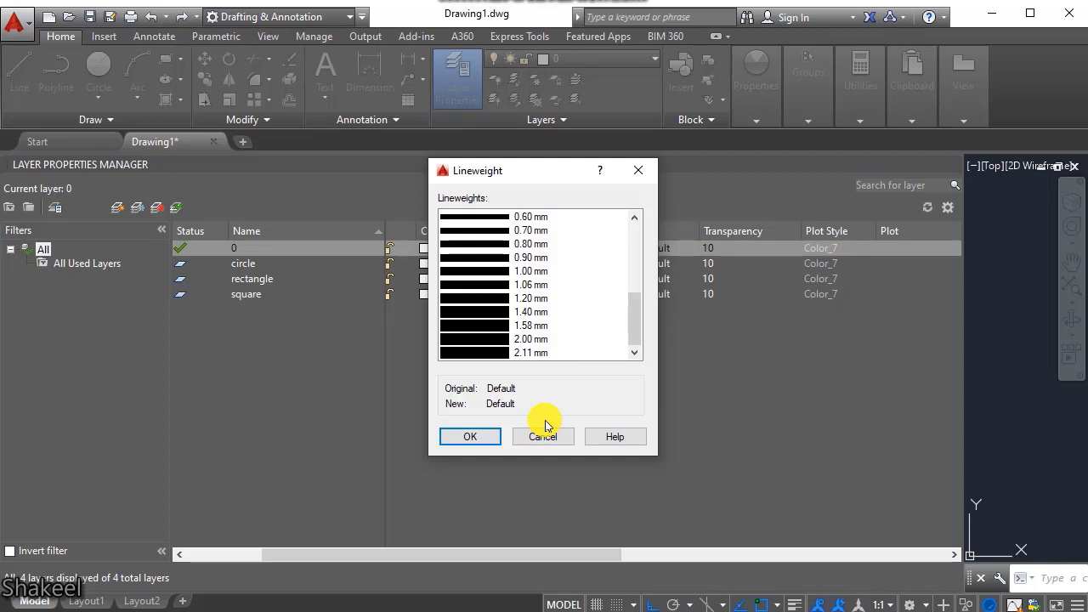
left_click(508, 326)
scroll(502, 314, "up", 5)
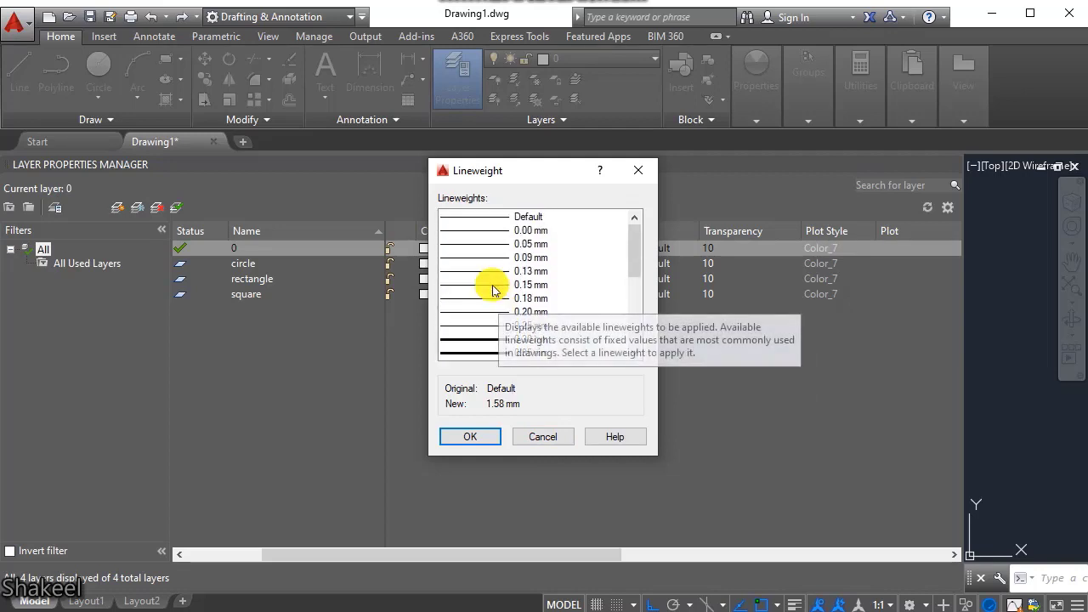
left_click(481, 297)
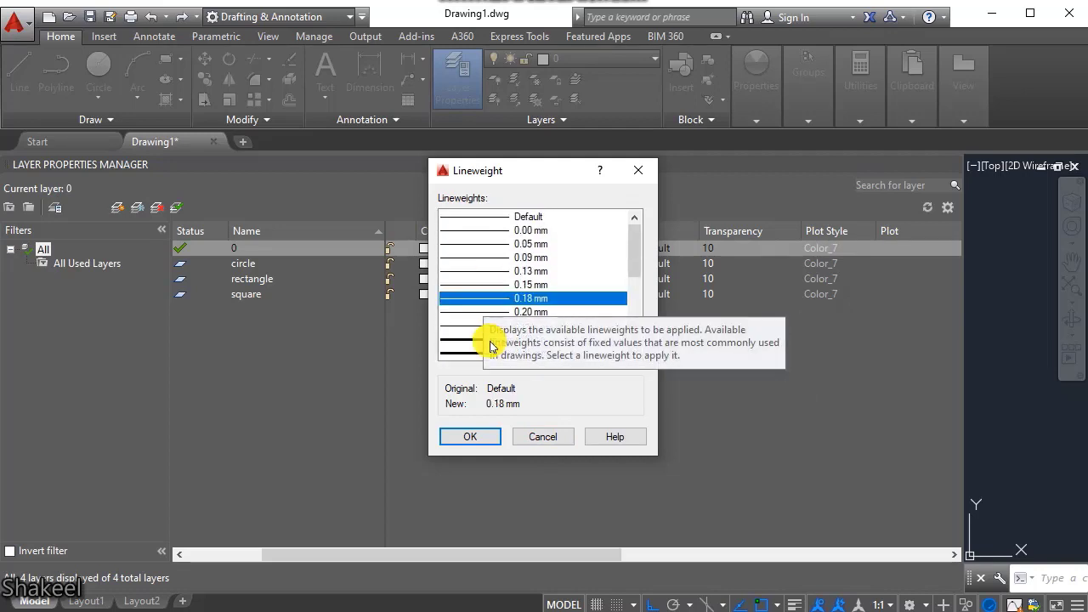
left_click(472, 437)
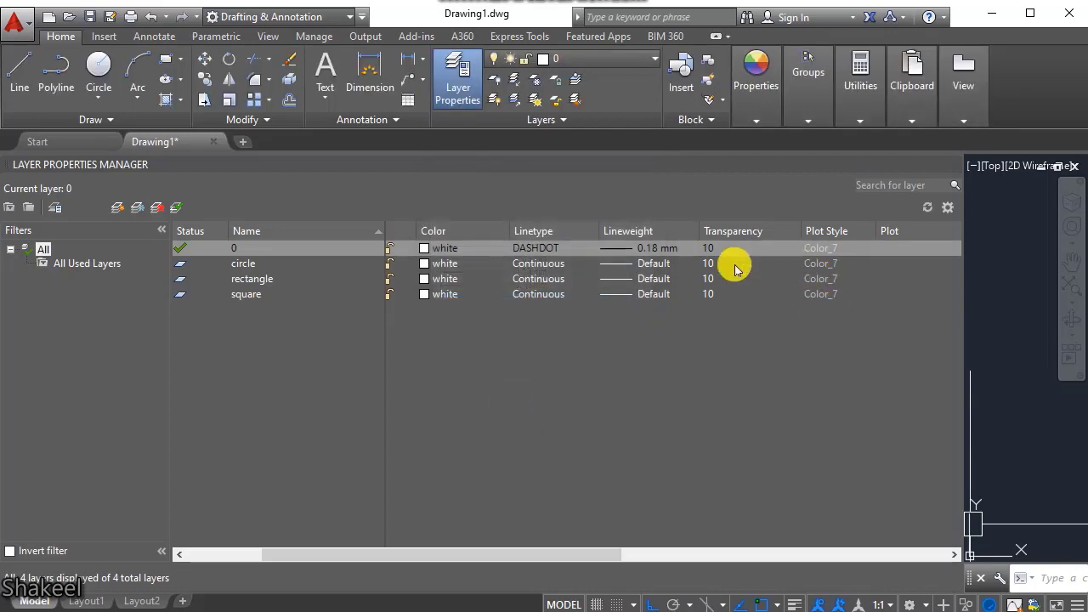
left_click_drag(535, 554, 614, 554)
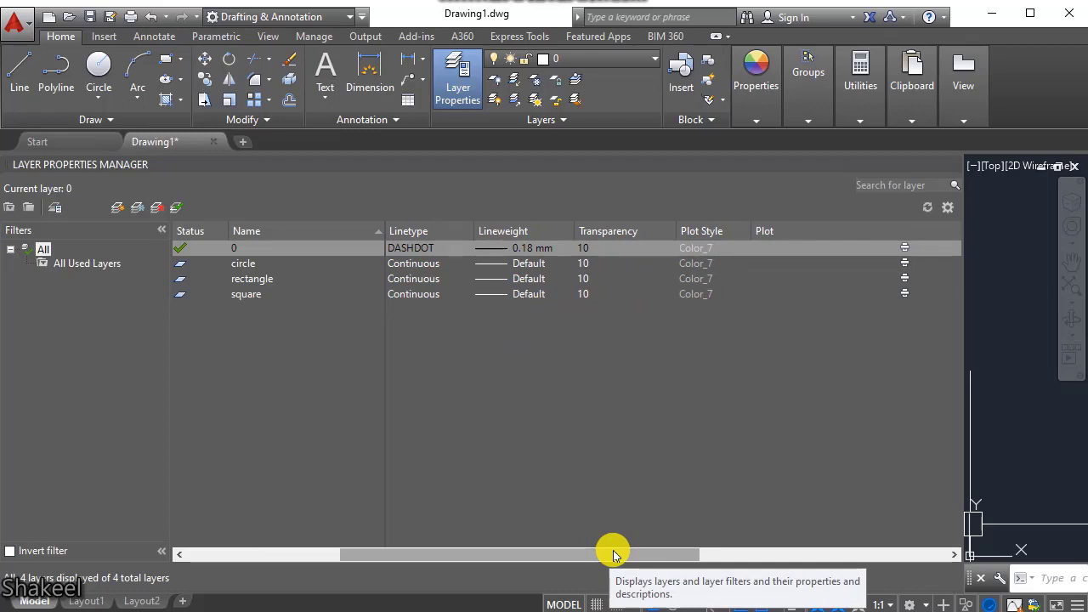
Set layer 0's transparency to 90.
left_click(595, 247)
type("90")
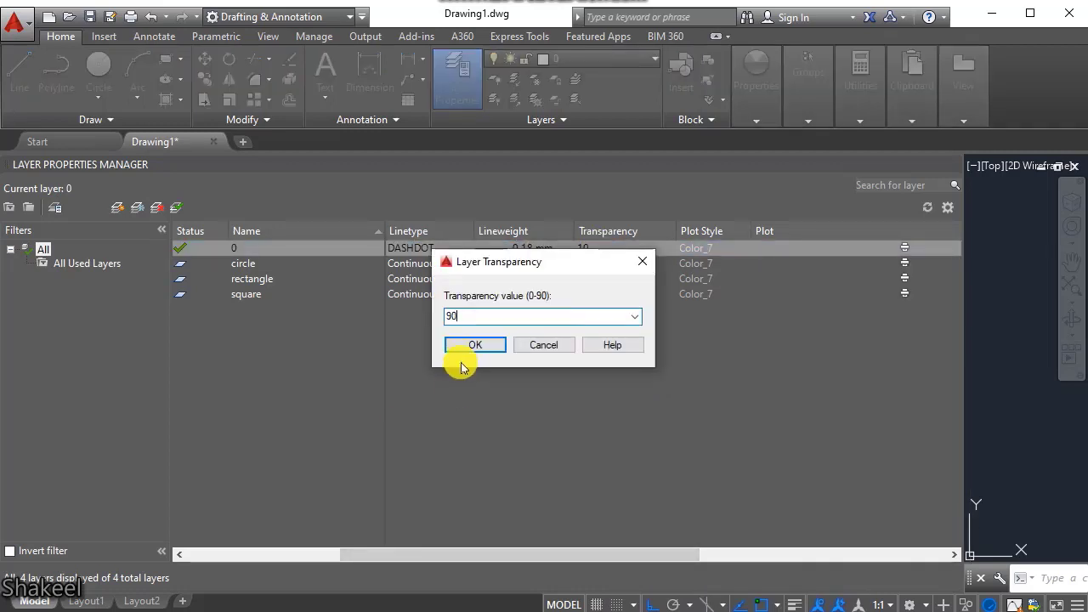
left_click(465, 345)
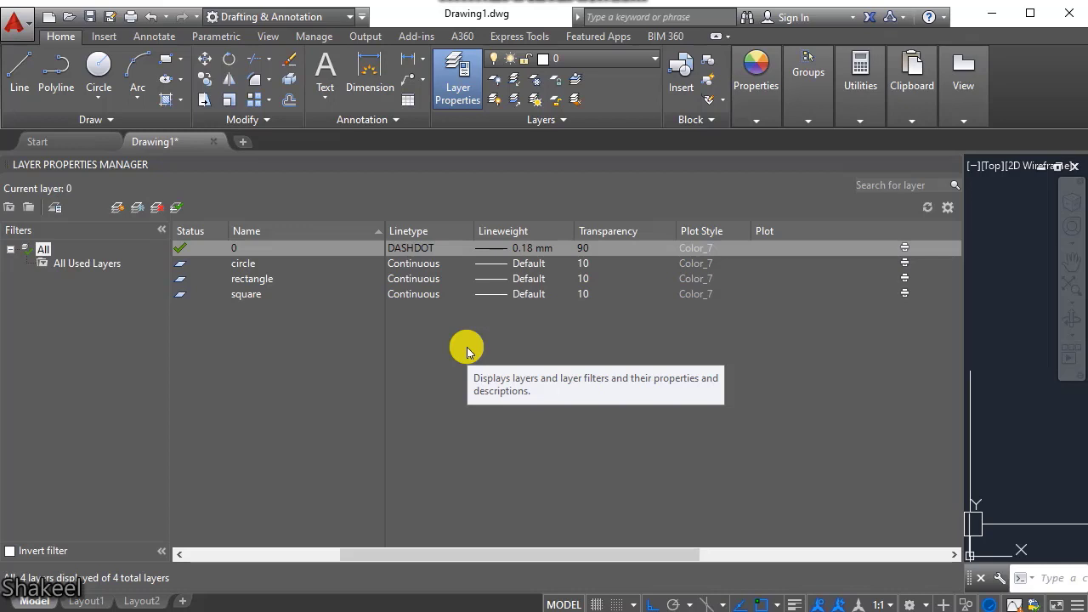
Change layer 0's transparency back to 10.
left_click(580, 247)
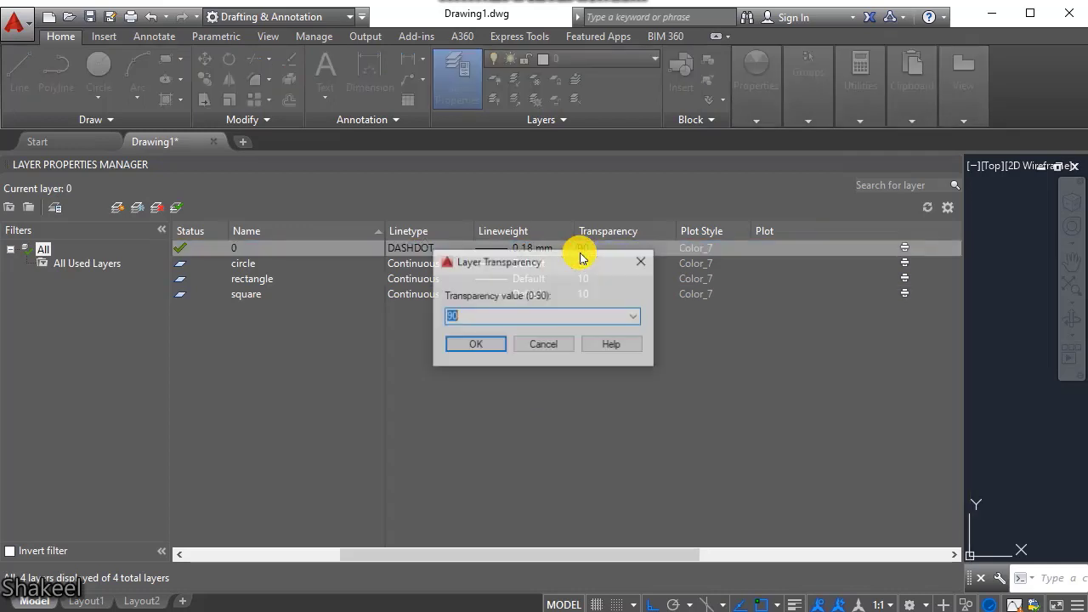
type("10")
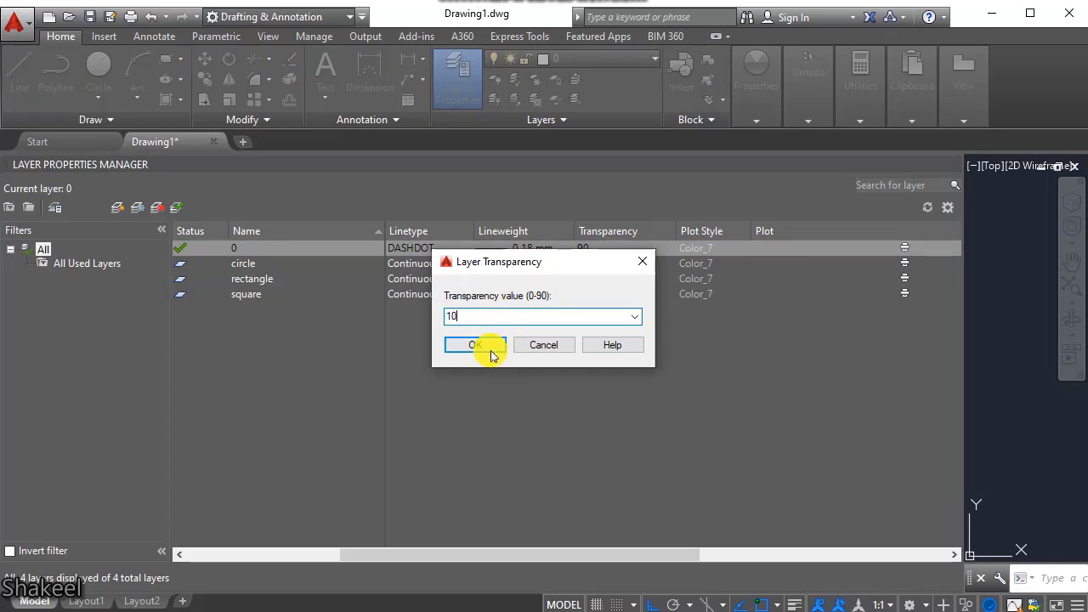
left_click(490, 350)
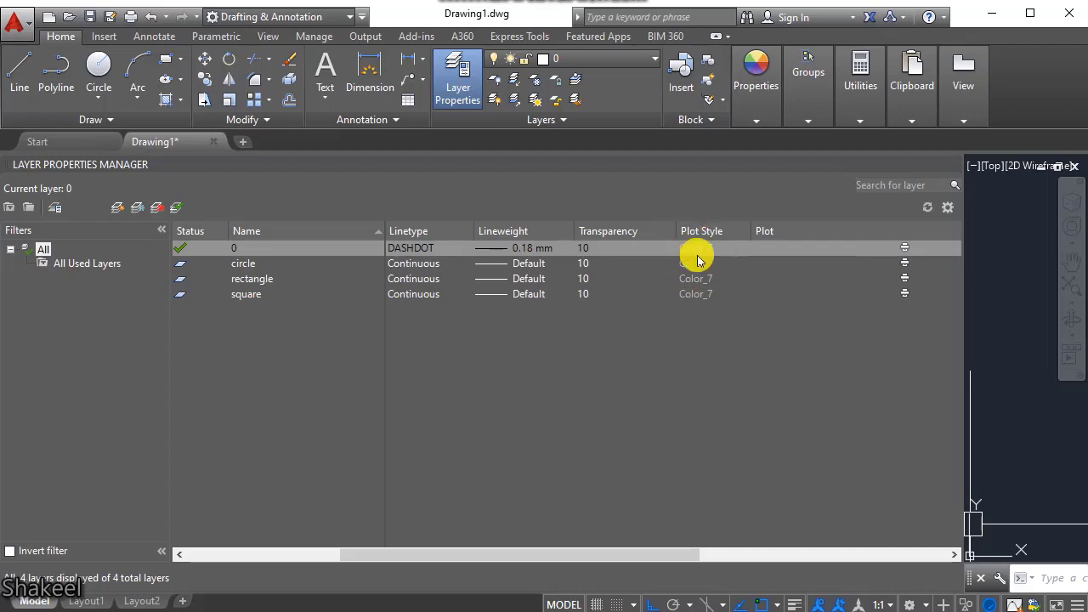
left_click_drag(510, 556, 697, 556)
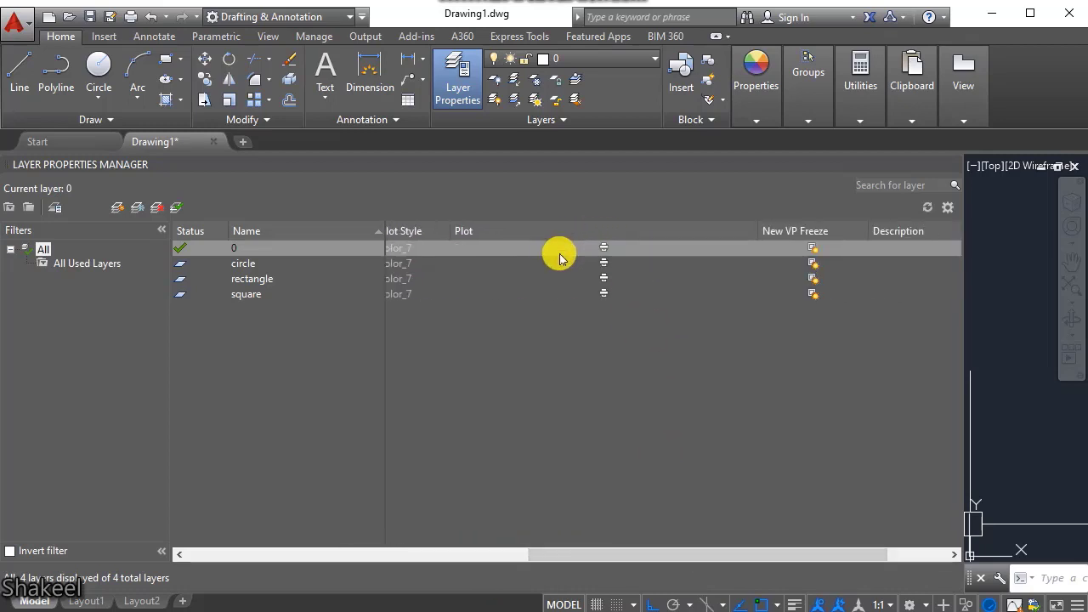
left_click(603, 249)
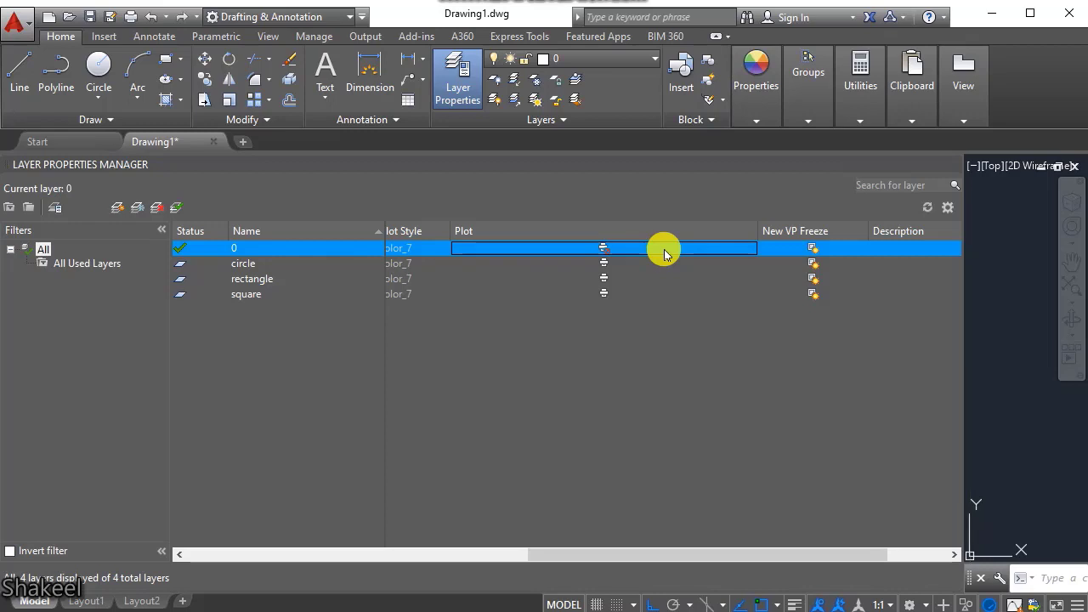
left_click(639, 247)
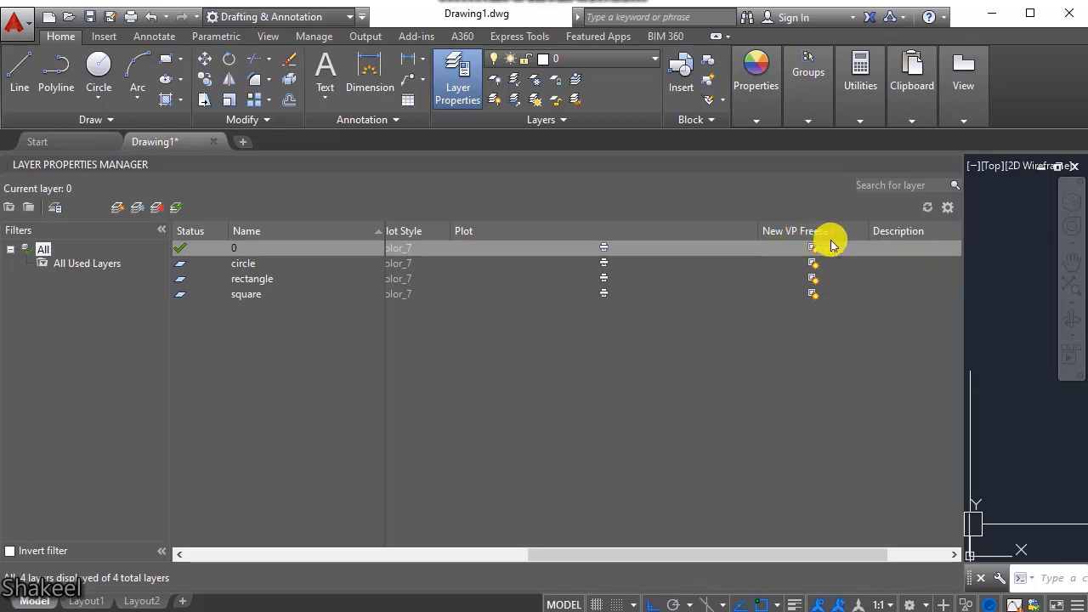
Create a viewport-frozen layer named window and select its New VP Freeze setting.
left_click(138, 213)
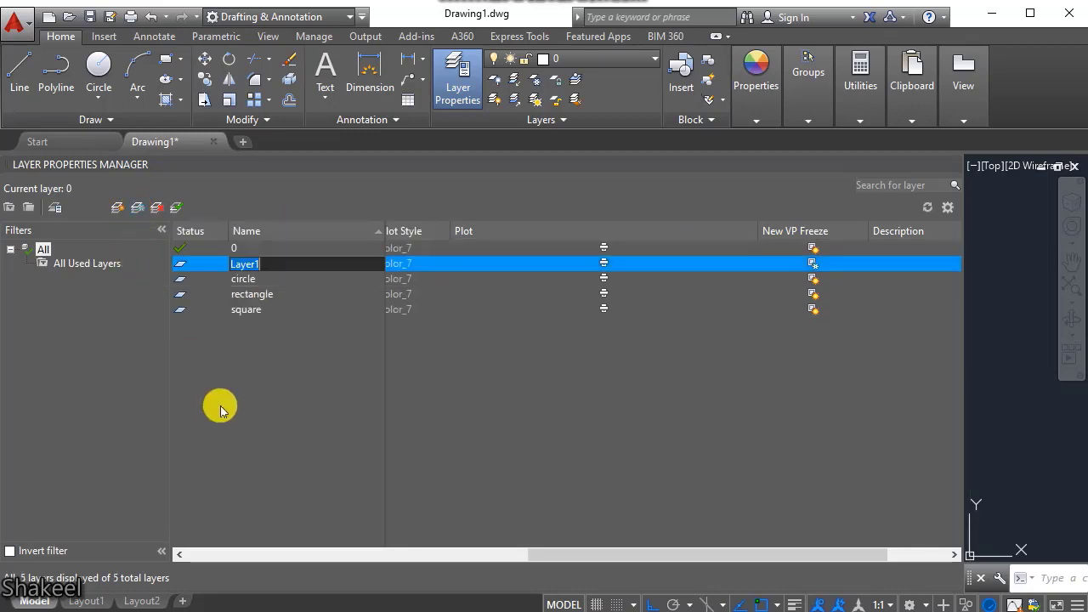
type("windo")
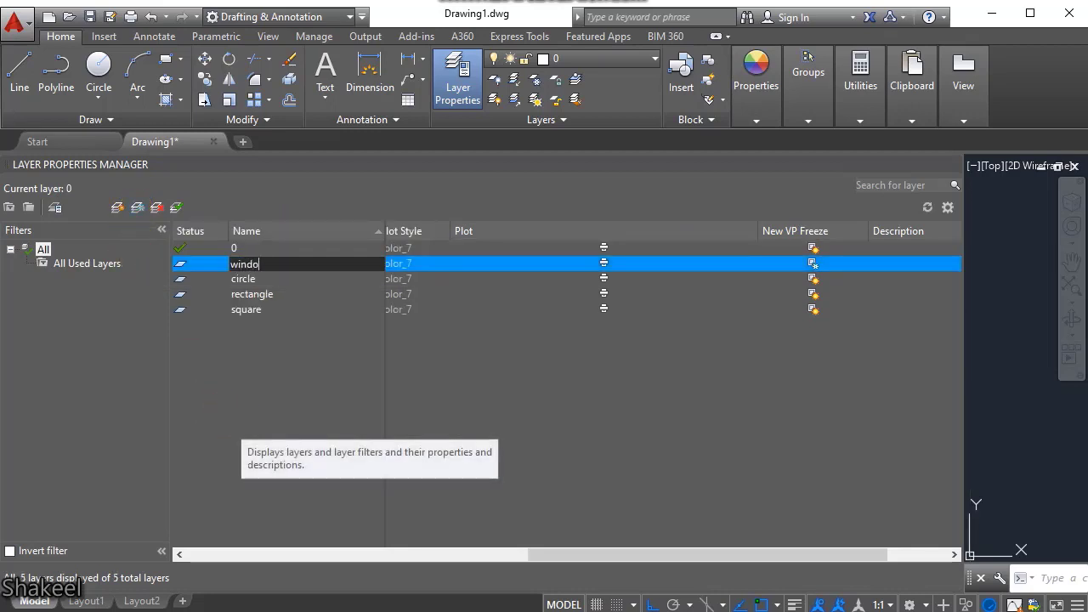
type("w")
key("Return")
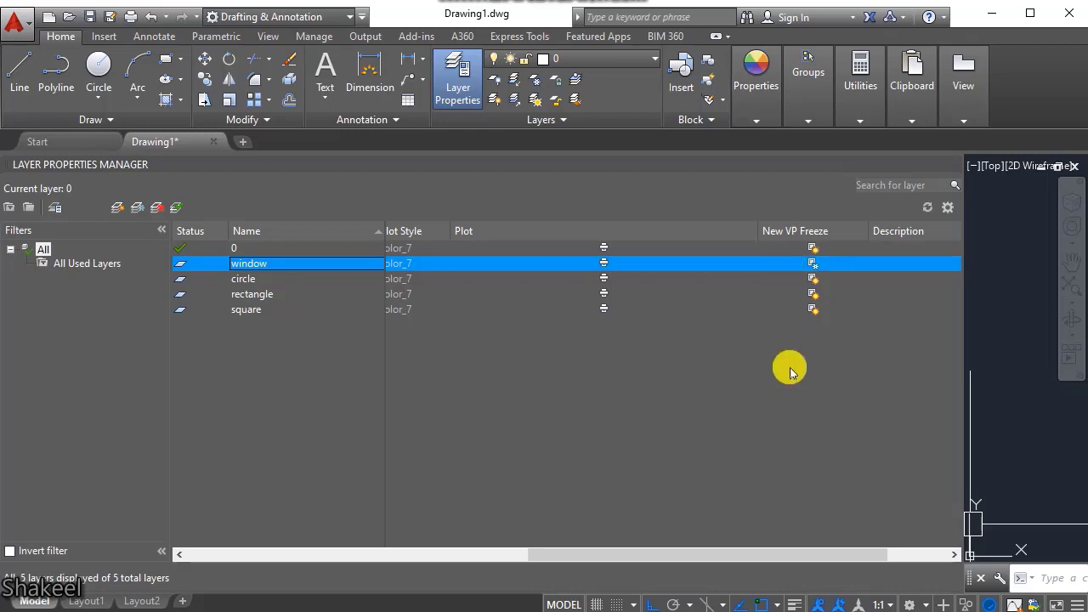
left_click(811, 262)
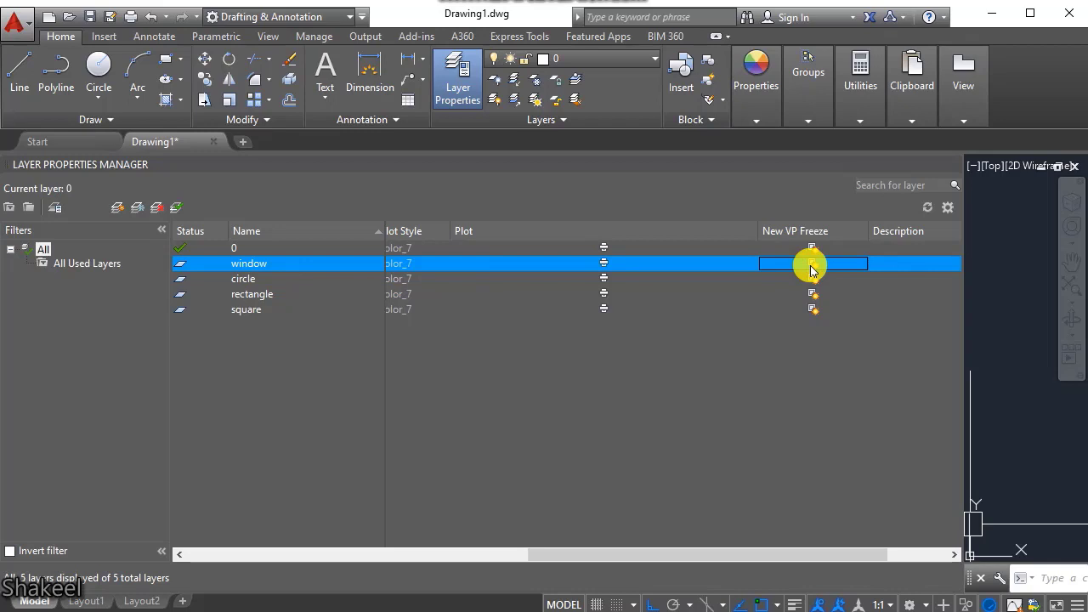
Delete the window layer and close the Layer Properties Manager.
left_click(155, 209)
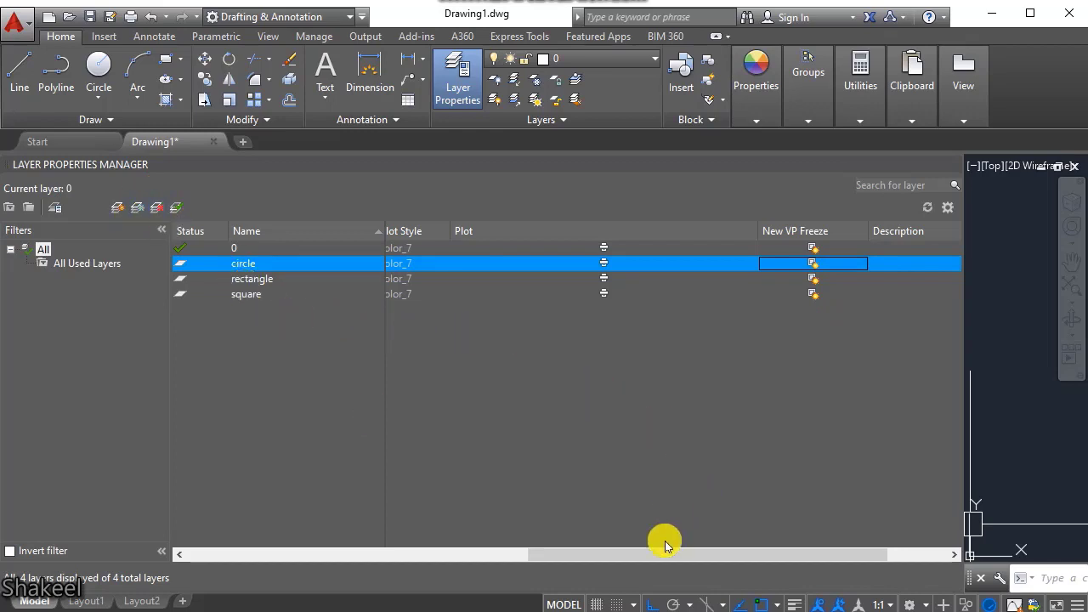
left_click_drag(656, 554, 281, 548)
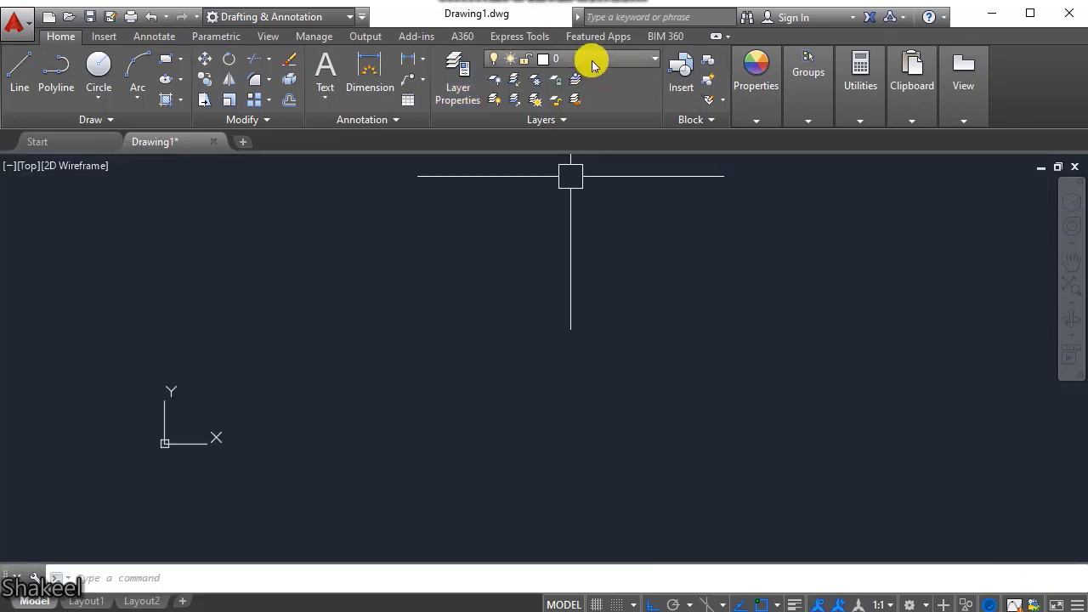
left_click(586, 61)
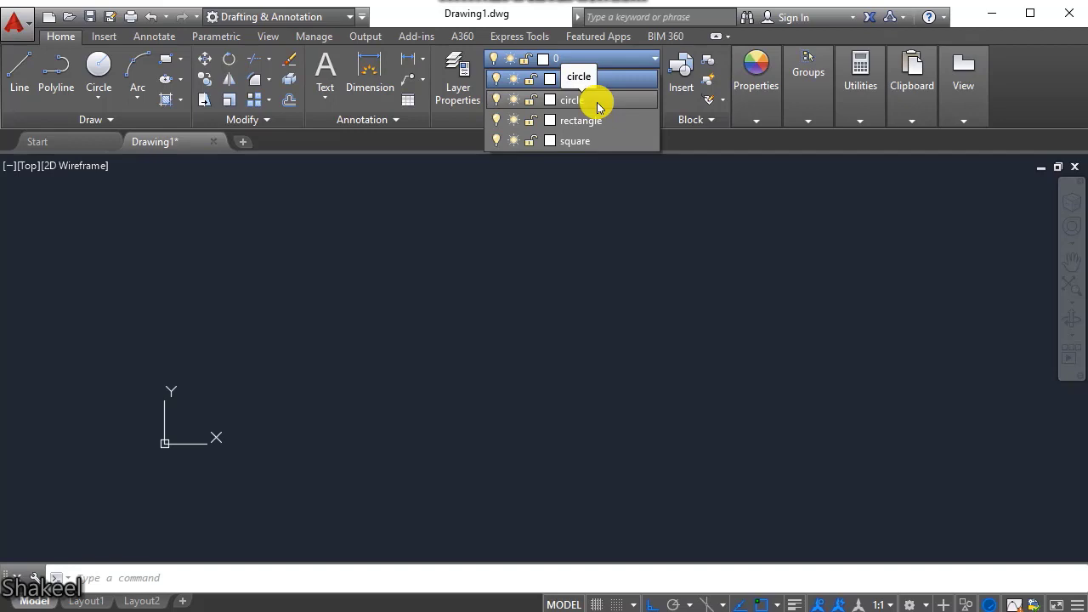
Pick circle from the Home tab's Layer dropdown so it becomes current.
left_click(597, 102)
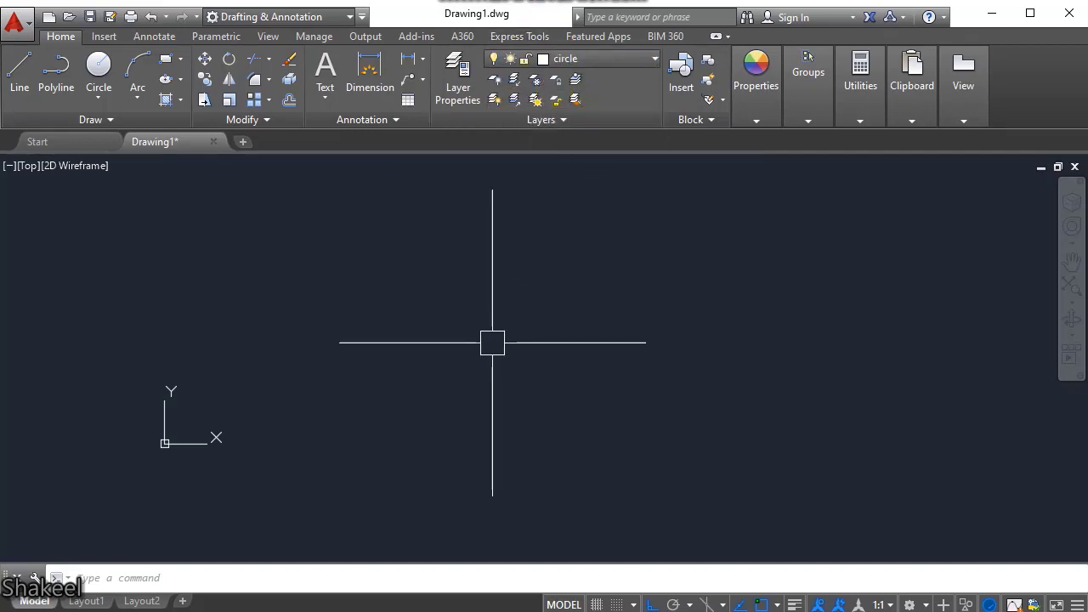
left_click(590, 65)
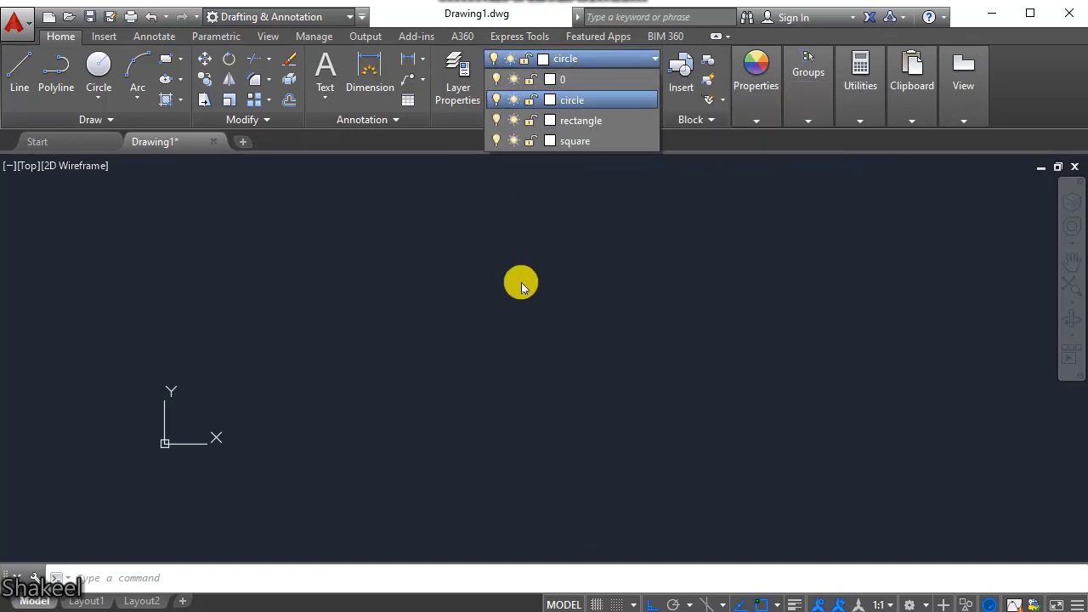
left_click(593, 100)
left_click(409, 333)
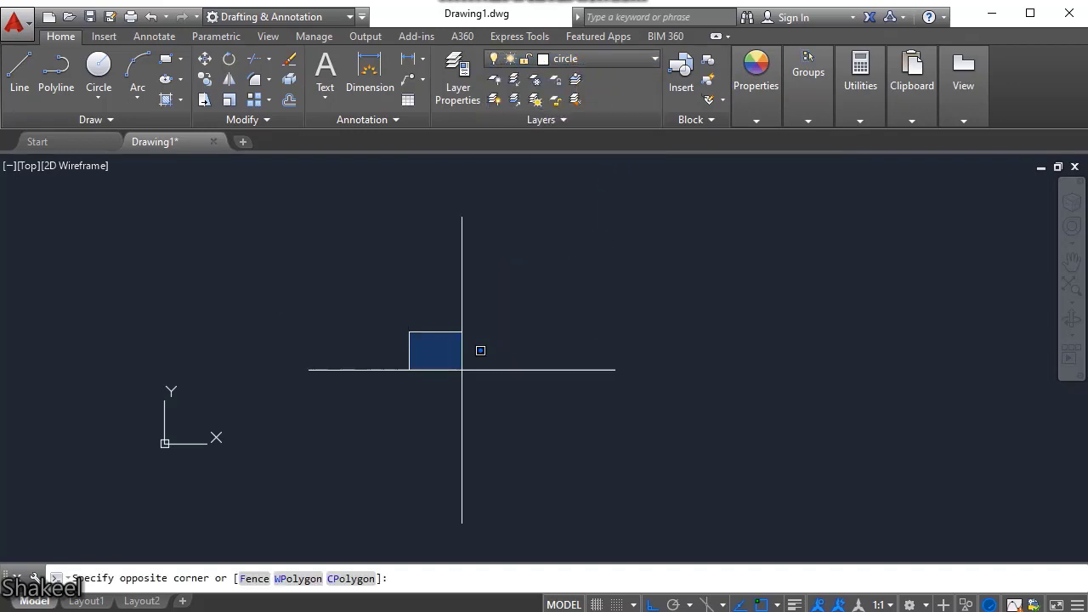
left_click(462, 369)
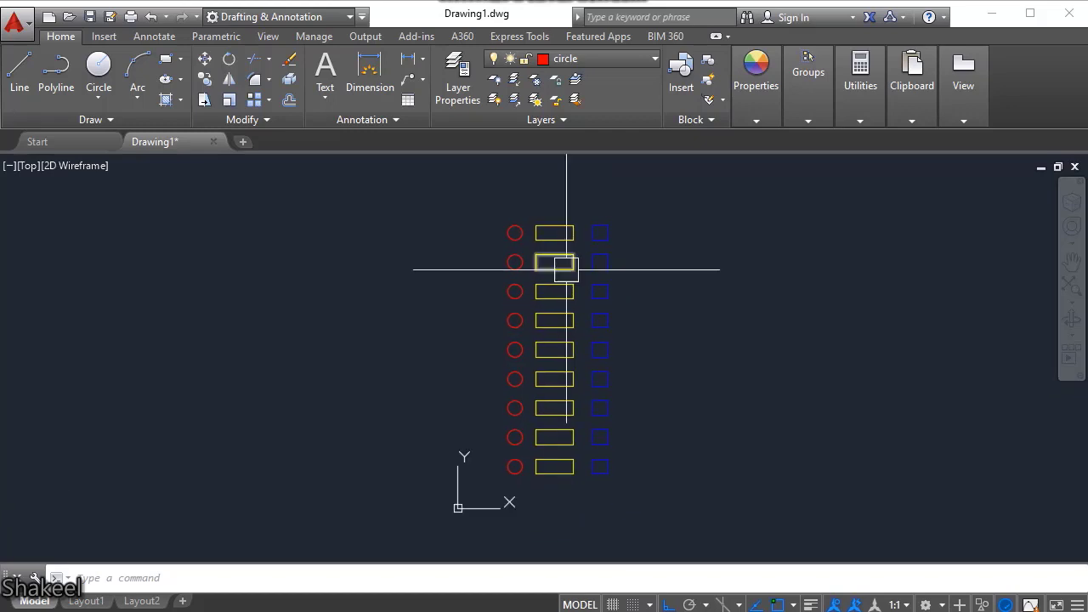
mouse_move(554, 263)
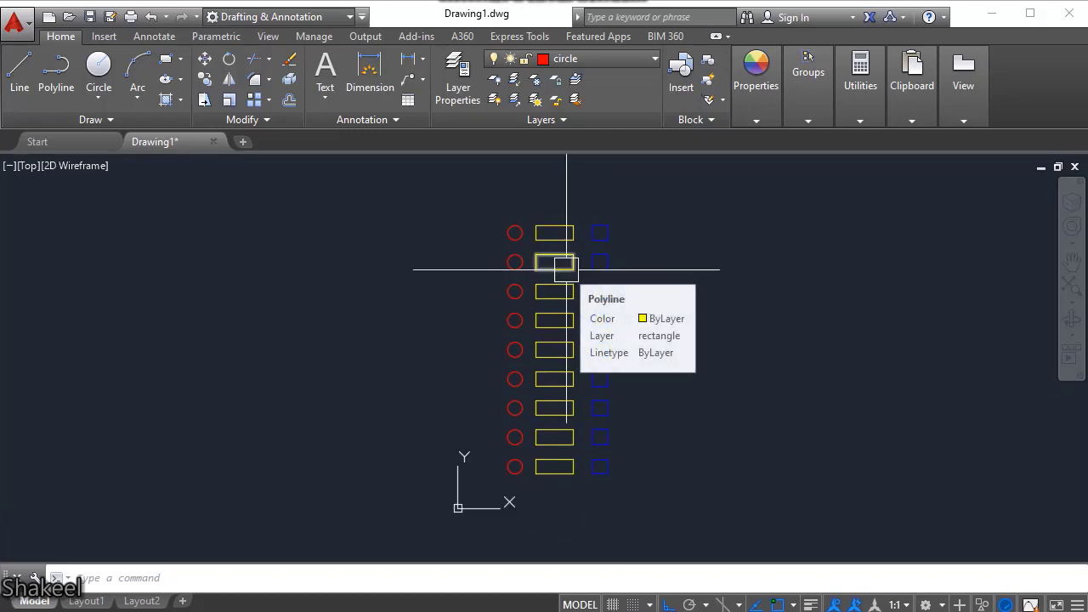
left_click(626, 58)
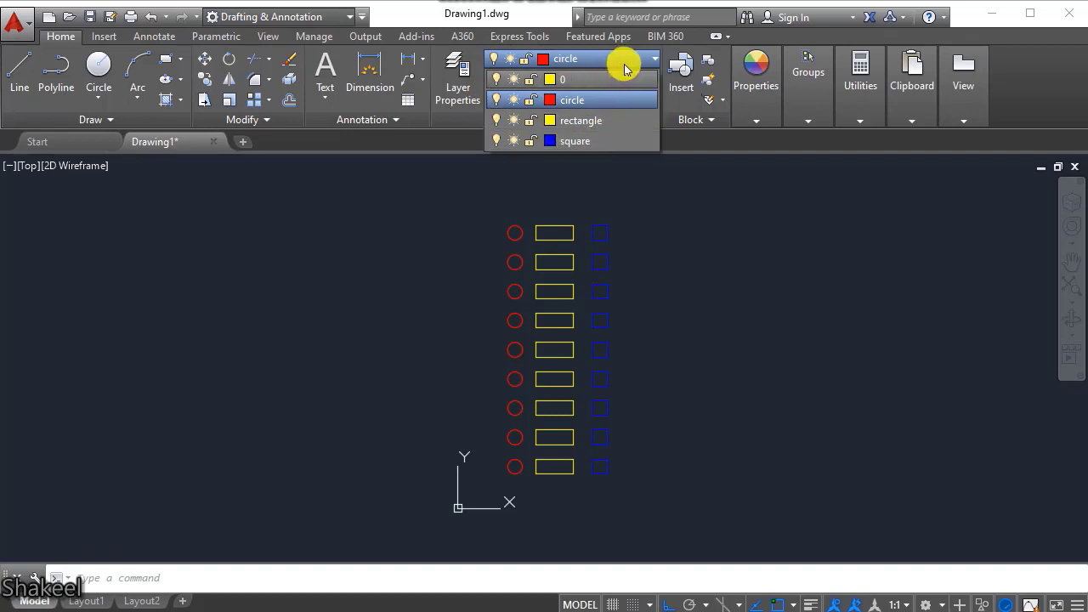
left_click(659, 66)
left_click(653, 60)
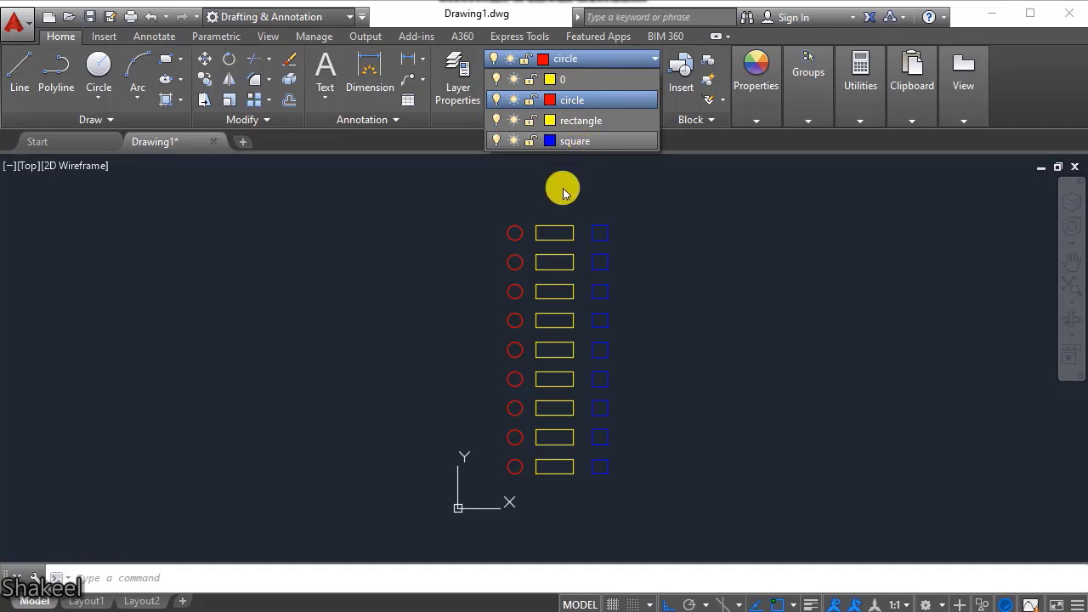
left_click(507, 232)
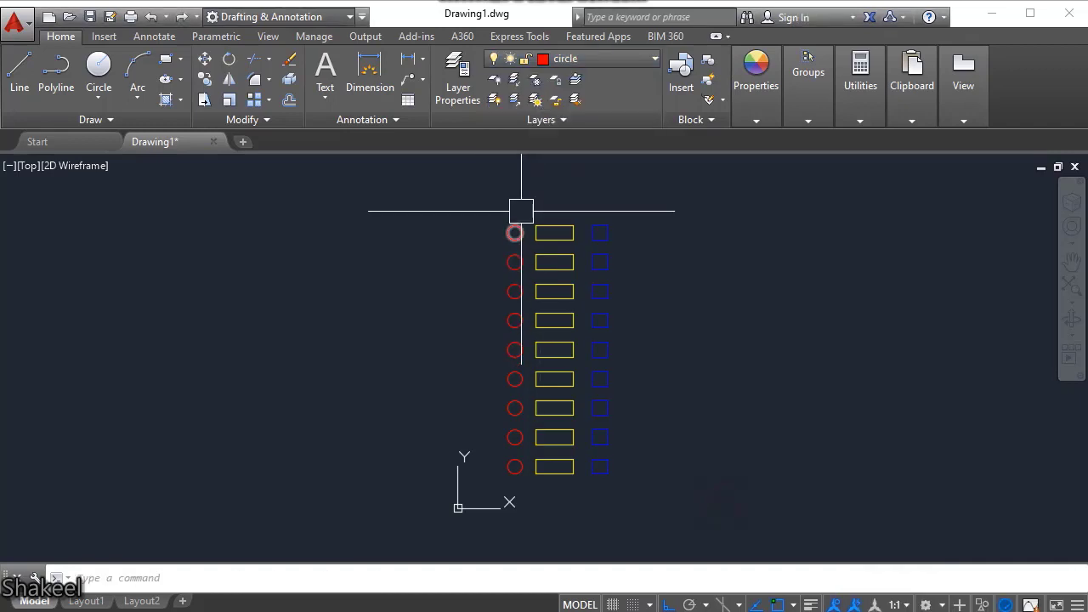
left_click(571, 197)
left_click(561, 493)
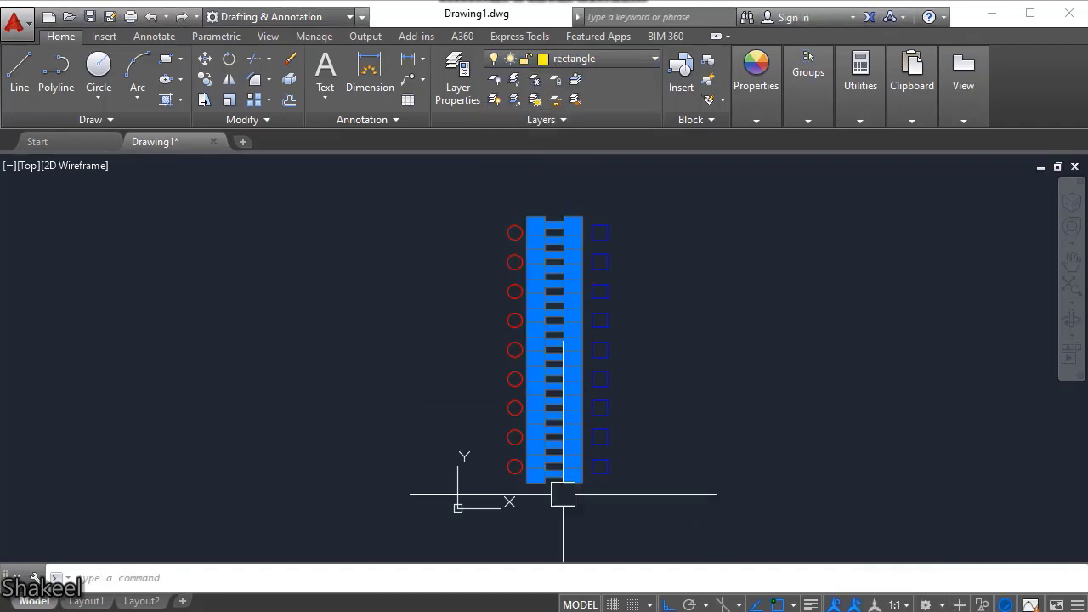
key("Escape")
left_click(645, 217)
left_click(601, 481)
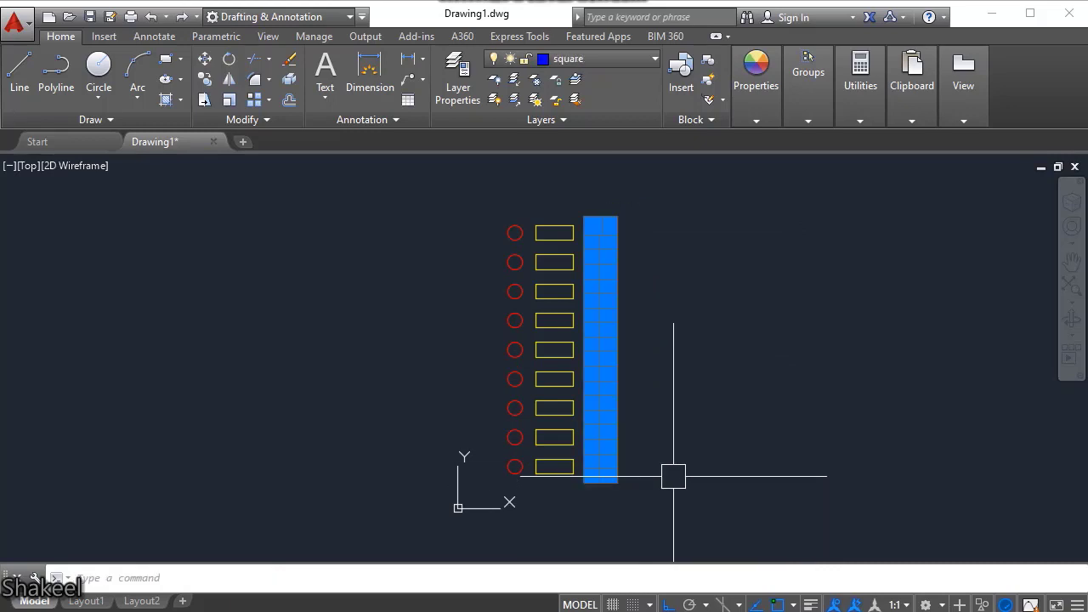
key("Escape")
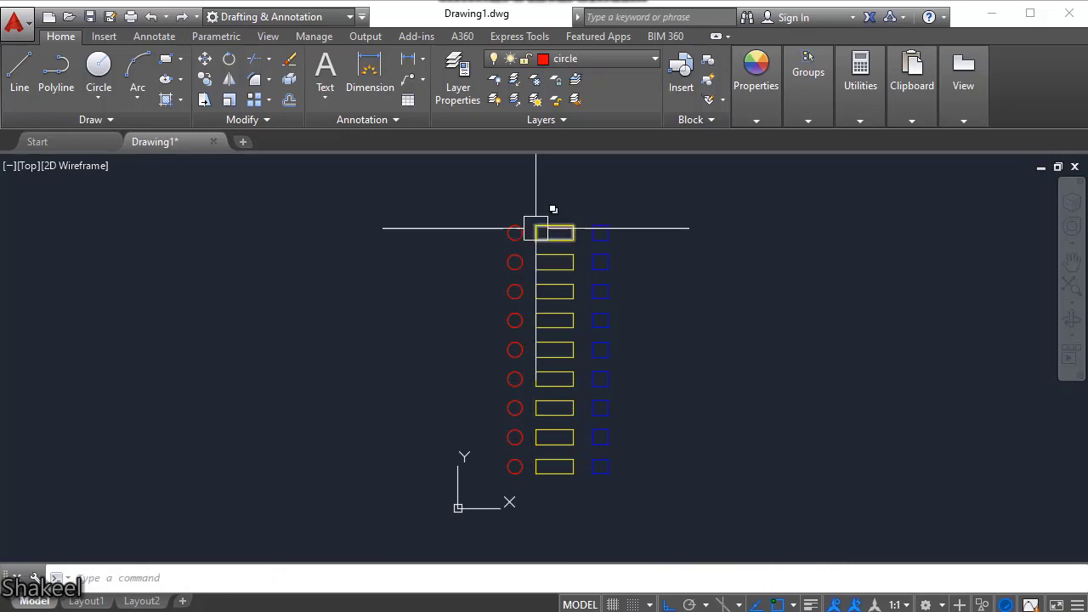
left_click(621, 60)
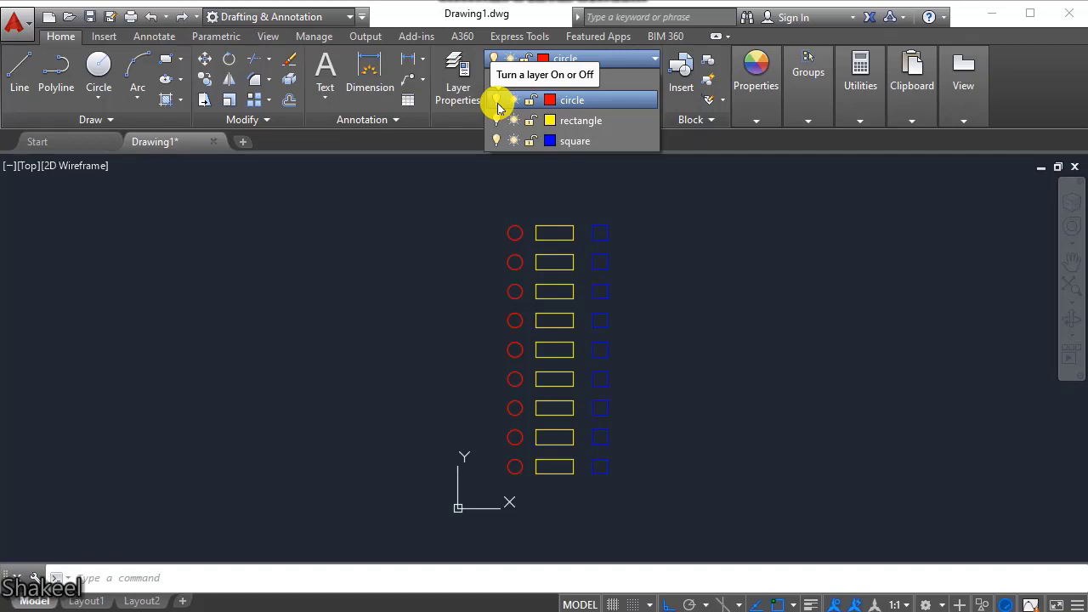
Draw a red vertical line through the rectangle column and two red diagonal lines.
scroll(560, 251, "up", 2)
type("l")
key("Return")
left_click(543, 176)
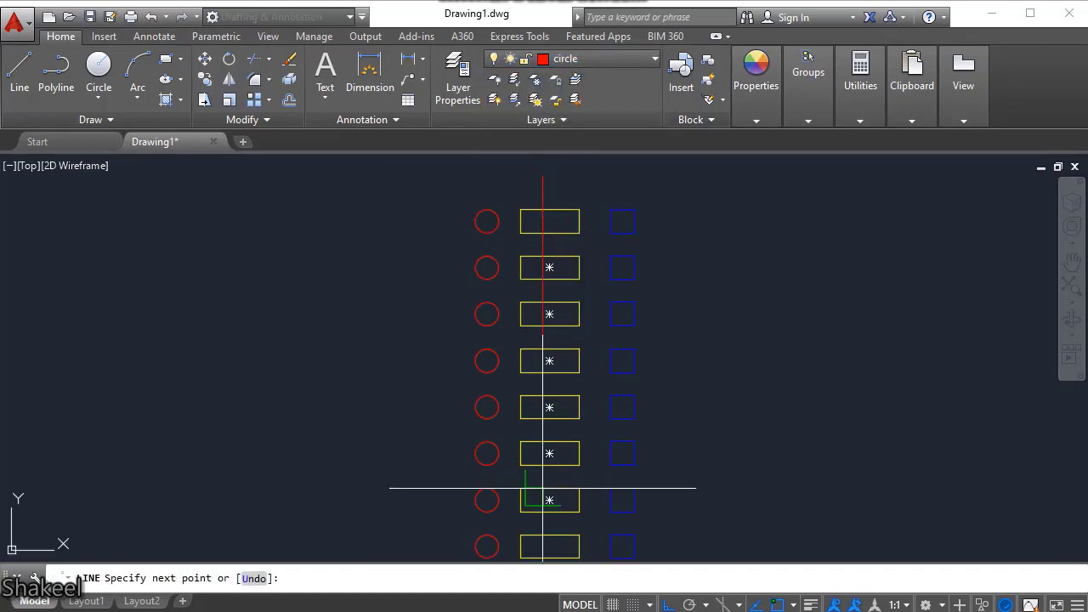
middle_click_drag(539, 485, 515, 428)
left_click(519, 542)
key("Return")
key("Return")
left_click(667, 259)
key("F8")
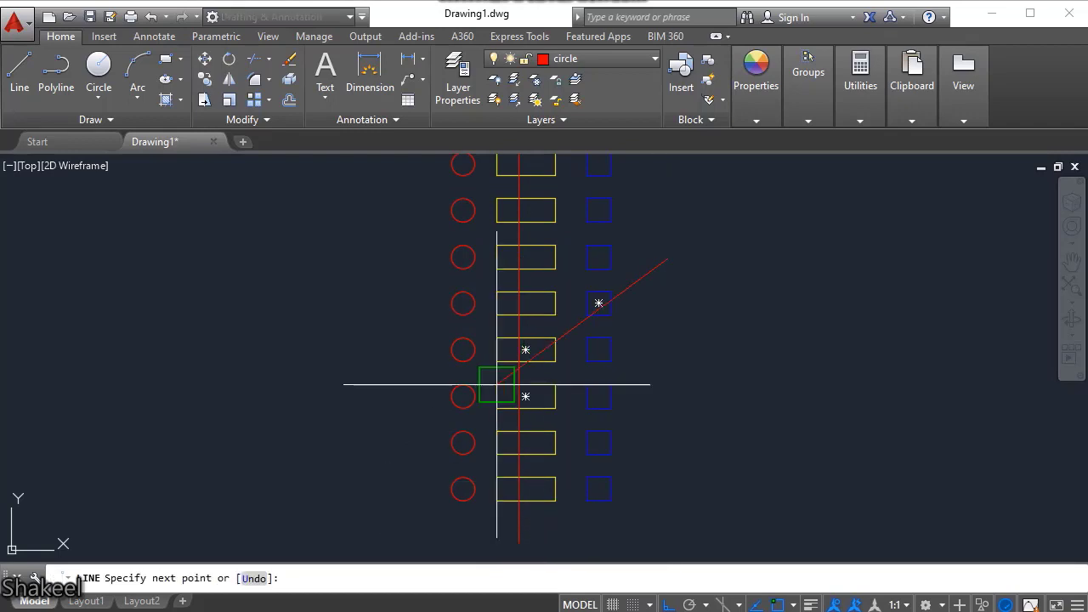
left_click(388, 466)
key("Return")
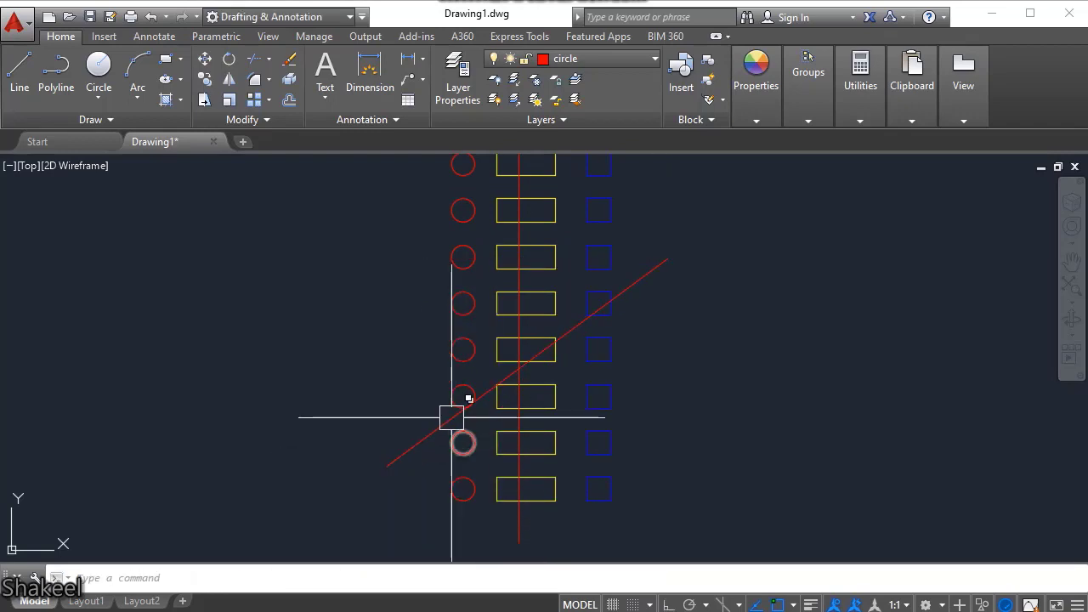
key("Return")
left_click(400, 247)
left_click(722, 419)
key("Return")
key("Return")
left_click(598, 210)
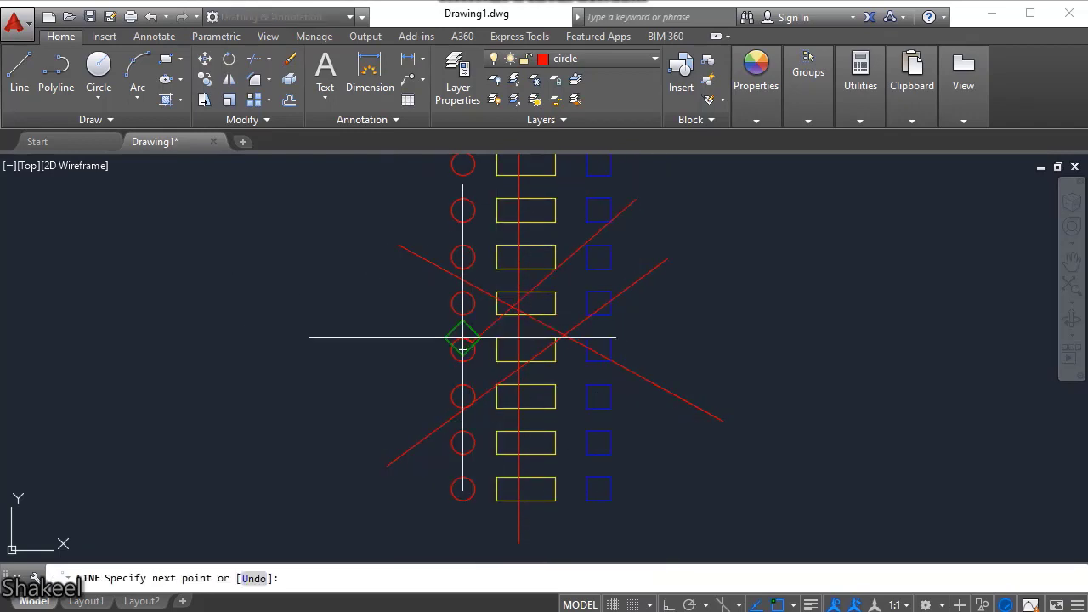
key("Escape")
Select the red crossing lines and delete them.
scroll(534, 360, "up", 4)
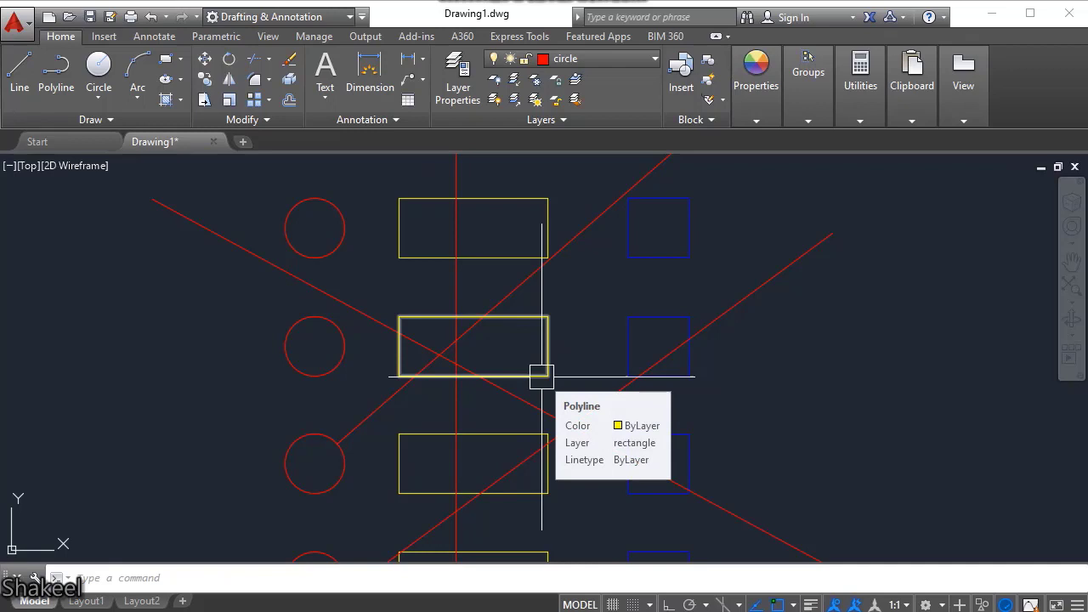
scroll(527, 387, "up", 4)
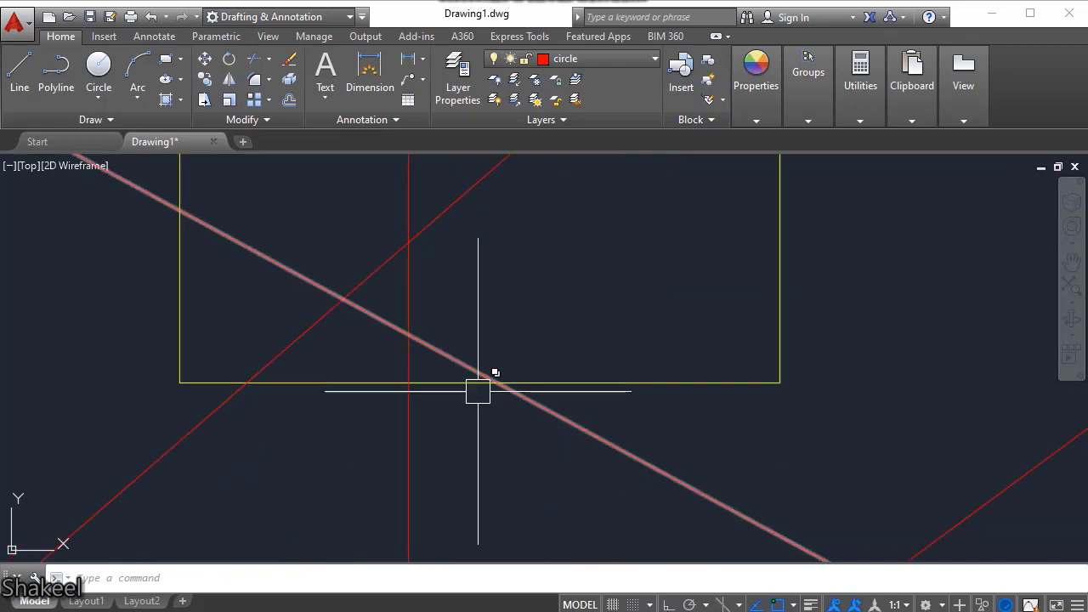
scroll(476, 340, "up", 4)
scroll(432, 233, "down", 2)
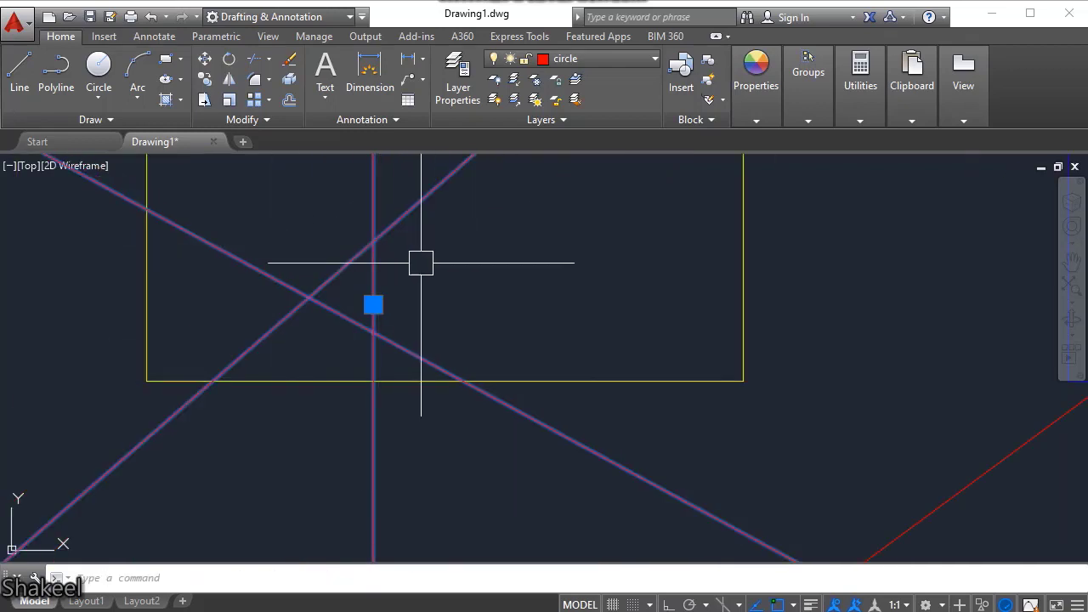
scroll(420, 262, "down", 10)
scroll(469, 294, "up", 2)
scroll(458, 297, "up", 2)
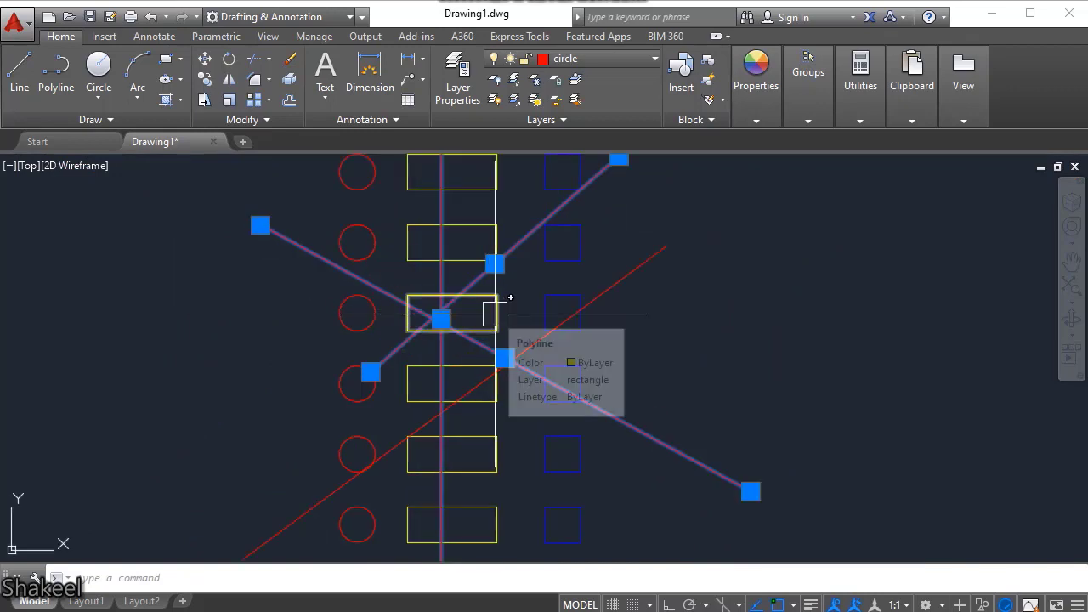
scroll(453, 357, "up", 2)
scroll(476, 397, "up", 4)
scroll(518, 379, "down", 9)
scroll(540, 255, "down", 1)
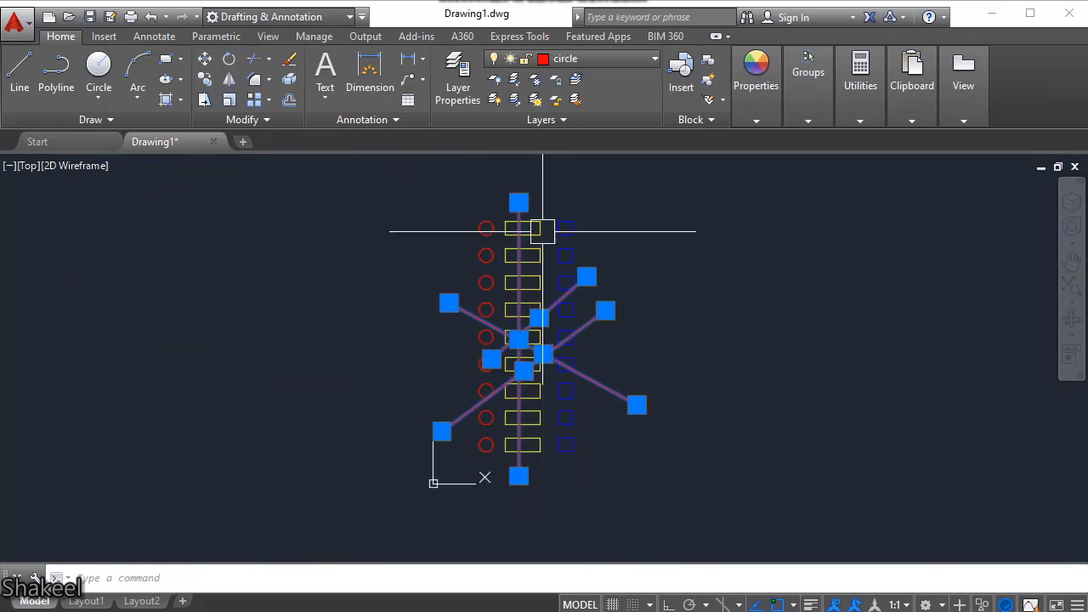
scroll(532, 361, "up", 5)
scroll(535, 368, "up", 2)
key("Escape")
left_click(484, 362)
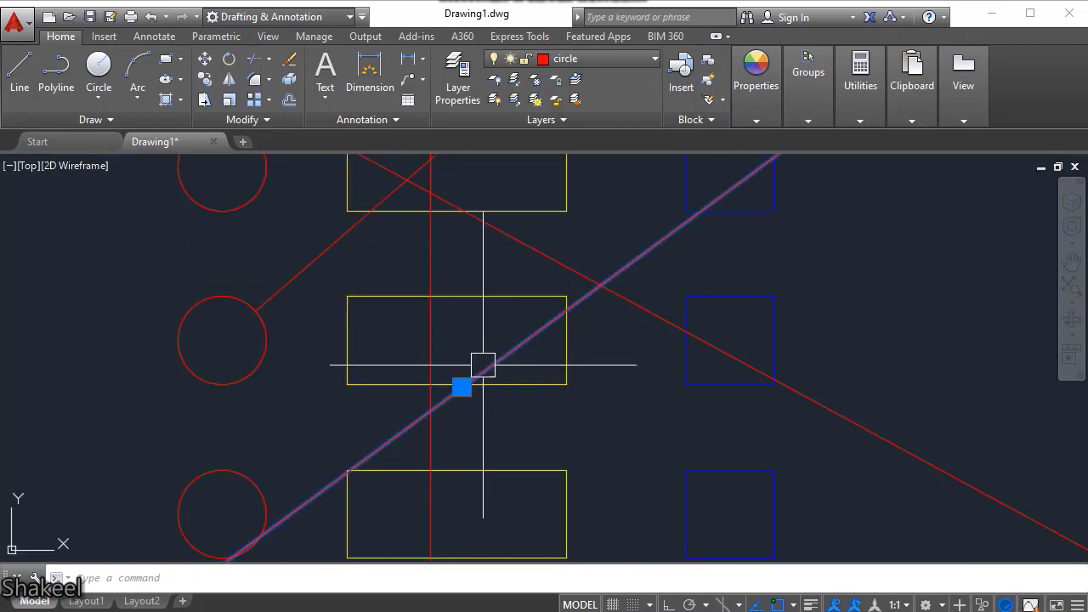
left_click(442, 316)
scroll(407, 344, "up", 4)
scroll(407, 344, "down", 4)
scroll(430, 405, "up", 2)
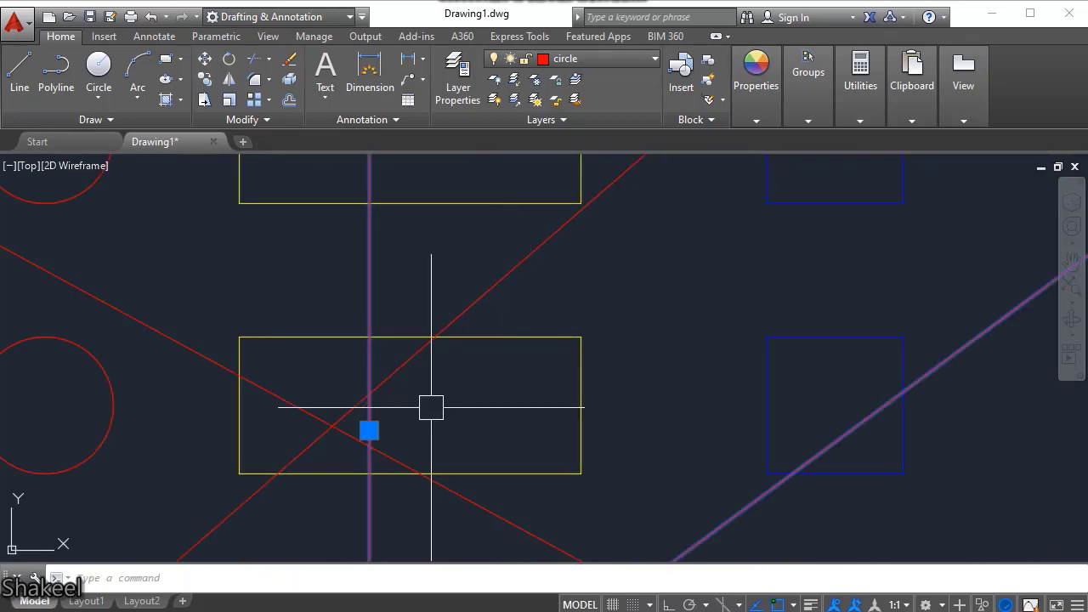
scroll(447, 440, "up", 4)
scroll(507, 431, "down", 2)
scroll(544, 399, "down", 4)
scroll(594, 361, "down", 4)
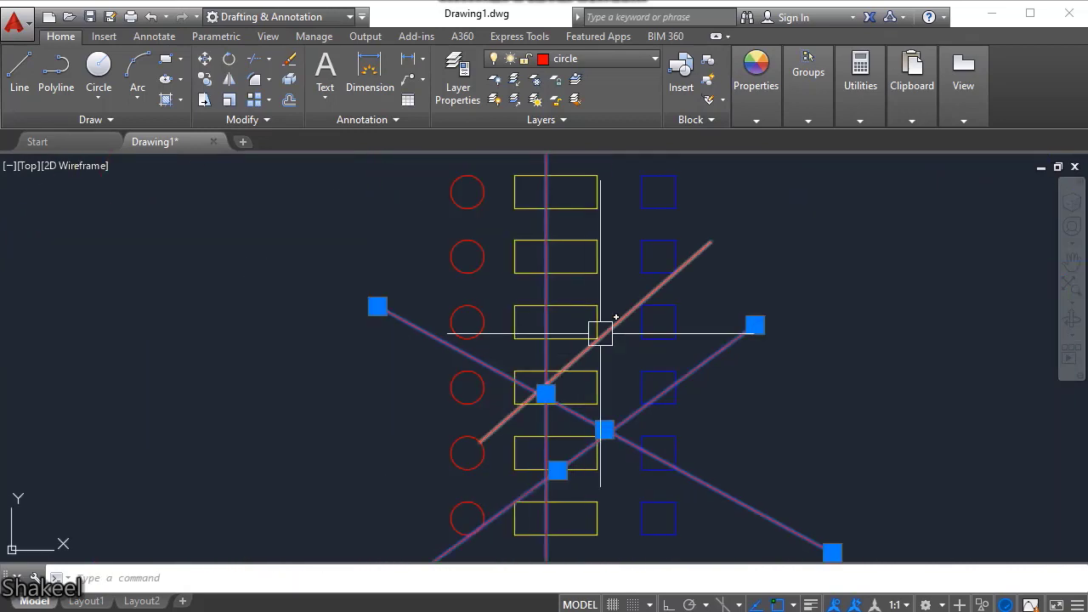
scroll(578, 357, "up", 4)
left_click(586, 343)
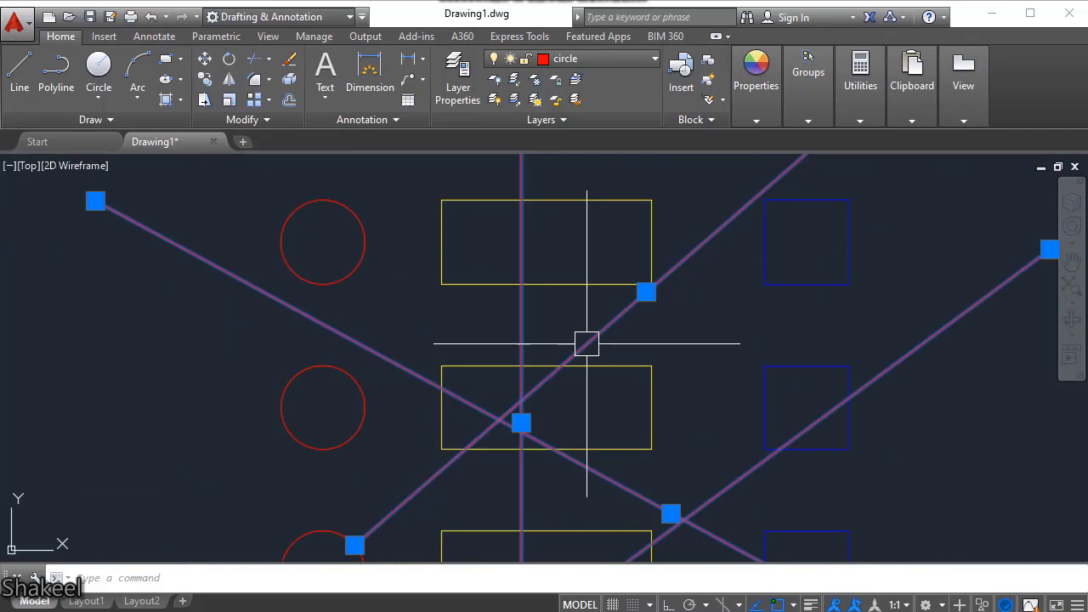
scroll(587, 357, "down", 5)
key("Delete")
Restore a middle-row rectangle that was deleted by mistake, using Ctrl+Z.
scroll(570, 383, "up", 4)
left_click(554, 349)
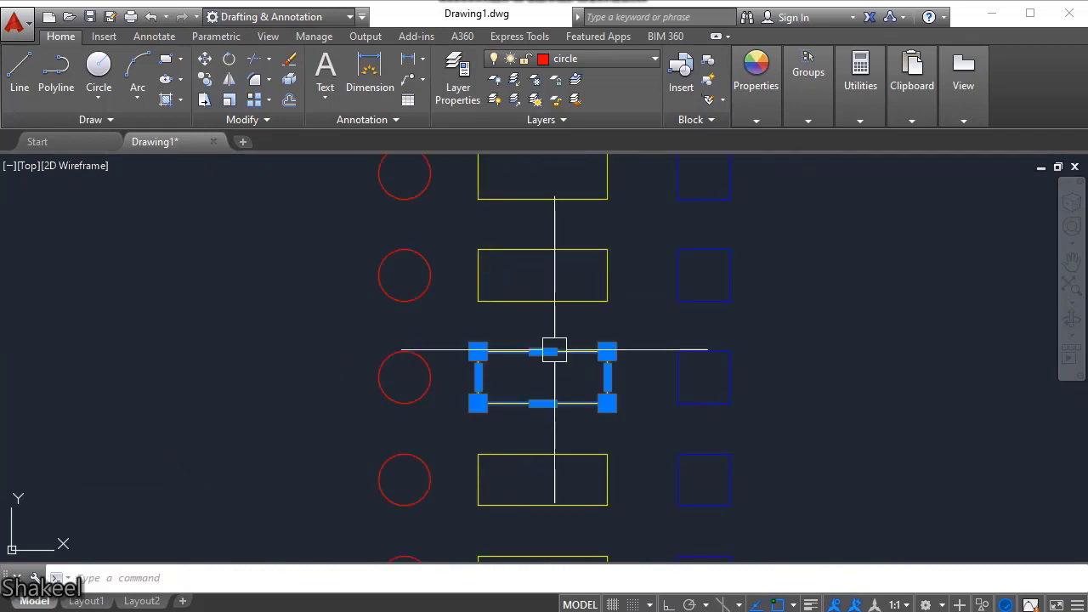
key("Delete")
key("ctrl+z")
scroll(558, 377, "down", 4)
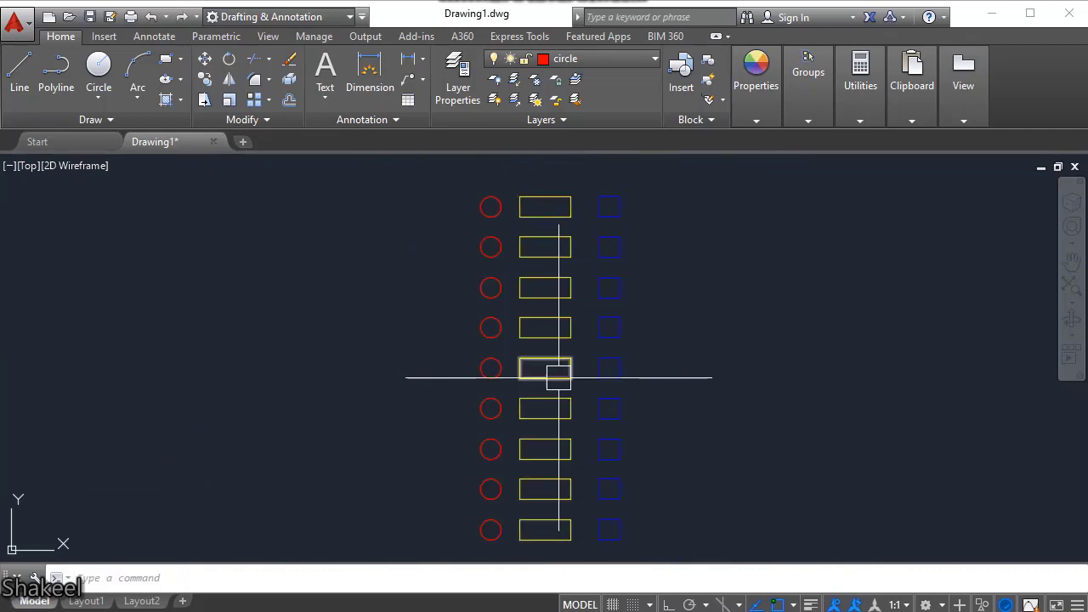
scroll(570, 425, "down", 4)
scroll(571, 430, "up", 4)
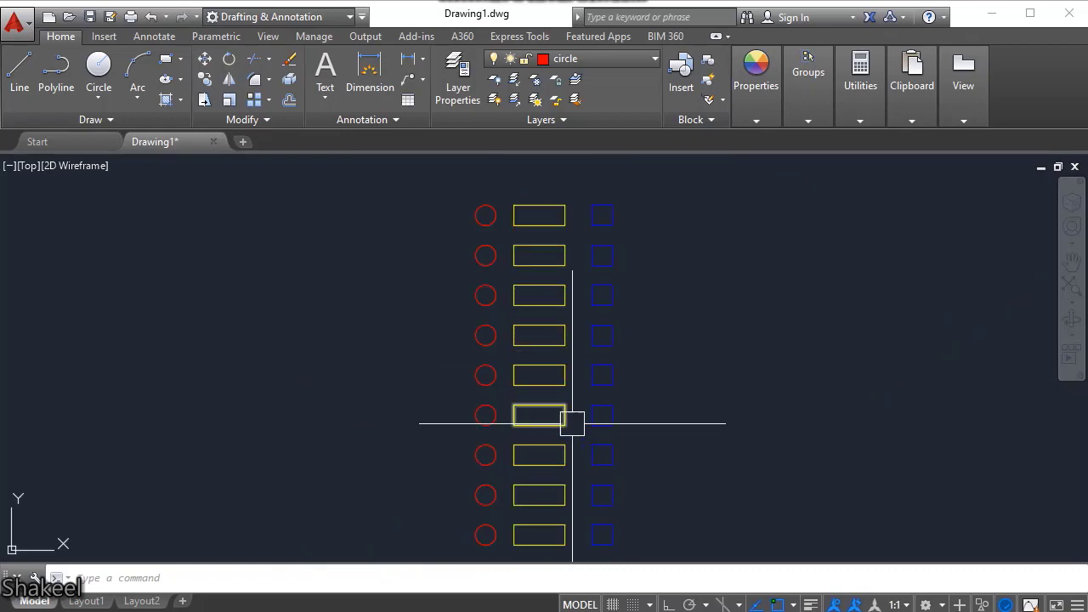
mouse_move(563, 415)
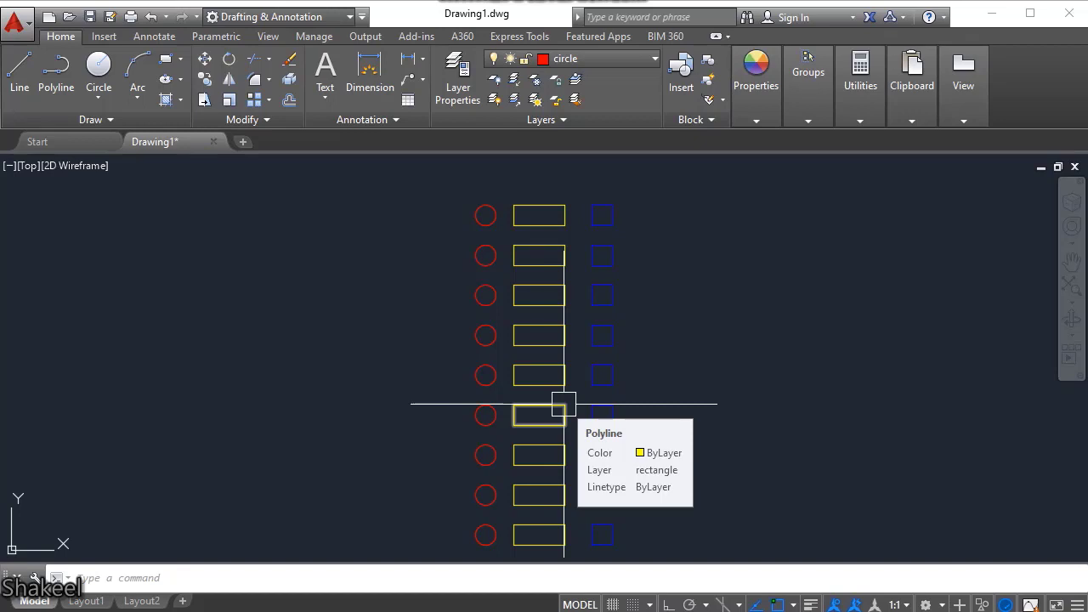
Turn off the square layer and window-select the remaining circles and rectangles.
left_click(601, 58)
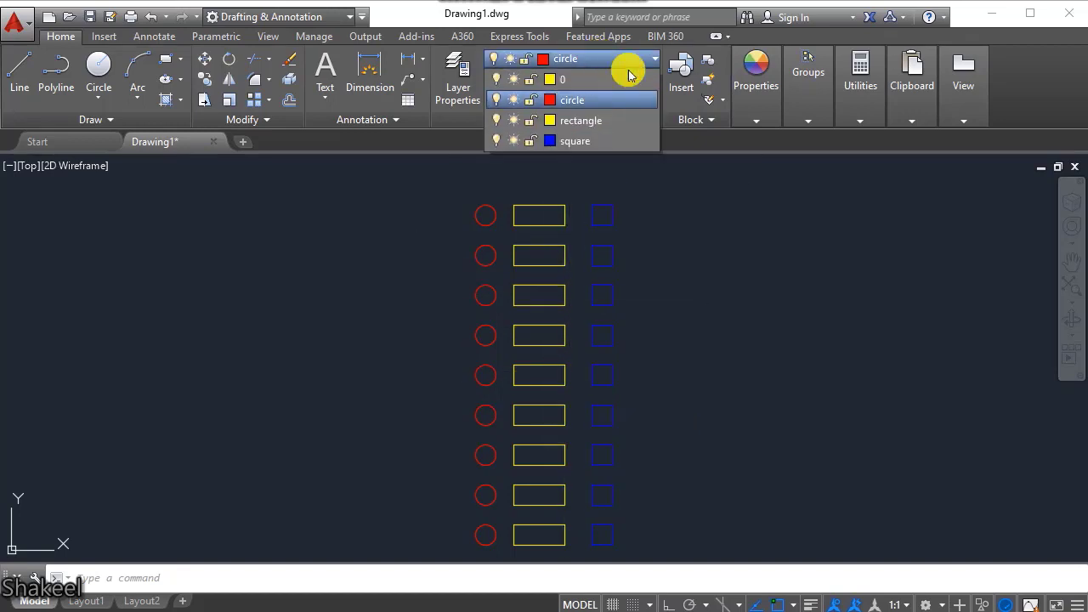
left_click(495, 141)
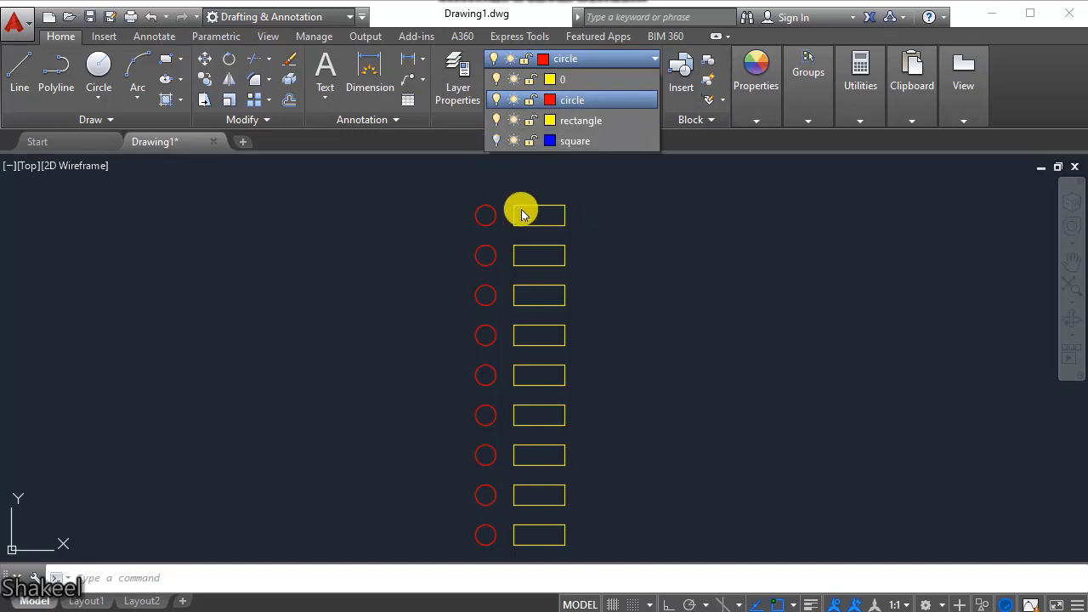
scroll(580, 235, "down", 2)
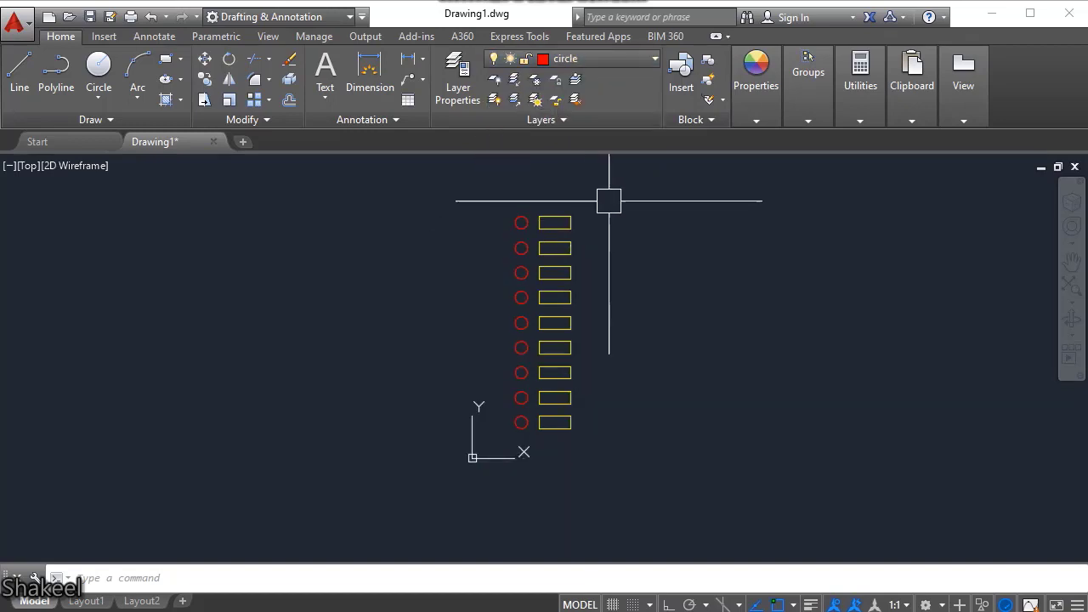
left_click(608, 202)
left_click(514, 476)
key("Escape")
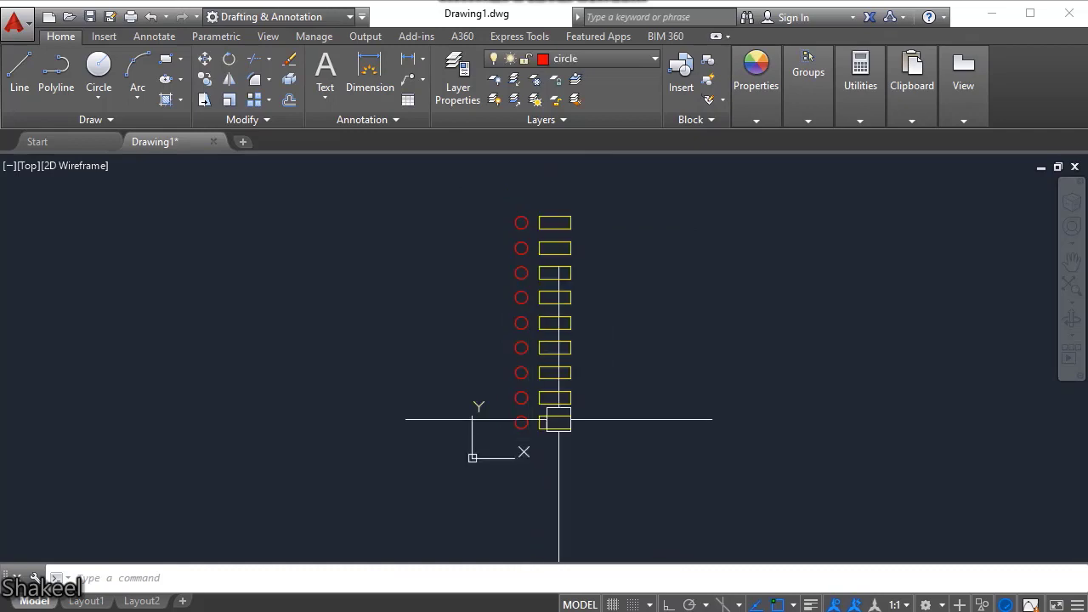
Turn off the rectangle layer, then turn the rectangle and square layers back on.
left_click(599, 68)
left_click(496, 120)
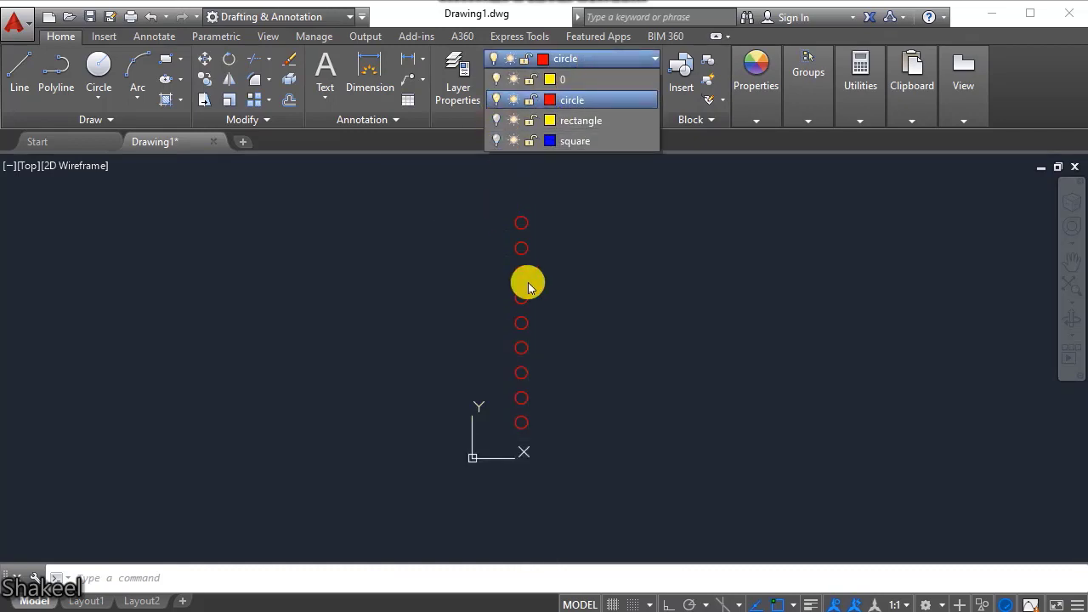
scroll(544, 272, "up", 8)
scroll(648, 318, "down", 6)
scroll(504, 246, "down", 2)
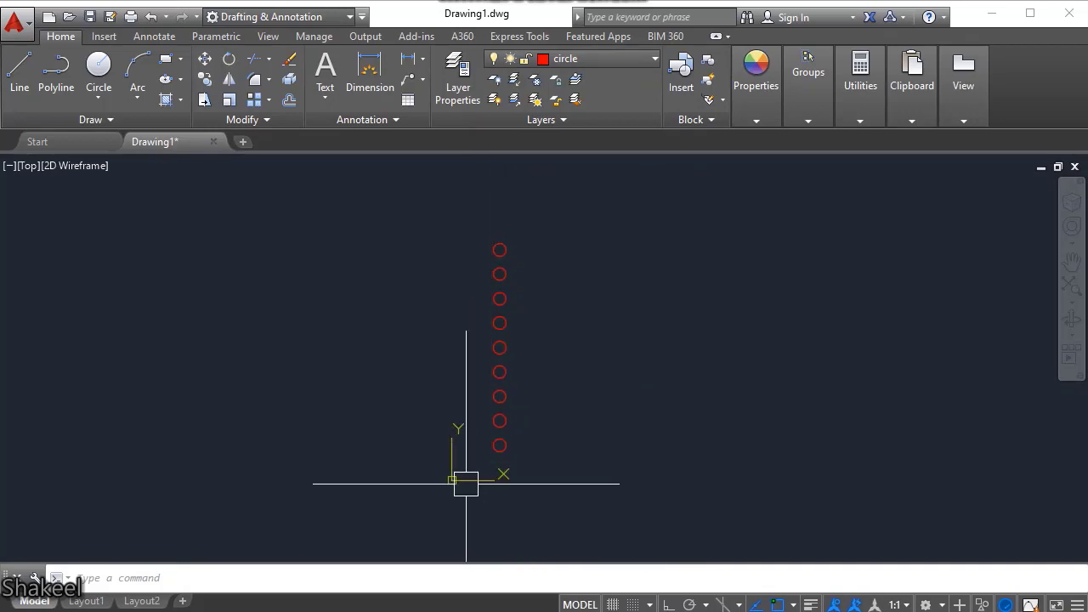
left_click(648, 59)
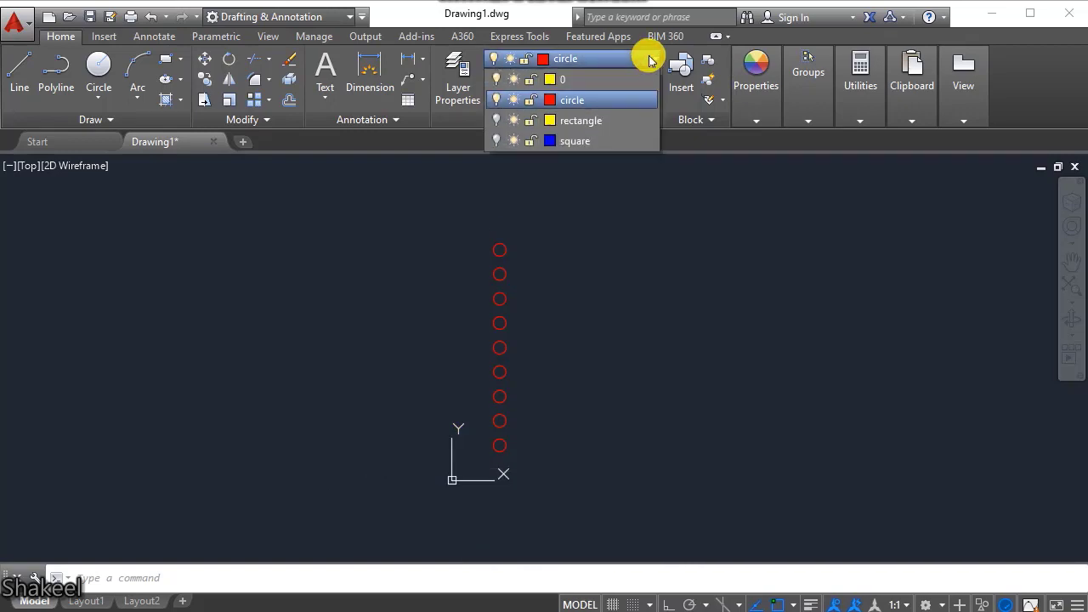
left_click(498, 122)
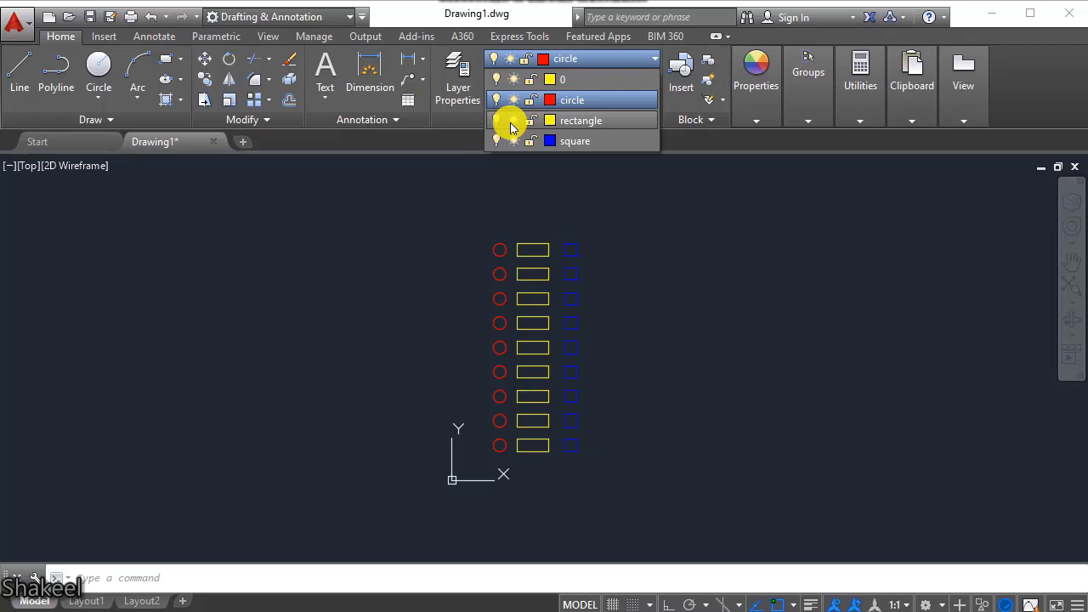
Freeze the rectangle layer and confirm the rectangles vanish in both Layout1 and Model.
left_click(512, 124)
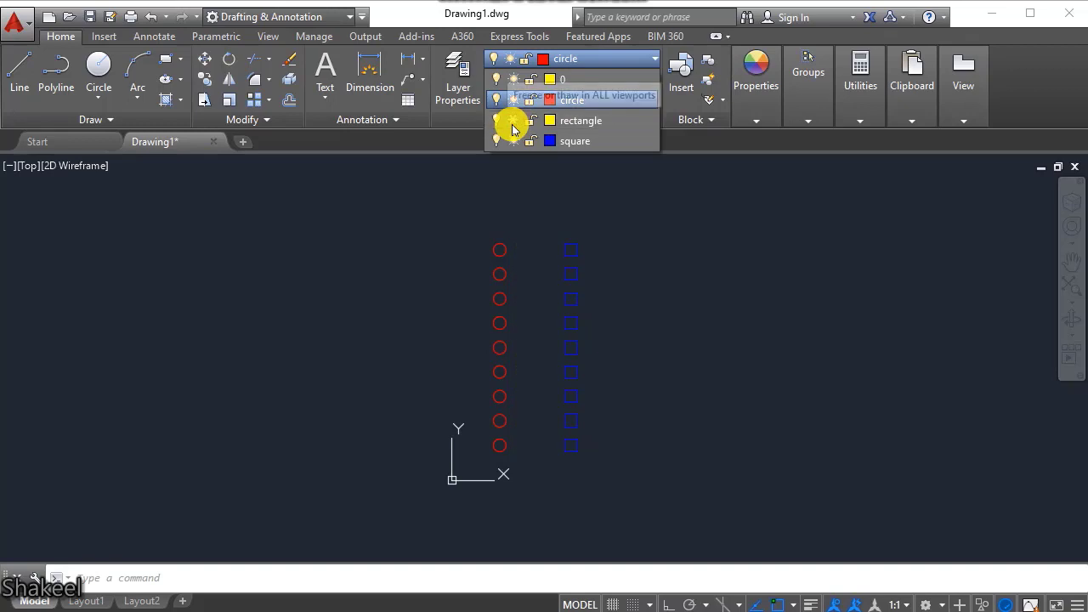
left_click(68, 604)
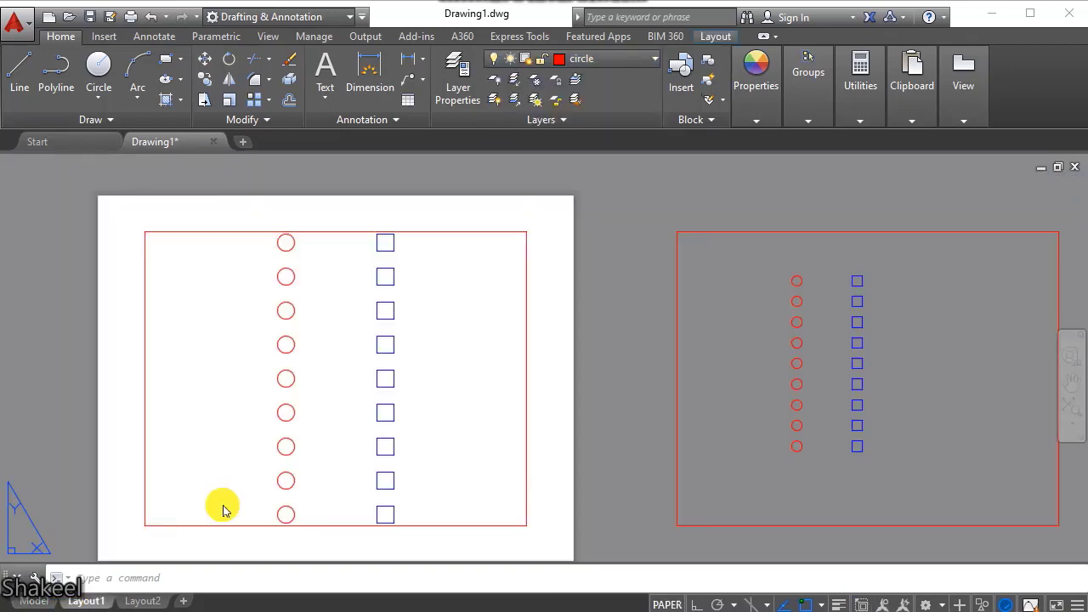
scroll(364, 296, "down", 2)
left_click(355, 294)
left_click(332, 324)
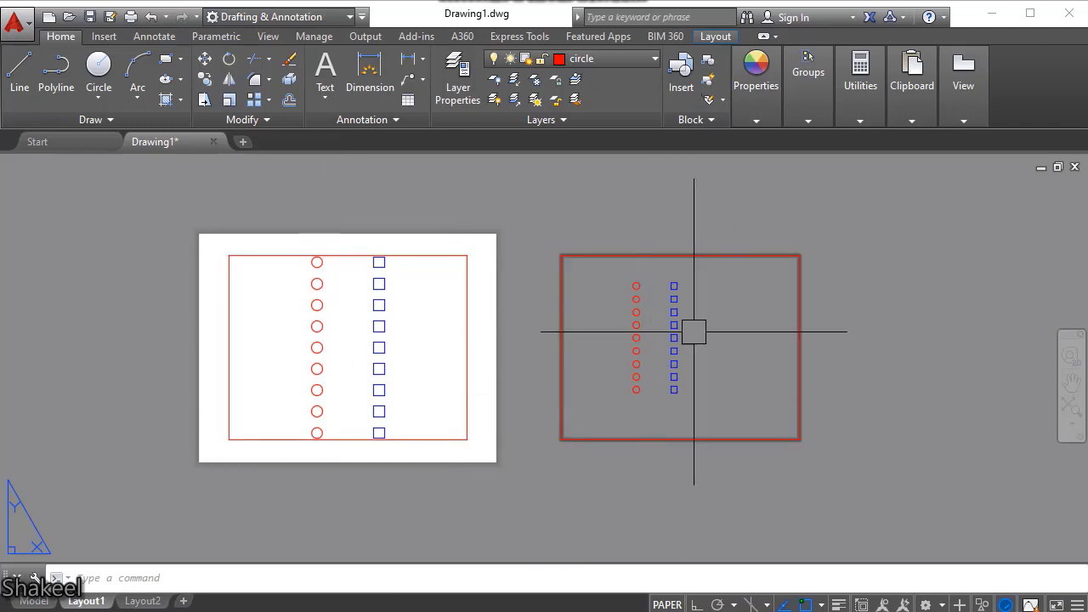
left_click(36, 603)
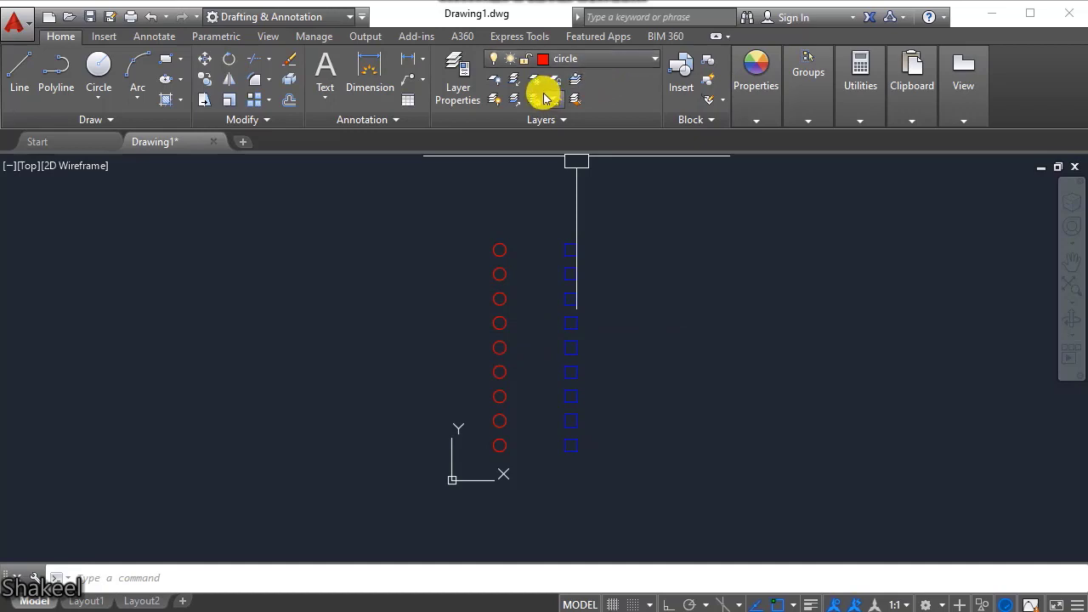
Thaw the rectangle layer so the yellow rectangles return.
left_click(557, 59)
left_click(512, 120)
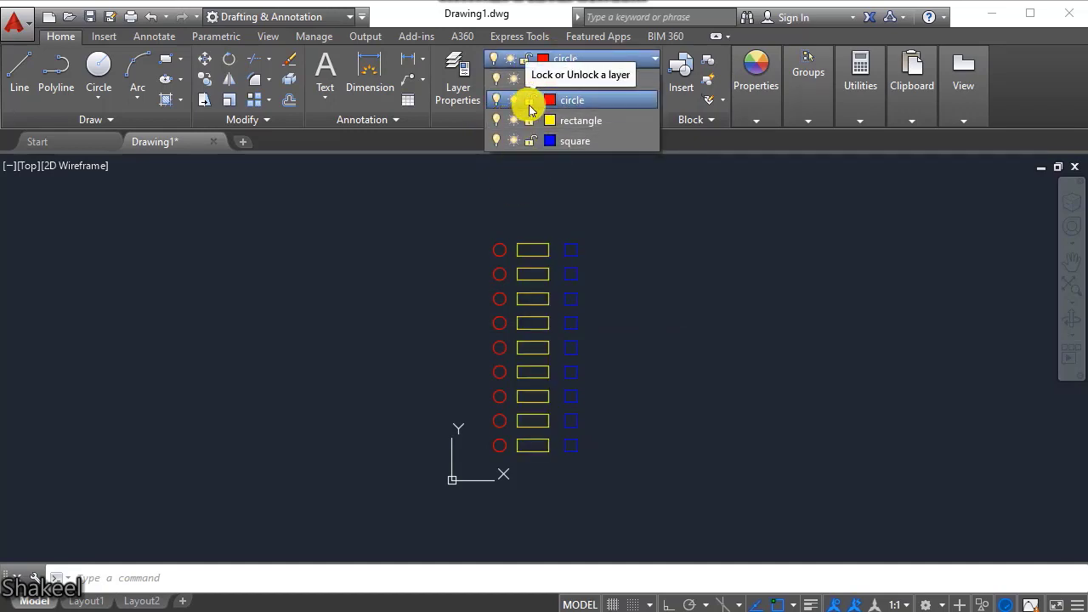
left_click(603, 243)
left_click(586, 233)
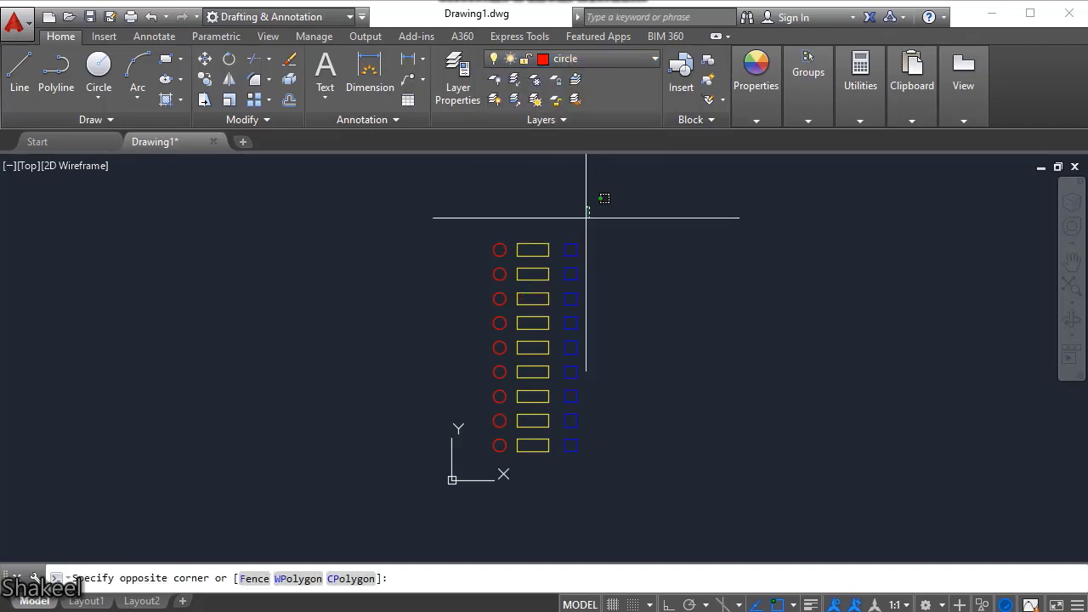
Lock the square layer so its blue squares appear faded.
left_click(556, 58)
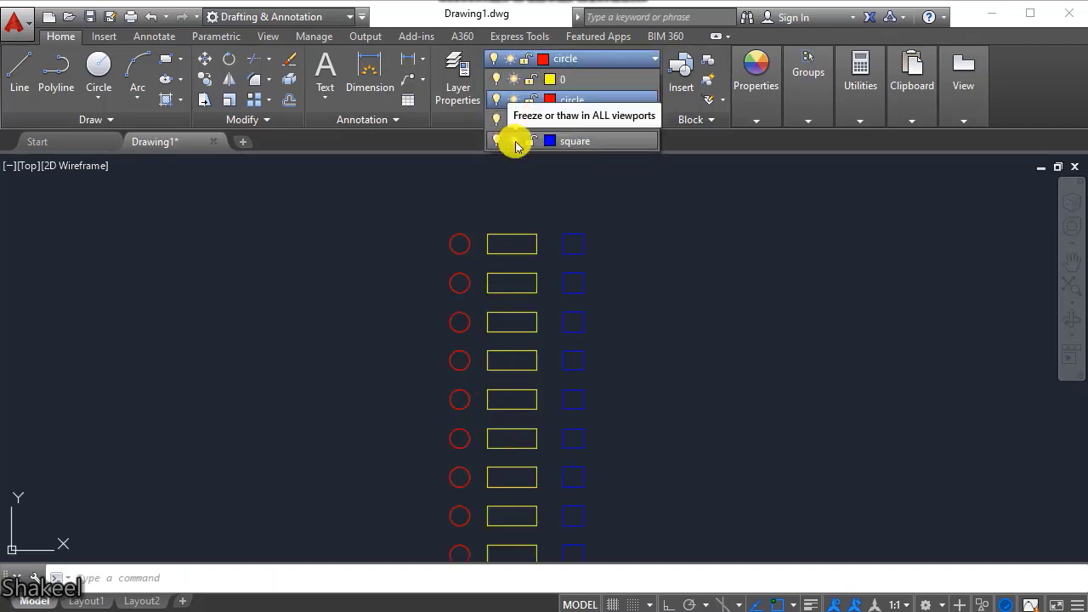
left_click(529, 141)
scroll(566, 235, "down", 3)
scroll(559, 202, "up", 3)
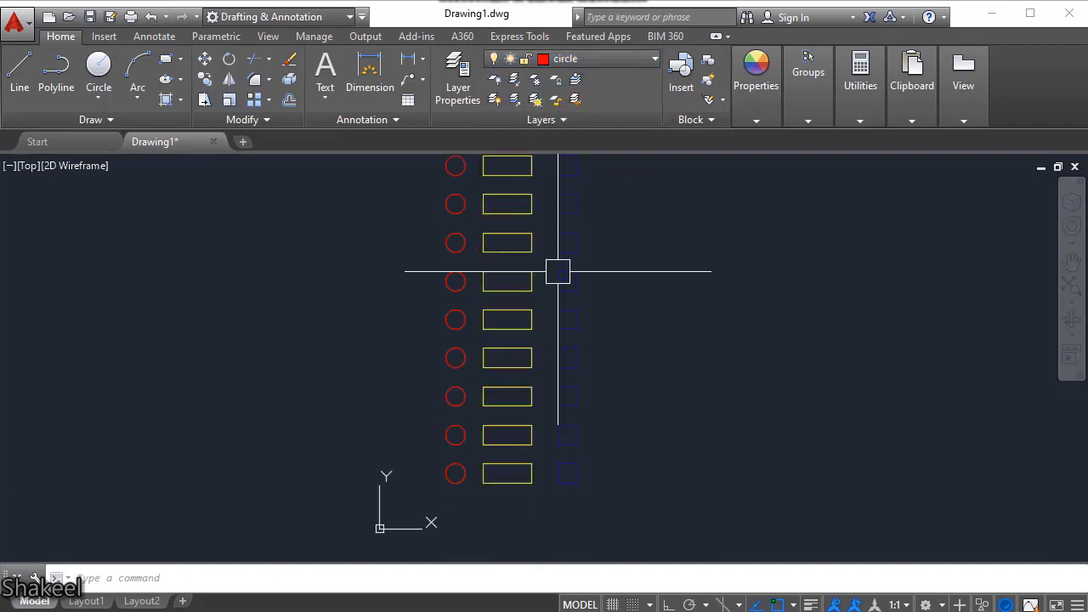
scroll(577, 270, "down", 2)
scroll(578, 269, "down", 2)
Try a crossing selection over the shape columns, cancel it, and show the layer list.
left_click(639, 194)
left_click(503, 458)
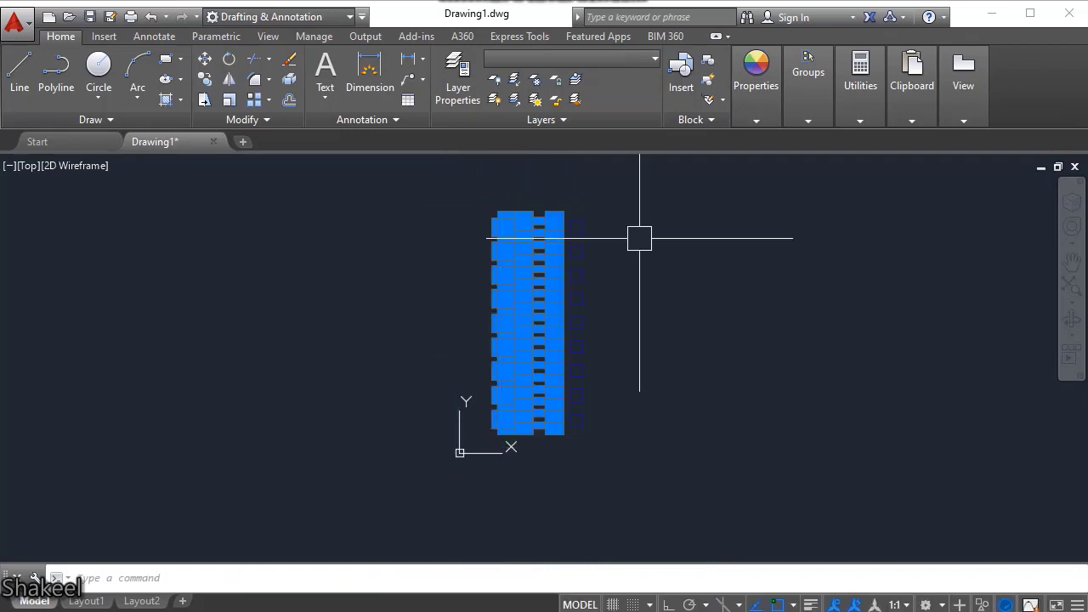
left_click(639, 194)
left_click(502, 489)
key("Escape")
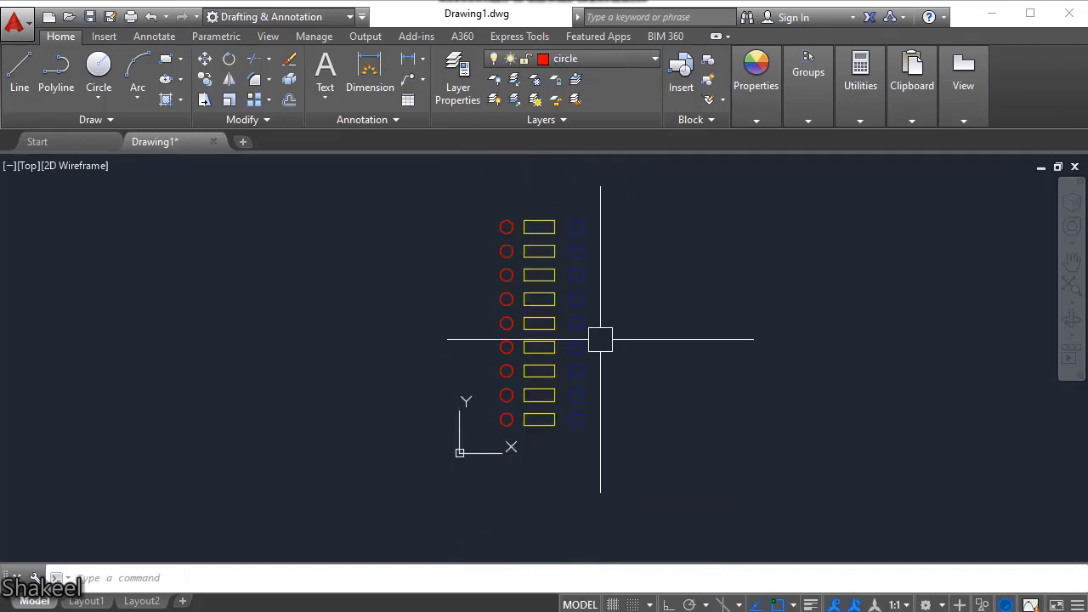
scroll(588, 226, "up", 5)
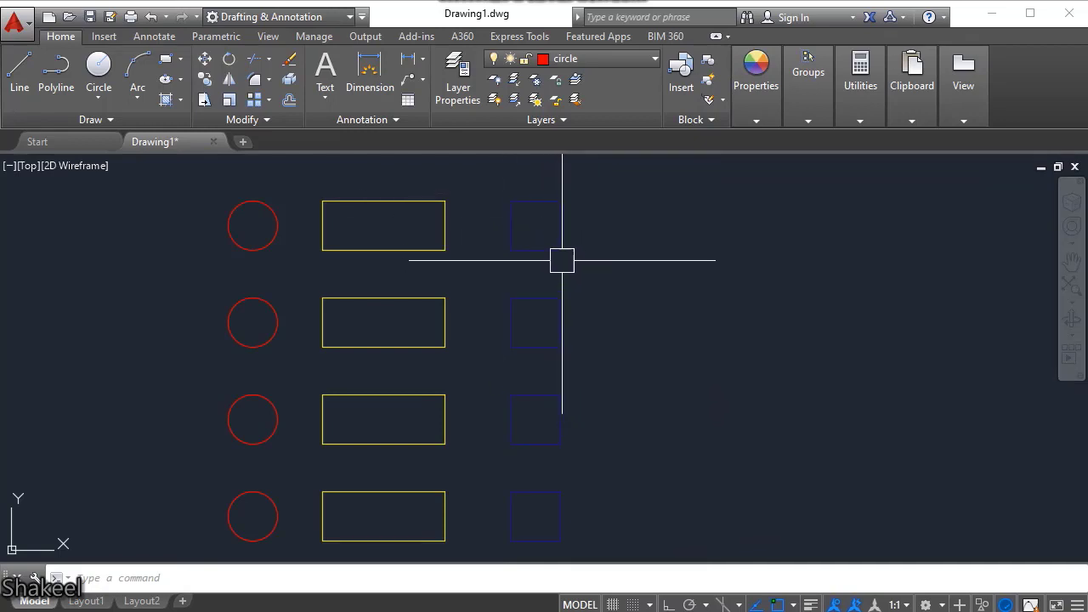
left_click(587, 60)
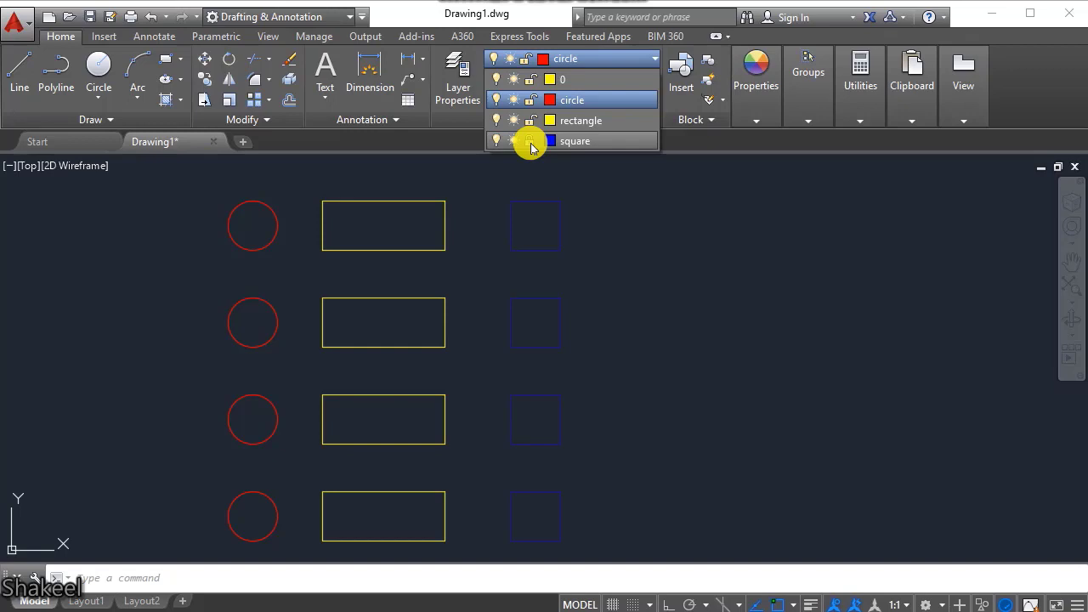
Toggle the square layer's lock and expand the extra layer settings.
left_click(548, 144)
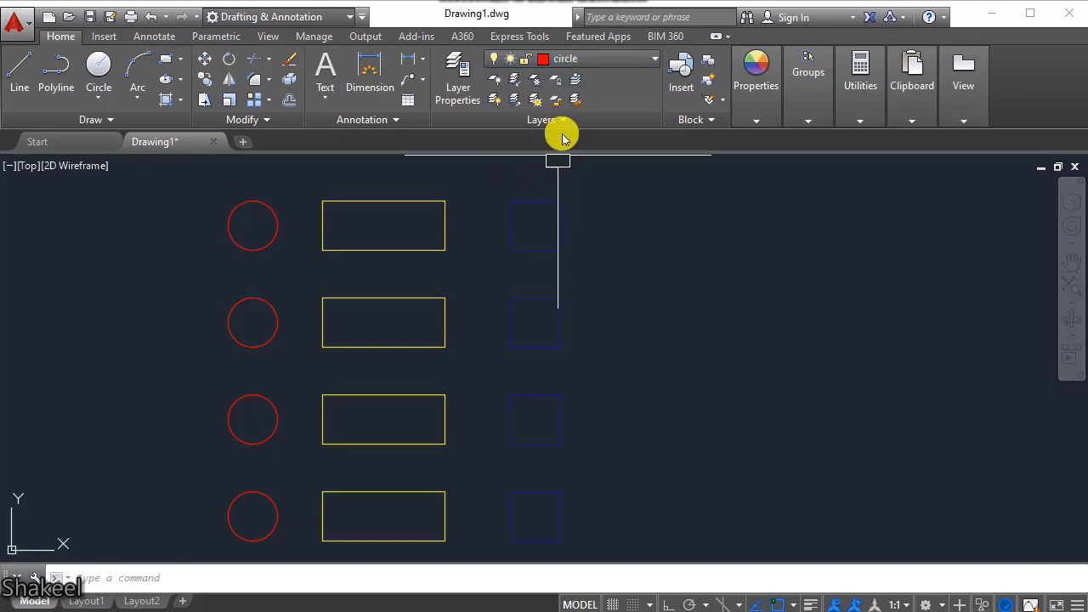
left_click(561, 118)
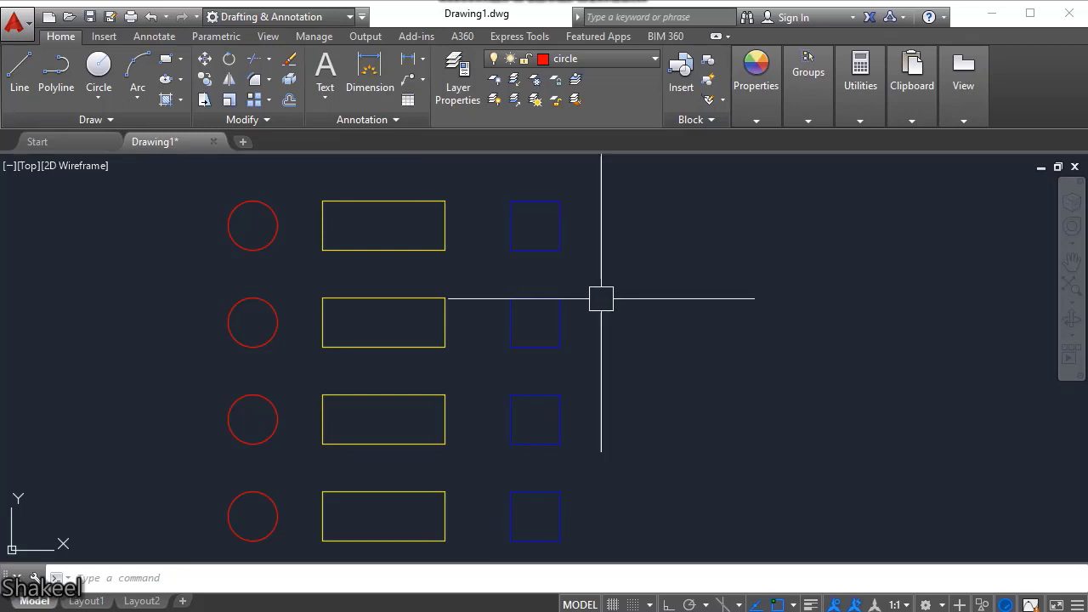
scroll(605, 332, "down", 2)
scroll(586, 311, "up", 4)
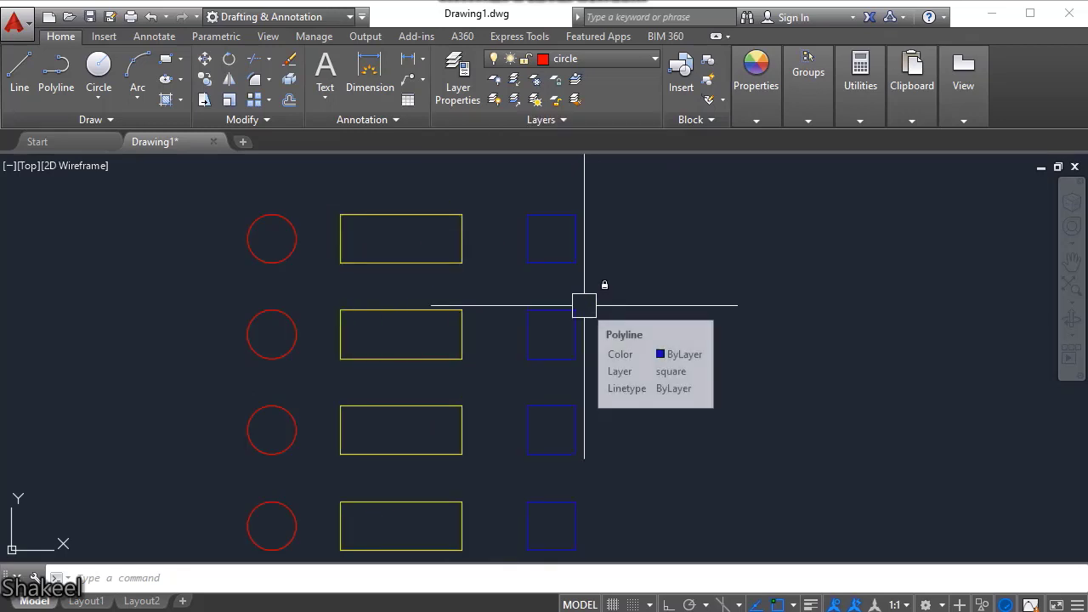
Adjust the Locked layer fading setting so the locked squares show faintly.
left_click(566, 121)
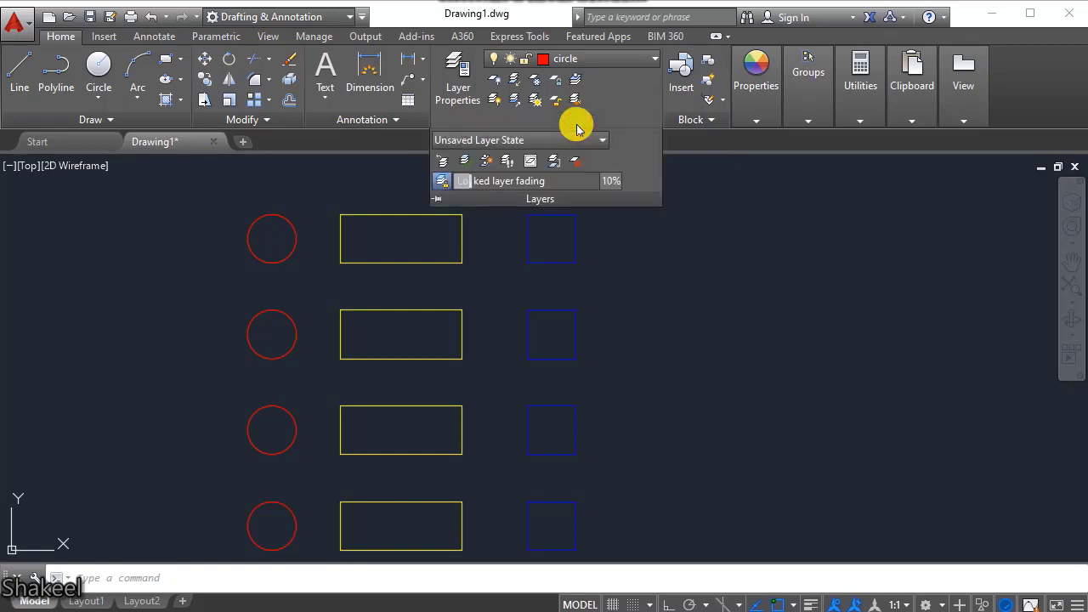
left_click(583, 119)
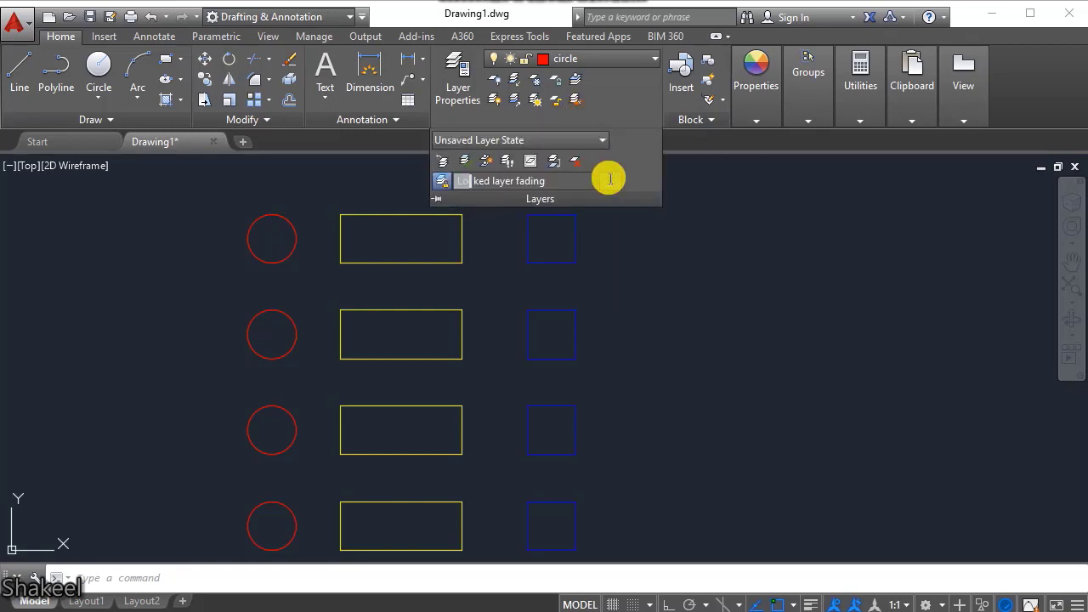
scroll(594, 323, "down", 5)
scroll(590, 264, "up", 5)
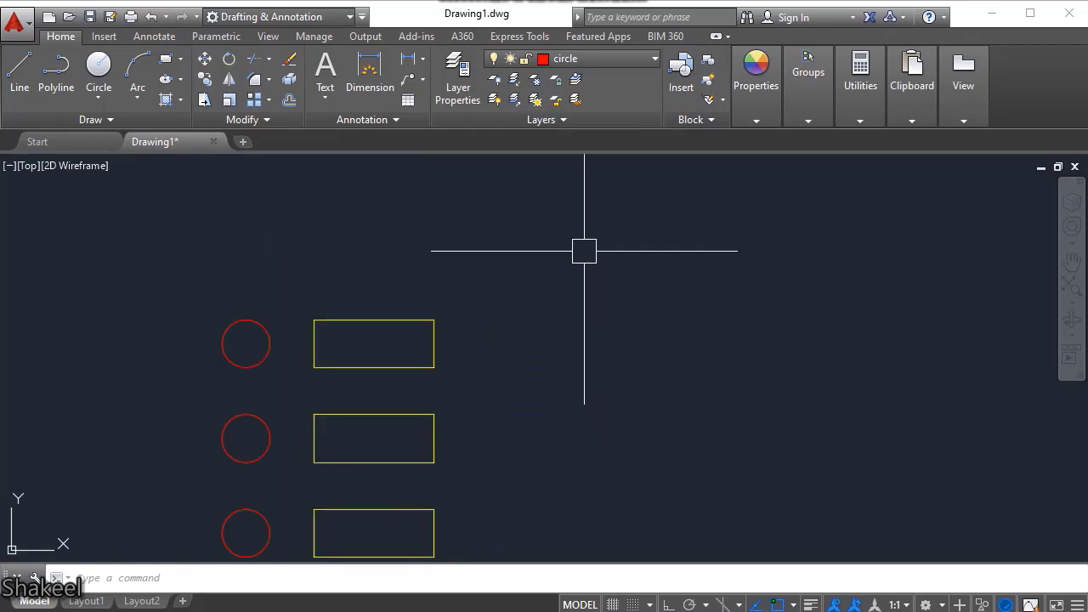
scroll(509, 402, "up", 4)
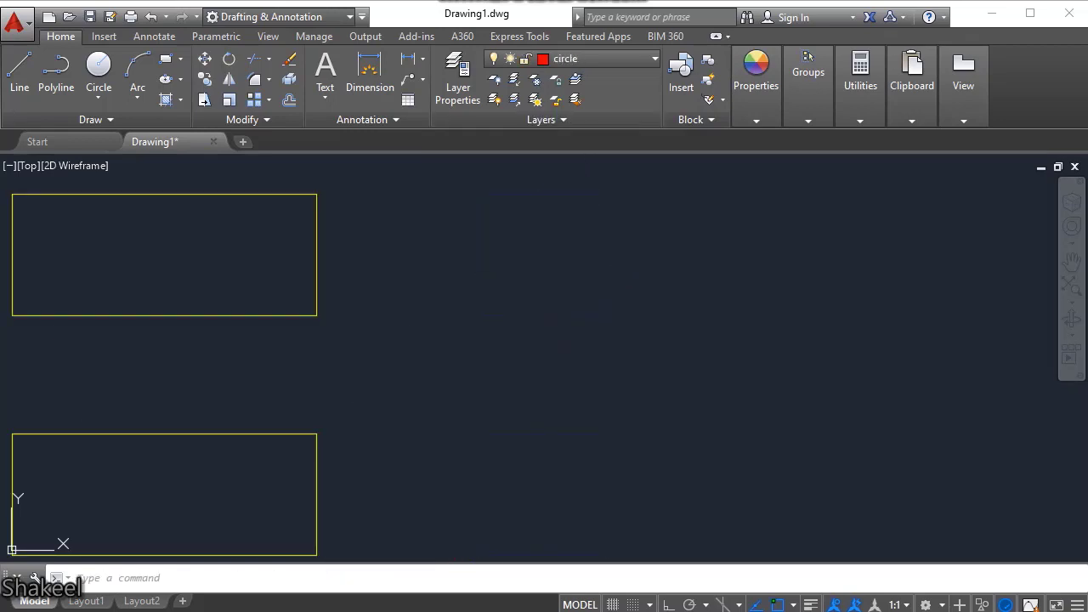
scroll(572, 235, "down", 8)
scroll(600, 201, "down", 2)
Window-select the shapes, then revisit the layer list and locked layer fading settings.
left_click(599, 197)
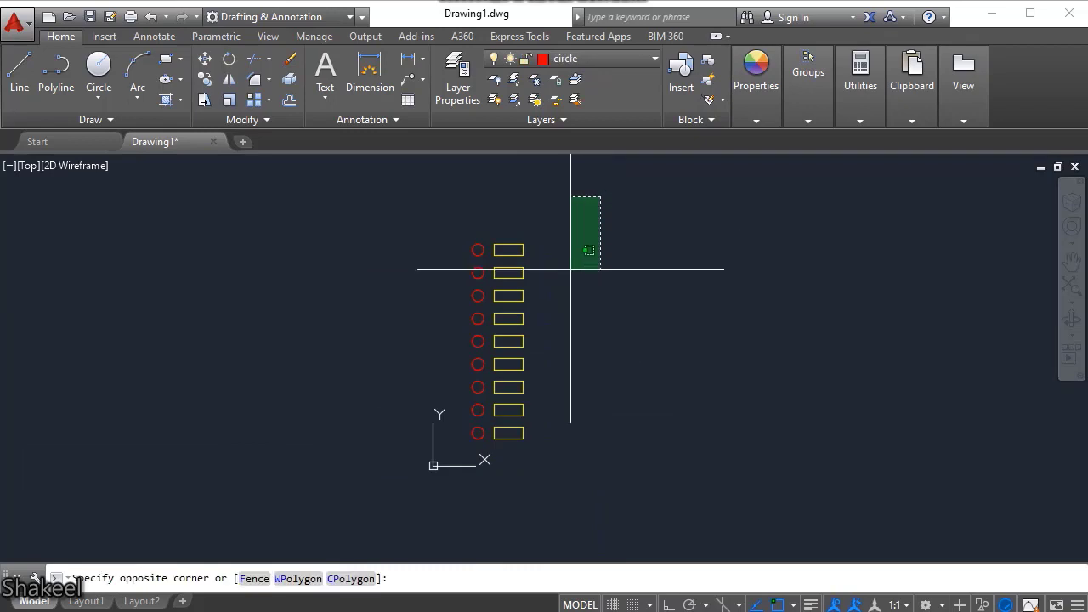
left_click(539, 469)
left_click(607, 65)
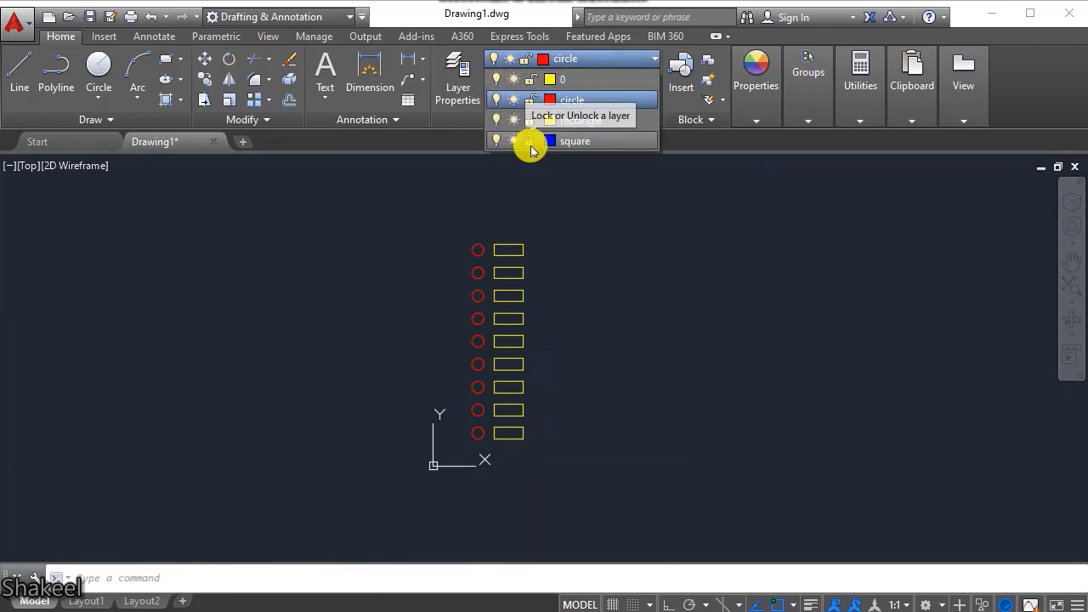
left_click(559, 118)
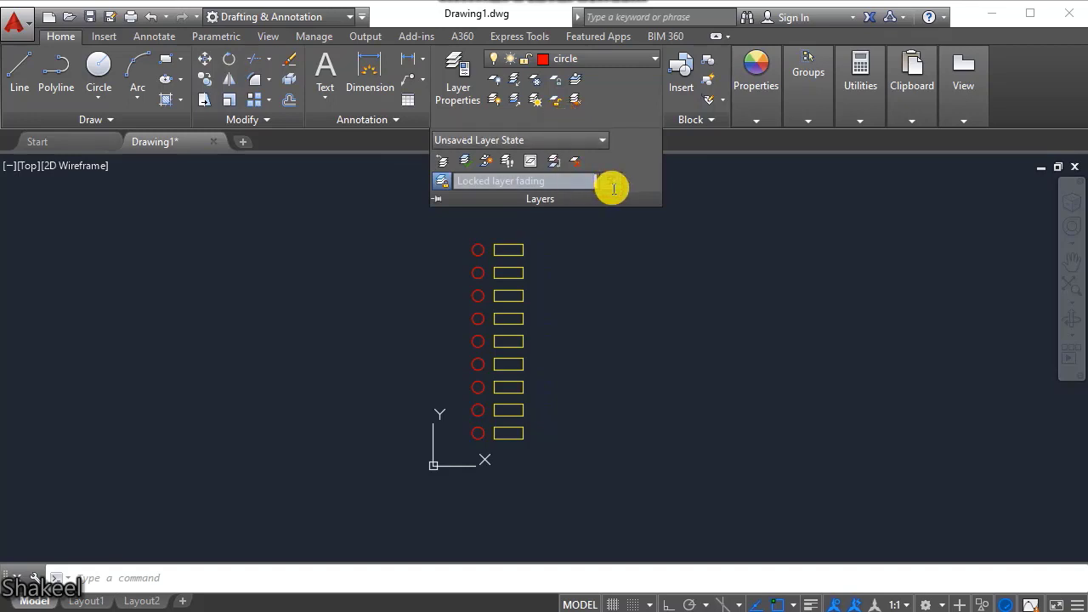
scroll(552, 264, "up", 5)
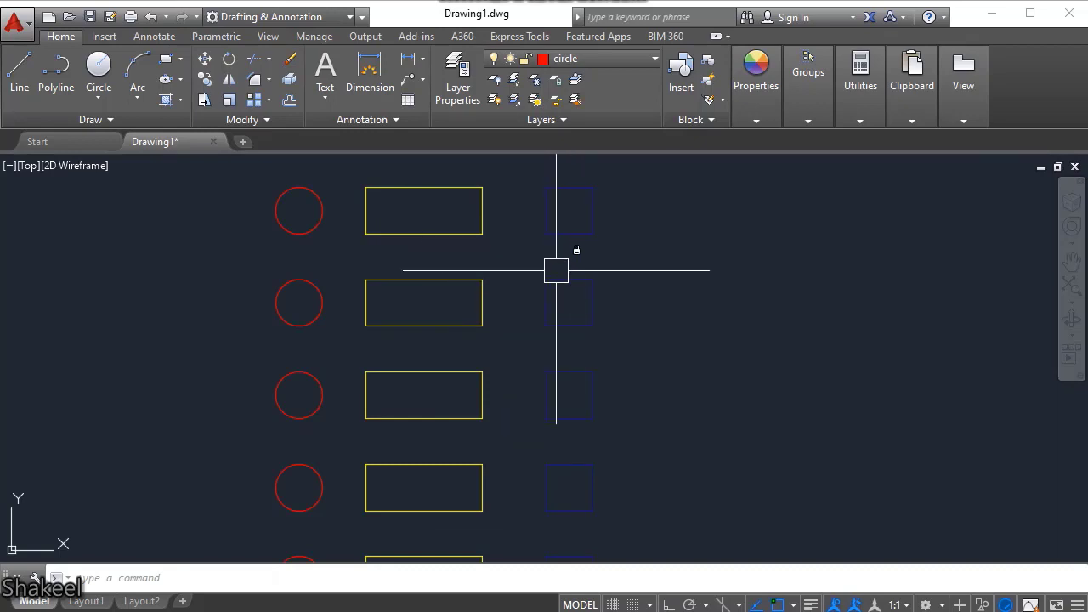
Erase the top-row circle and rectangle using a crossing window.
scroll(613, 252, "down", 2)
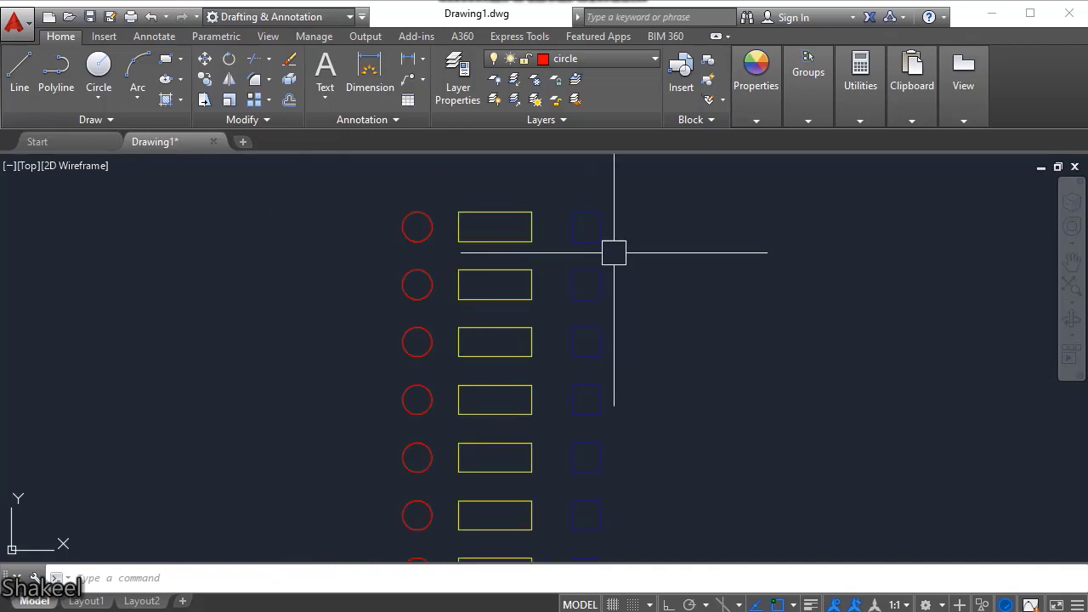
scroll(614, 252, "down", 2)
left_click(638, 213)
scroll(487, 274, "up", 2)
key("Escape")
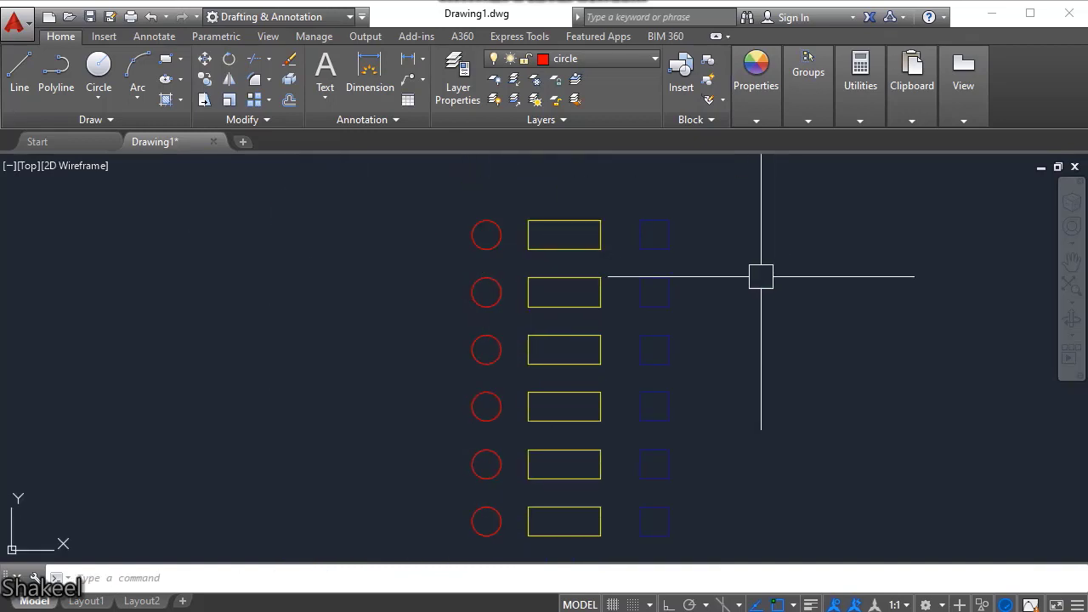
scroll(607, 314, "up", 2)
left_click(681, 245)
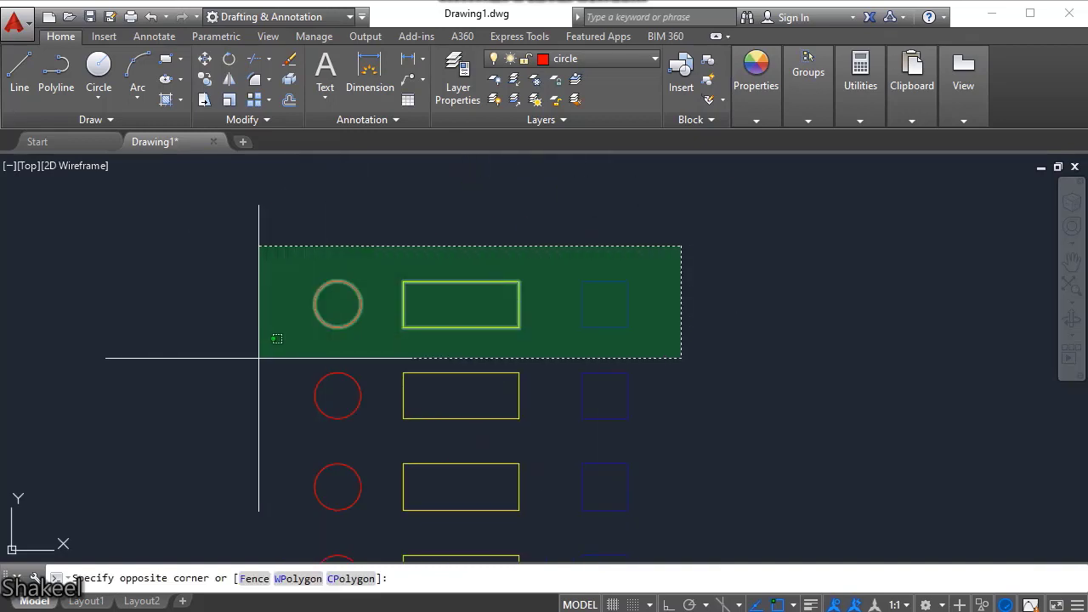
left_click(259, 357)
right_click(412, 360)
key("Delete")
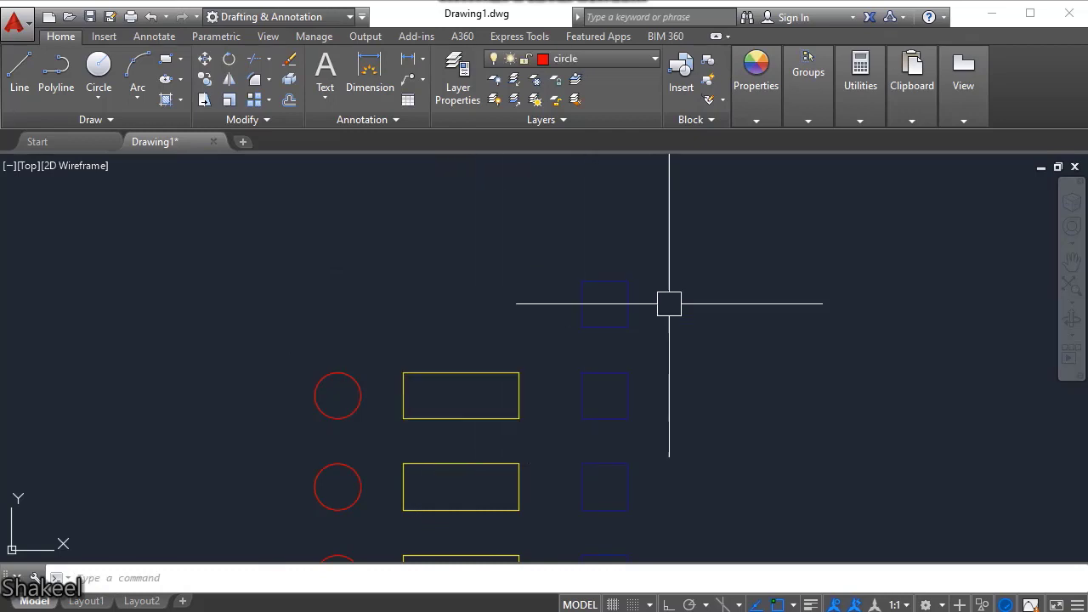
Select the top blue square to check its layer in the layer list.
left_click(627, 292)
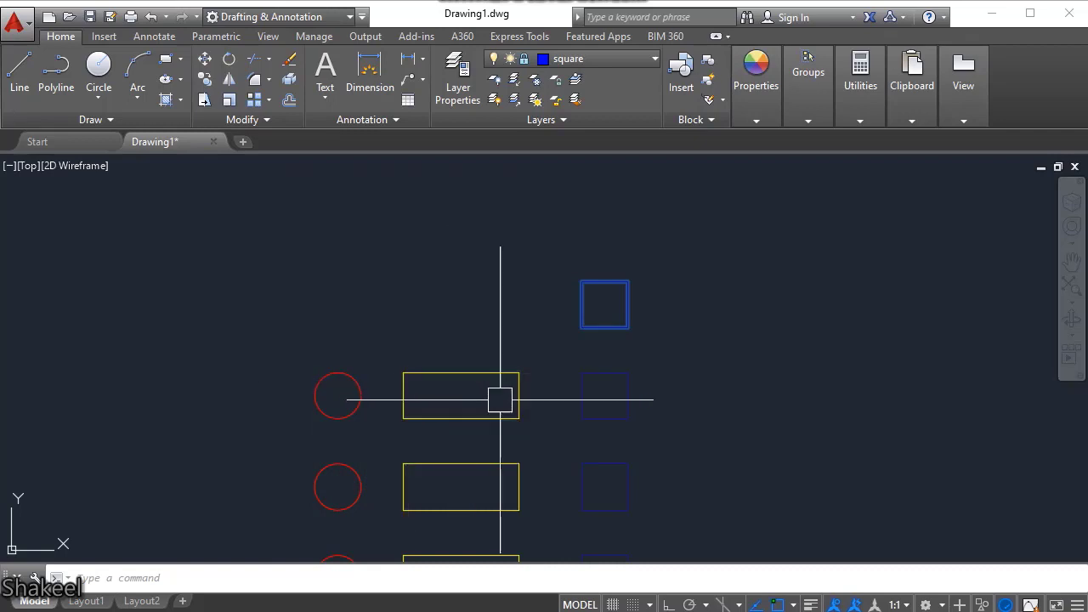
key("Escape")
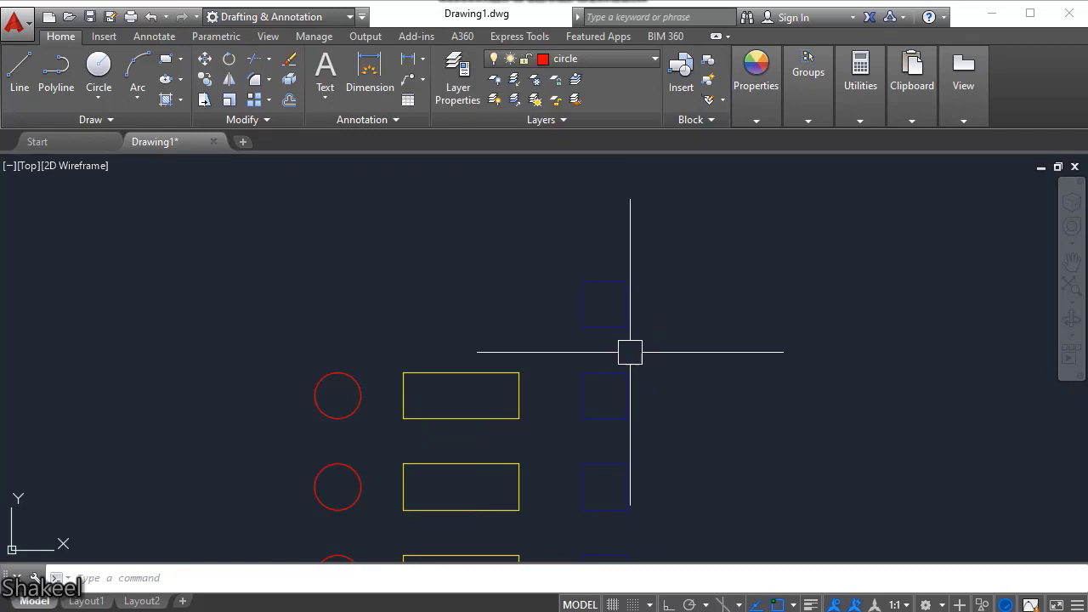
left_click(620, 63)
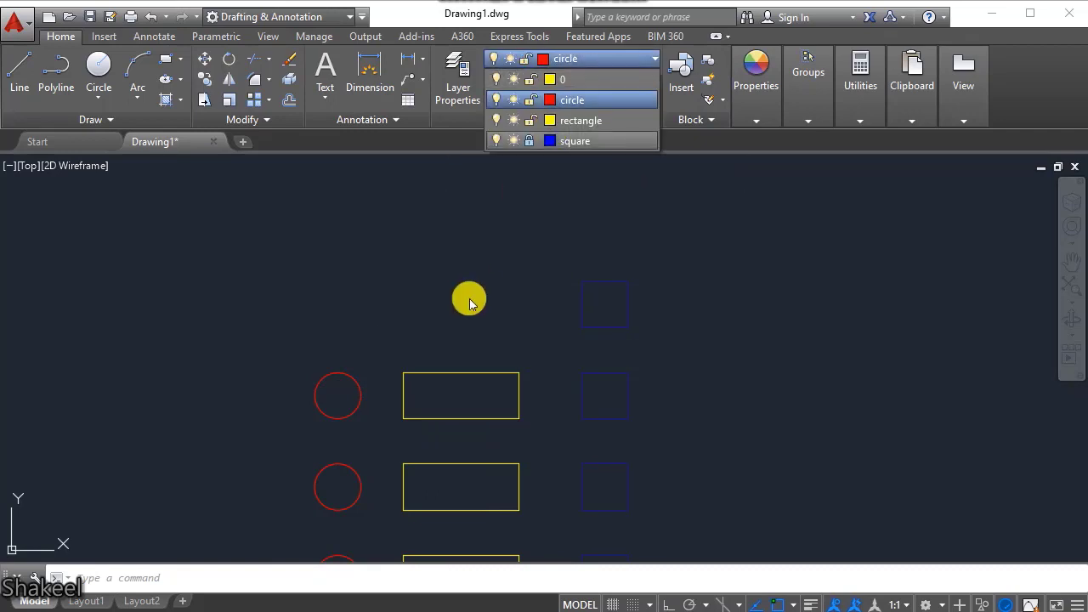
left_click(589, 314)
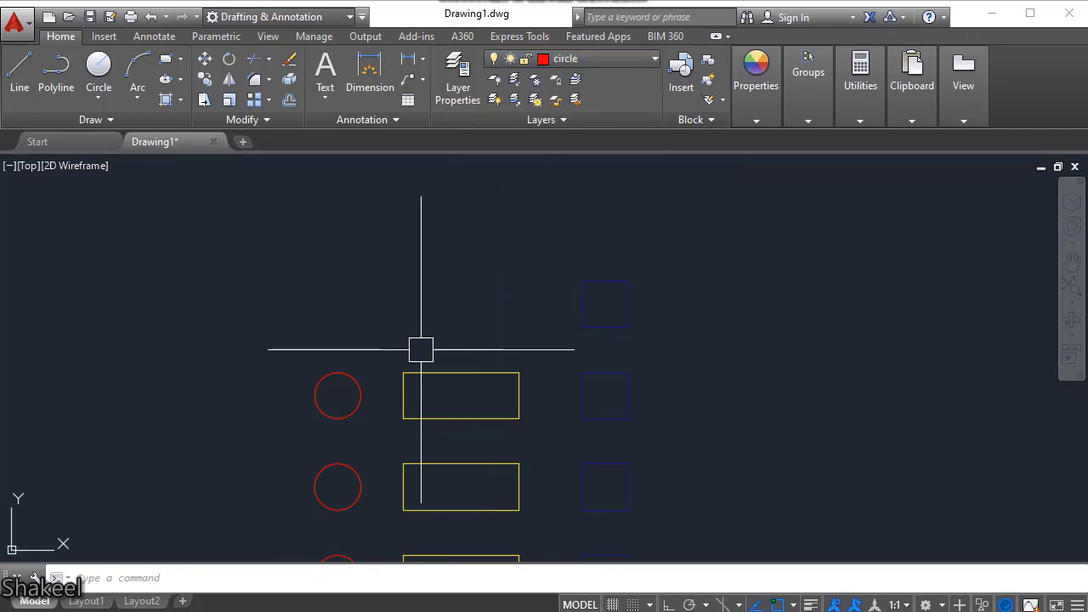
Move two rows of circles and rectangles upward with M, then undo the move.
left_click(674, 362)
left_click(195, 467)
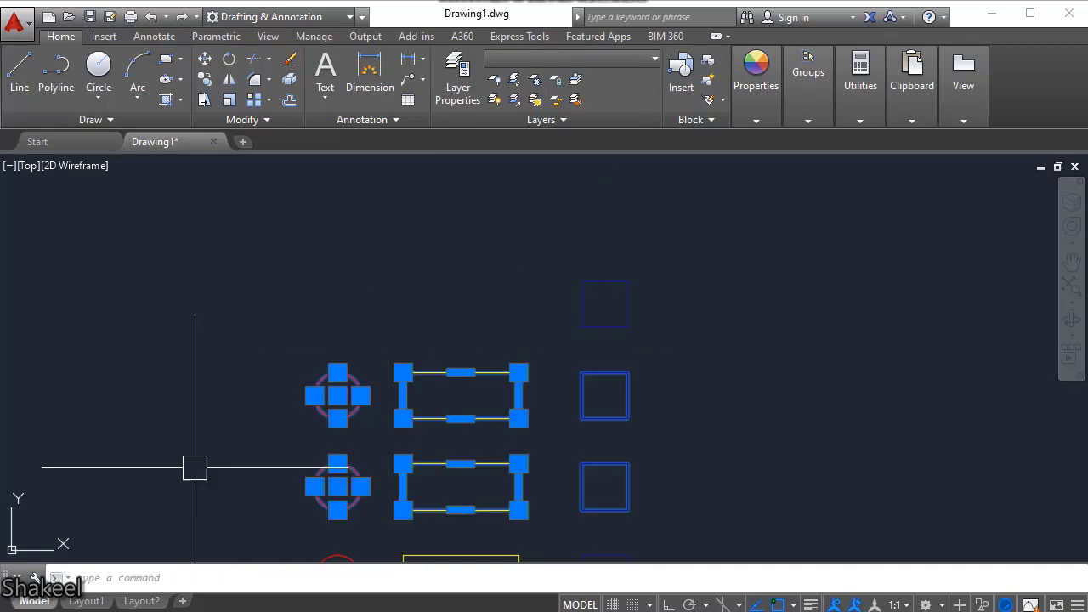
scroll(417, 417, "down", 2)
type("m")
key("Return")
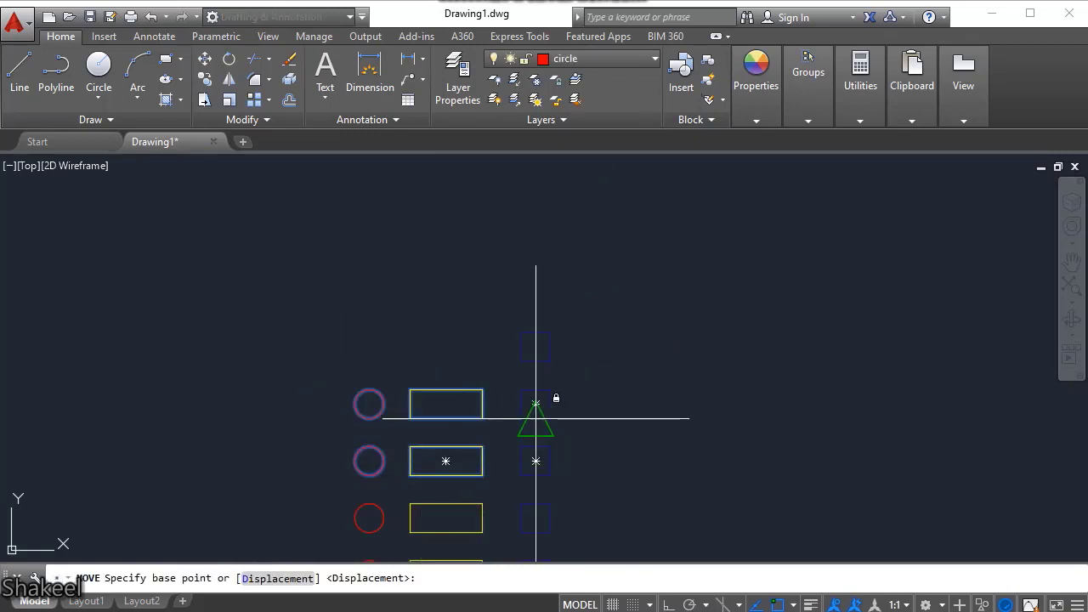
left_click(615, 472)
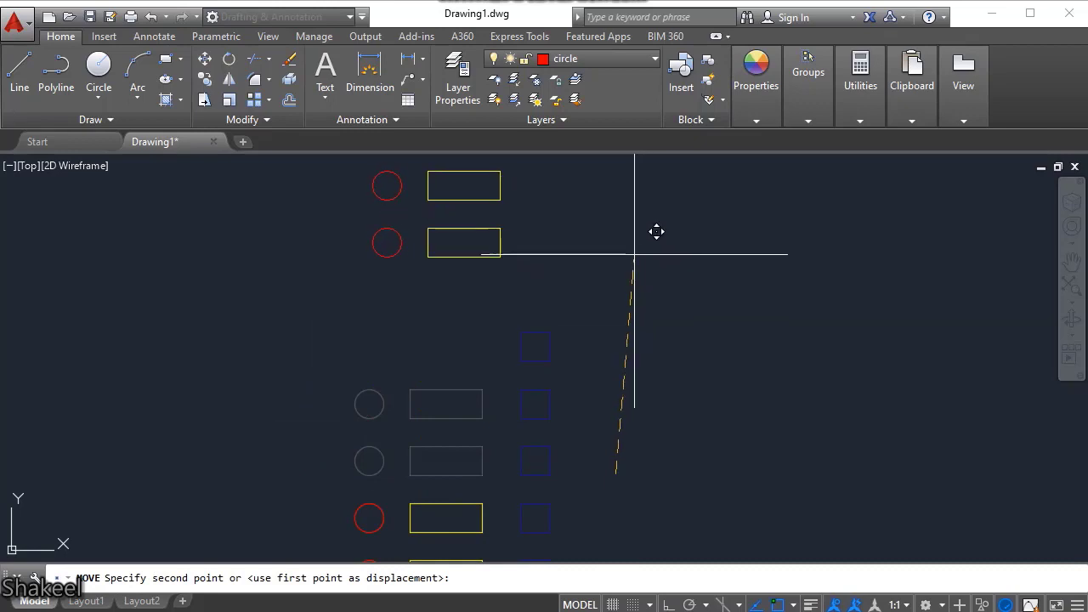
left_click(634, 253)
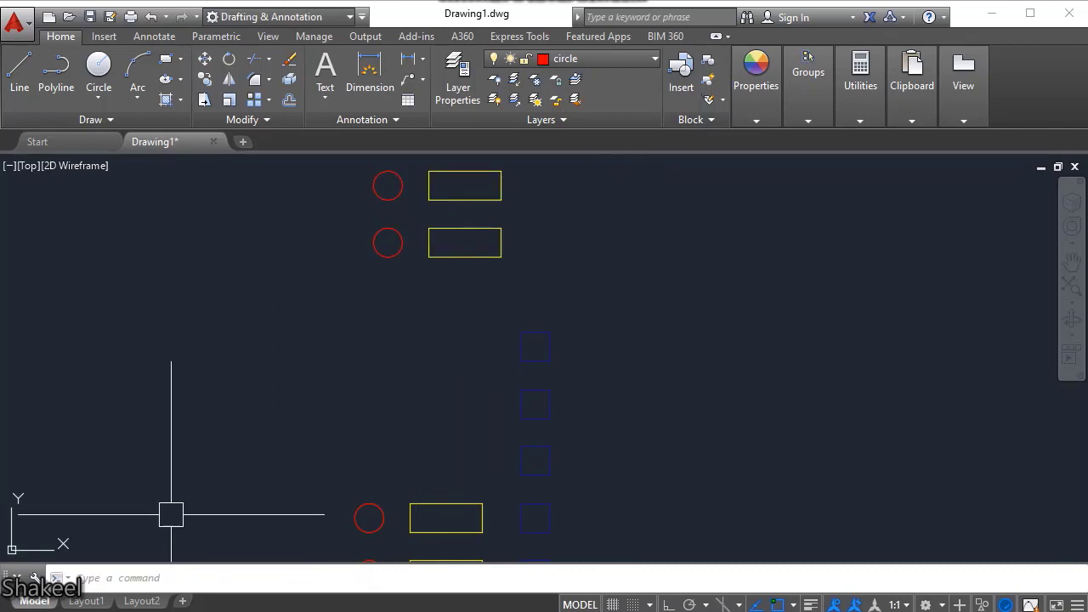
key("ctrl+z")
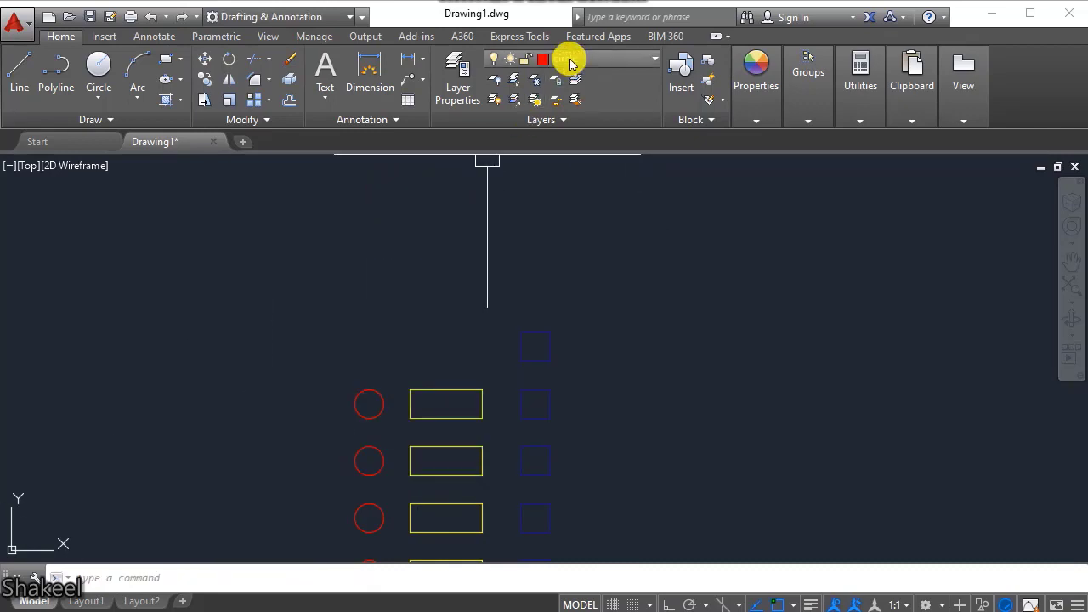
Check the layer list and window-select the whole rectangle column to see its layer.
left_click(570, 61)
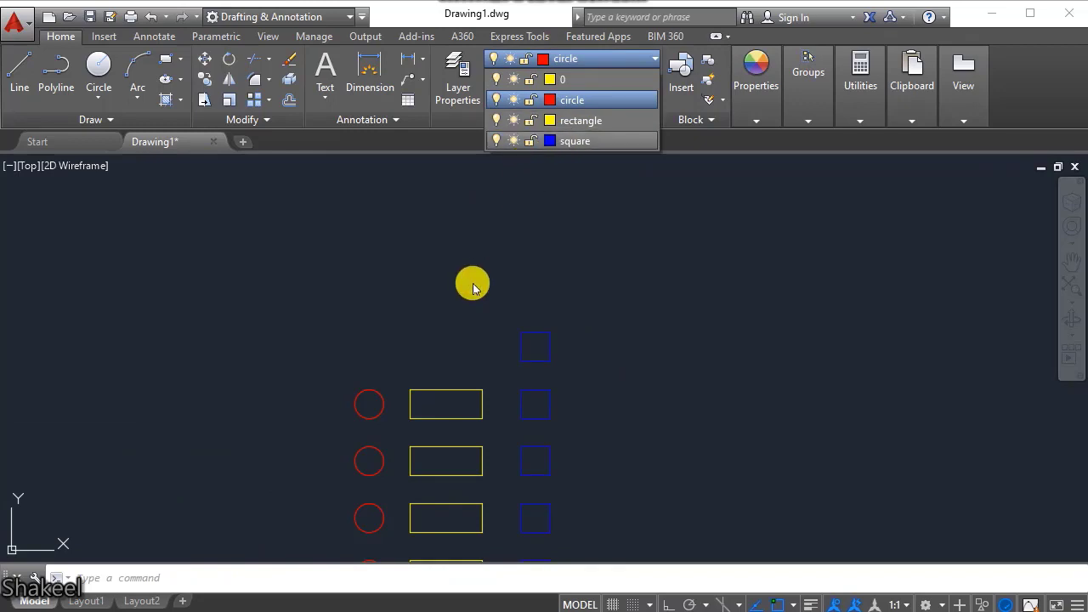
left_click(436, 302)
scroll(439, 304, "up", 2)
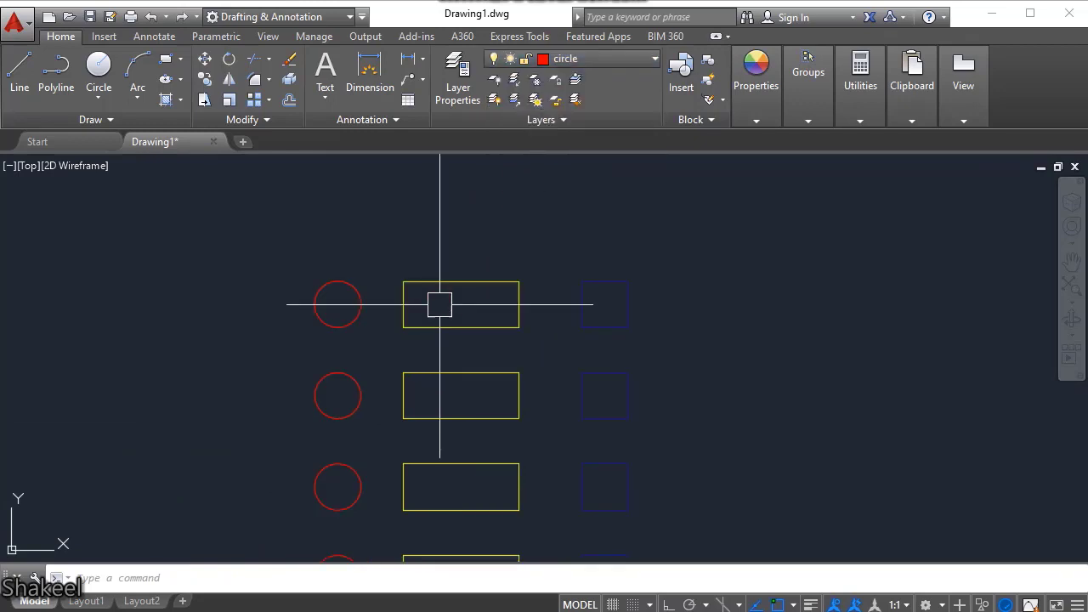
left_click(608, 59)
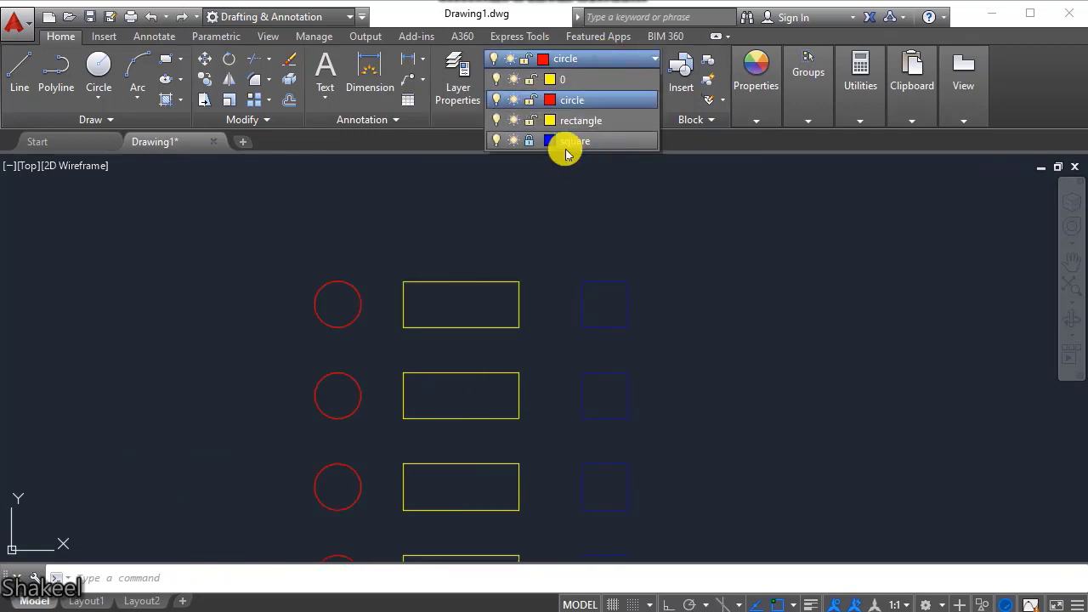
left_click_drag(510, 170, 459, 484)
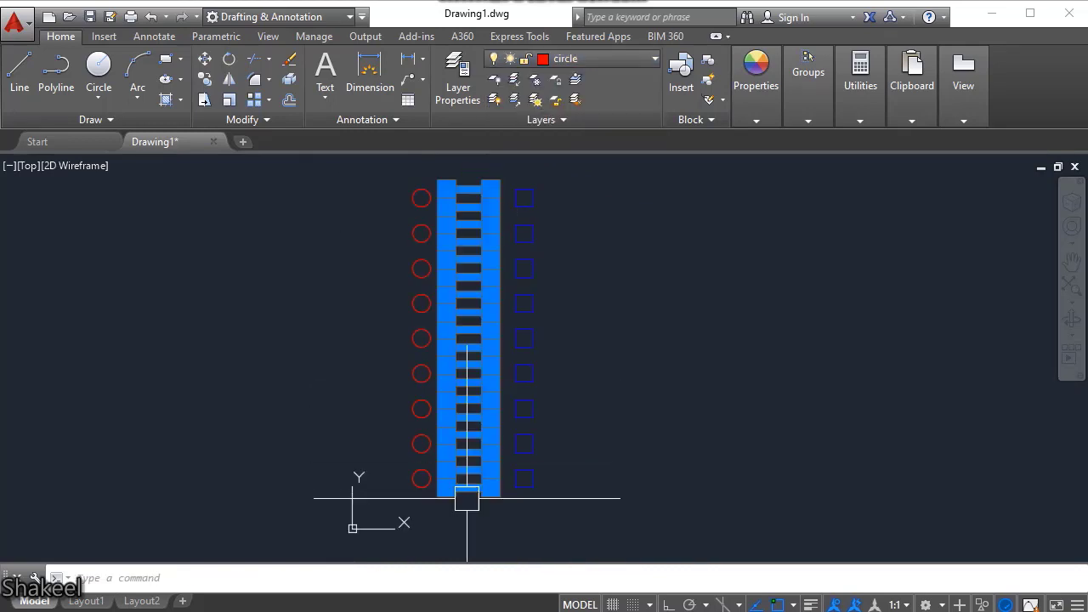
key("Escape")
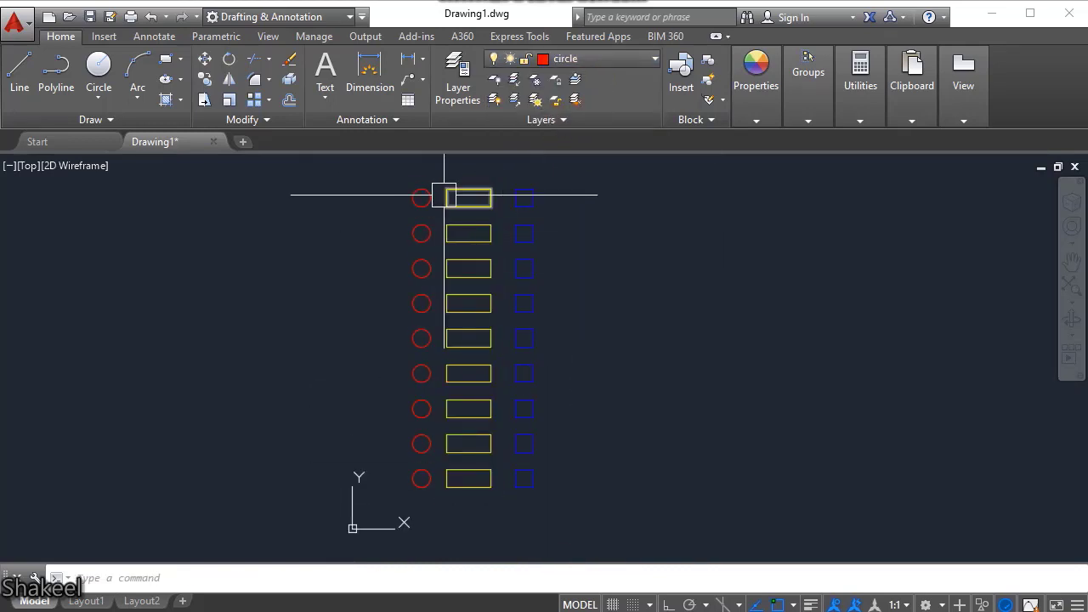
Set the circle layer's colour to green in the Select Color dialog.
left_click(611, 62)
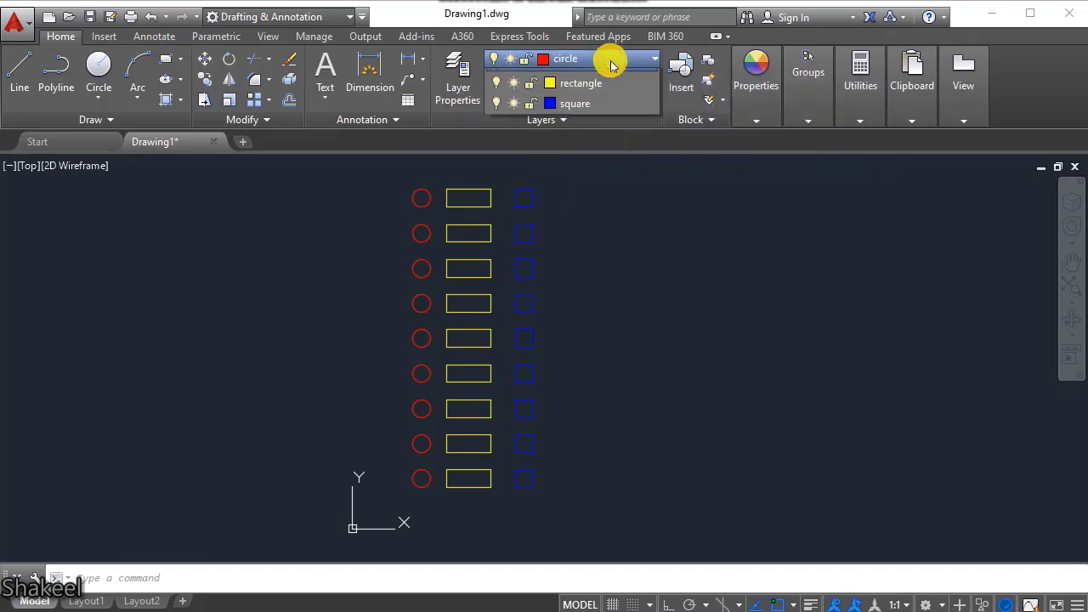
left_click(550, 103)
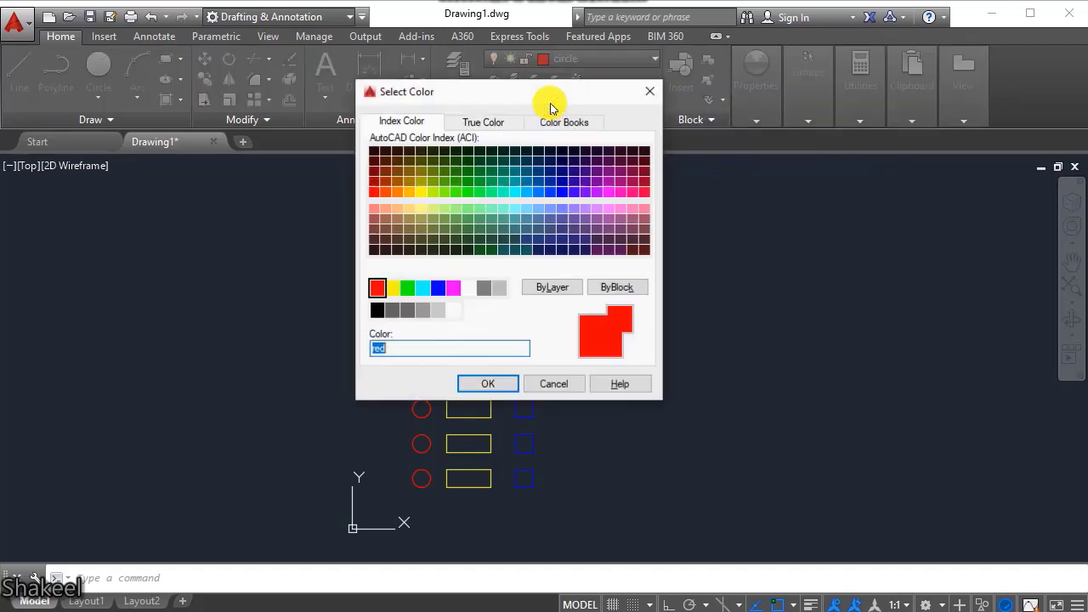
left_click(392, 289)
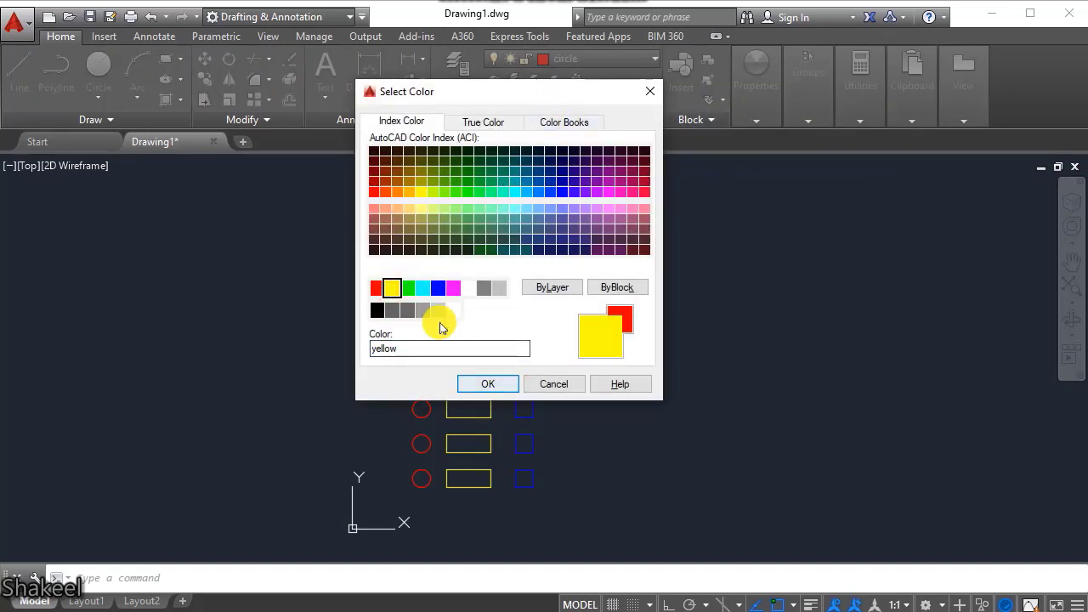
left_click(410, 289)
left_click(477, 383)
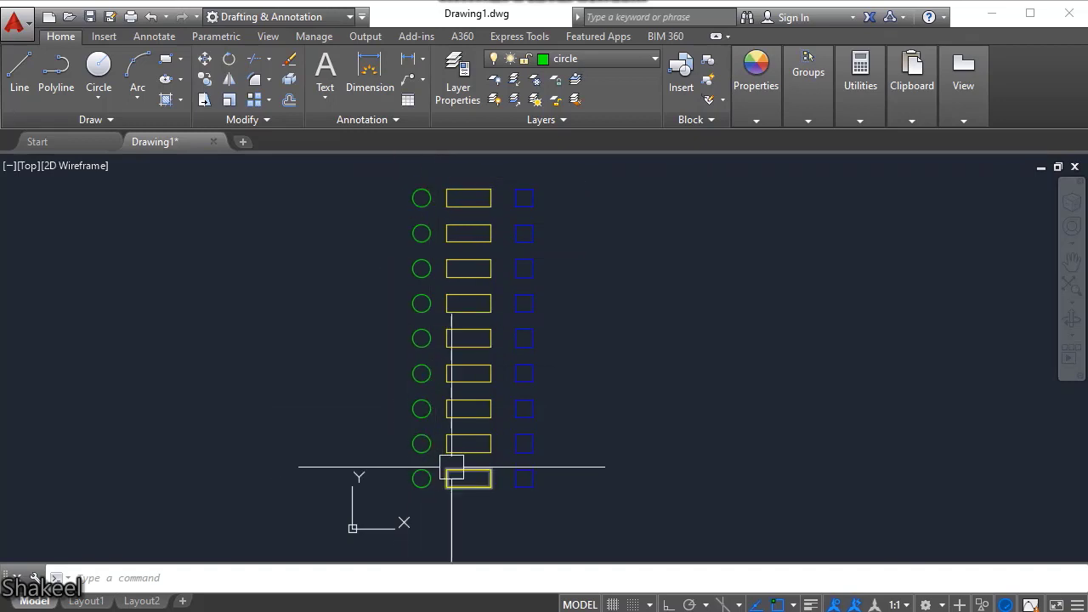
left_click(754, 124)
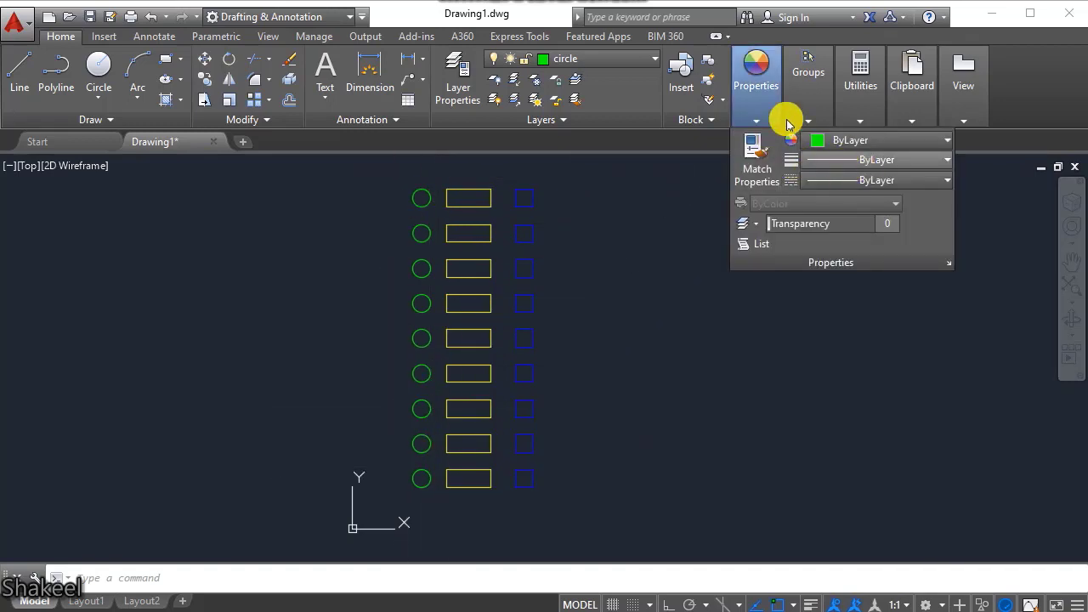
Set the Object Color for new objects to ByBlock in the Properties panel.
left_click(754, 125)
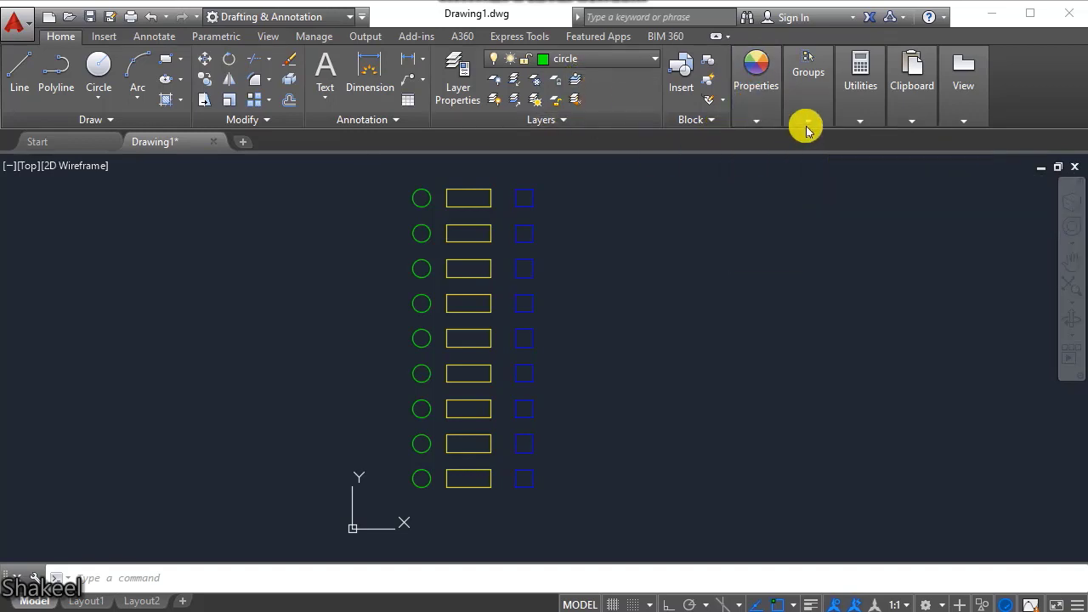
left_click(751, 126)
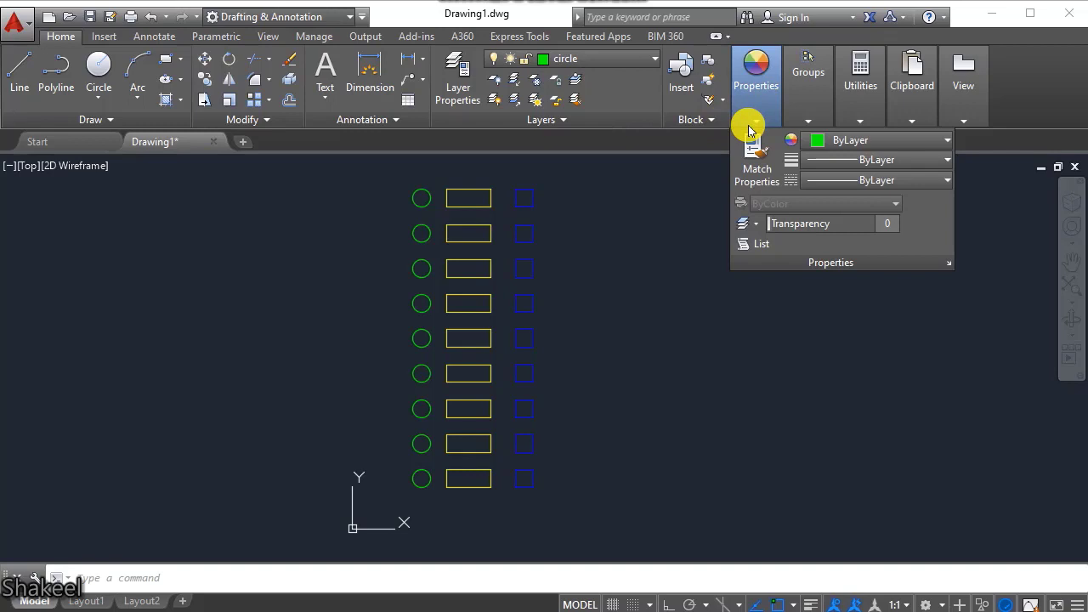
left_click(843, 146)
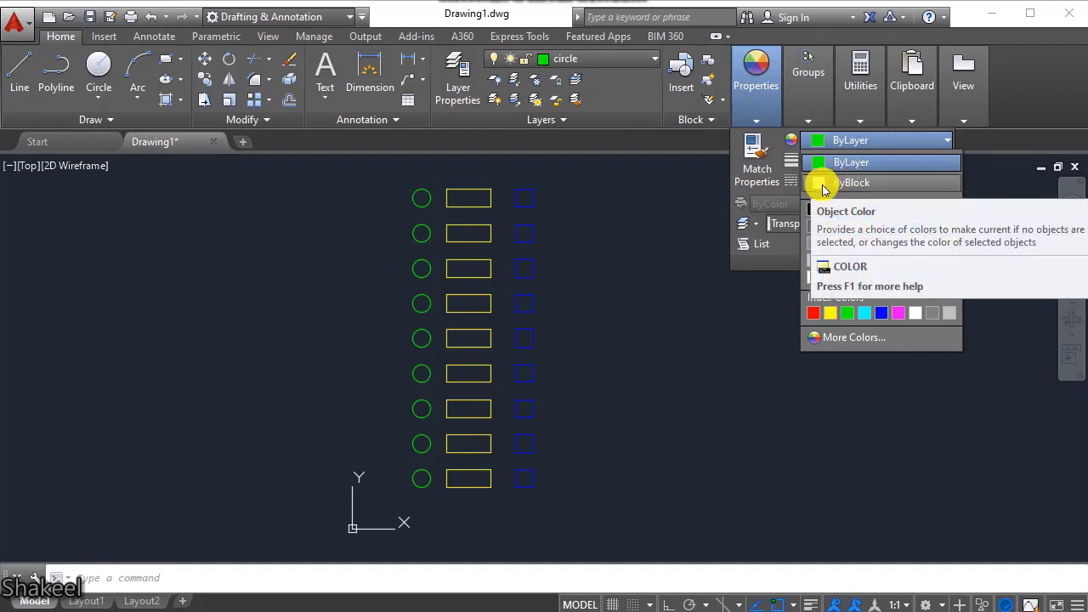
left_click(821, 183)
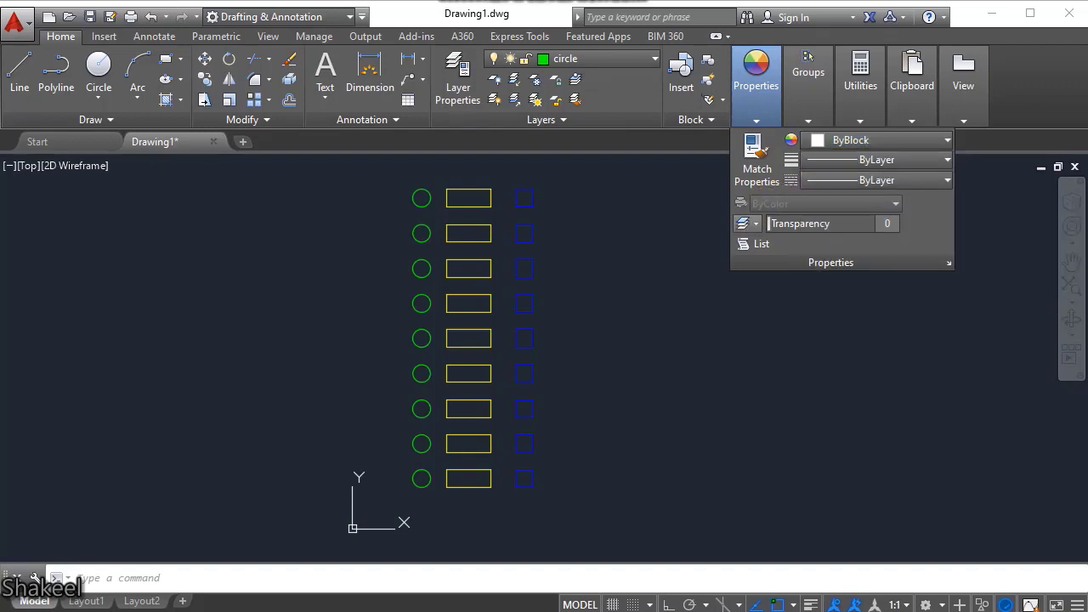
left_click(674, 281)
Start the Circle command with C.
key("Escape")
type("c")
key("Return")
Draw a large circle right of the columns and select it to inspect it.
left_click(651, 275)
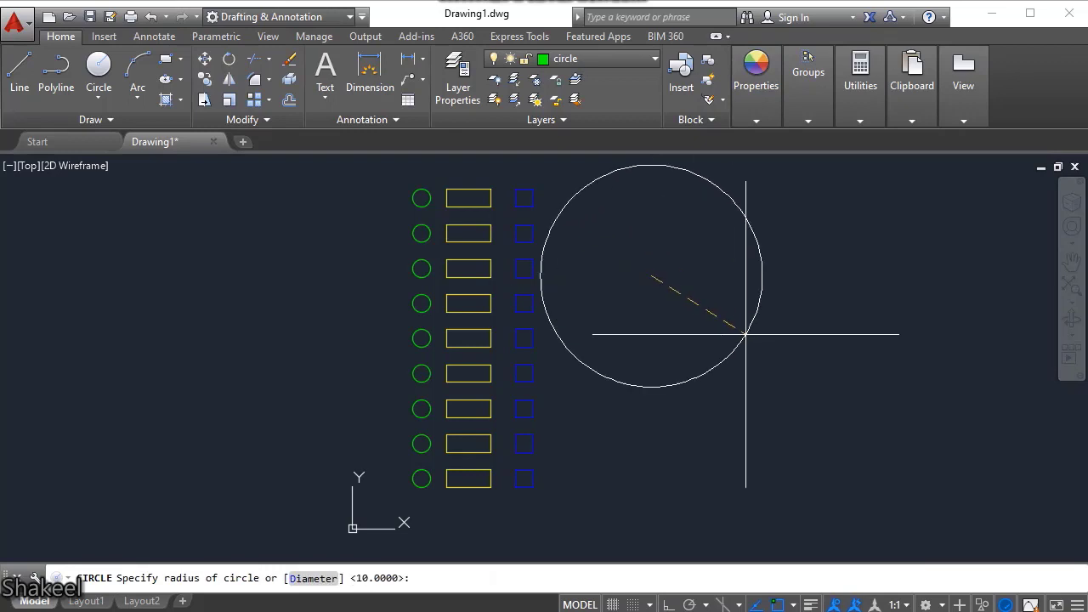
left_click(702, 314)
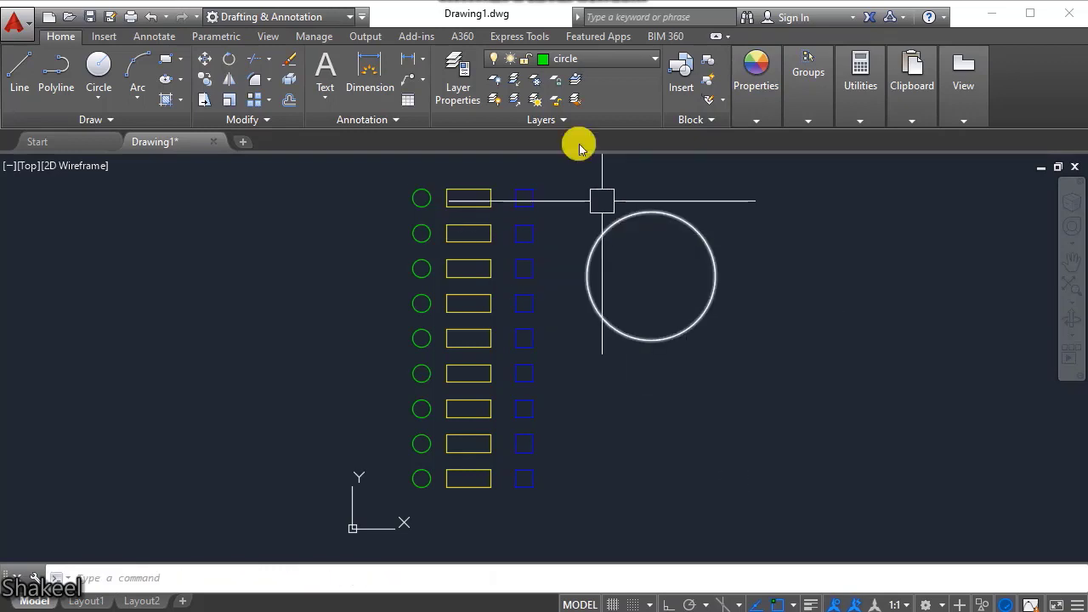
left_click(619, 216)
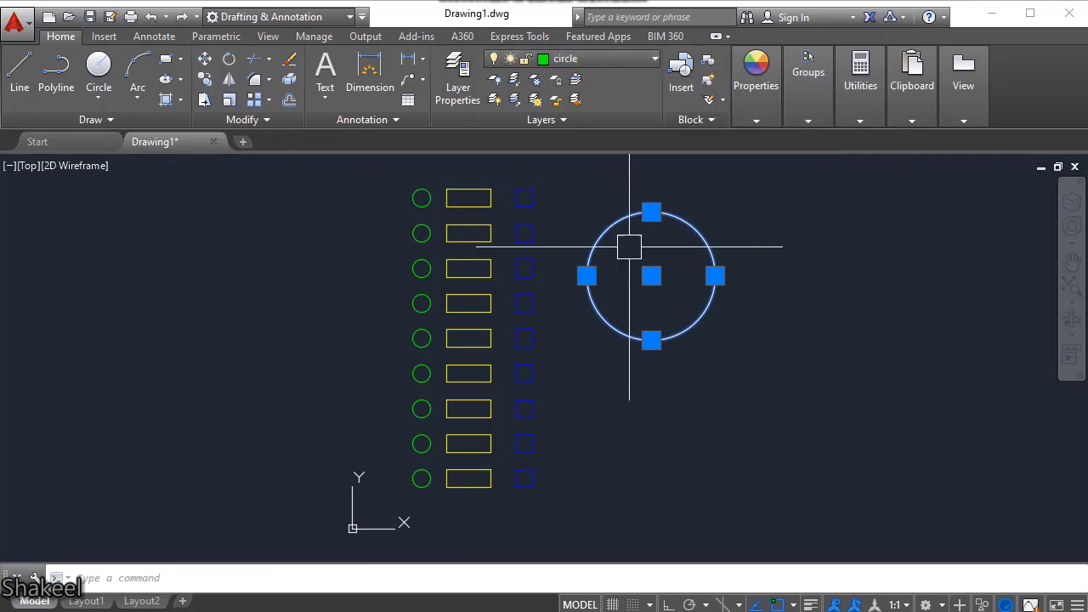
key("Escape")
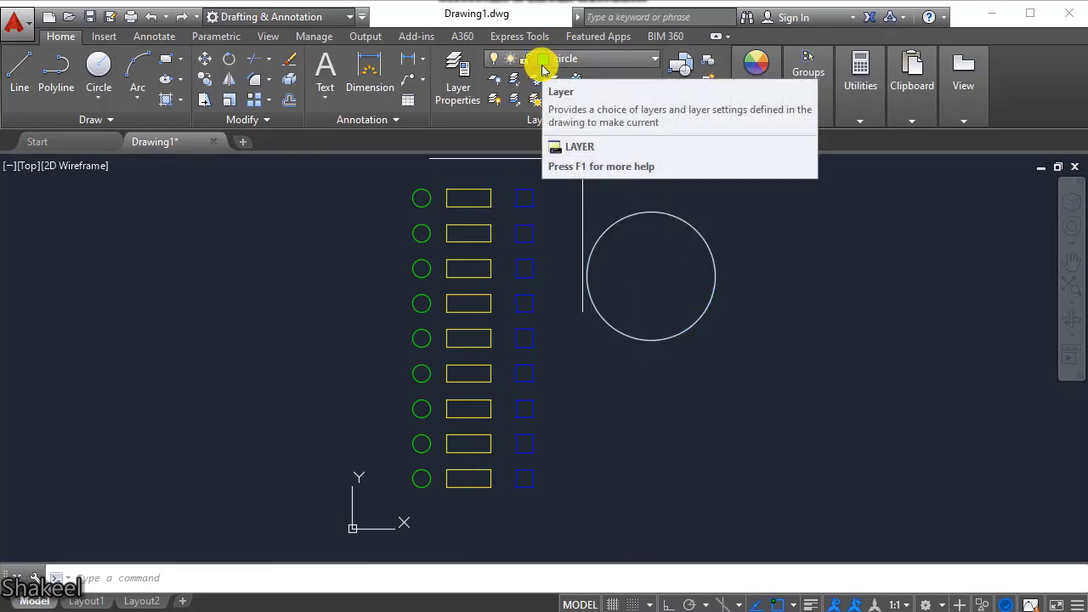
Switch Object Color back to ByLayer and check the white circle's colour.
left_click(752, 89)
left_click(837, 151)
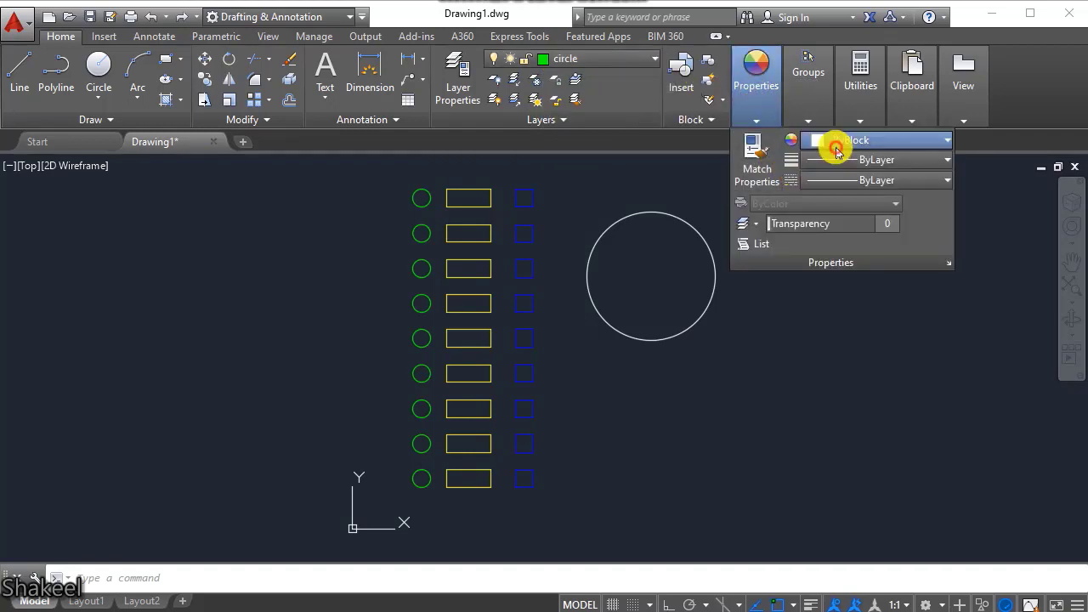
left_click(838, 163)
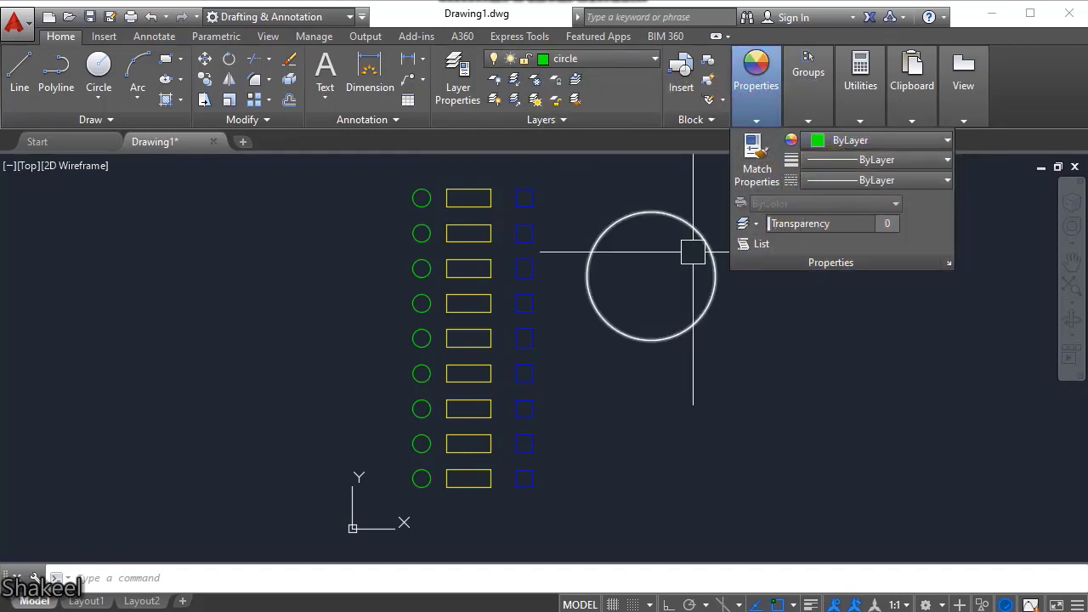
left_click(653, 214)
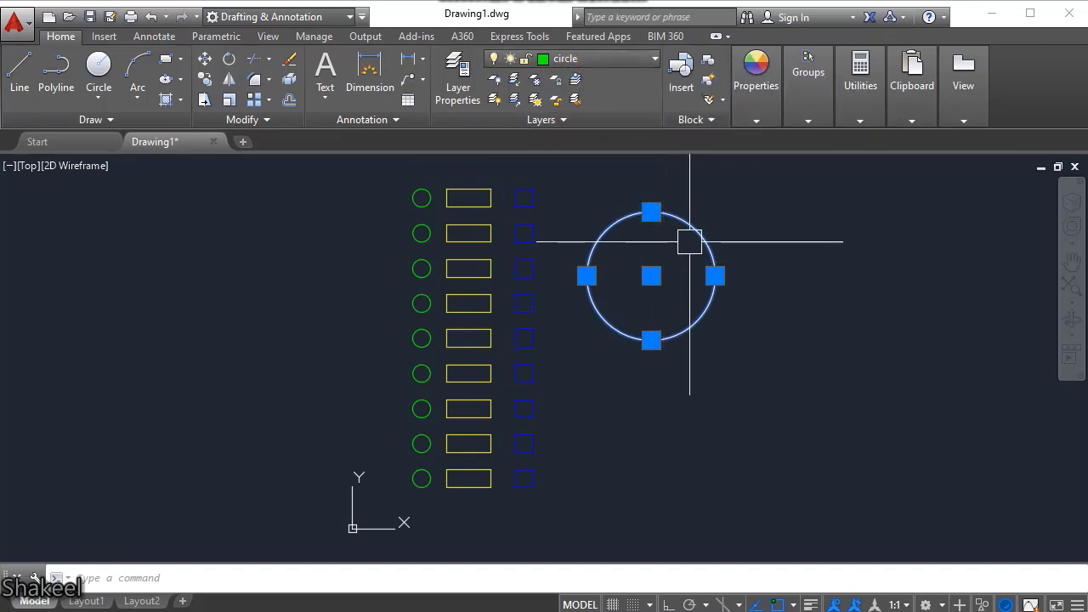
key("Escape")
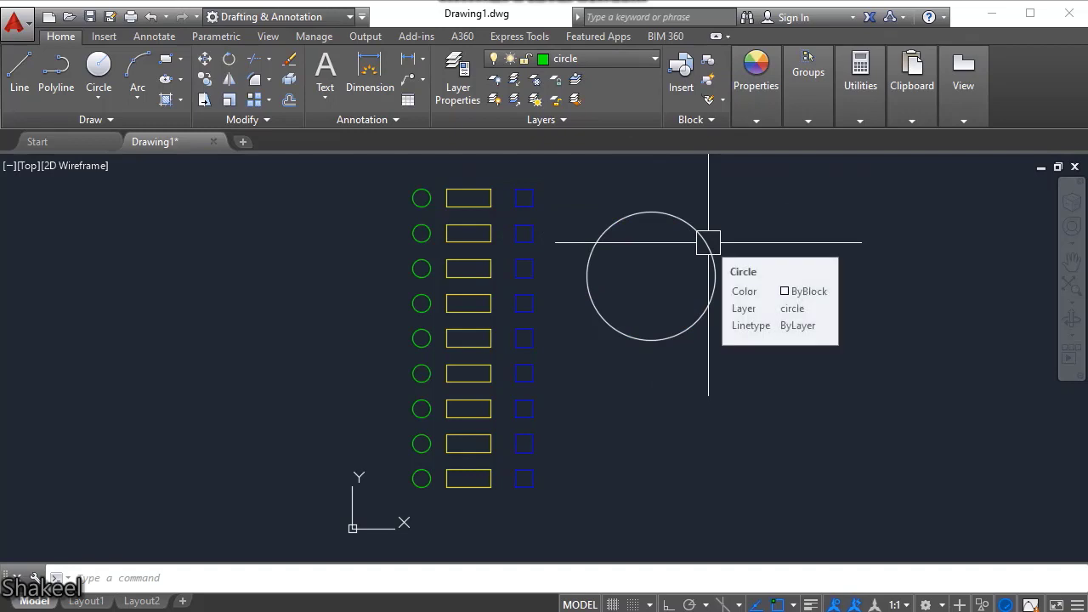
left_click(753, 112)
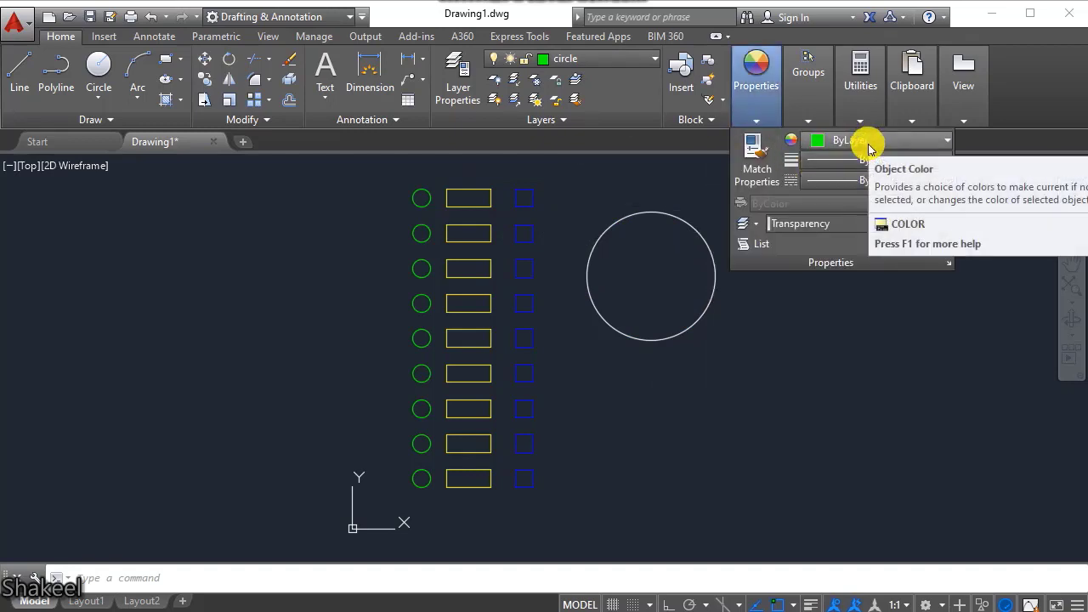
Change the circle layer's colour back to red in Select Color.
left_click(633, 57)
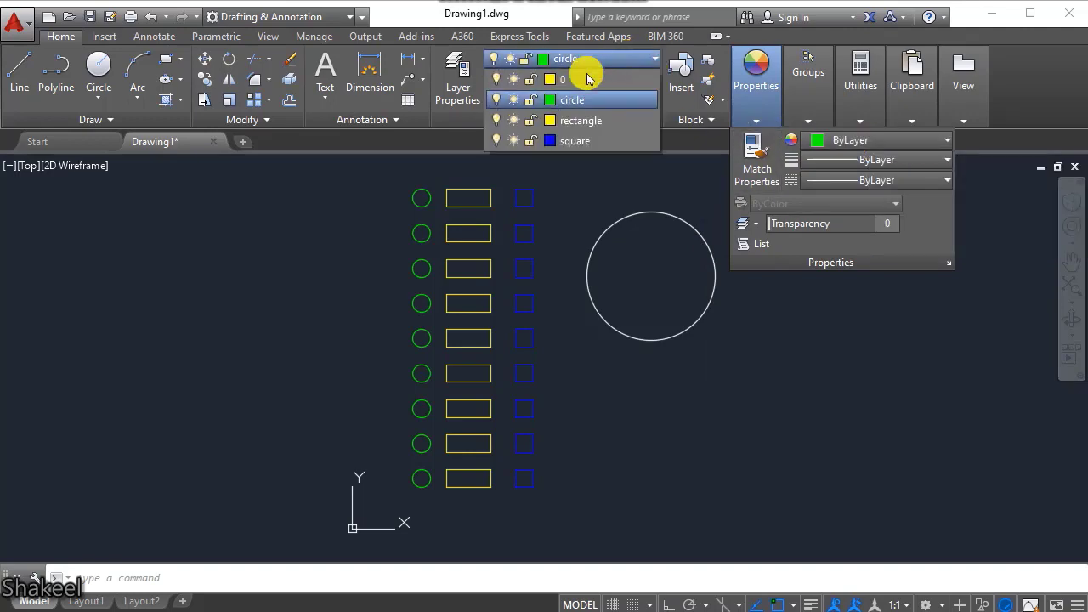
left_click(548, 102)
left_click(377, 287)
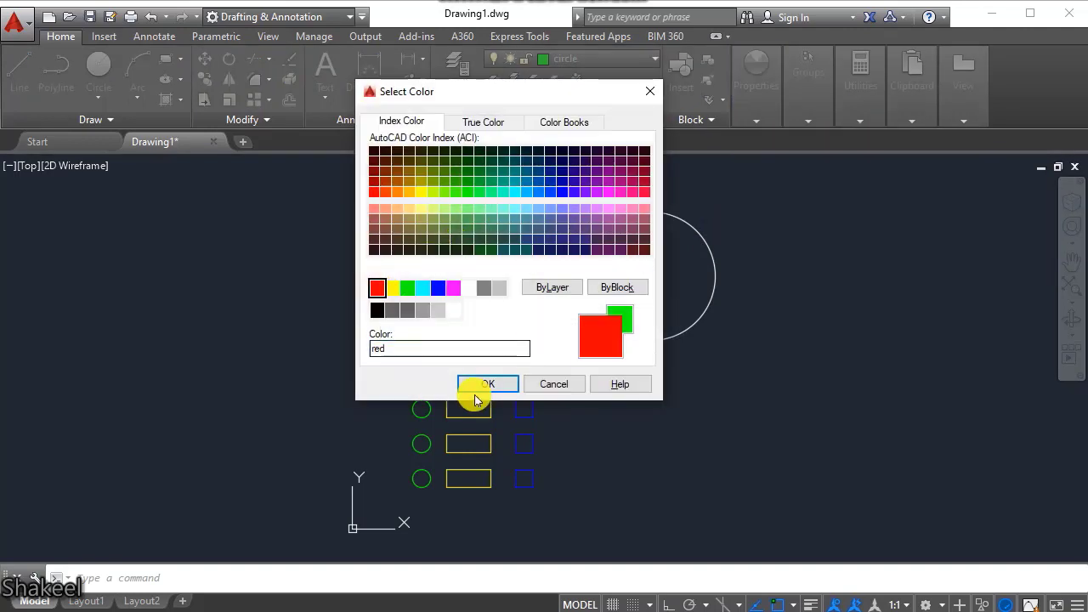
left_click(474, 384)
Window-select the nine column circles to verify their red colour setting.
left_click(425, 173)
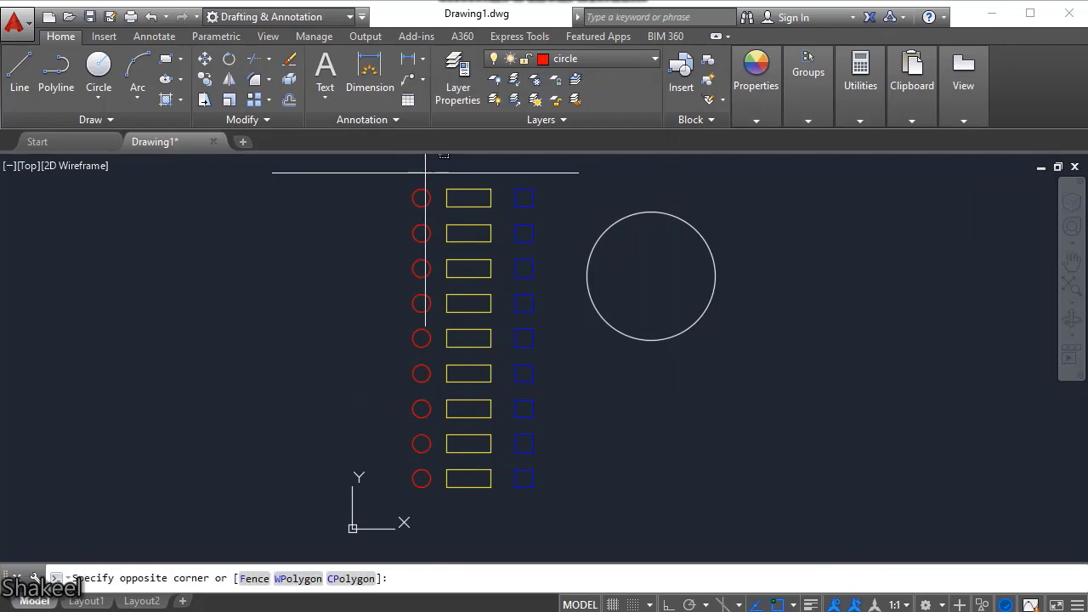
left_click(400, 501)
left_click(755, 85)
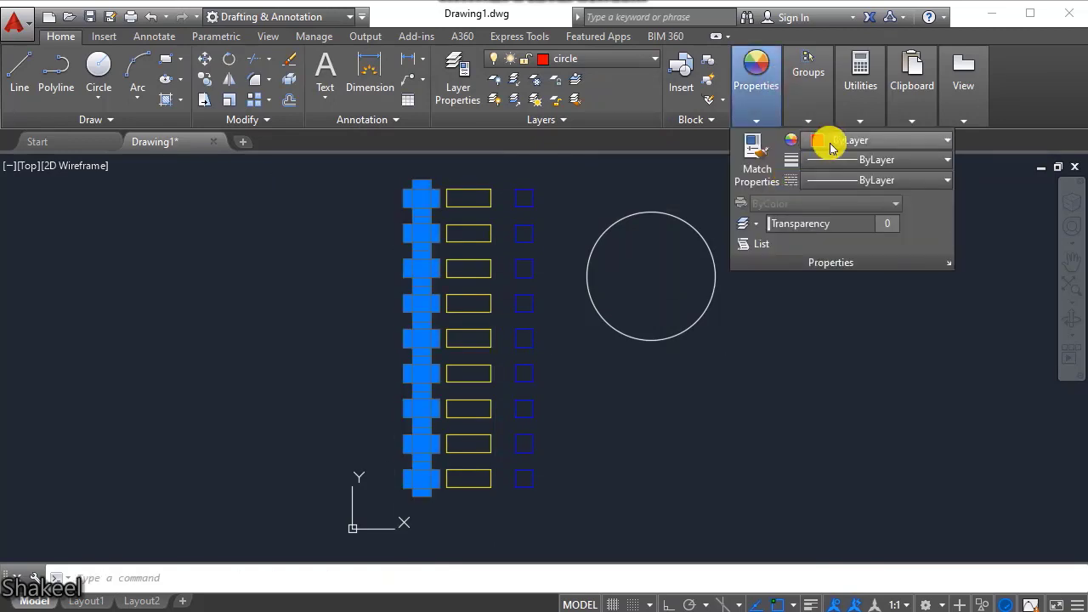
key("Escape")
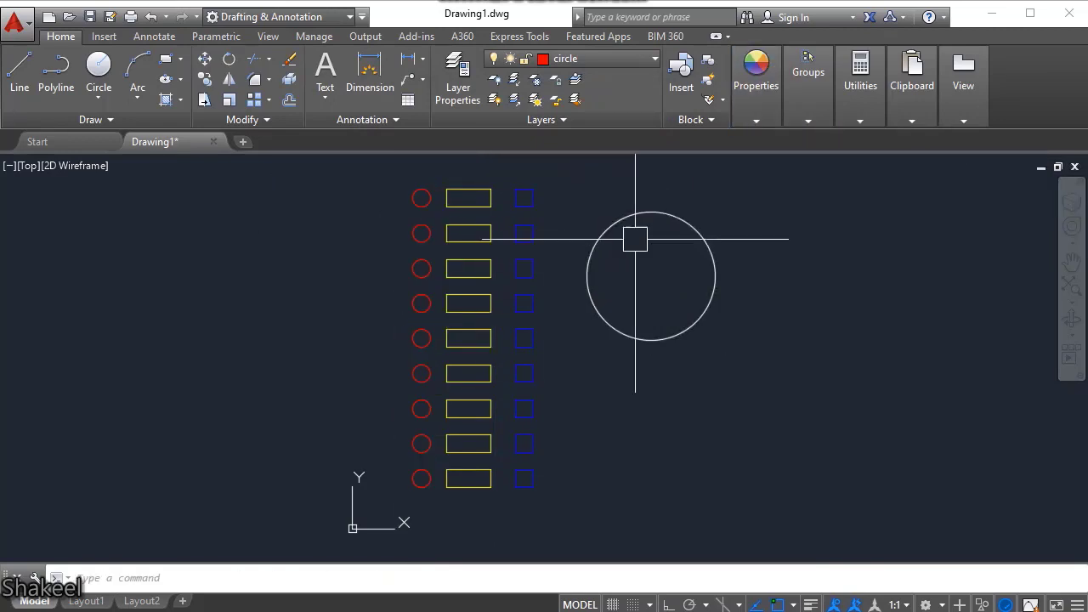
Select the large white circle to view its colour setting.
left_click(646, 213)
left_click(755, 111)
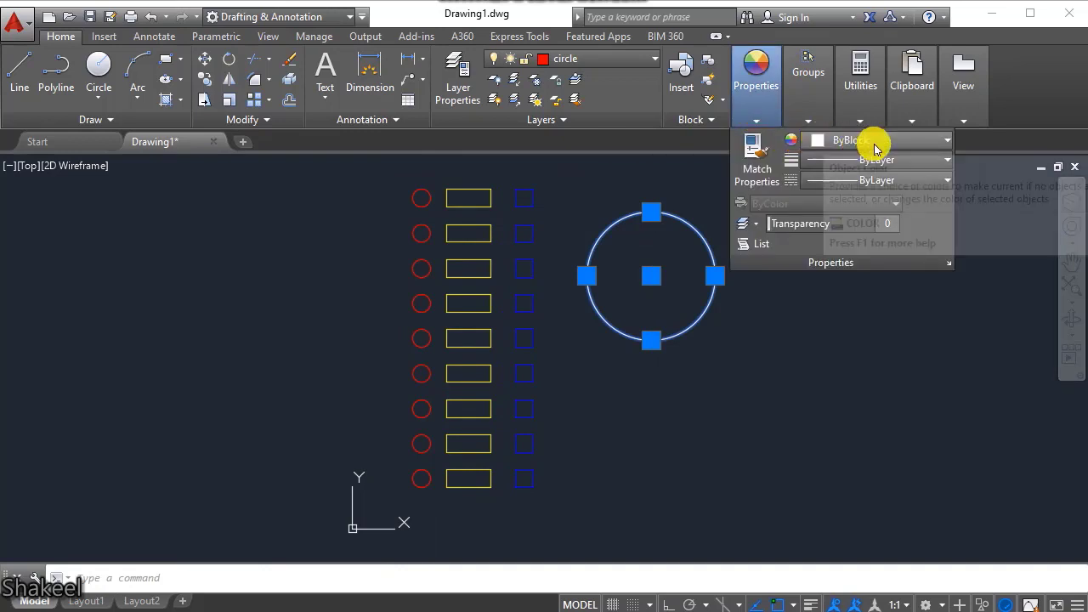
key("Escape")
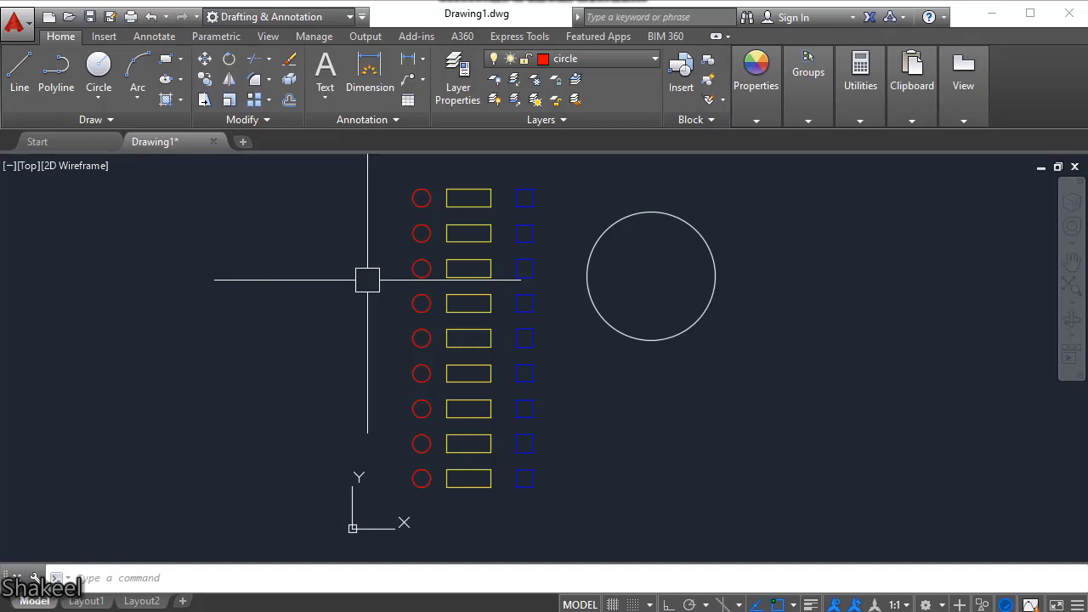
Set the large circle's colour to Magenta in the Properties panel.
left_click(801, 226)
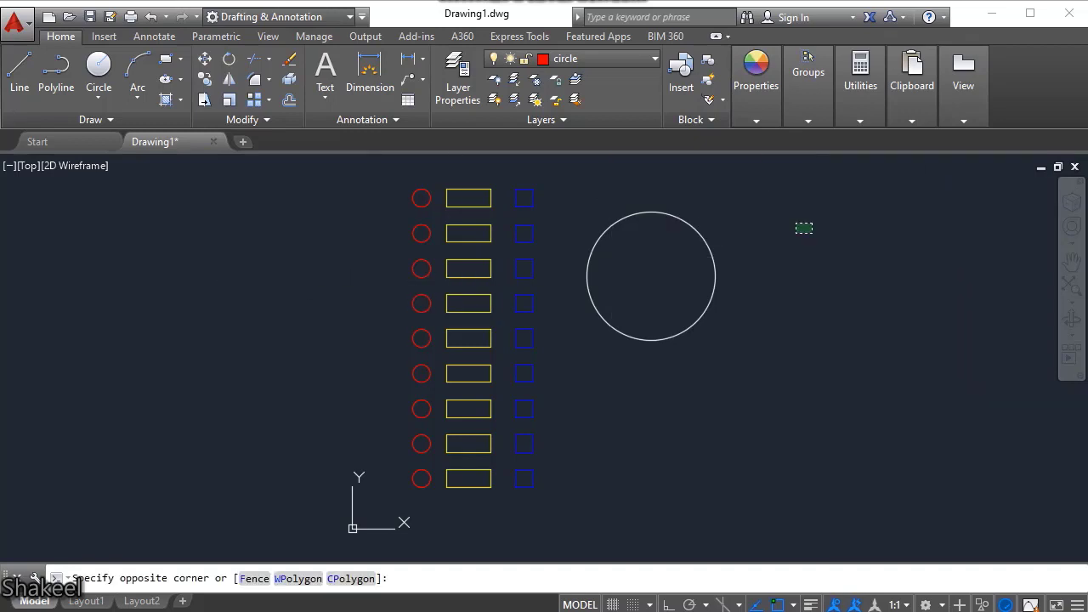
left_click(671, 250)
left_click(756, 85)
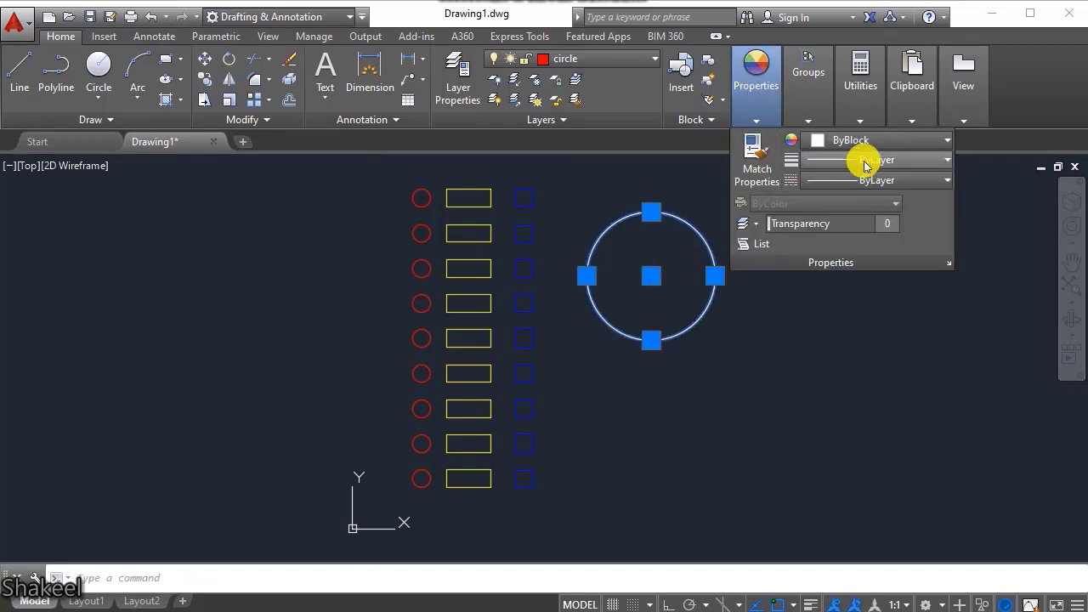
left_click(849, 140)
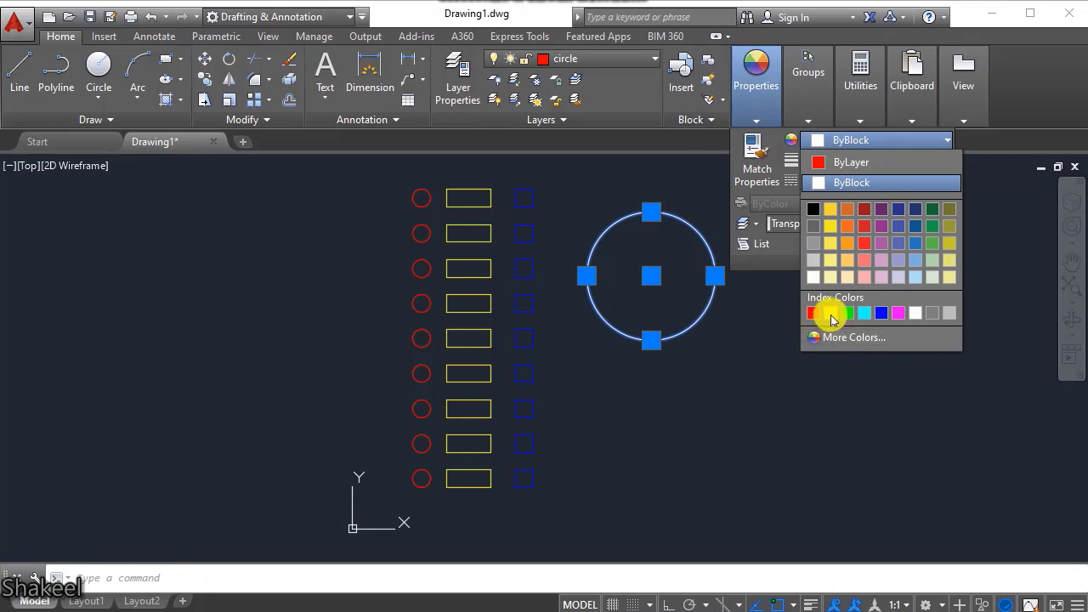
left_click(904, 312)
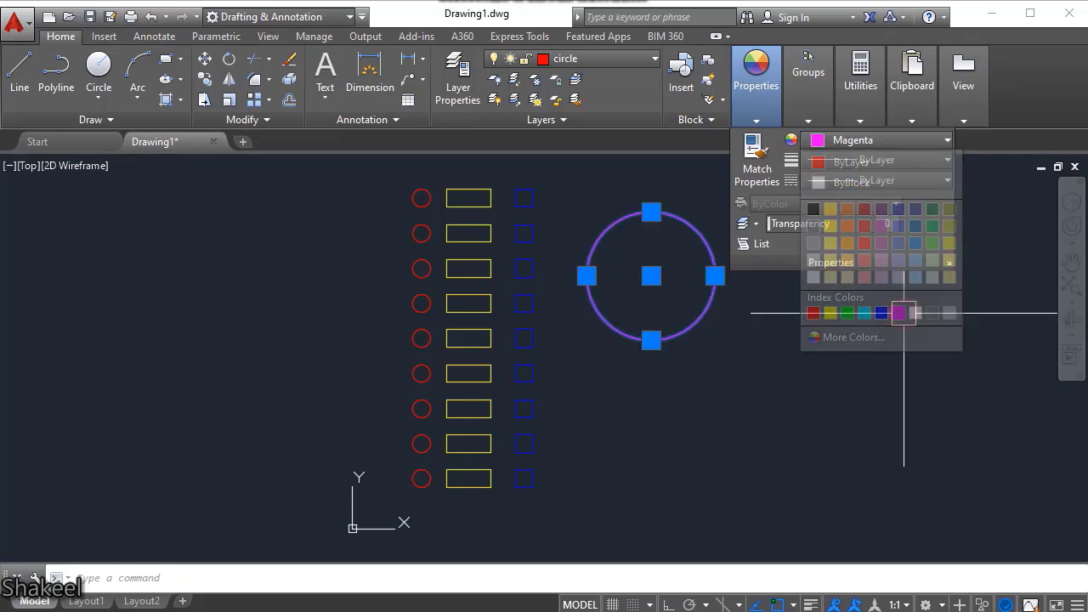
key("Escape")
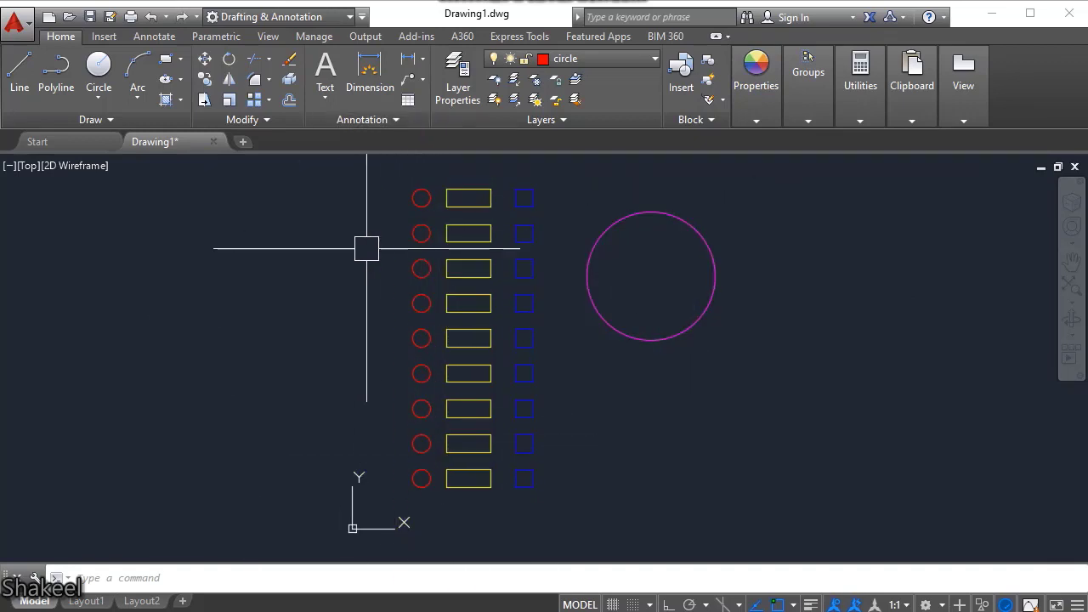
Crossing-select the column of circles and set their colour to ByBlock so they display white.
left_click(755, 123)
left_click(854, 141)
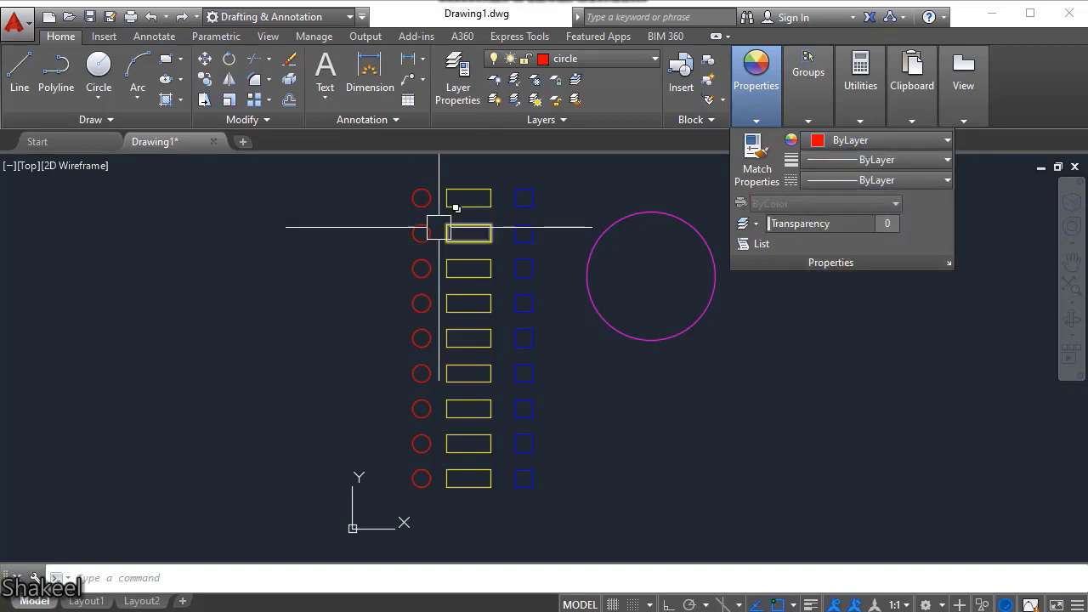
left_click(430, 174)
left_click(392, 474)
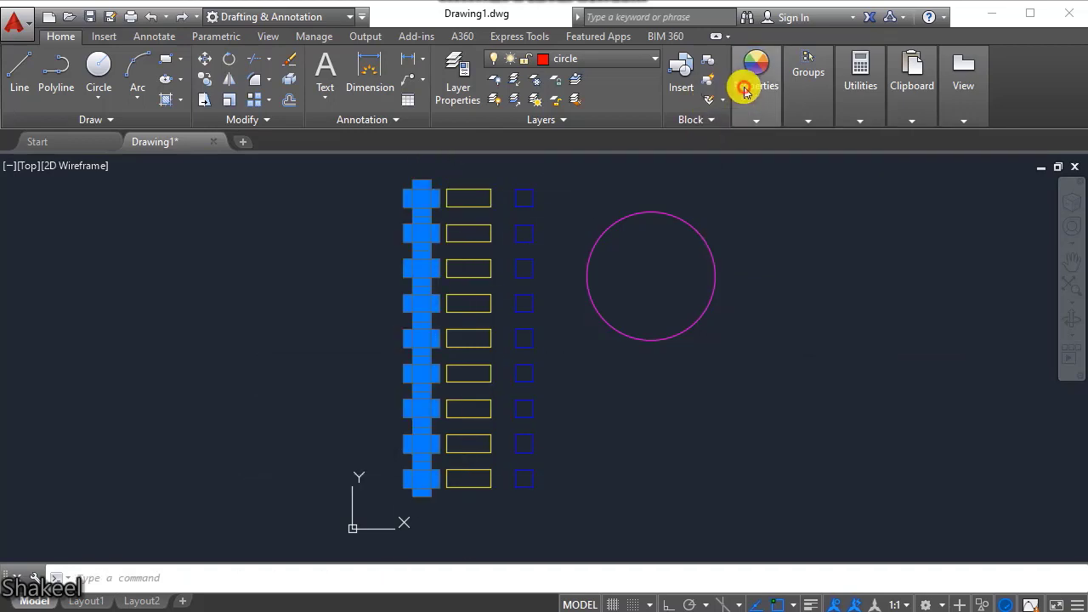
left_click(837, 141)
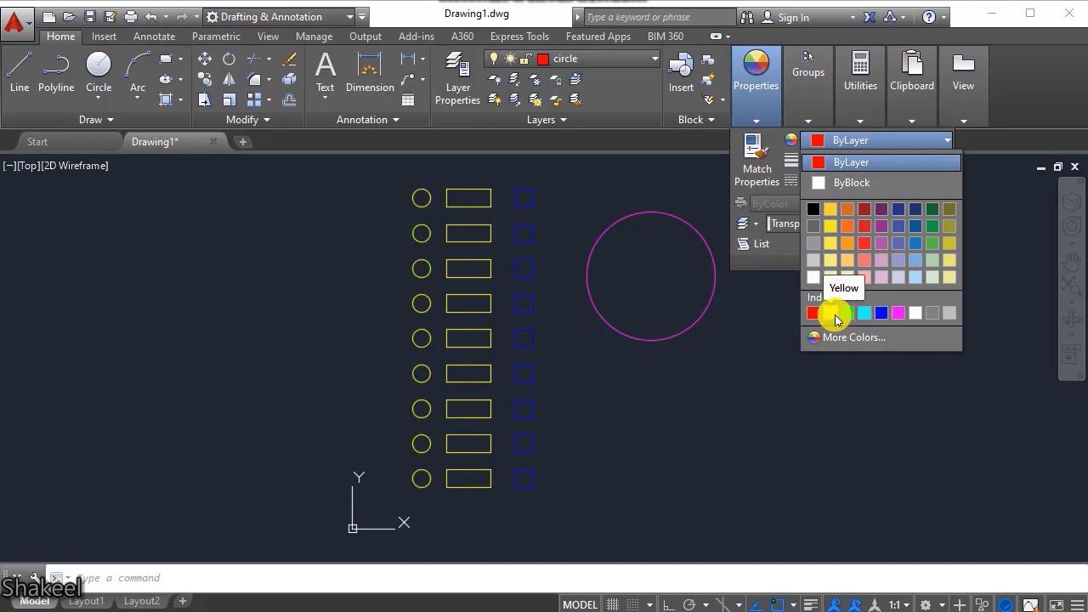
left_click(838, 182)
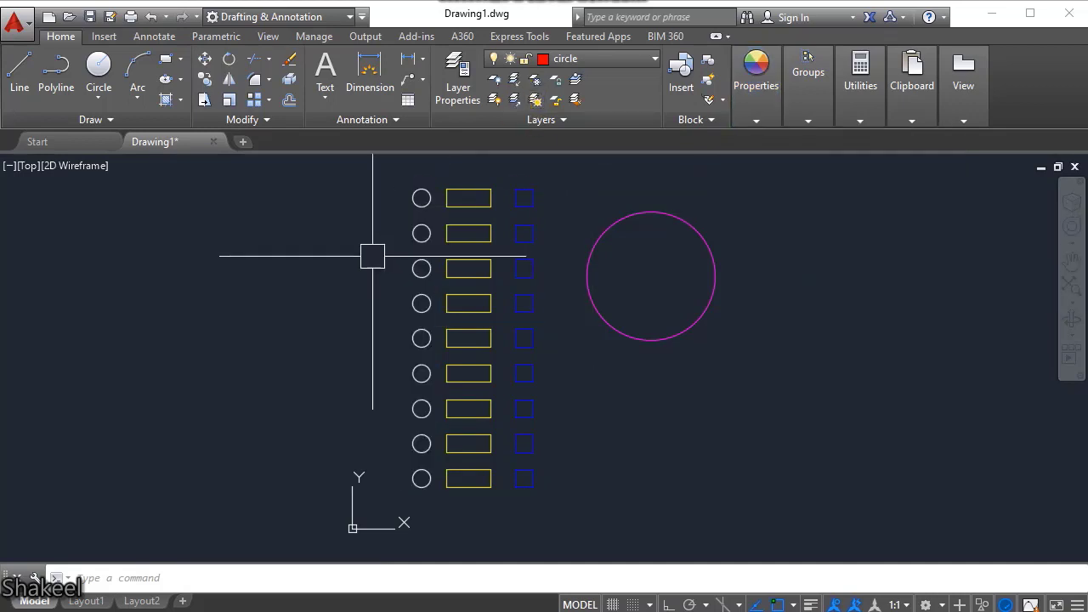
Reselect the whole circle column with a crossing window and expand the Properties panel again.
left_click(736, 93)
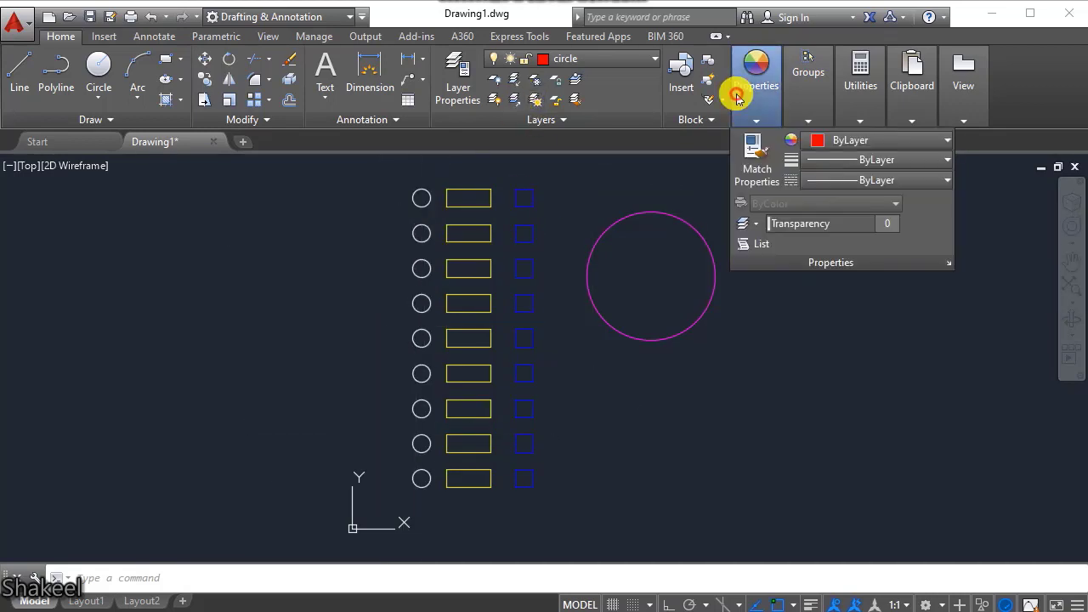
left_click(815, 141)
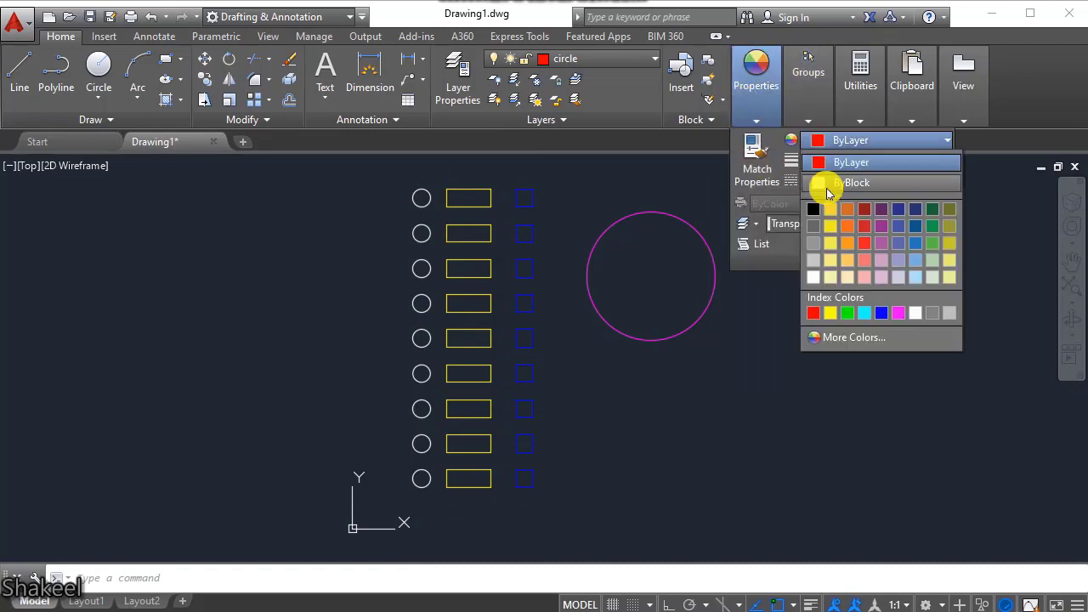
left_click(851, 162)
left_click_drag(432, 170, 421, 497)
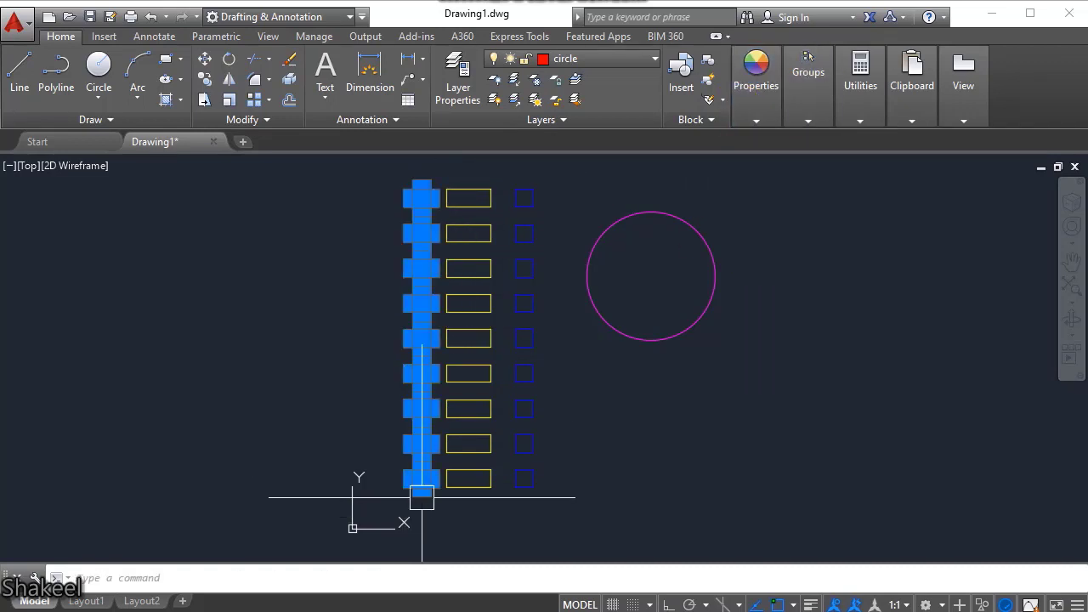
left_click(748, 95)
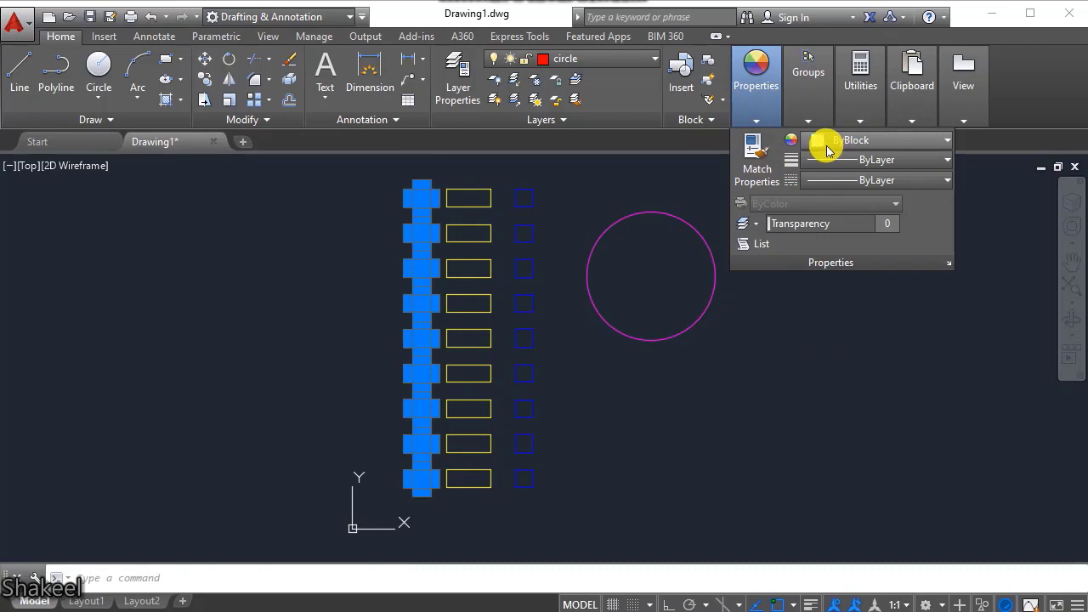
mouse_move(808, 119)
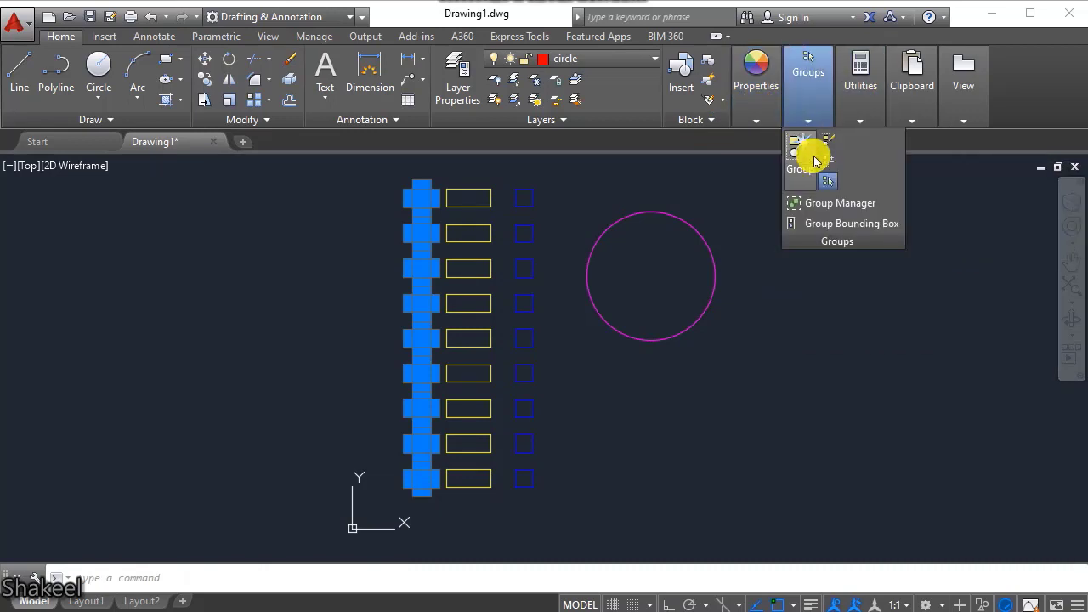
Change the circle layer's colour to green from the Layer dropdown.
left_click(814, 162)
left_click(602, 59)
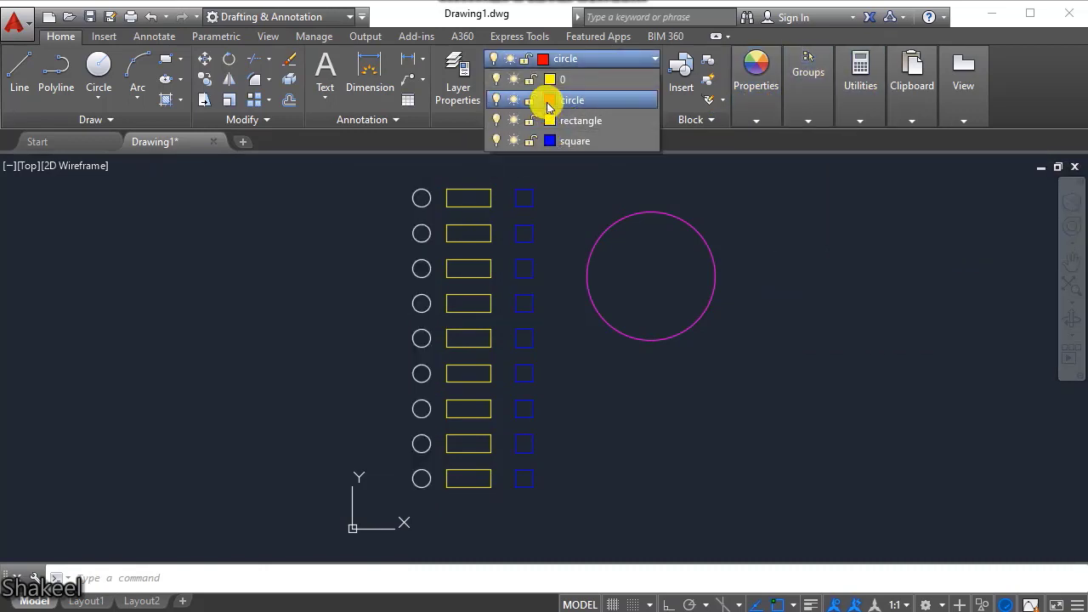
left_click(548, 103)
left_click(405, 289)
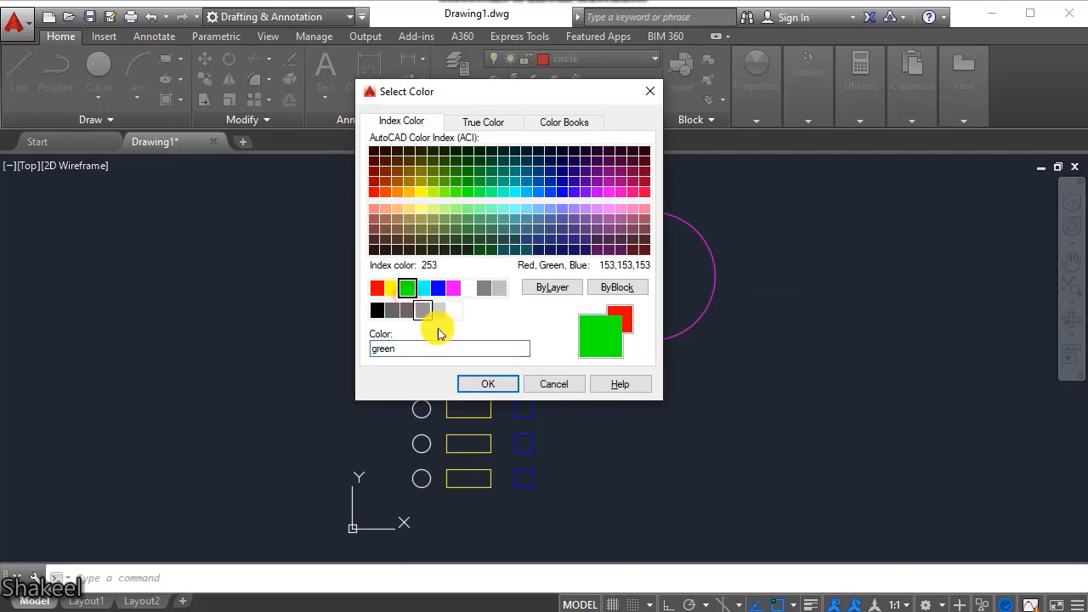
left_click(486, 384)
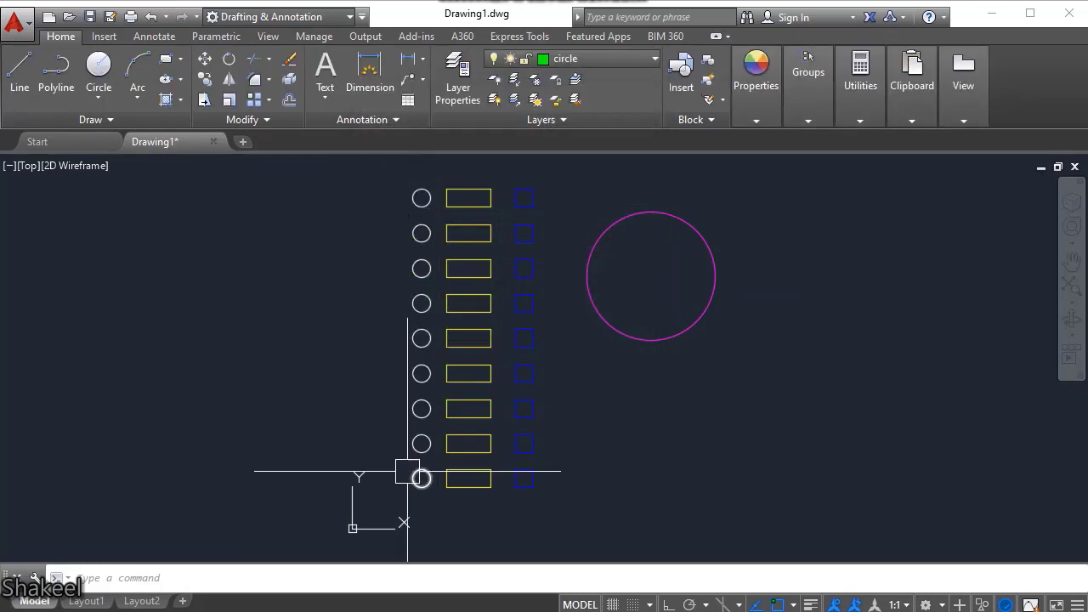
Select the circle column and set its colour to ByLayer so the circles show green.
left_click(756, 121)
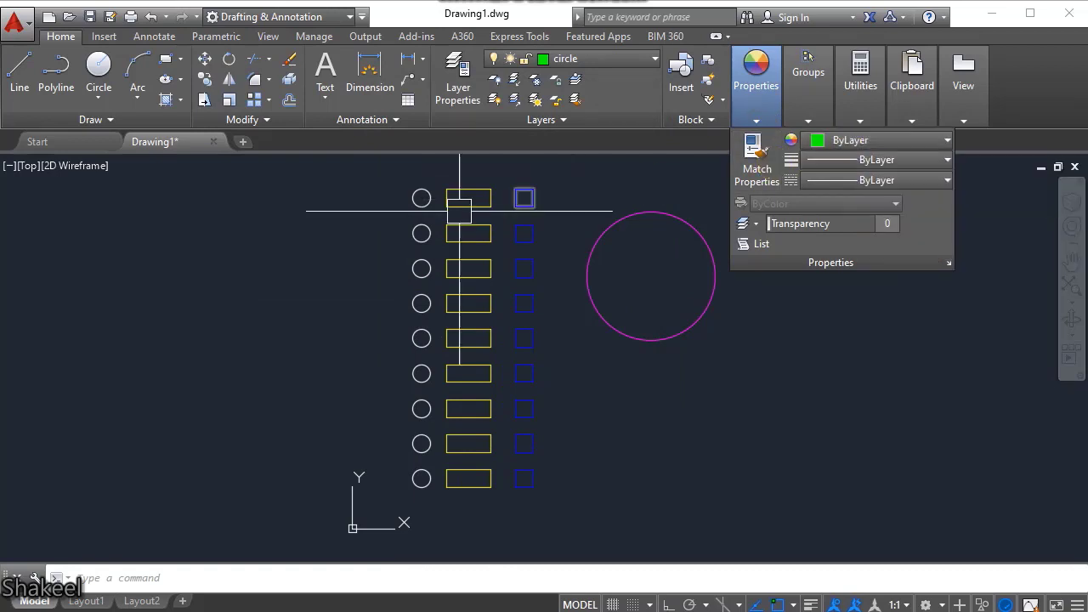
left_click(431, 168)
left_click(395, 443)
left_click(748, 85)
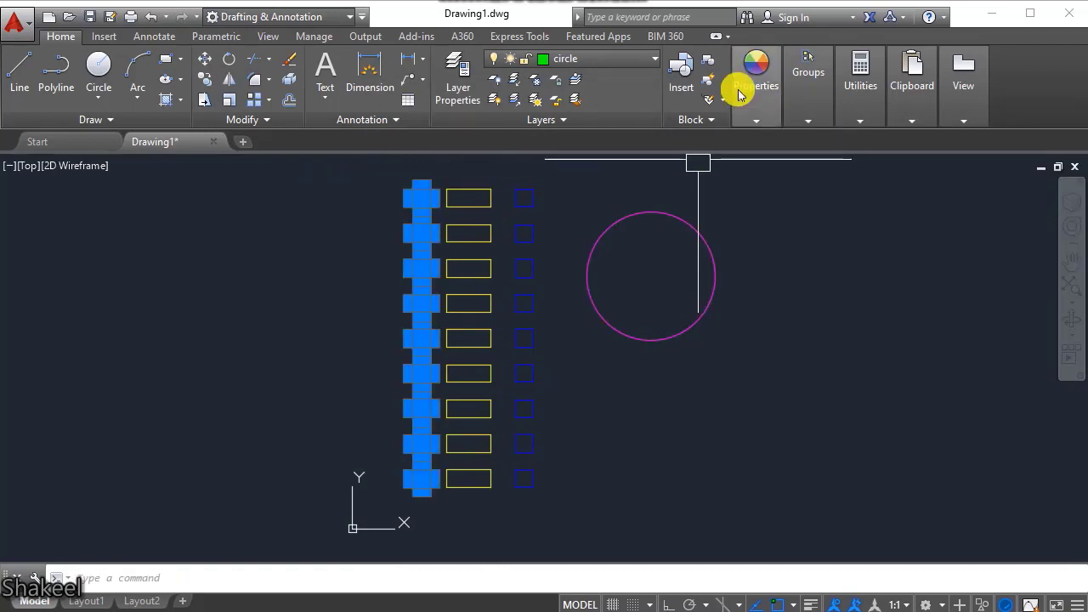
left_click(858, 140)
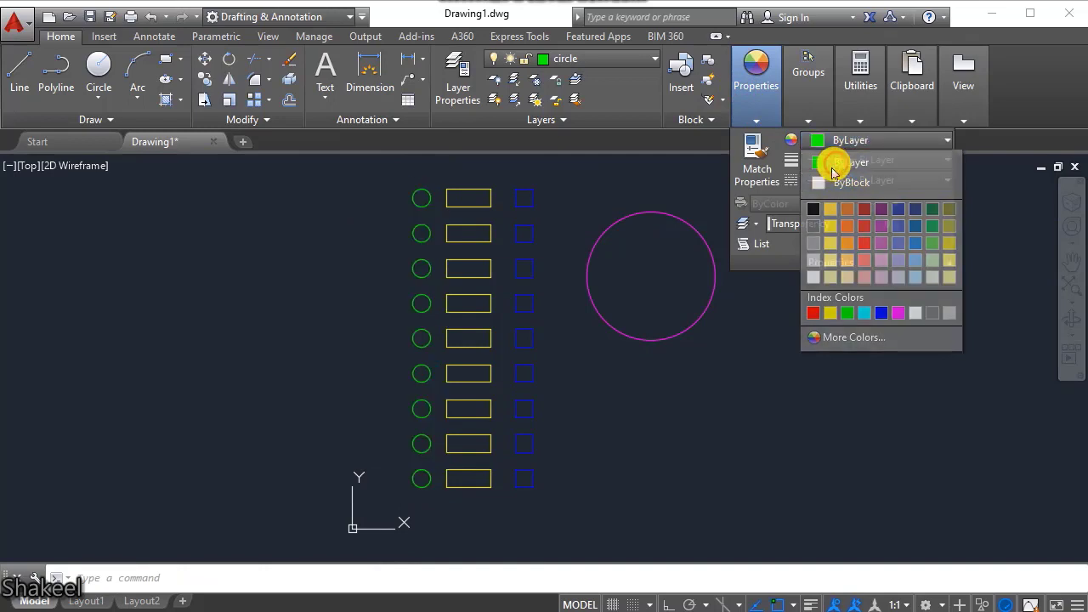
left_click(832, 163)
key("Escape")
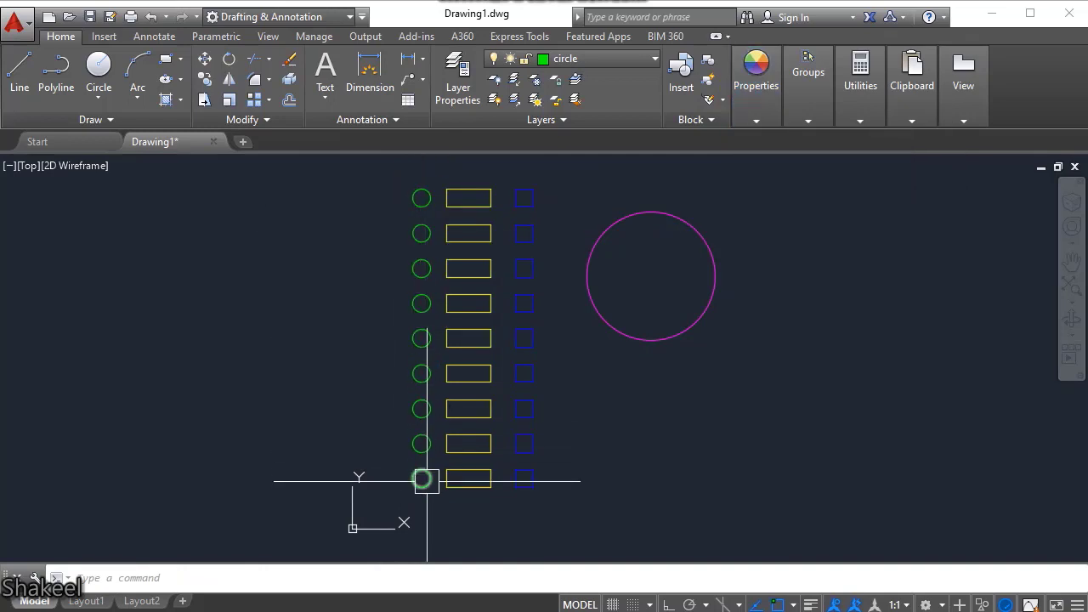
left_click(544, 58)
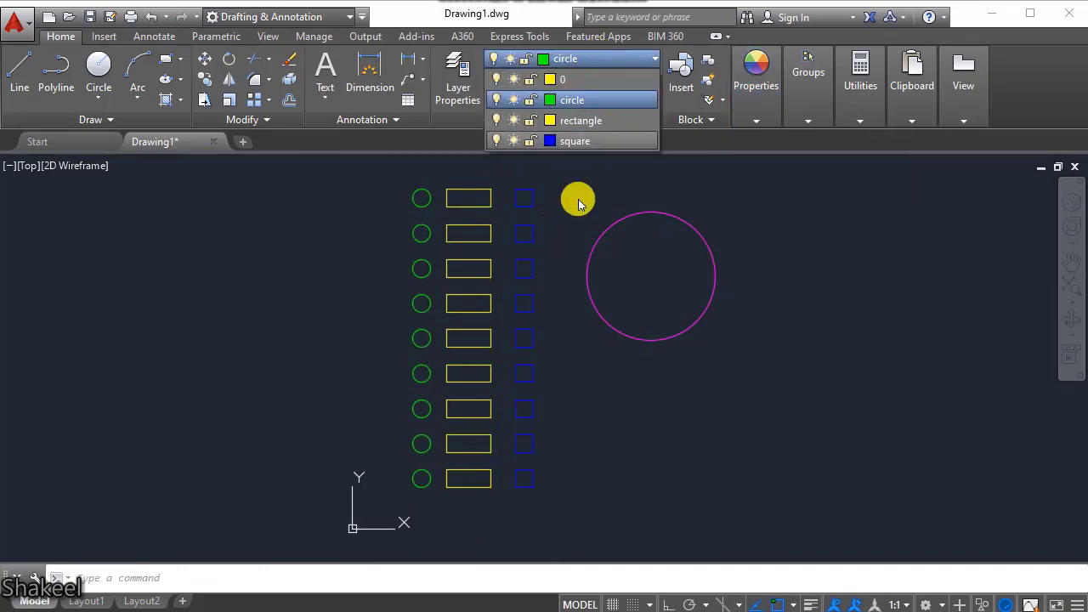
left_click(750, 115)
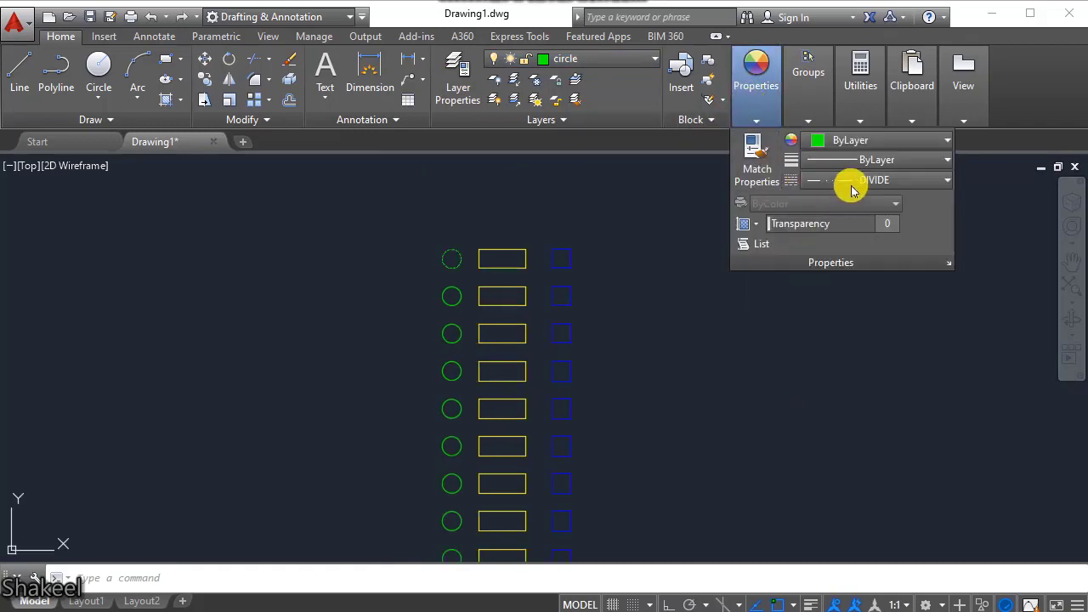
Change the linetype for new objects from DIVIDE to ByLayer.
left_click(850, 182)
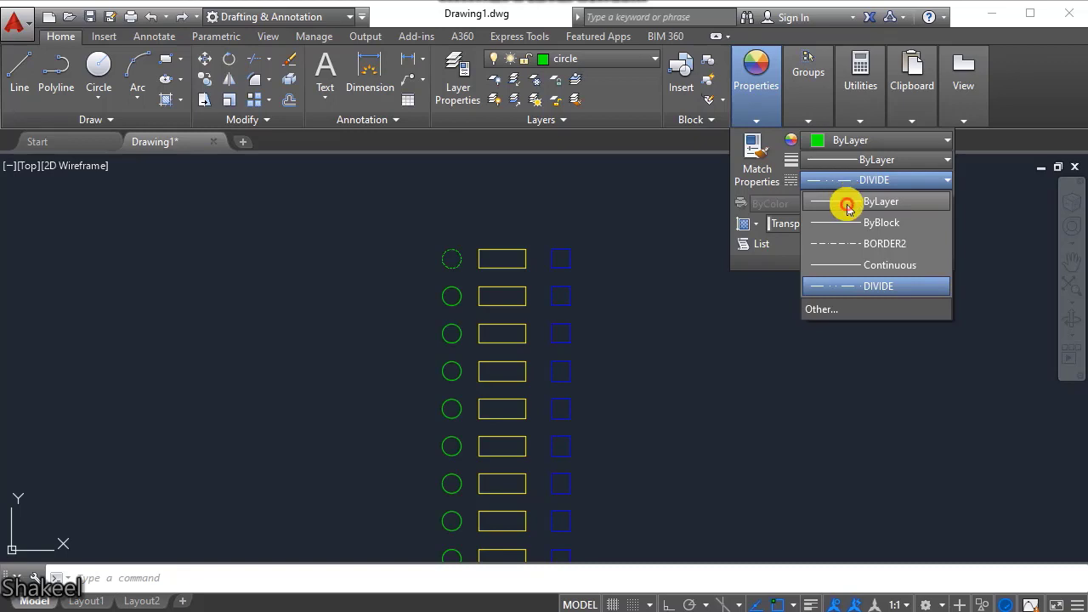
left_click(848, 209)
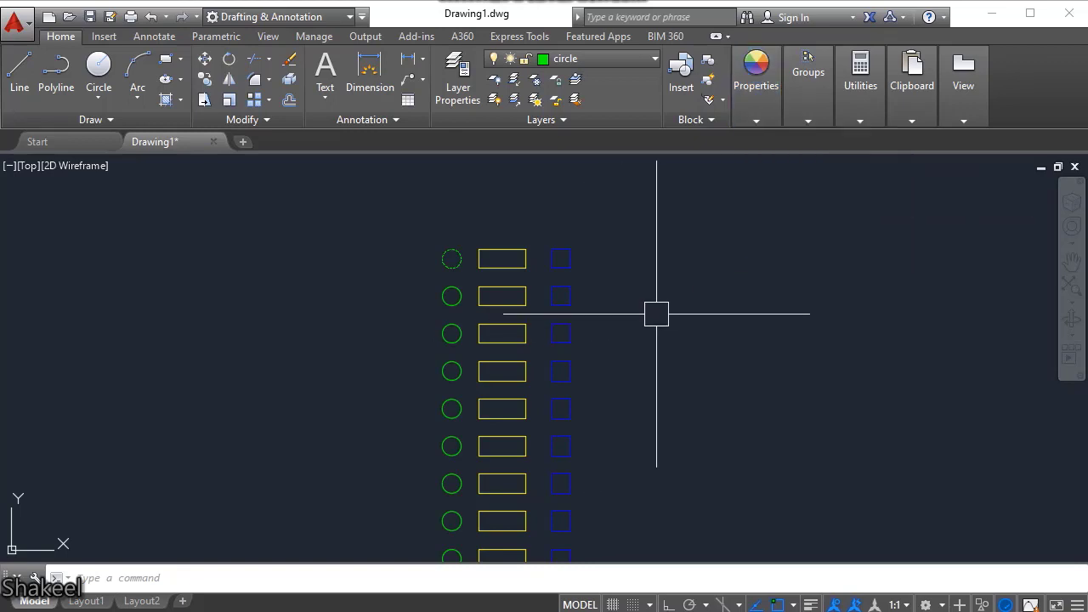
Open the Layer Properties Manager with LA and choose DIVIDE for the rectangle layer's linetype.
type("la")
key("Return")
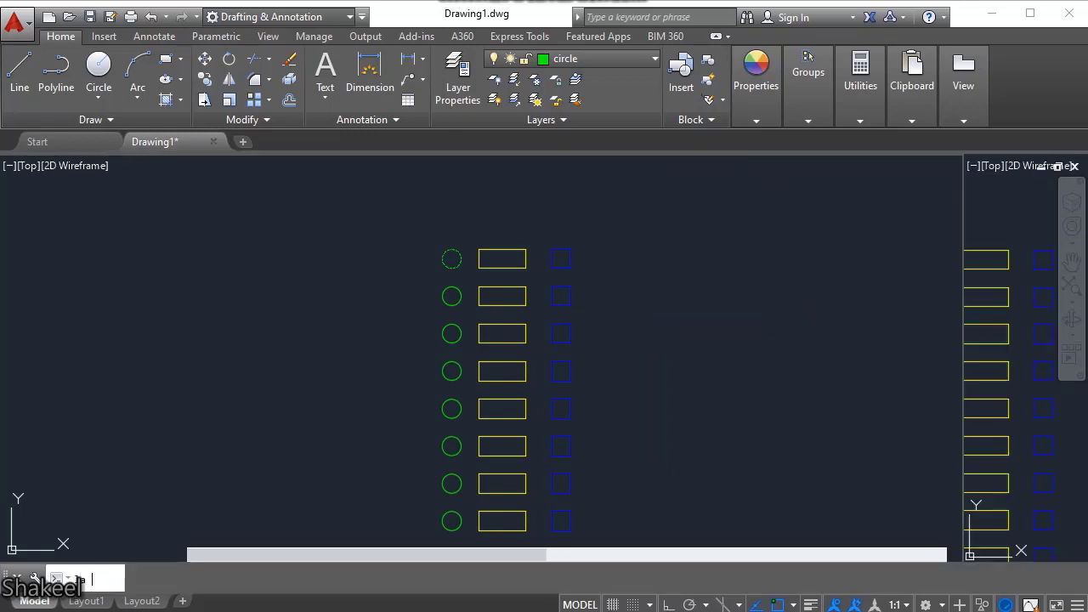
left_click_drag(499, 562, 575, 556)
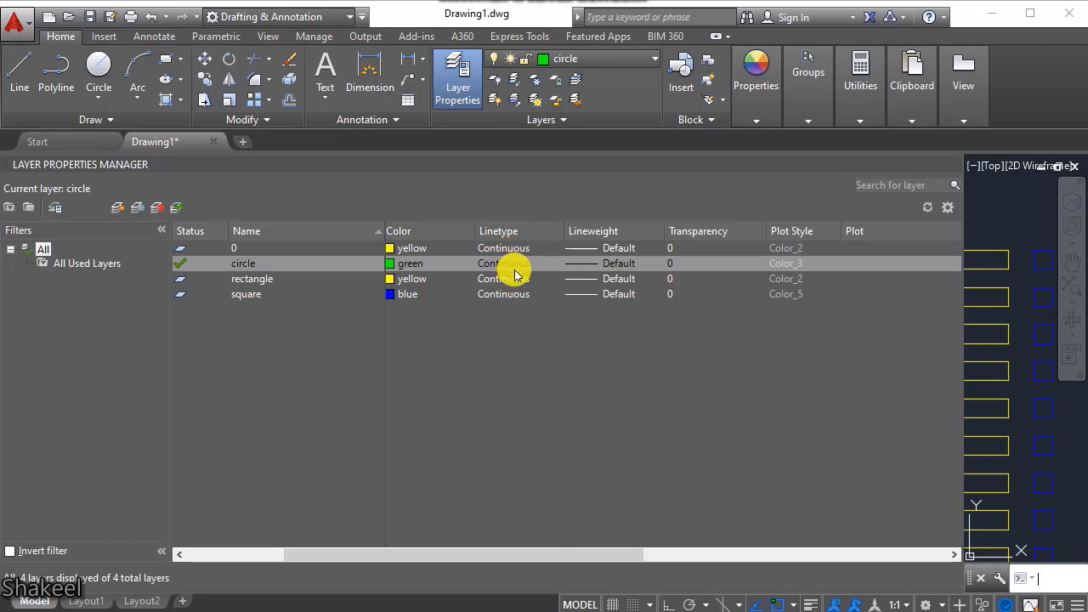
left_click(514, 280)
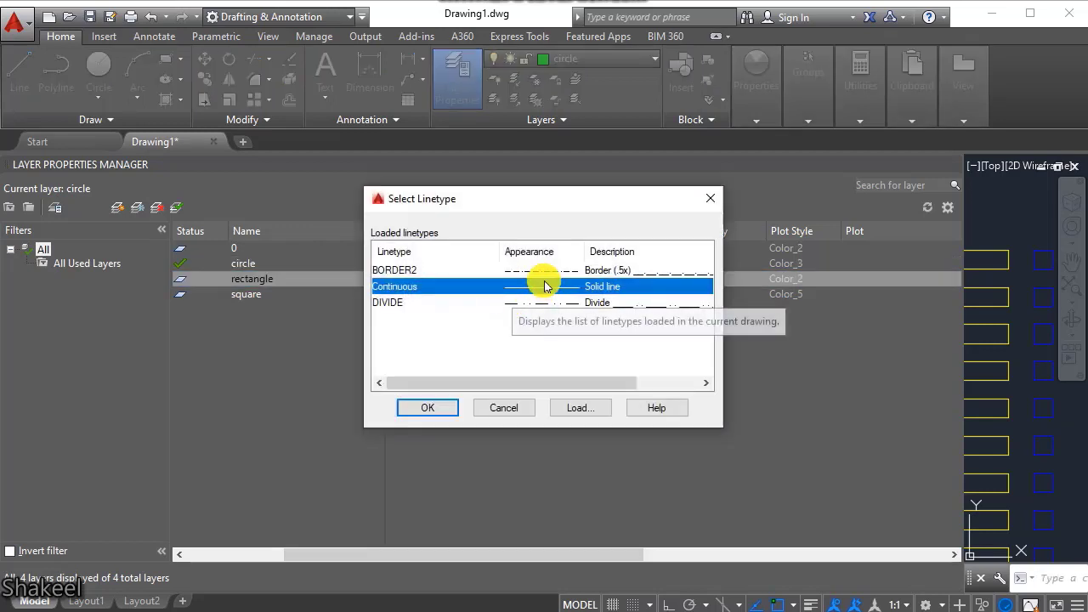
left_click(544, 272)
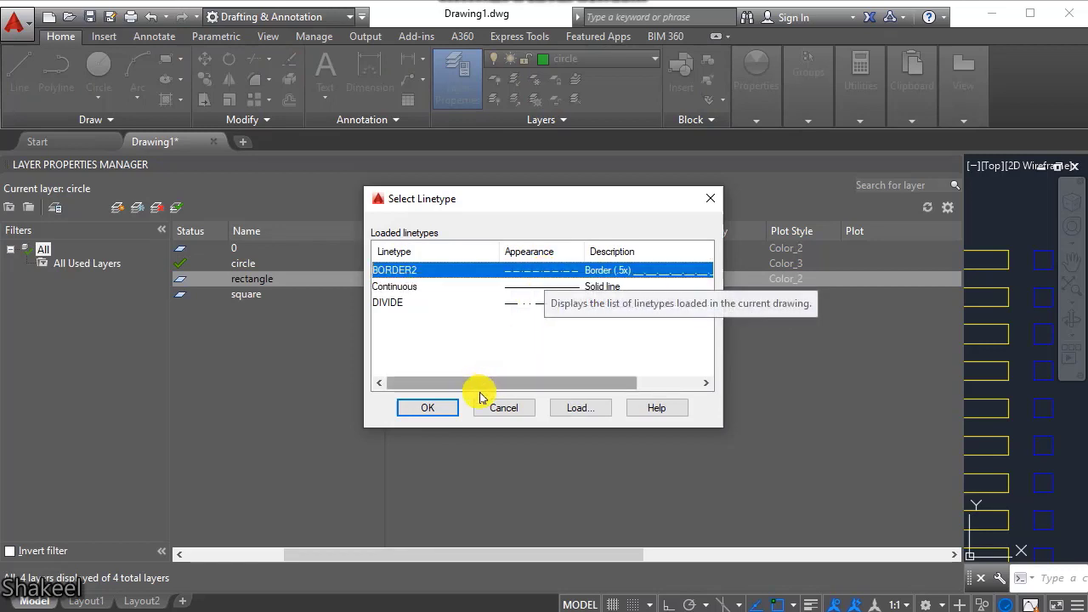
left_click(419, 306)
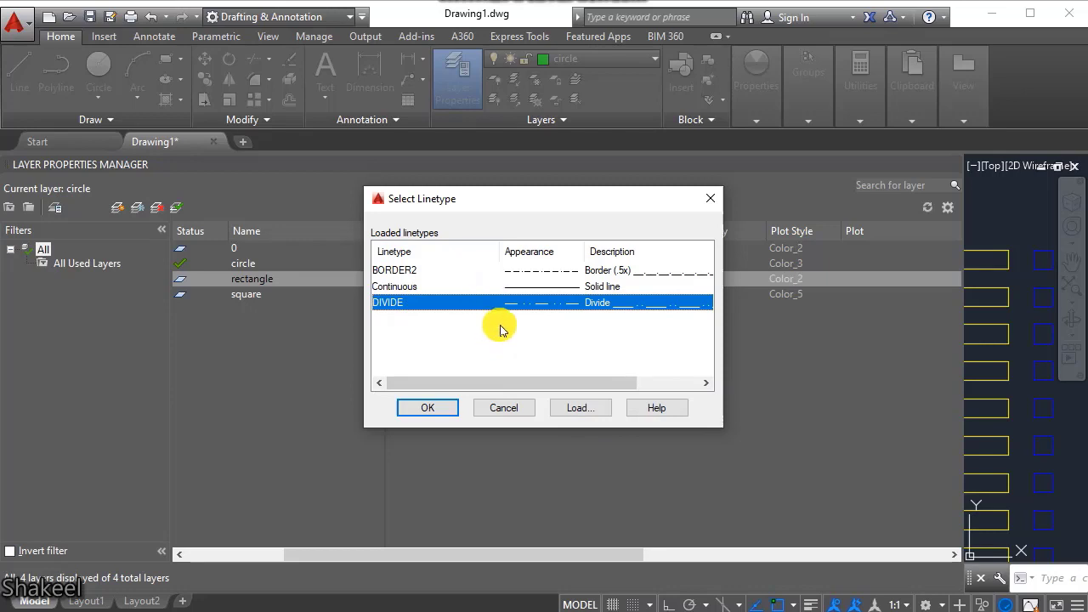
Browse the Load linetypes list without loading more, then confirm DIVIDE and close the chooser.
left_click_drag(524, 216, 625, 238)
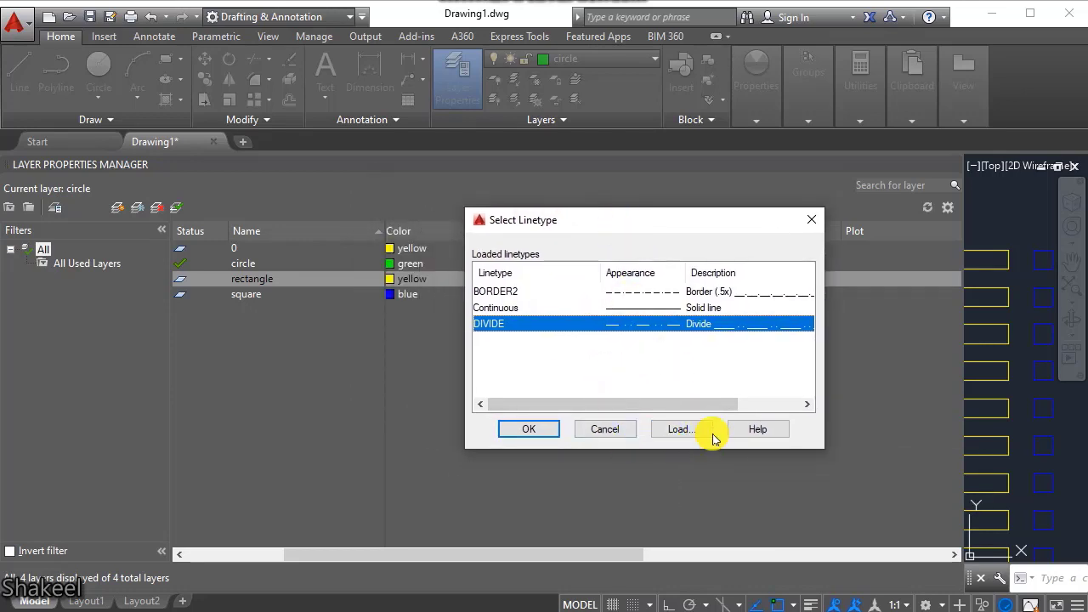
left_click(680, 429)
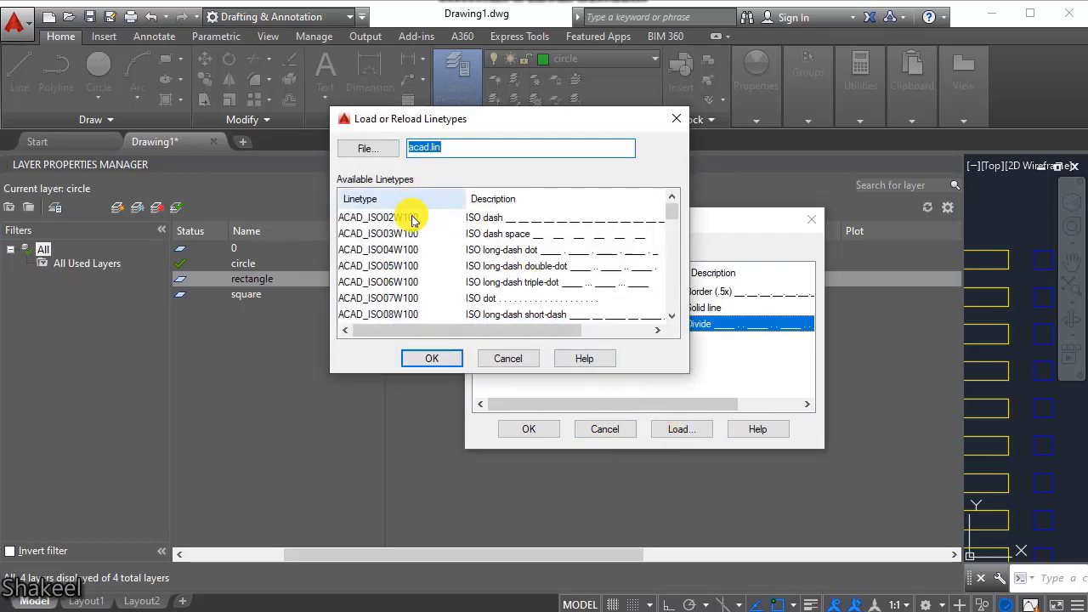
scroll(398, 286, "down", 8)
scroll(398, 286, "down", 4)
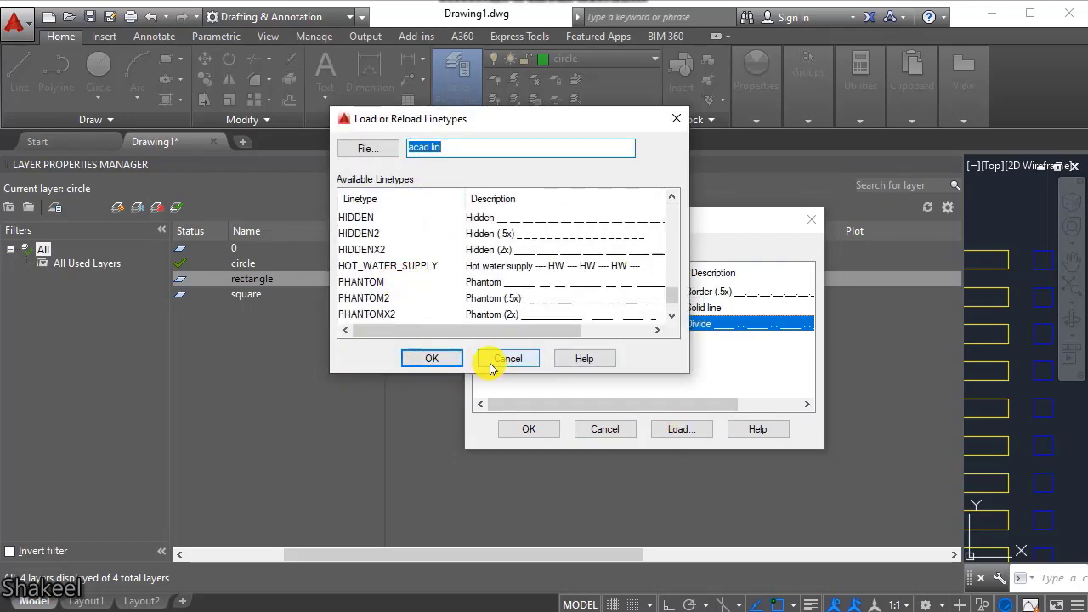
left_click(493, 358)
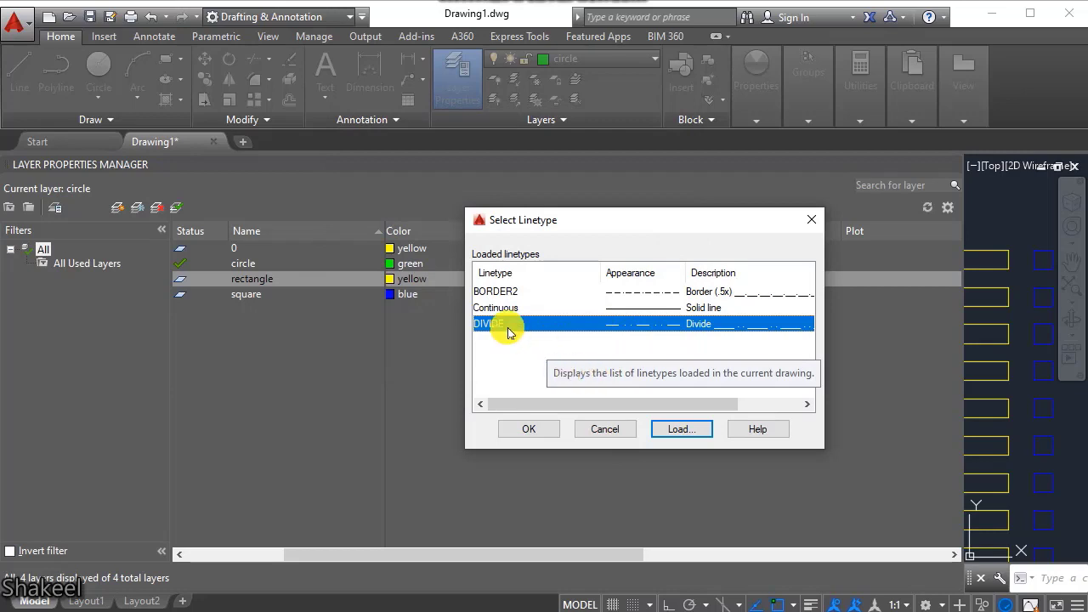
left_click(548, 428)
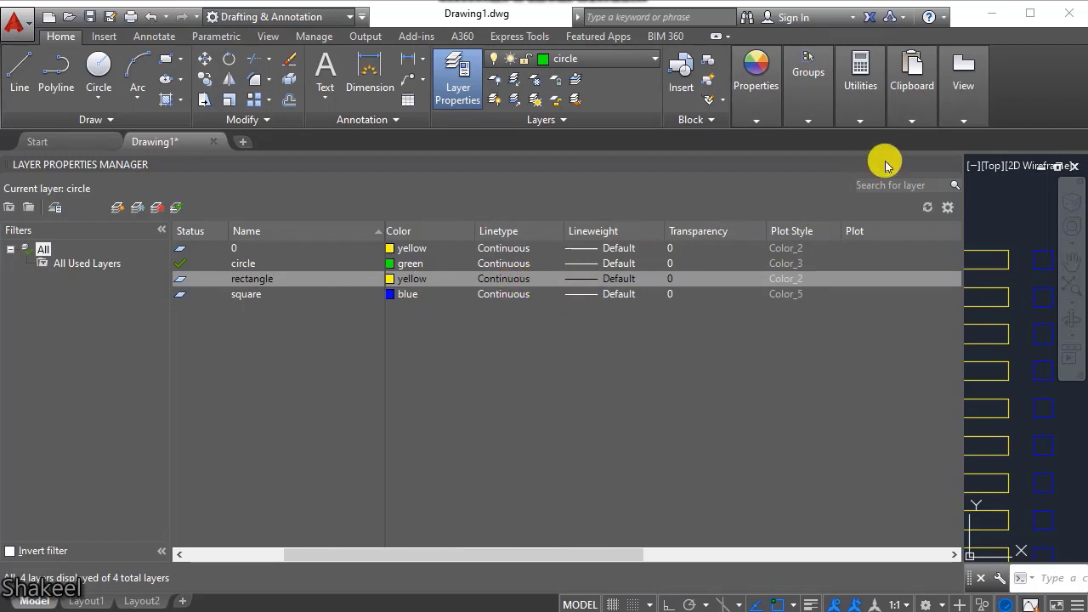
Close the layer manager and set the linetype for new objects to DIVIDE.
left_click(952, 164)
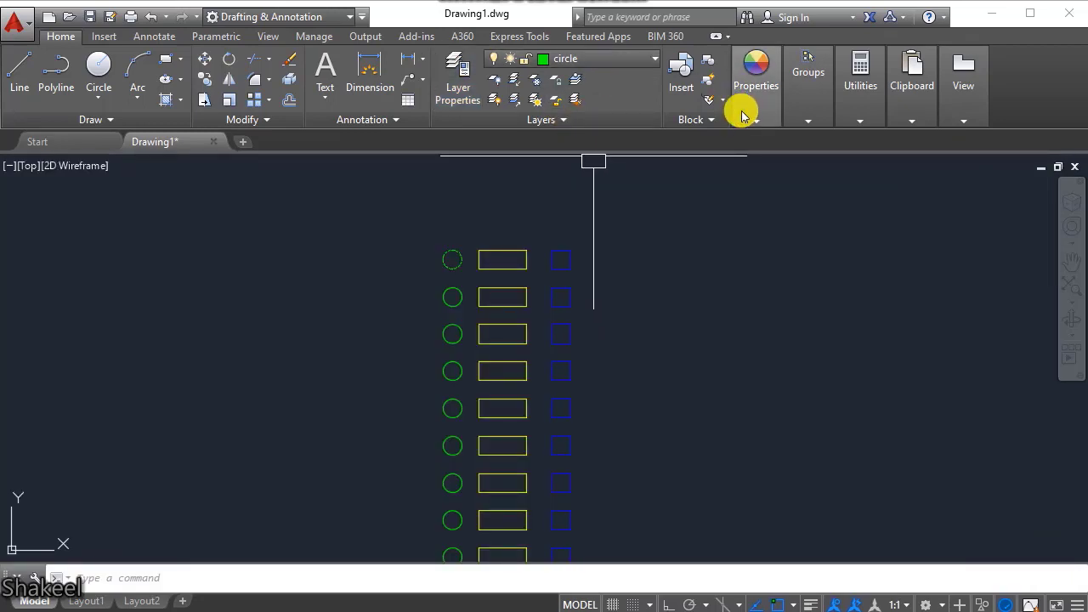
left_click(748, 113)
left_click(867, 180)
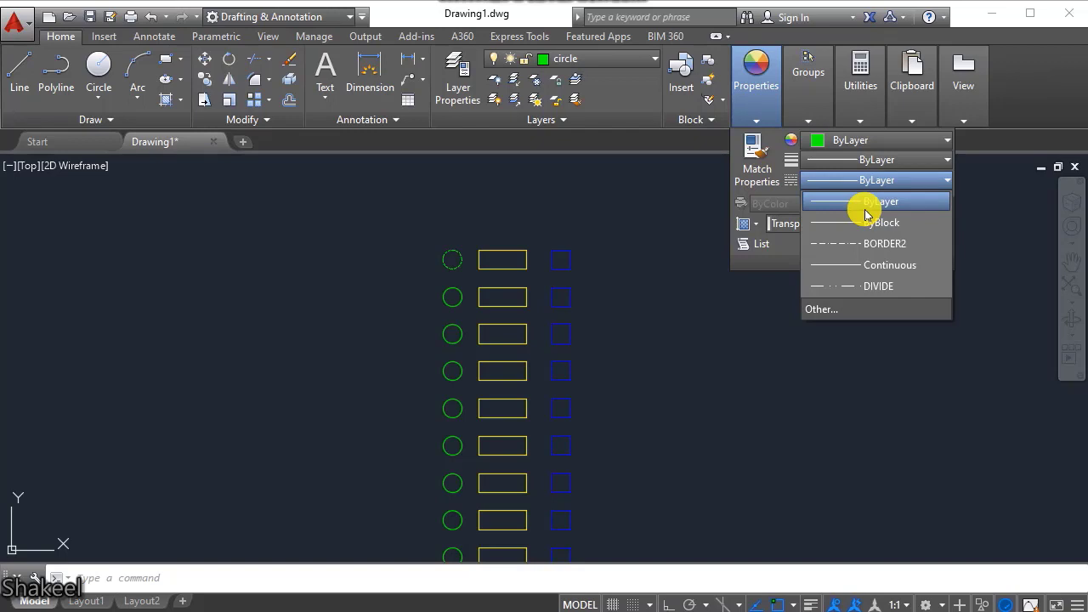
left_click(633, 299)
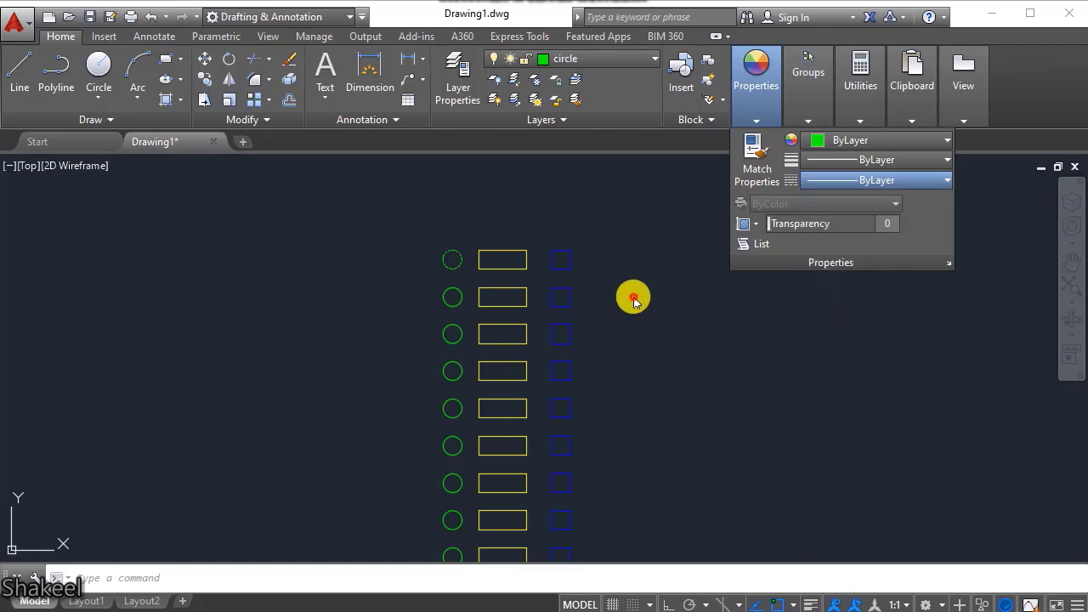
mouse_move(756, 85)
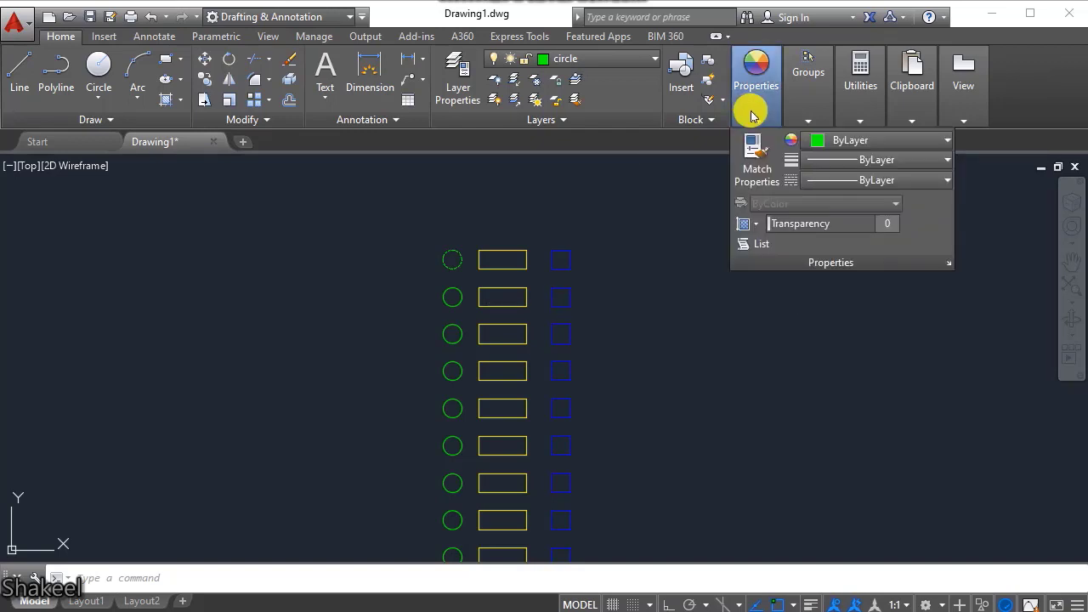
left_click(852, 180)
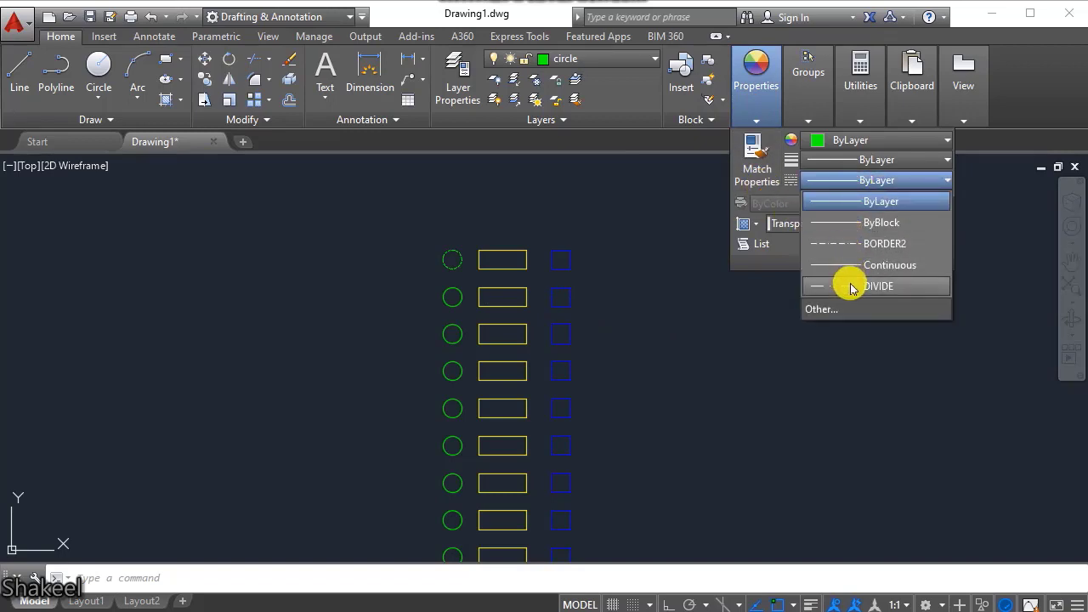
left_click(851, 287)
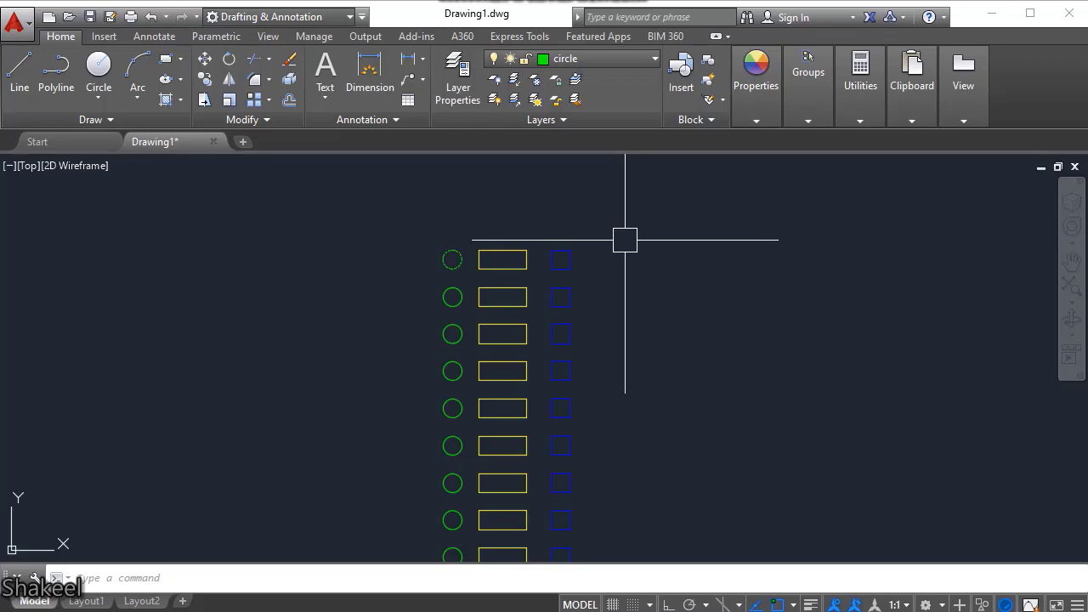
key("Return")
left_click(755, 94)
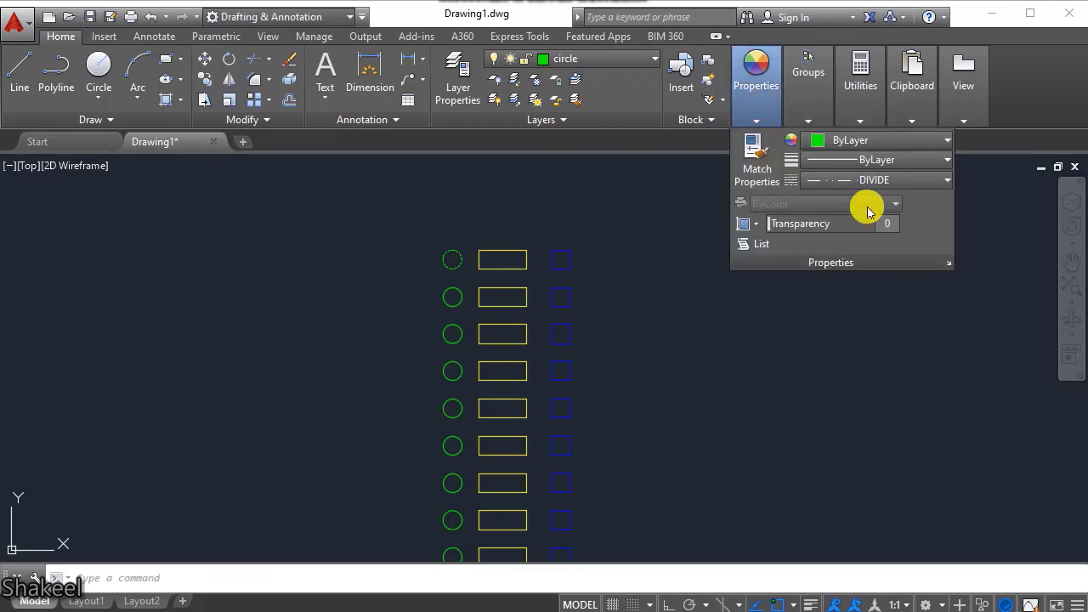
Draw two dashed test circles with CIRCLE, then select and delete both.
key("Return")
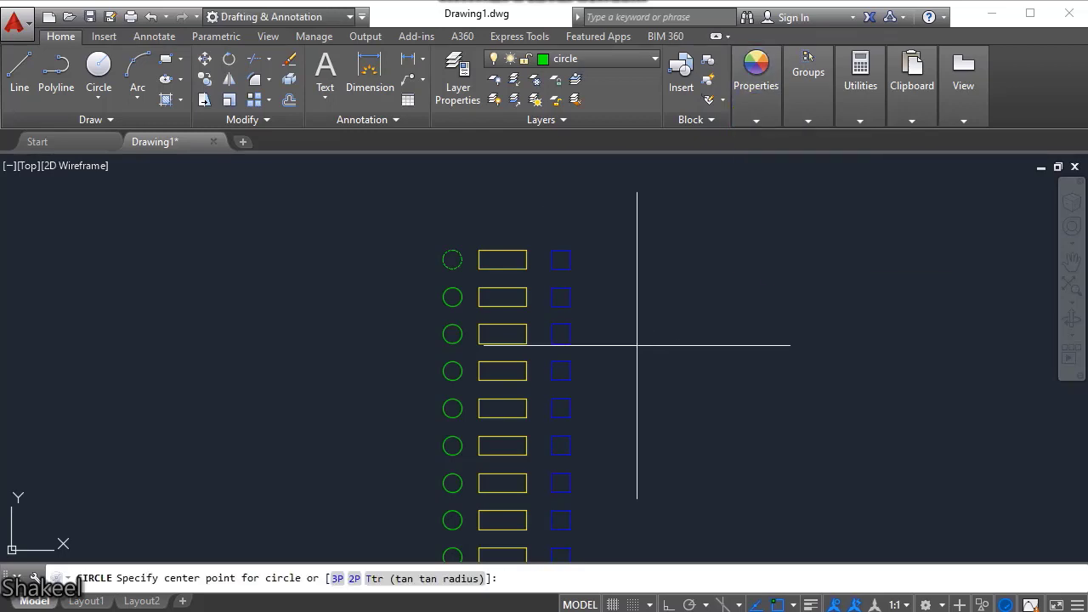
scroll(439, 214, "up", 5)
left_click(468, 218)
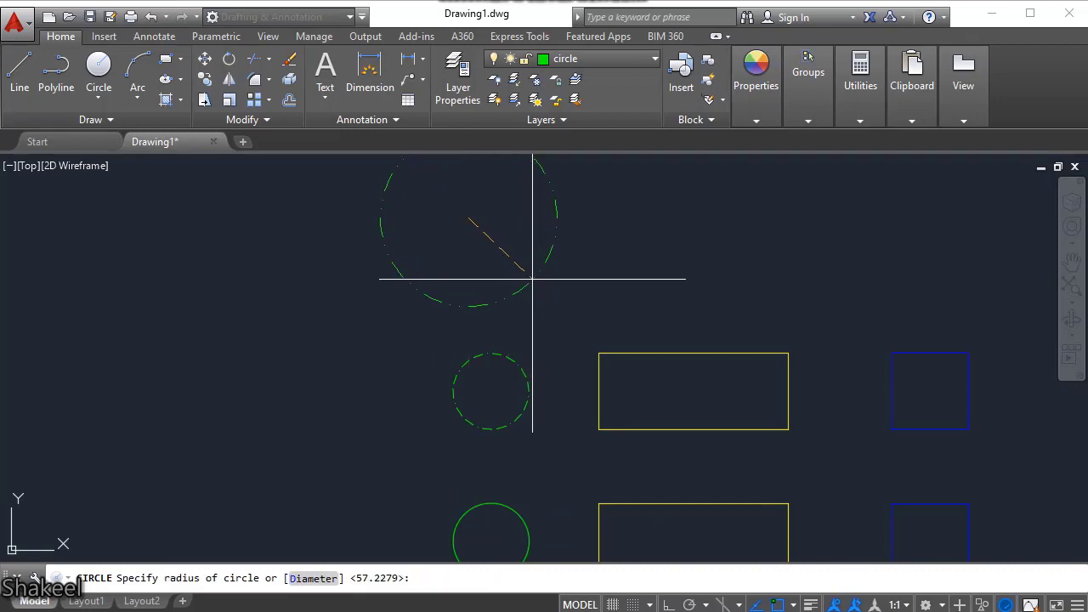
left_click(504, 301)
middle_click_drag(521, 194, 546, 266)
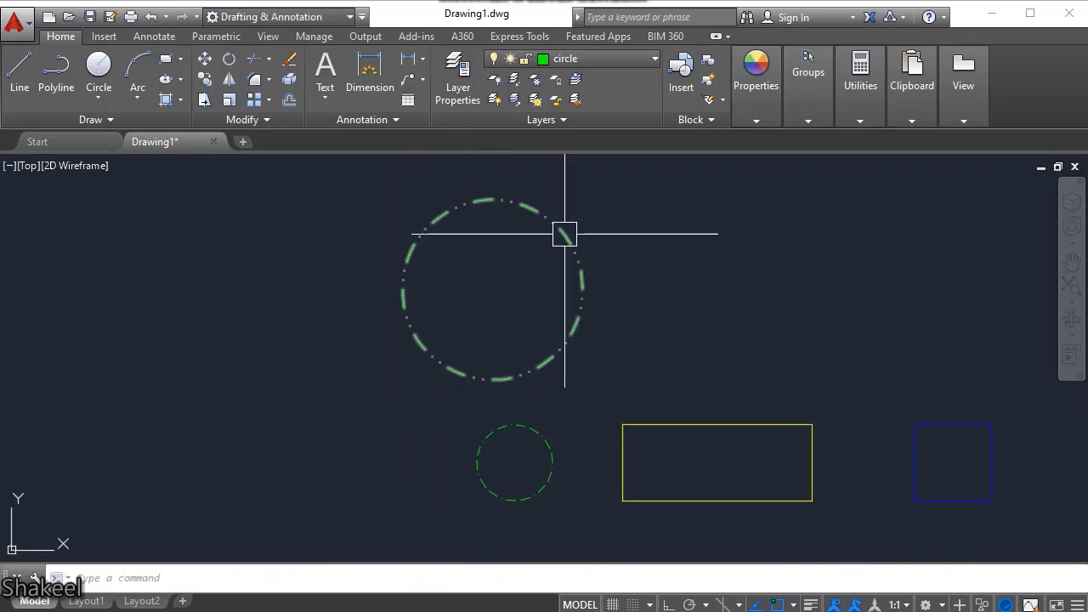
key("Return")
left_click(310, 309)
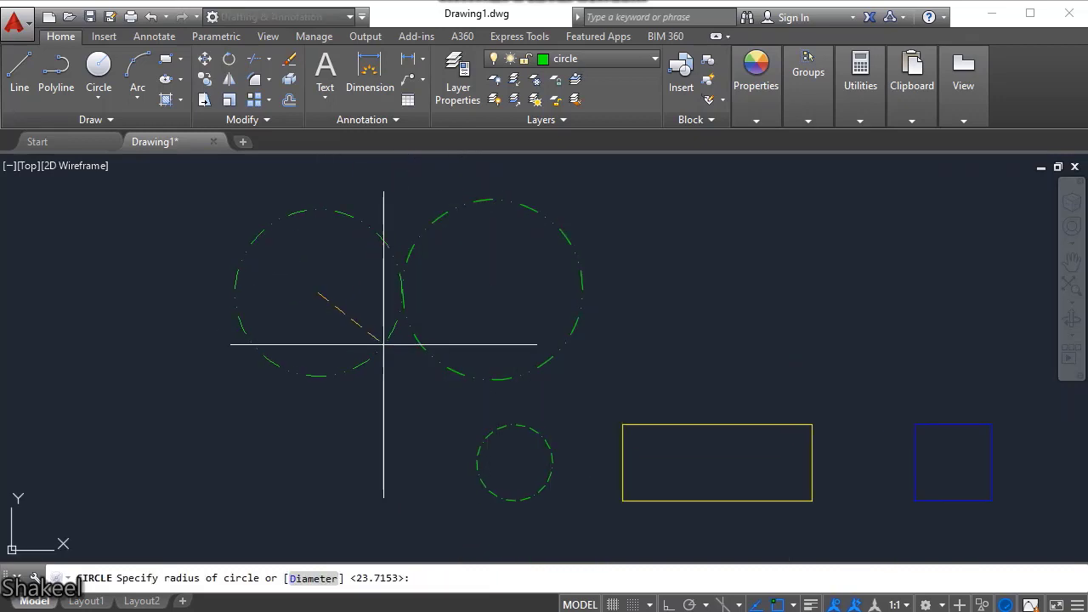
left_click(395, 387)
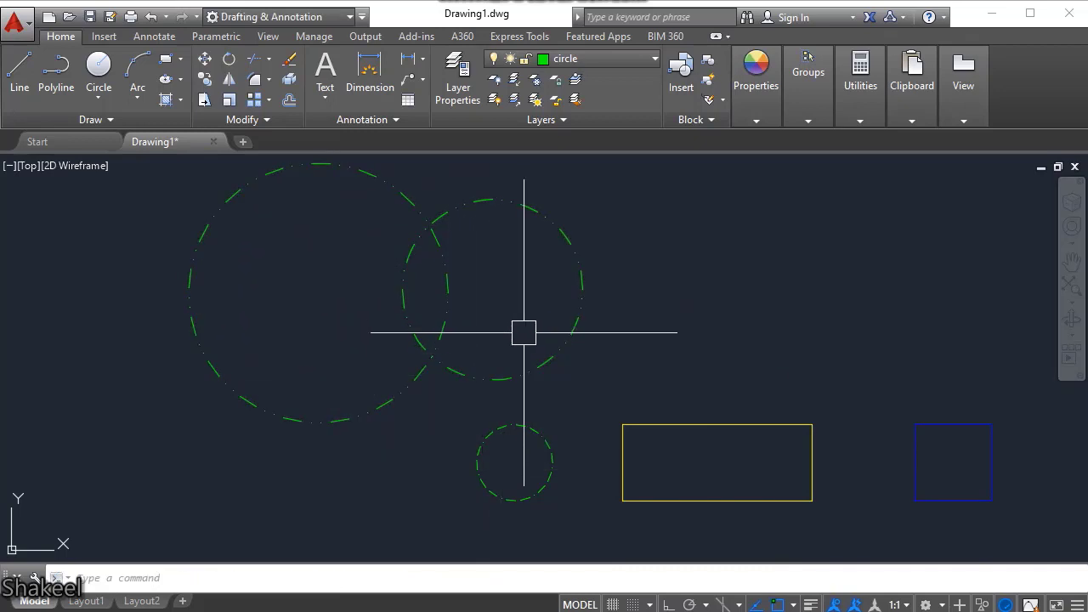
left_click(655, 236)
left_click(350, 316)
key("Delete")
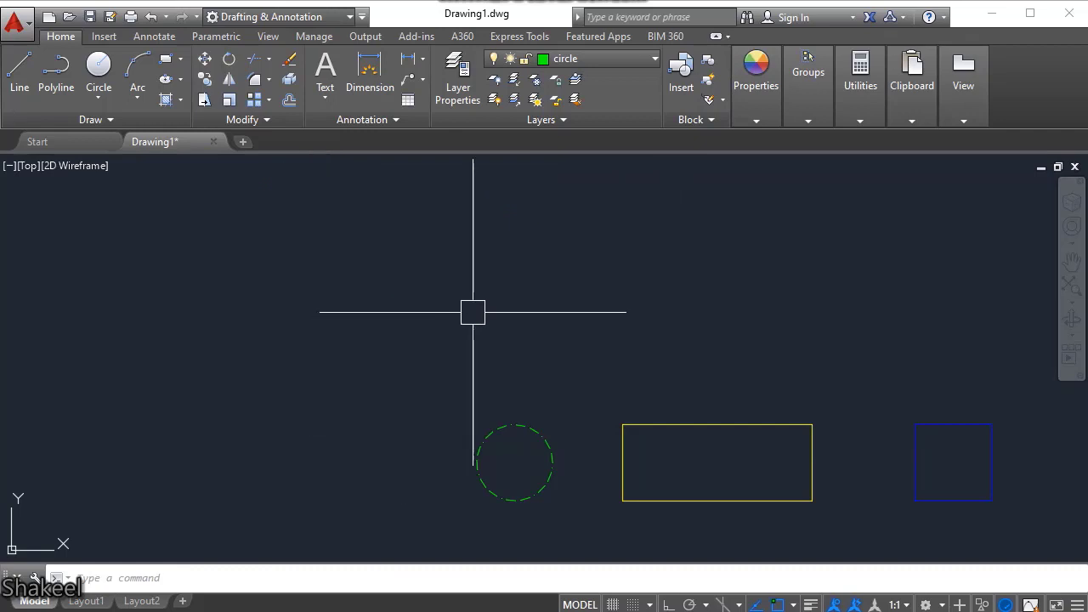
left_click(756, 121)
Window-select the whole circle column and apply the DIVIDE linetype to all its circles.
scroll(556, 326, "down", 5)
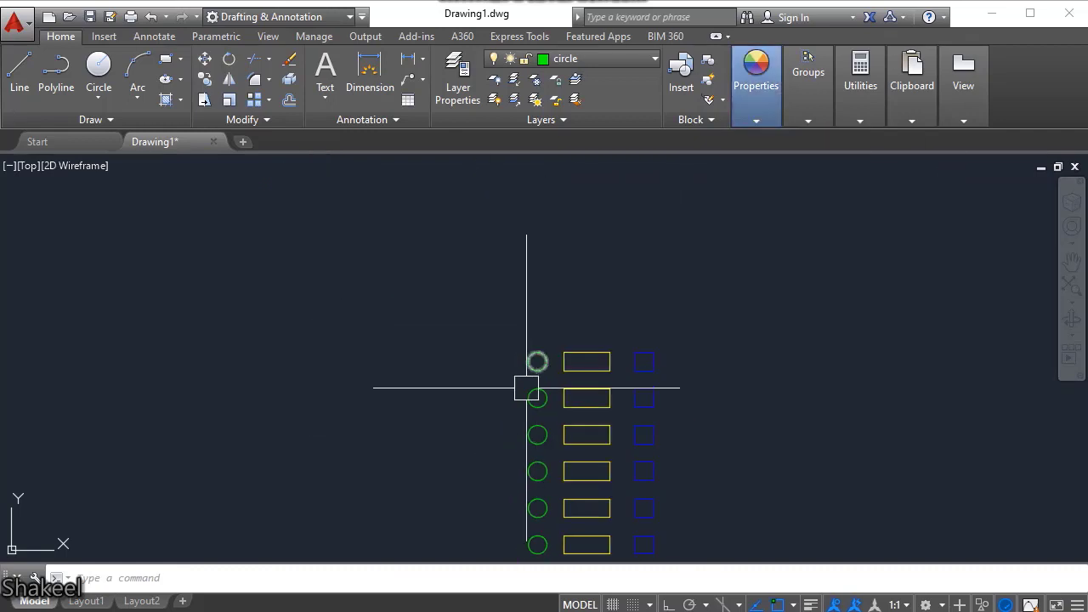
middle_click_drag(526, 387, 517, 301)
scroll(524, 235, "down", 2)
left_click(527, 233)
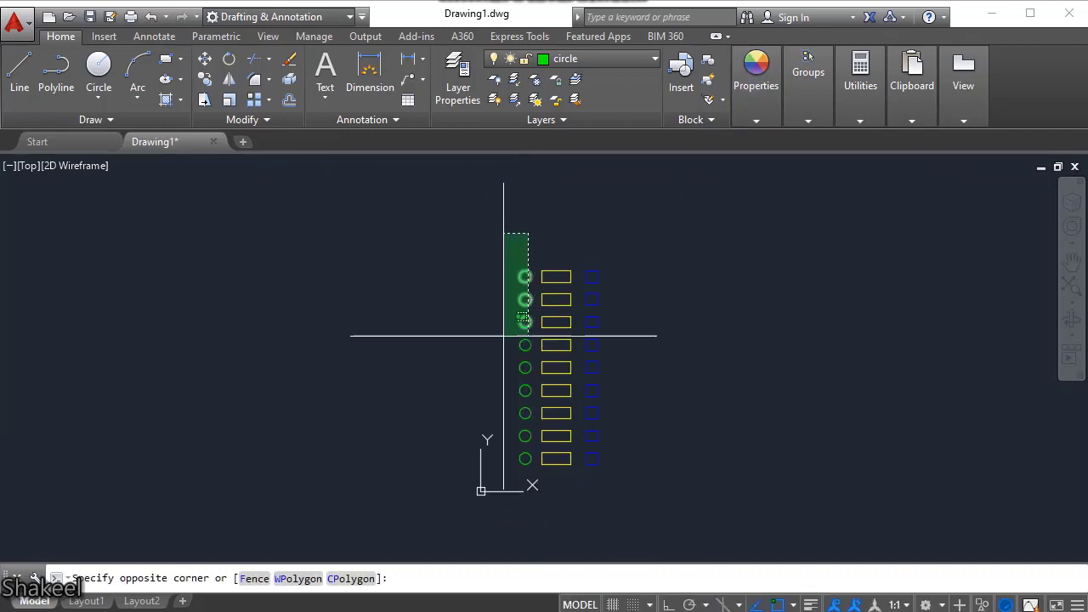
left_click(497, 463)
left_click(756, 120)
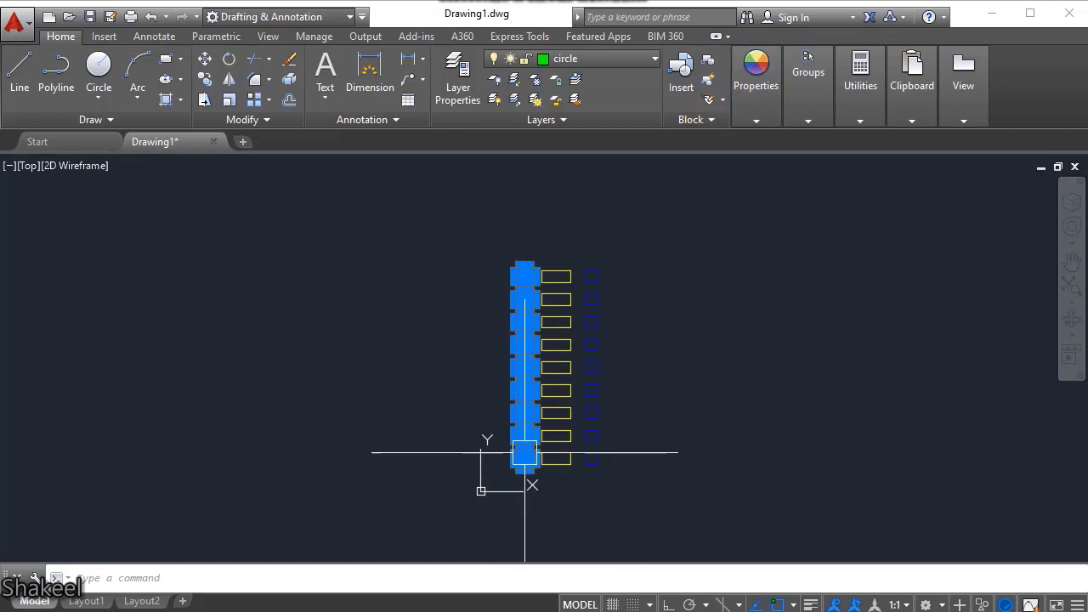
left_click(756, 120)
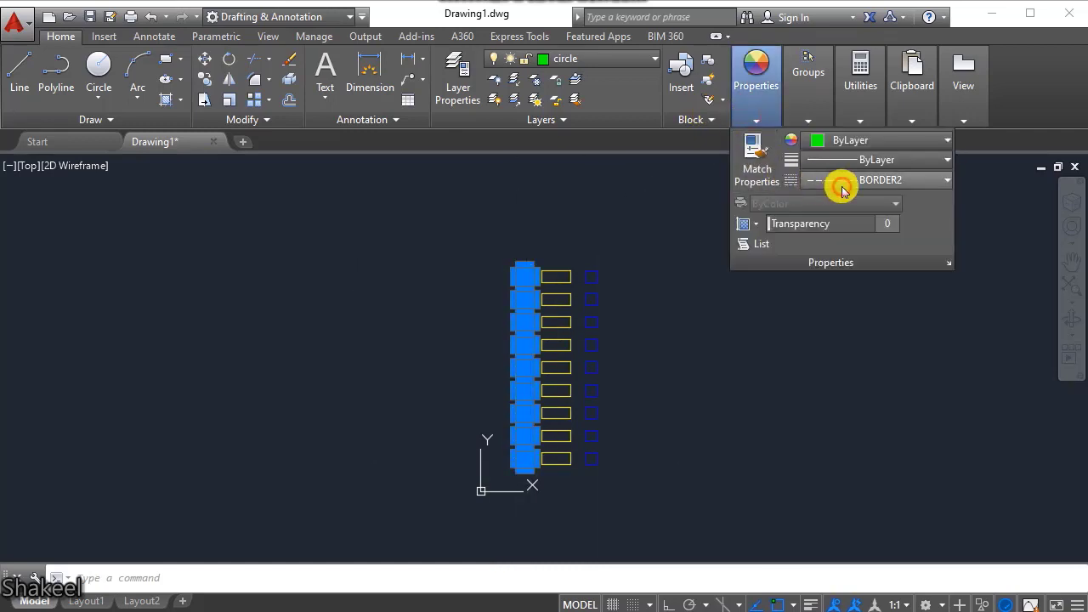
left_click(841, 188)
left_click(841, 285)
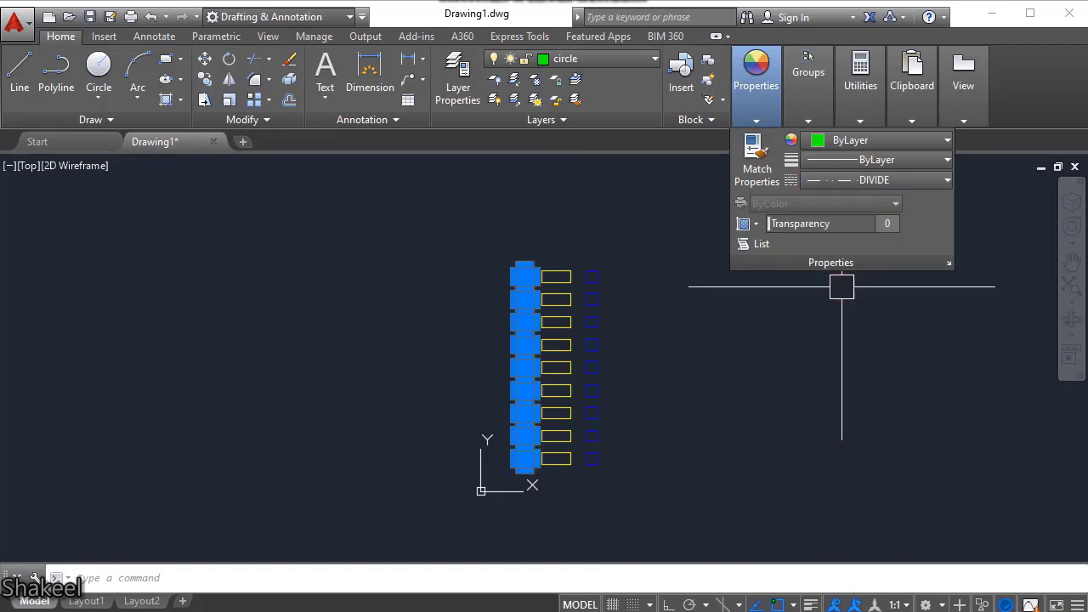
scroll(521, 315, "up", 5)
scroll(462, 328, "up", 3)
scroll(497, 265, "up", 3)
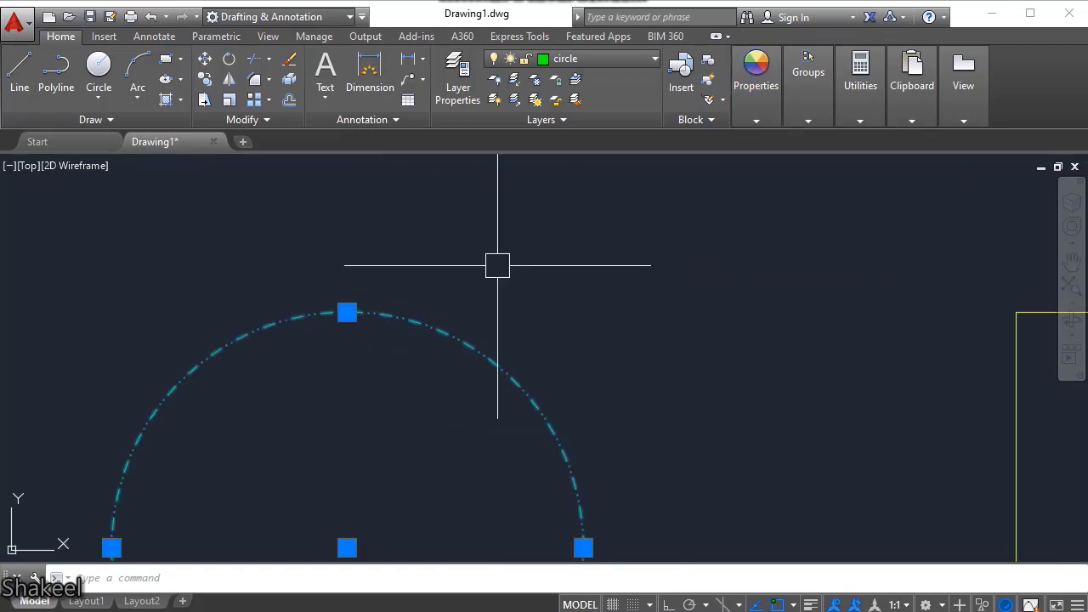
scroll(608, 281, "down", 5)
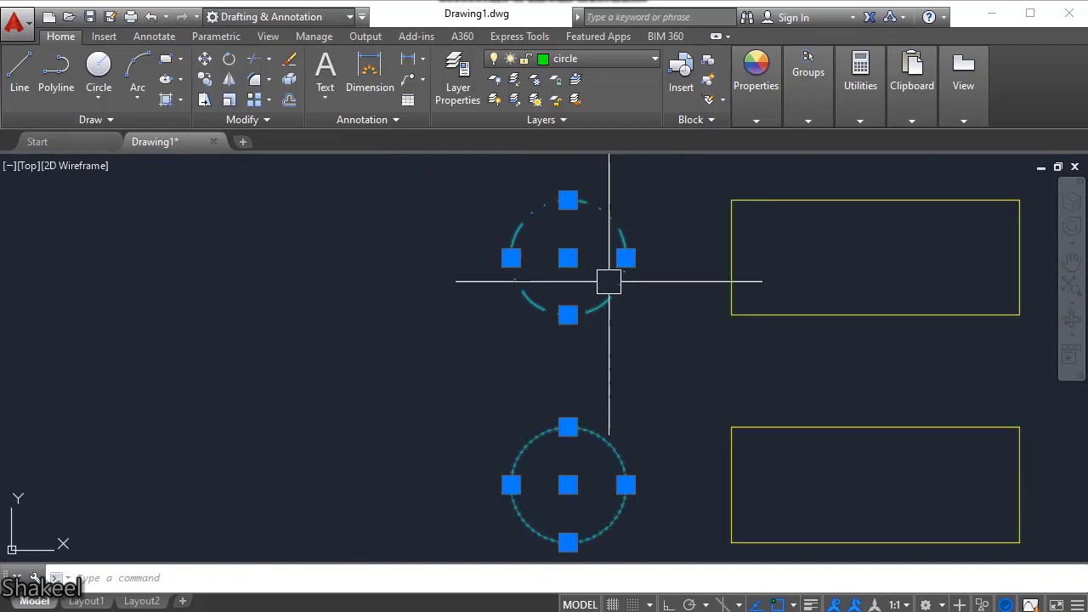
scroll(617, 451, "up", 5)
scroll(583, 437, "down", 5)
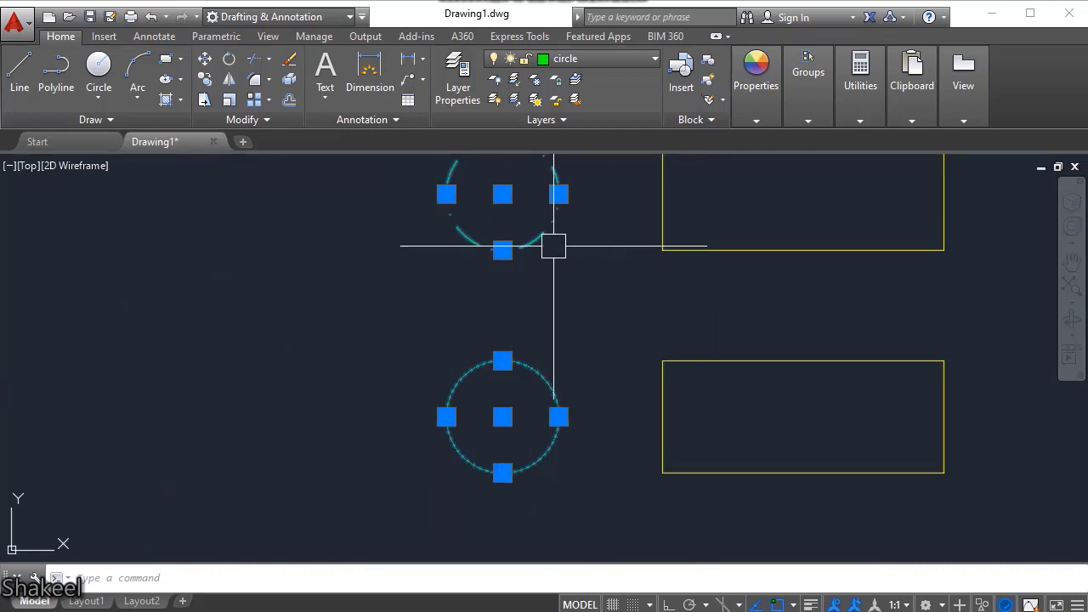
scroll(510, 310, "down", 5)
Clear the selection and pick the top dashed circle, zooming in to inspect it.
key("Escape")
scroll(527, 289, "up", 5)
scroll(561, 268, "down", 5)
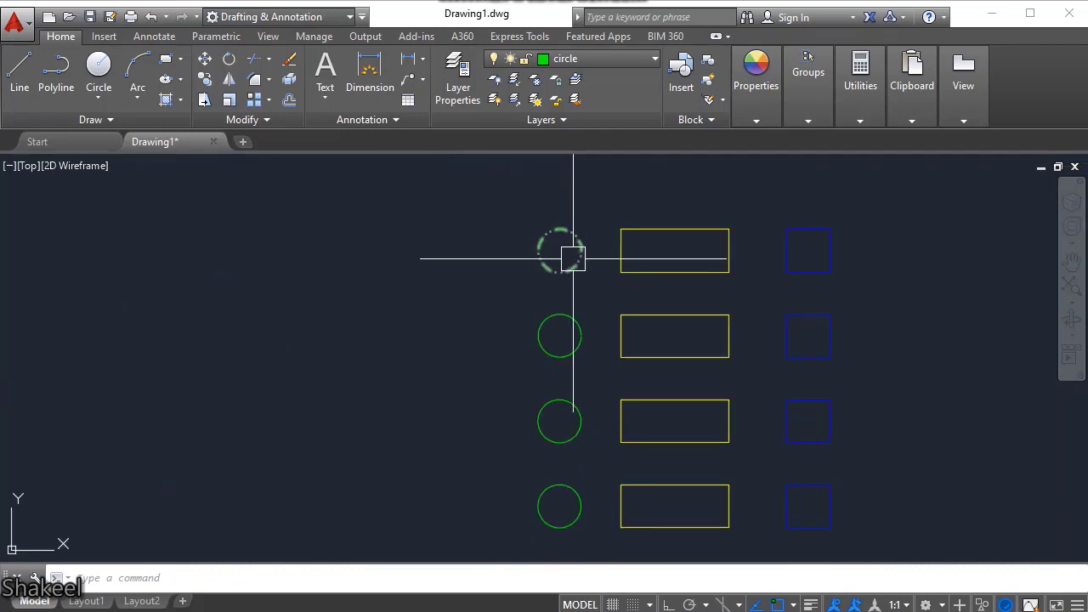
scroll(572, 258, "up", 4)
left_click(573, 238)
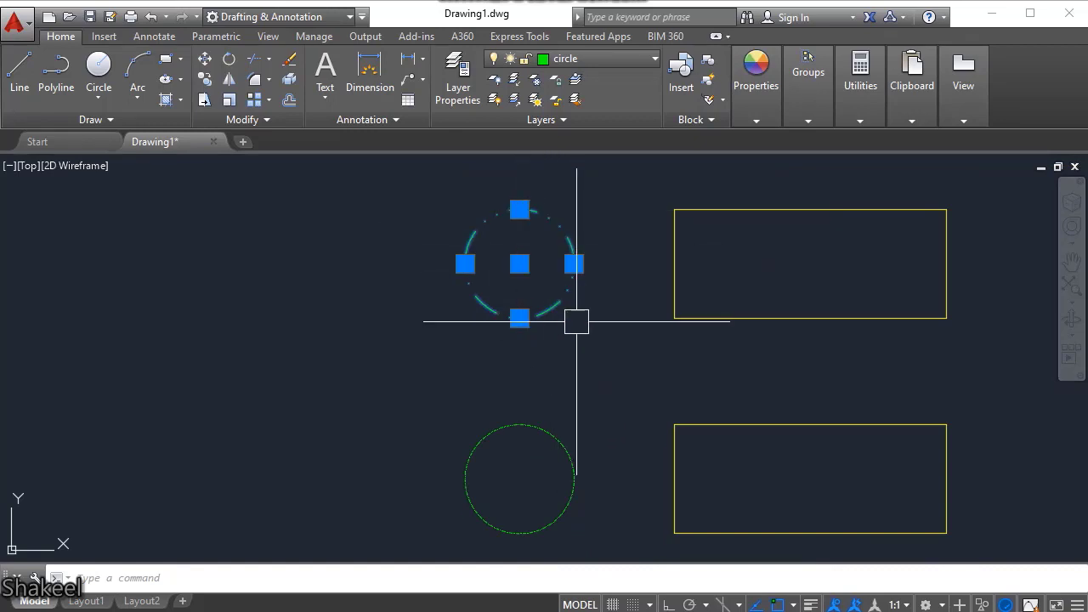
scroll(546, 468, "up", 4)
scroll(637, 298, "up", 3)
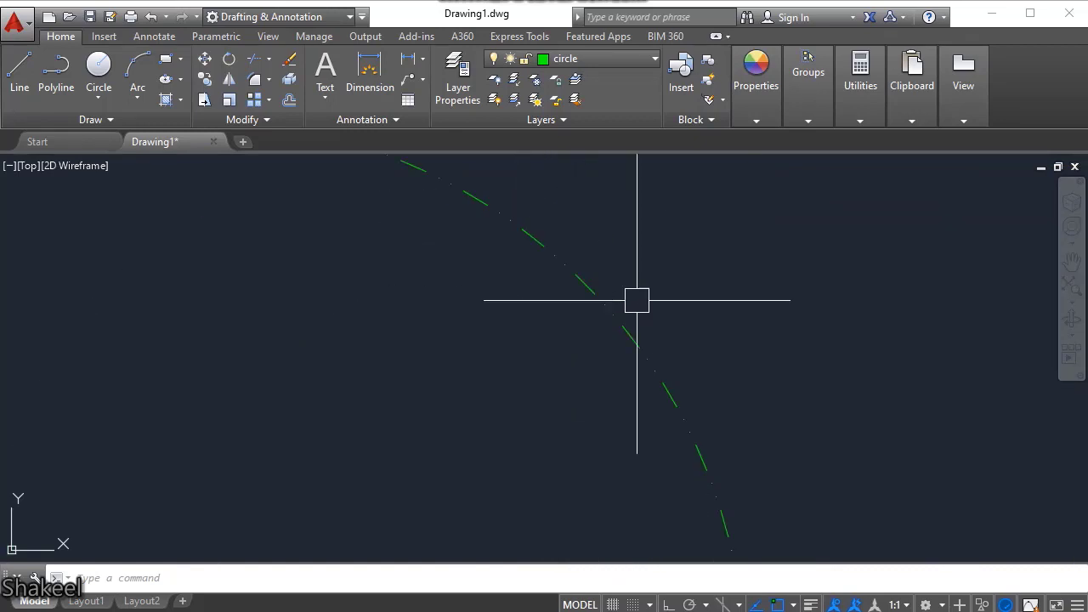
scroll(576, 294, "up", 3)
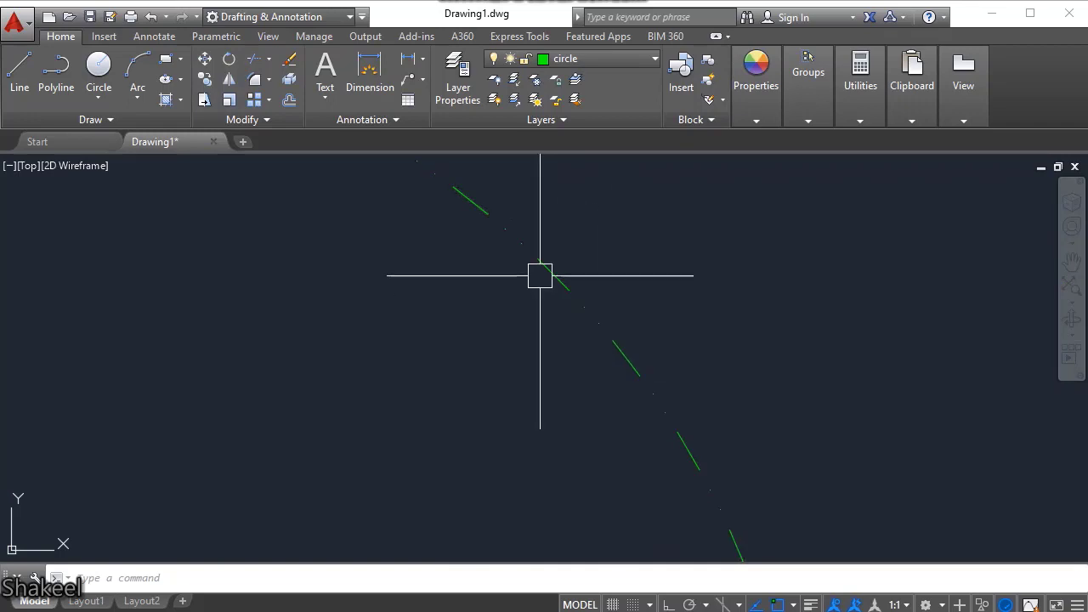
scroll(519, 341, "down", 5)
scroll(519, 341, "down", 3)
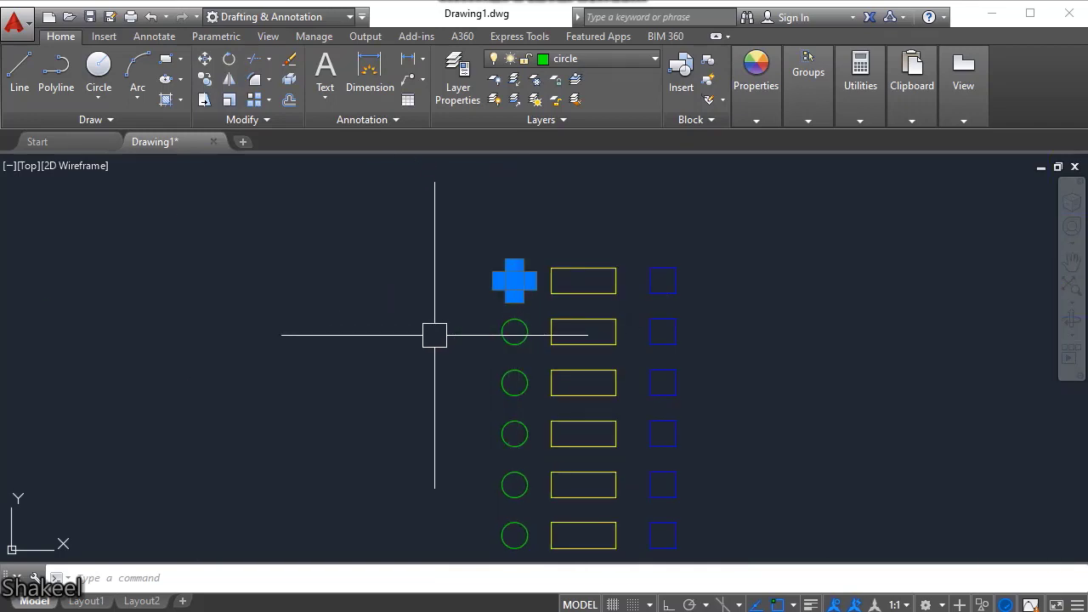
In the Properties palette, give the second circle in the column a linetype scale of 10.
key("ctrl+1")
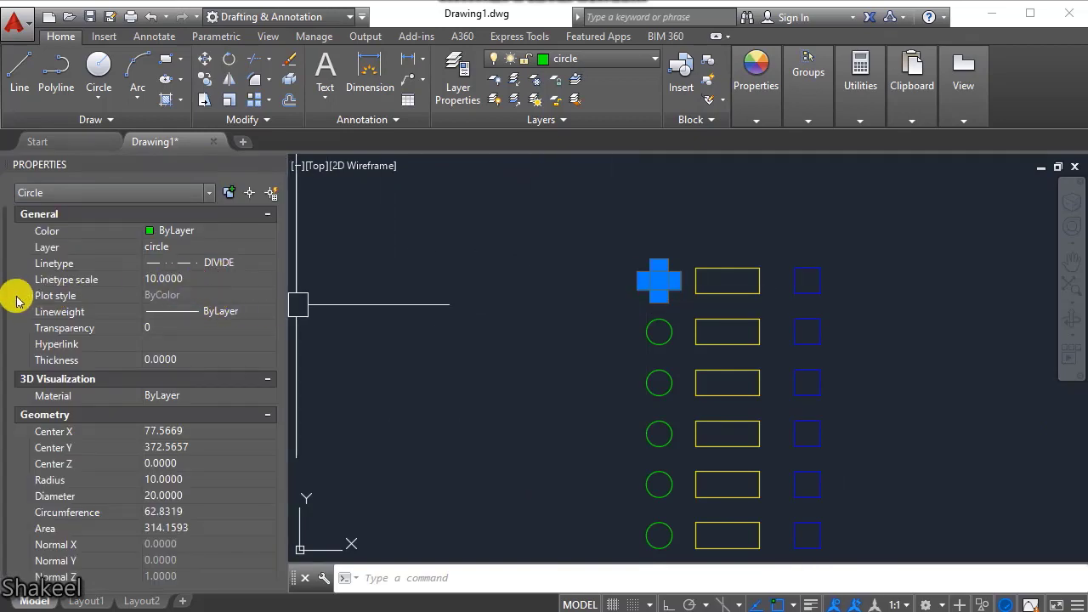
key("Escape")
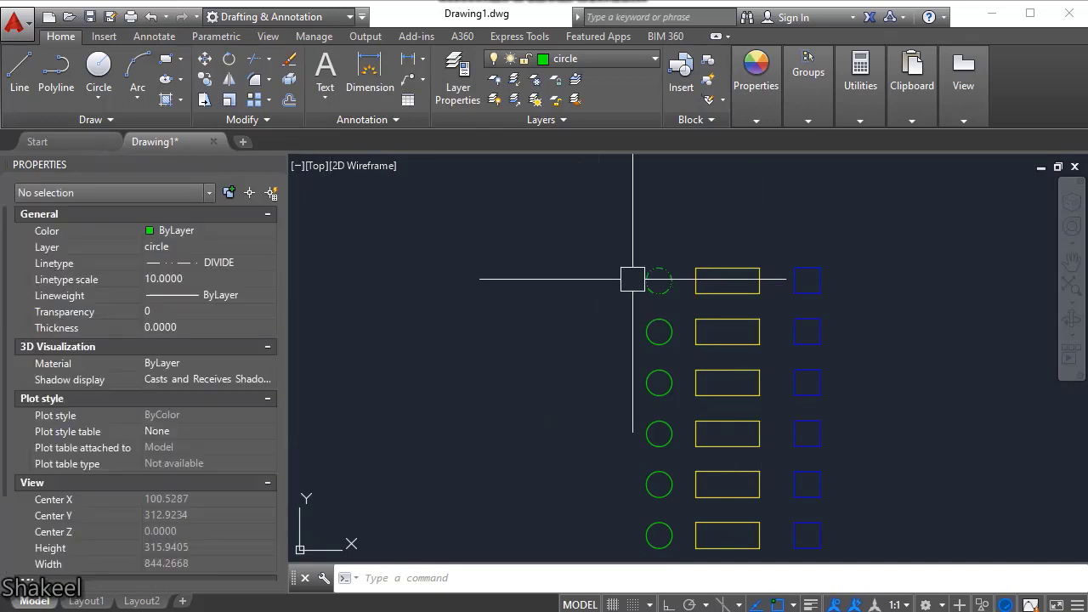
left_click(645, 280)
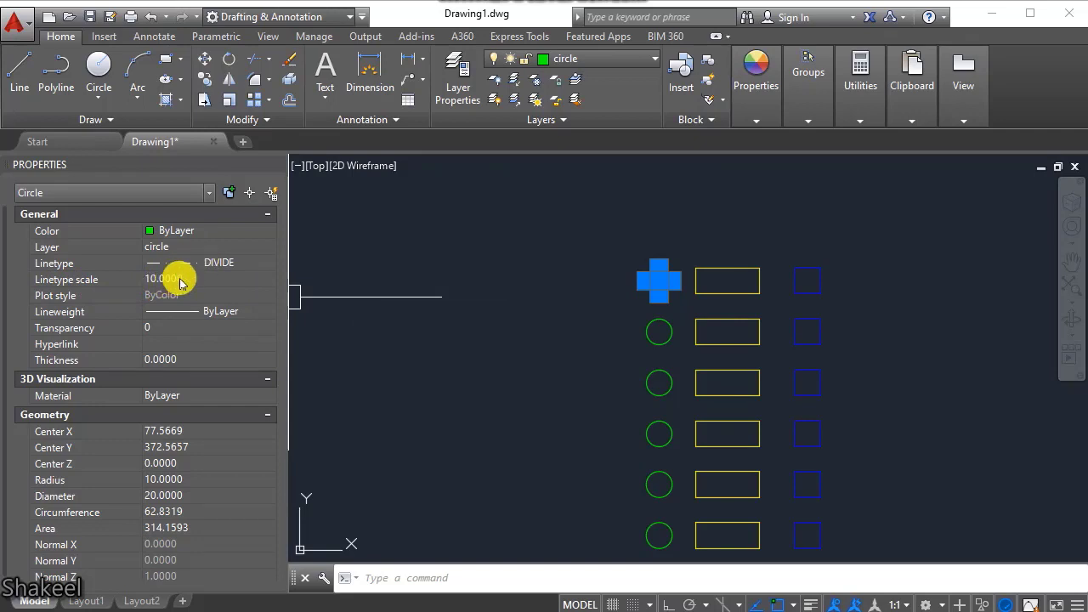
key("Escape")
left_click(648, 331)
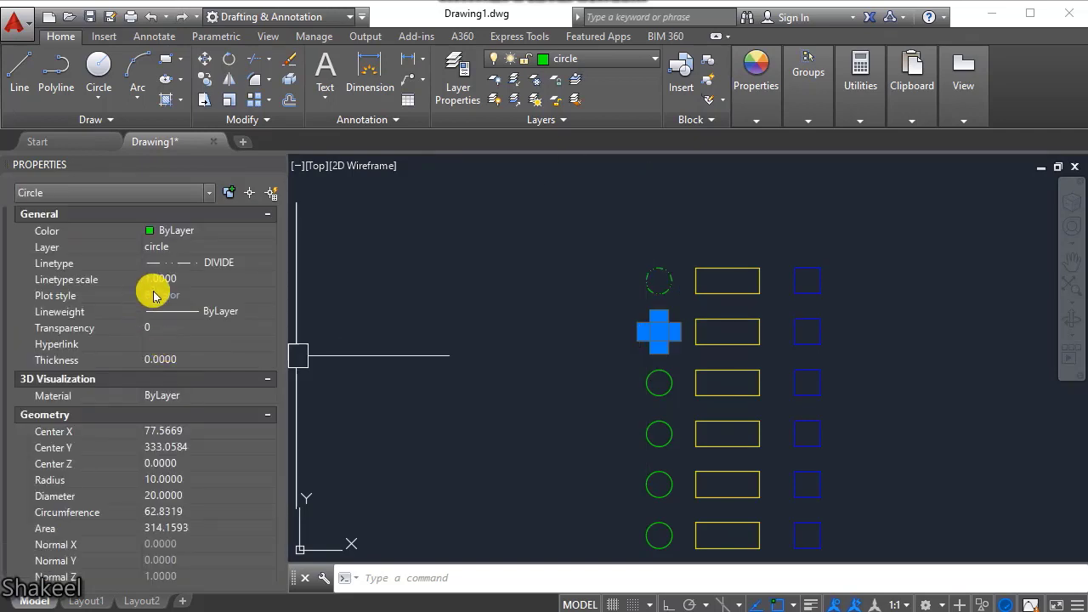
left_click(202, 280)
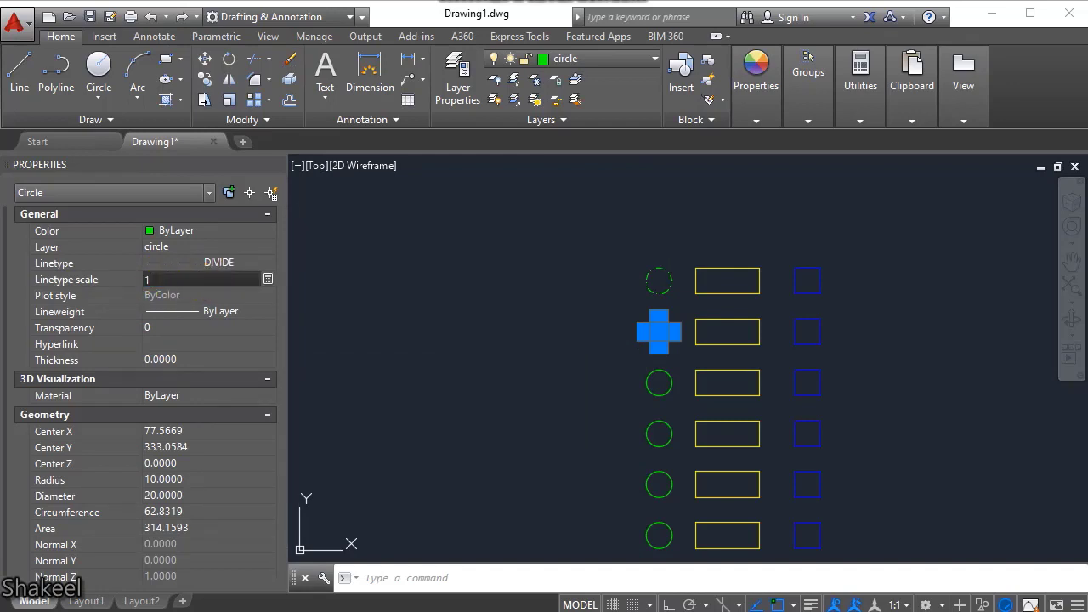
type("0")
key("Return")
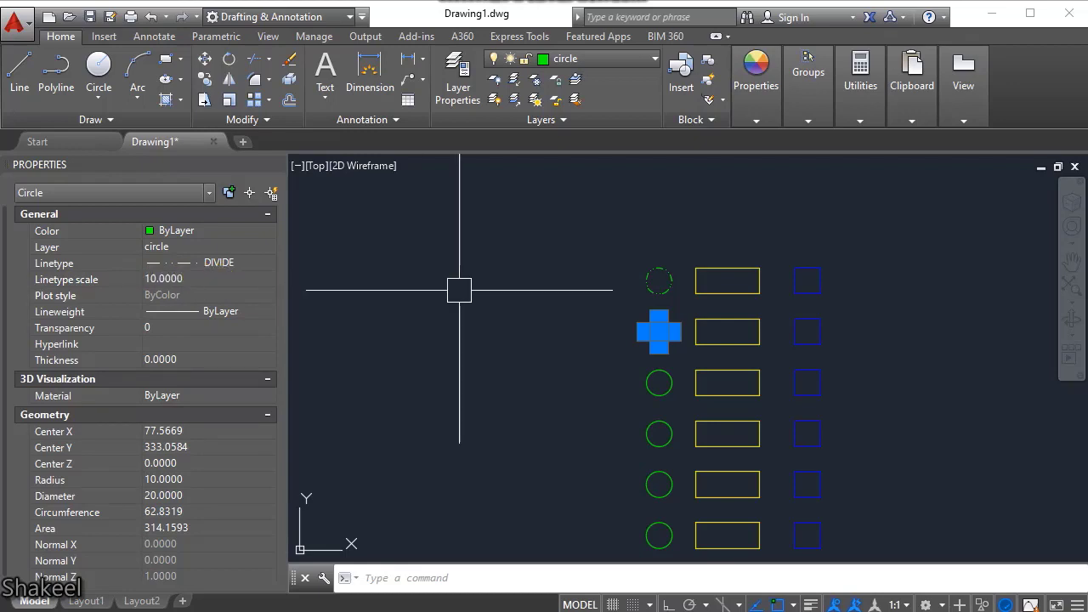
key("Escape")
scroll(651, 266, "up", 2)
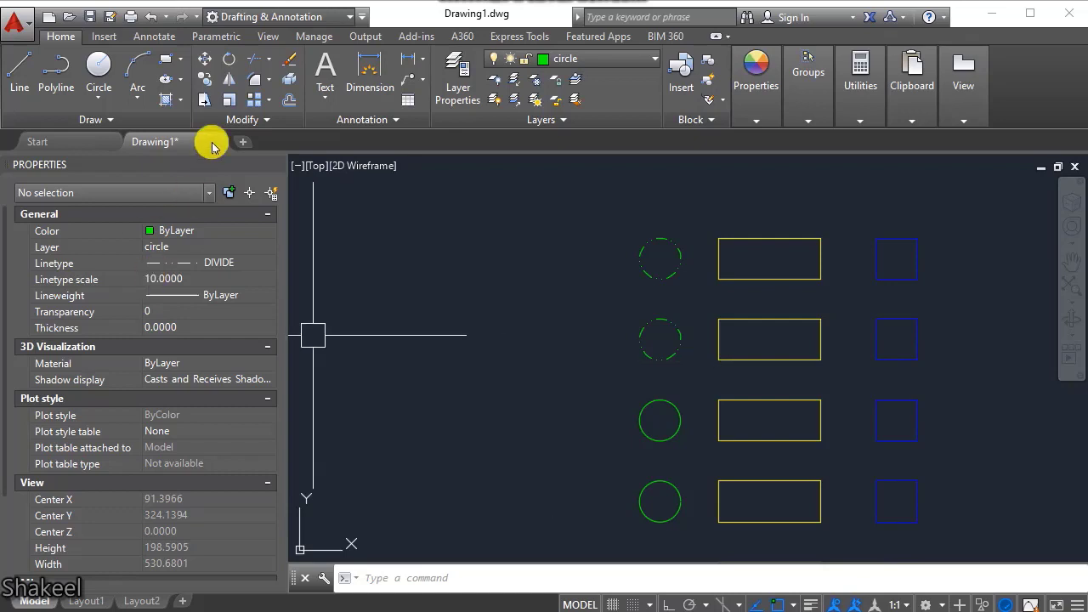
Close the Properties palette and raise transparency for new objects to 87.
left_click(274, 158)
scroll(644, 263, "down", 2)
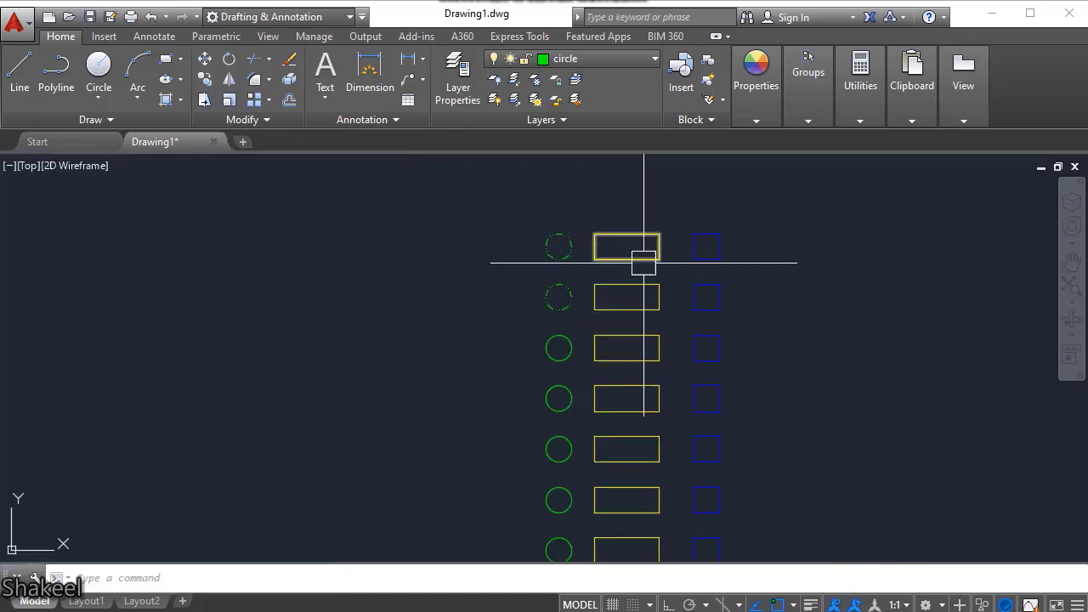
left_click(759, 115)
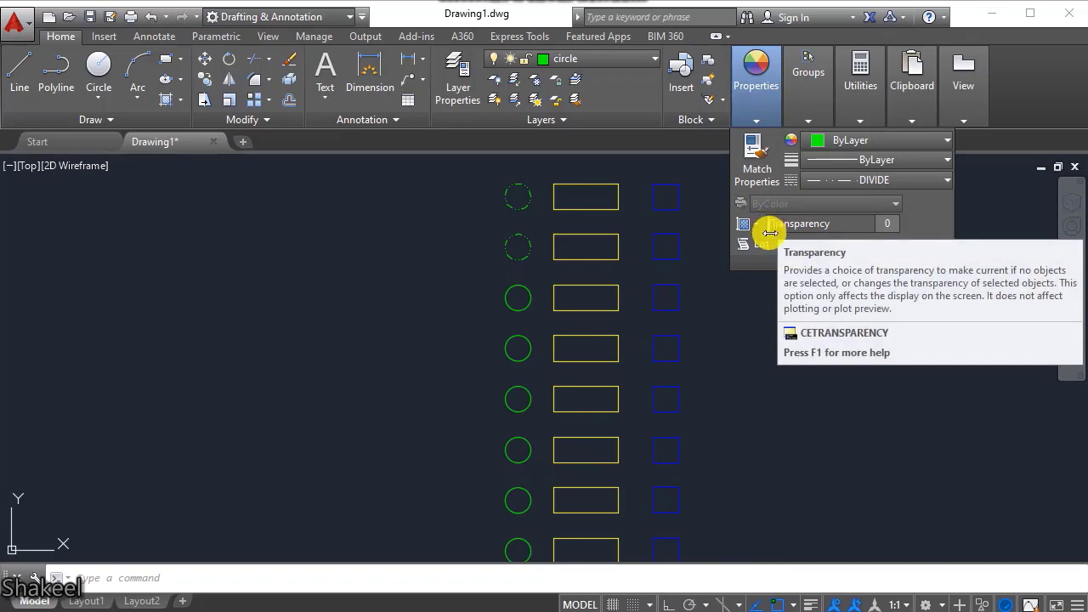
scroll(495, 269, "down", 3)
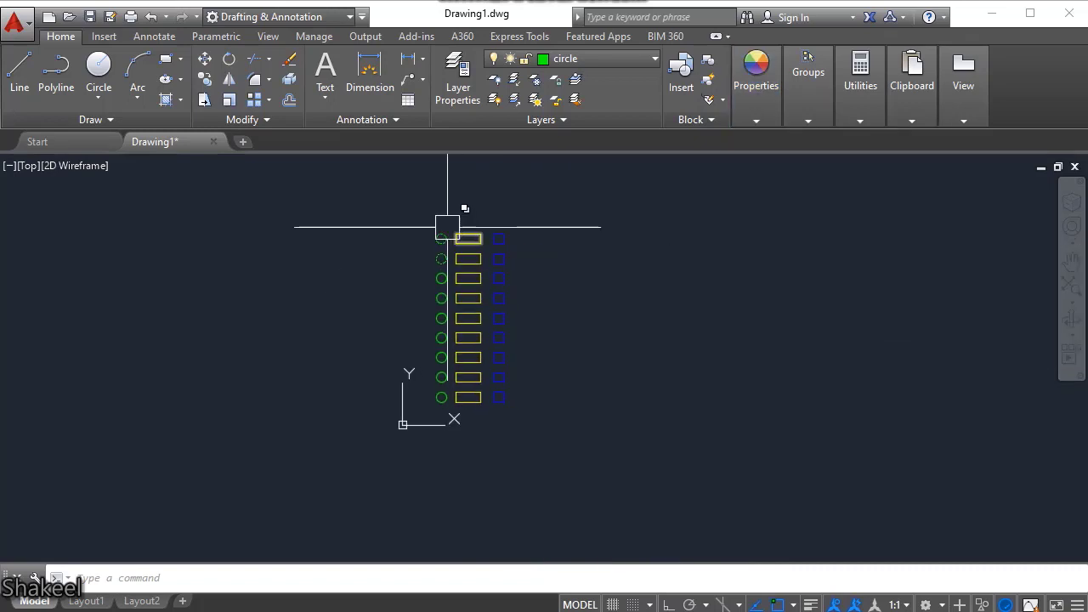
left_click(759, 116)
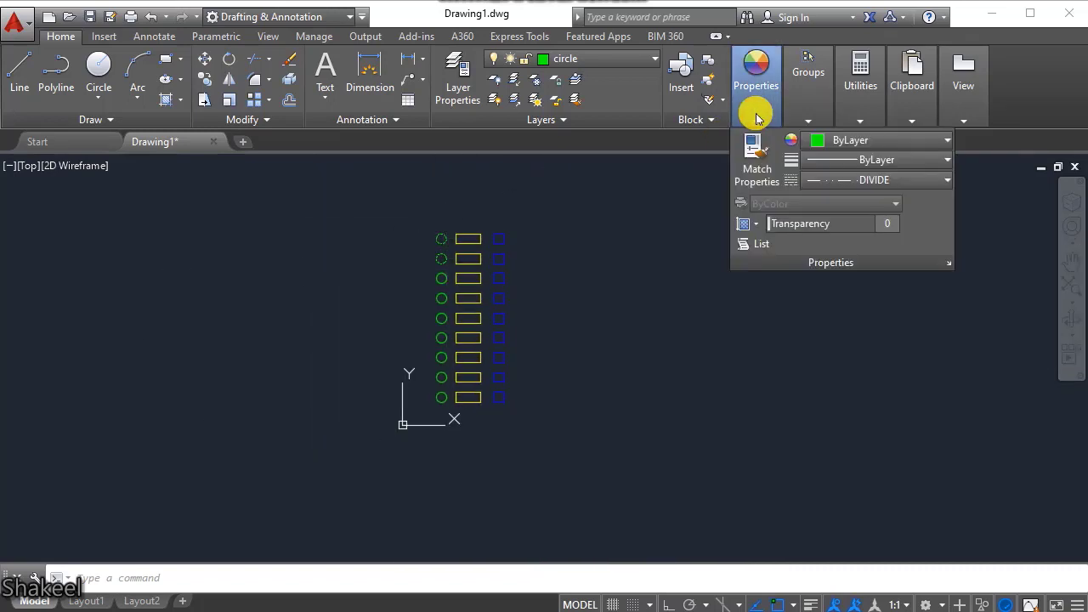
left_click(763, 113)
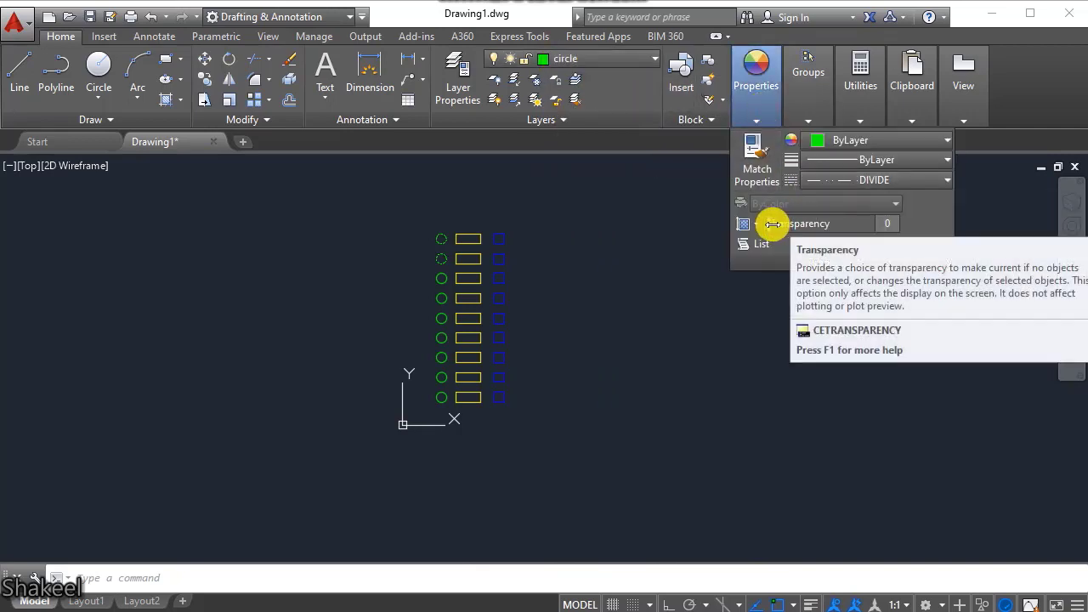
left_click_drag(771, 224, 898, 225)
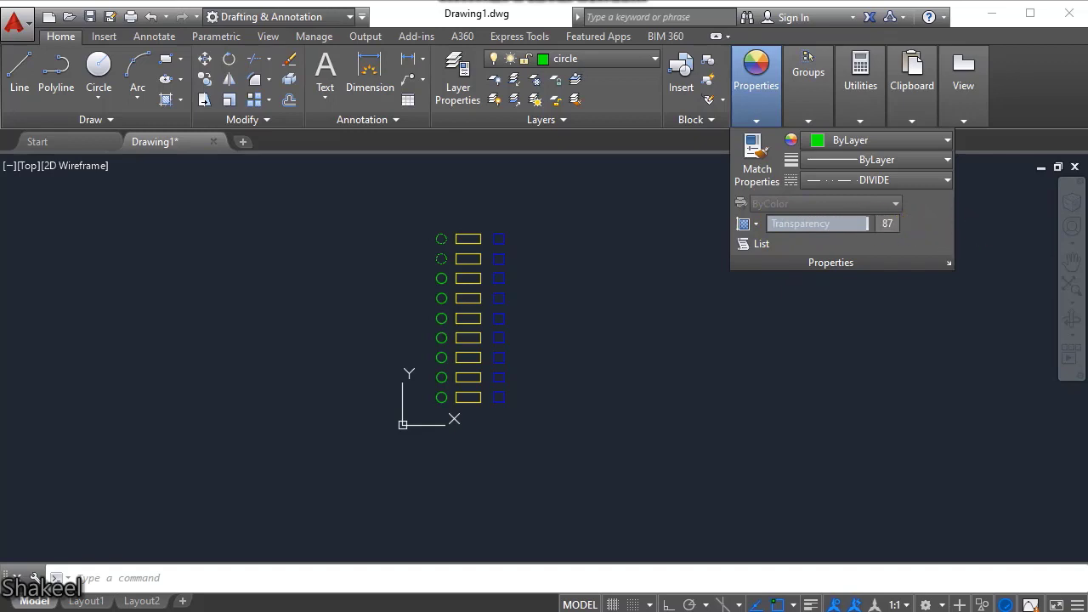
Draw a circle with the C command above the top of the columns.
scroll(428, 190, "up", 4)
middle_click_drag(472, 272, 515, 348)
type("c")
key("Return")
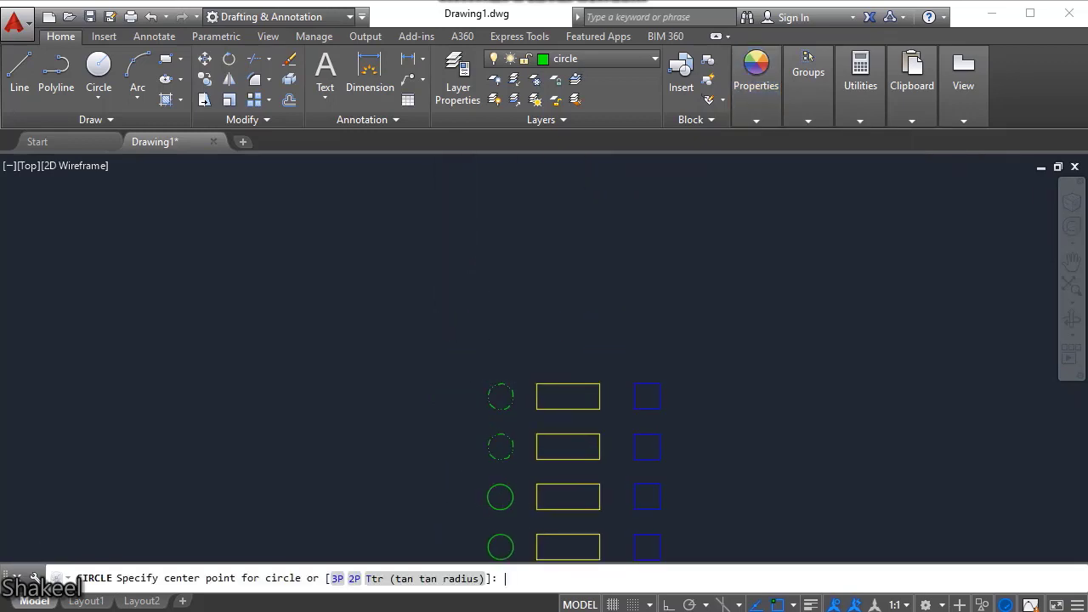
scroll(495, 361, "up", 4)
left_click(503, 288)
left_click(557, 338)
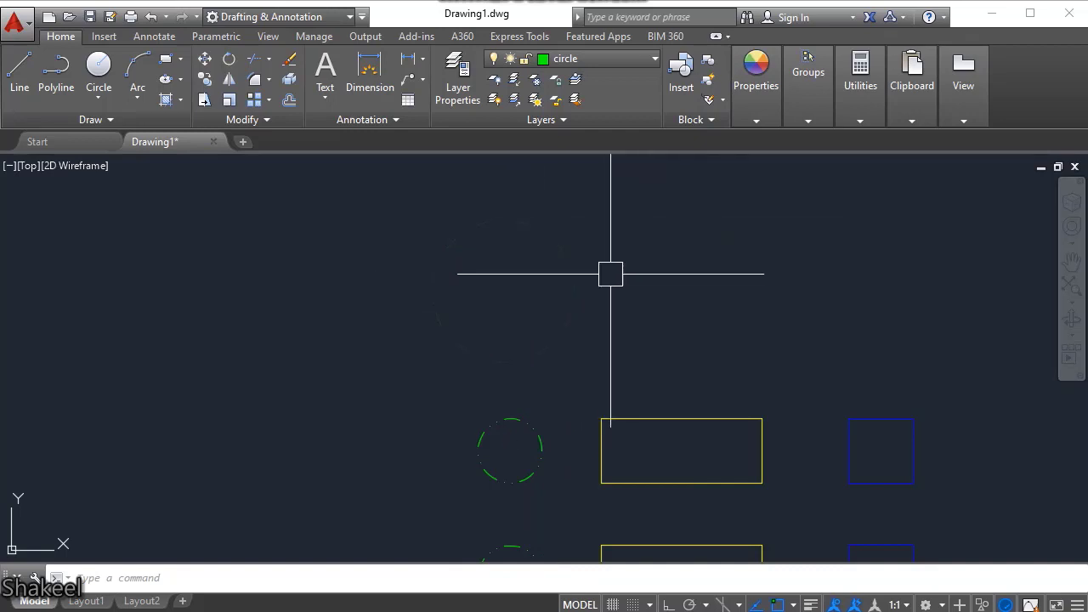
Set transparency for new objects back to 0.
left_click(748, 116)
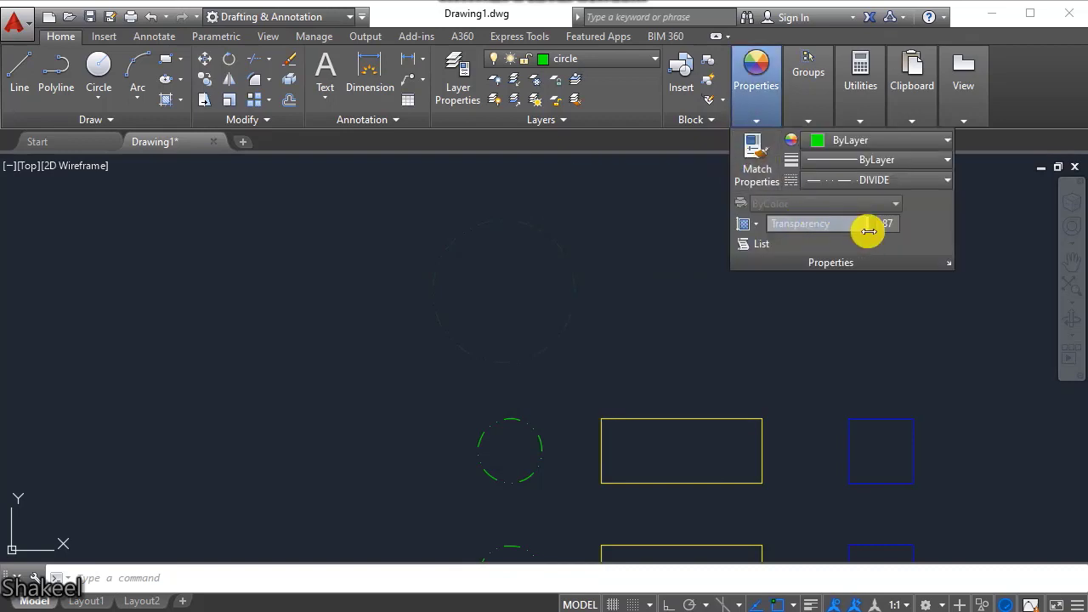
left_click_drag(870, 226, 762, 229)
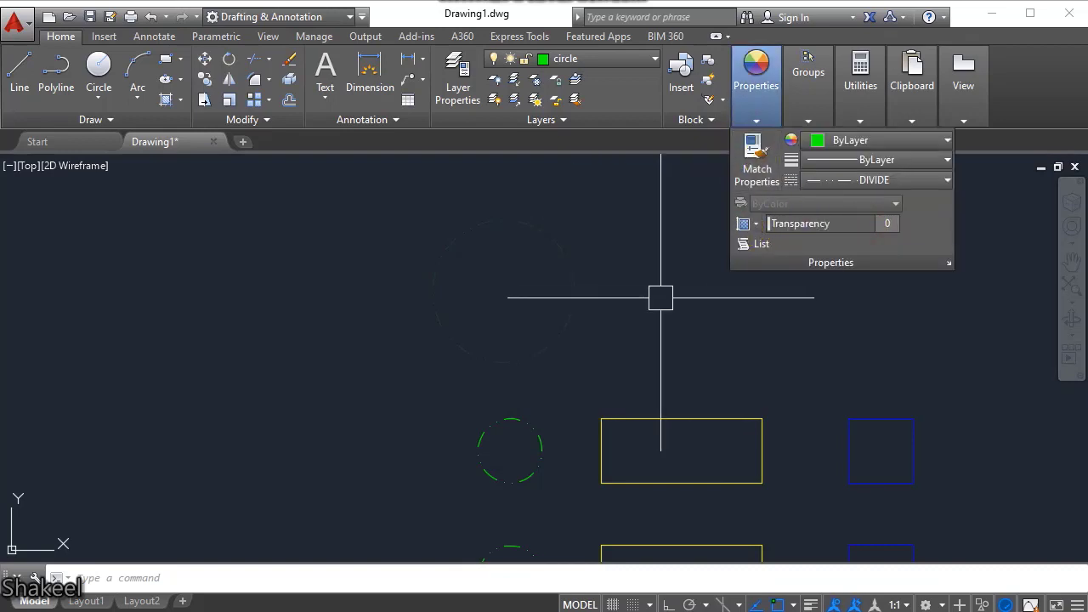
scroll(556, 305, "down", 2)
scroll(544, 368, "down", 4)
scroll(574, 276, "up", 4)
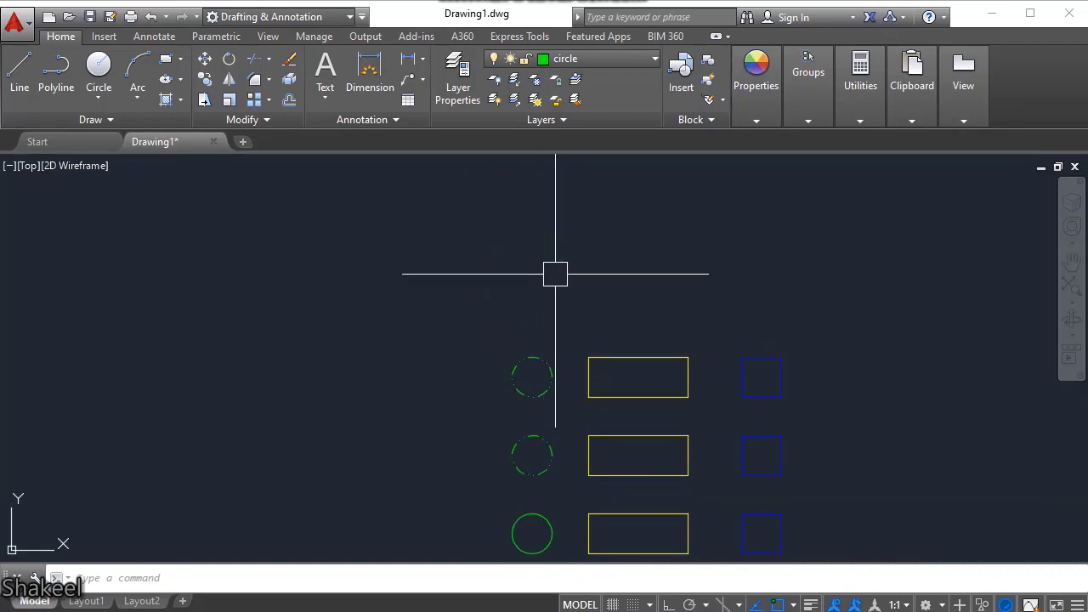
Set the faint circle's transparency to 0, keeping circle as the current layer.
left_click(544, 235)
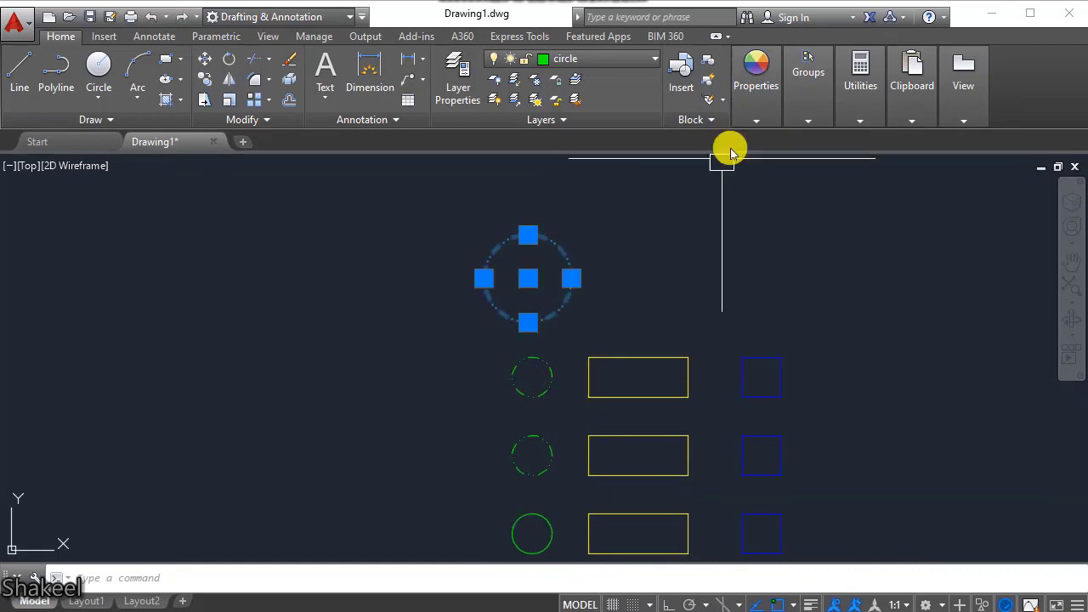
left_click(756, 81)
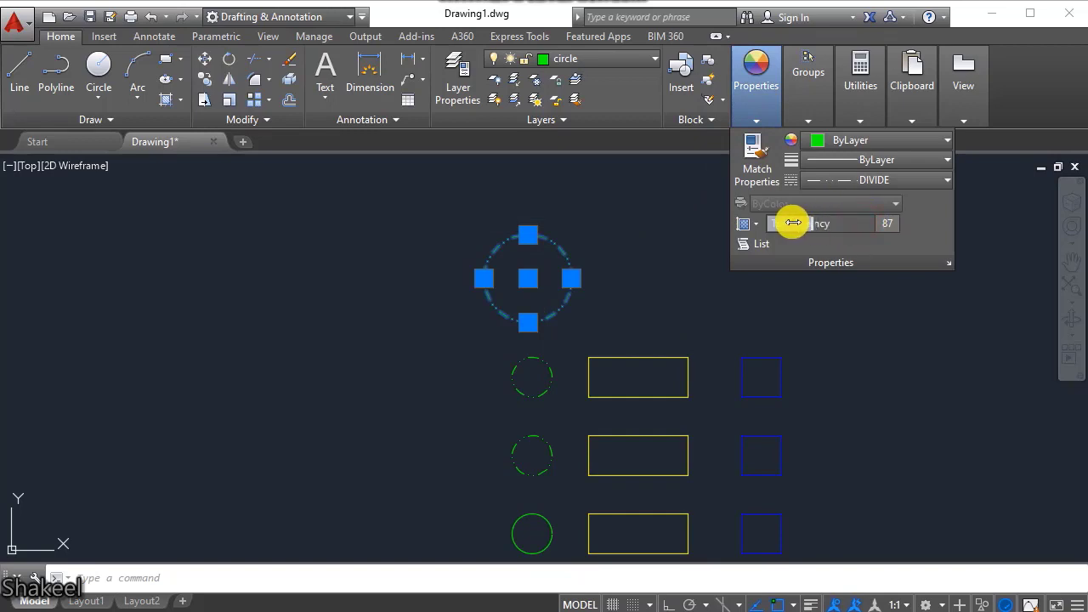
key("Escape")
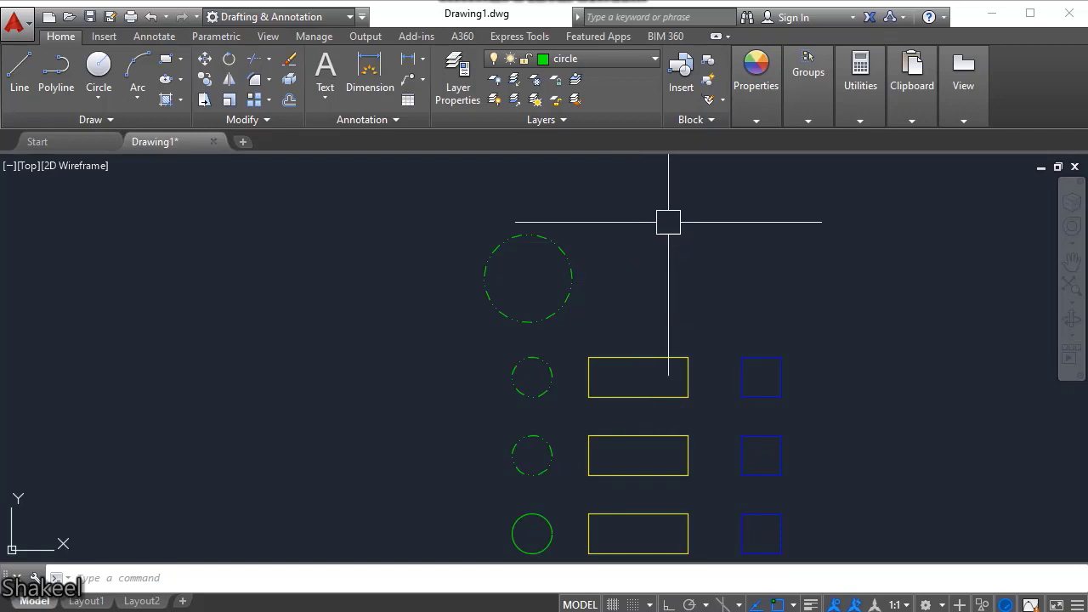
left_click(753, 85)
left_click(571, 59)
left_click(583, 54)
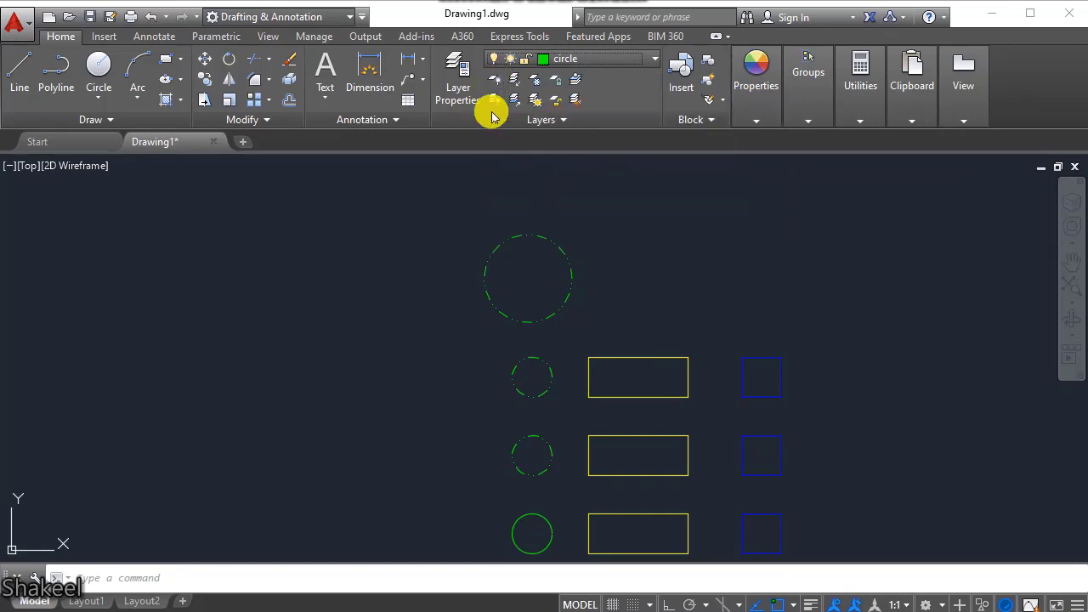
Switch off the rectangle layer by picking a rectangle with the Layer Off tool.
scroll(564, 274, "down", 5)
scroll(563, 274, "up", 2)
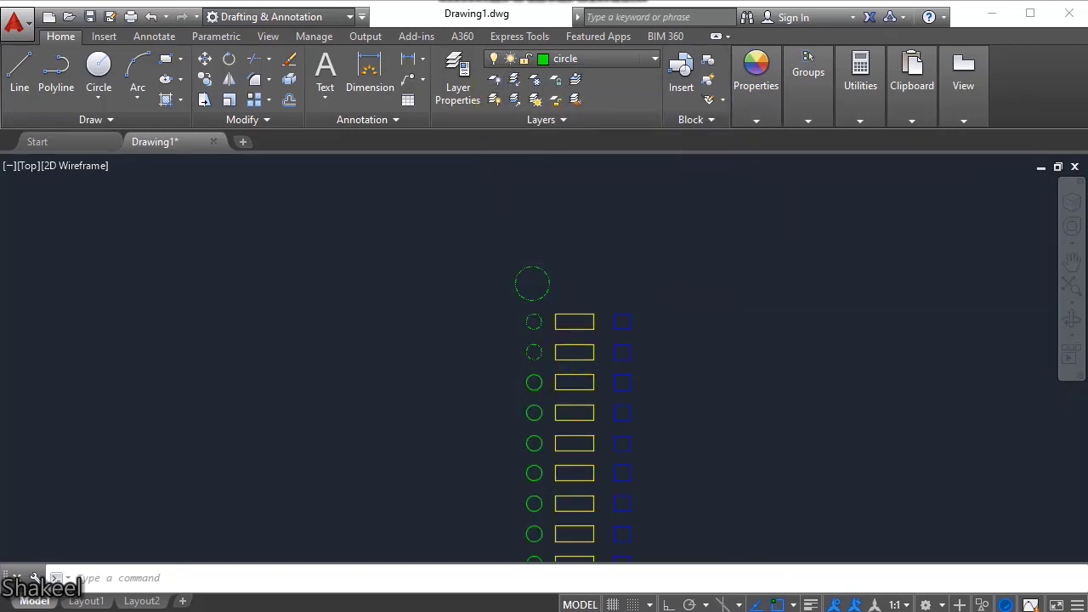
scroll(537, 296, "up", 1)
left_click(536, 296)
left_click(477, 271)
scroll(498, 272, "down", 4)
scroll(488, 194, "up", 2)
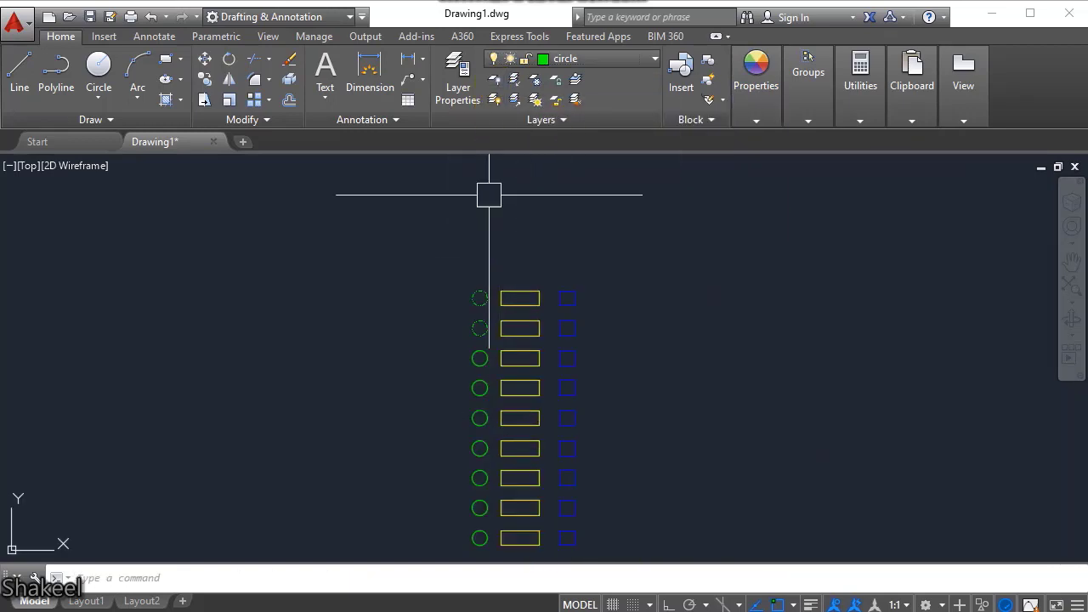
left_click(496, 83)
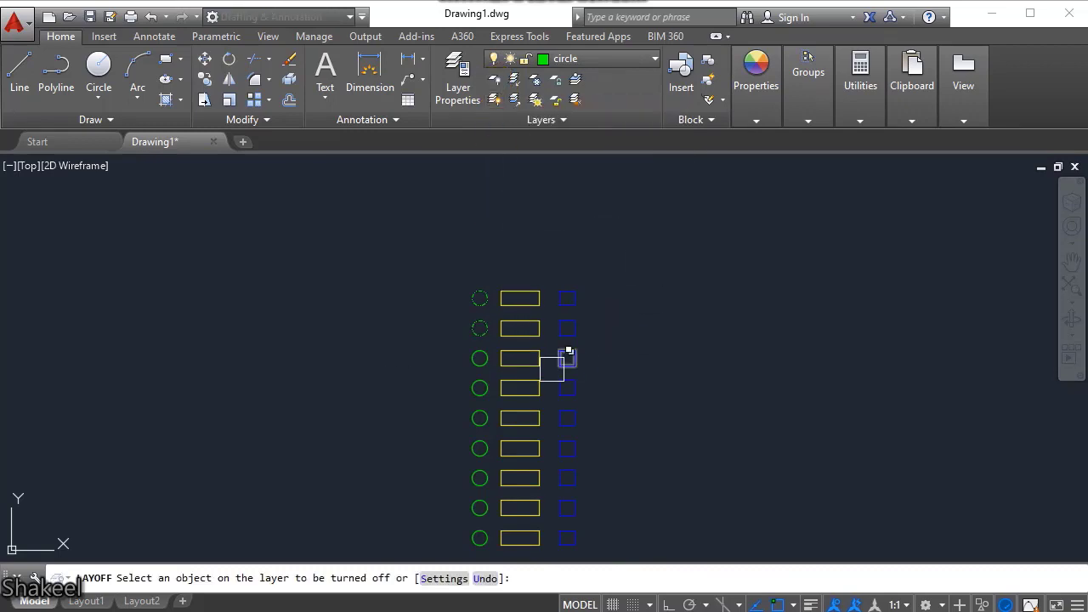
scroll(526, 306, "up", 3)
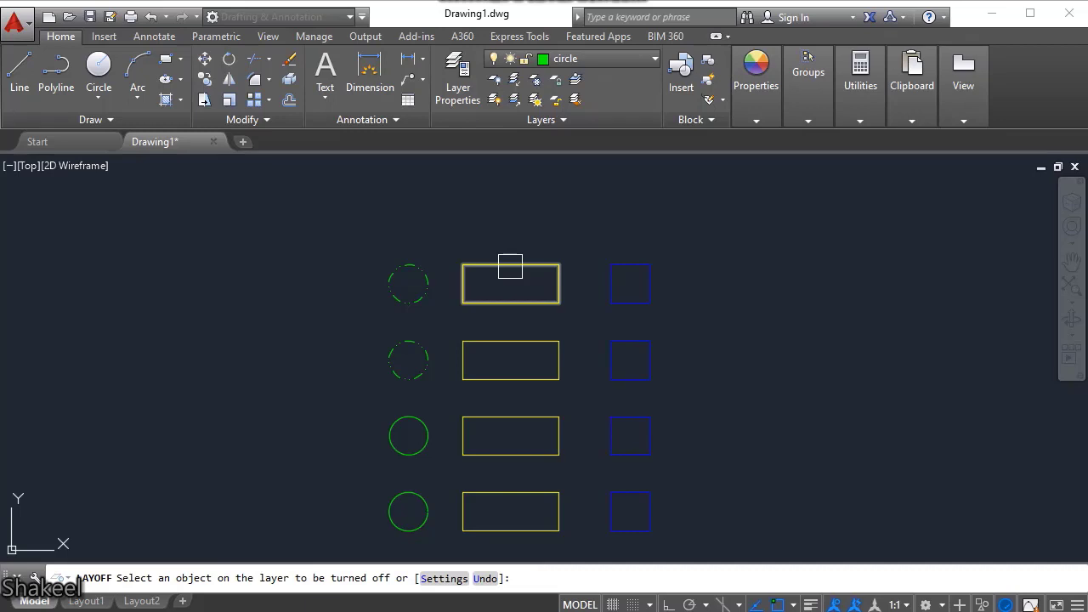
left_click(510, 266)
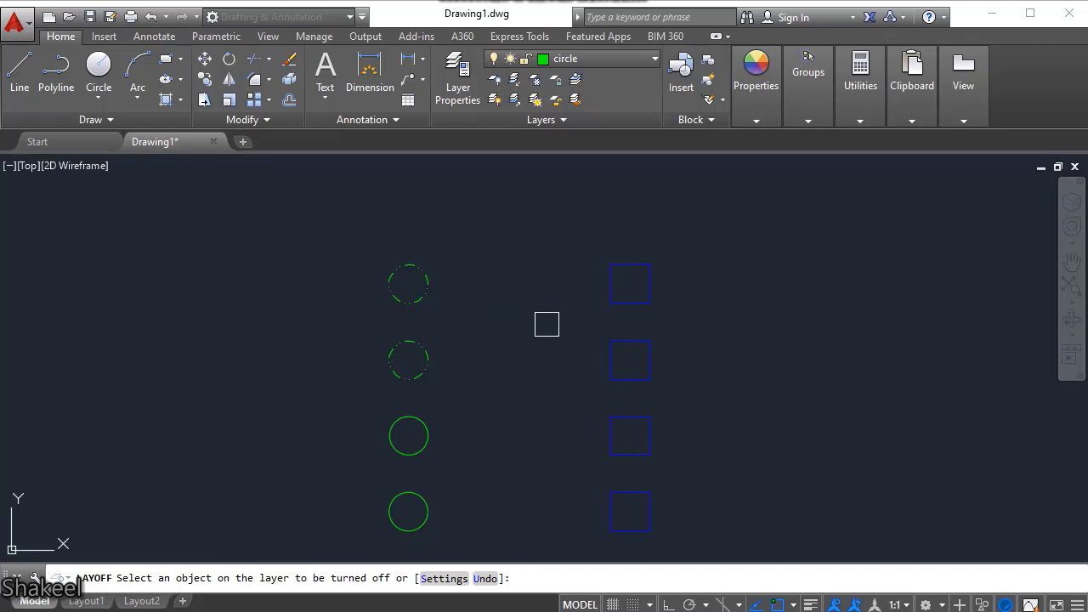
key("Return")
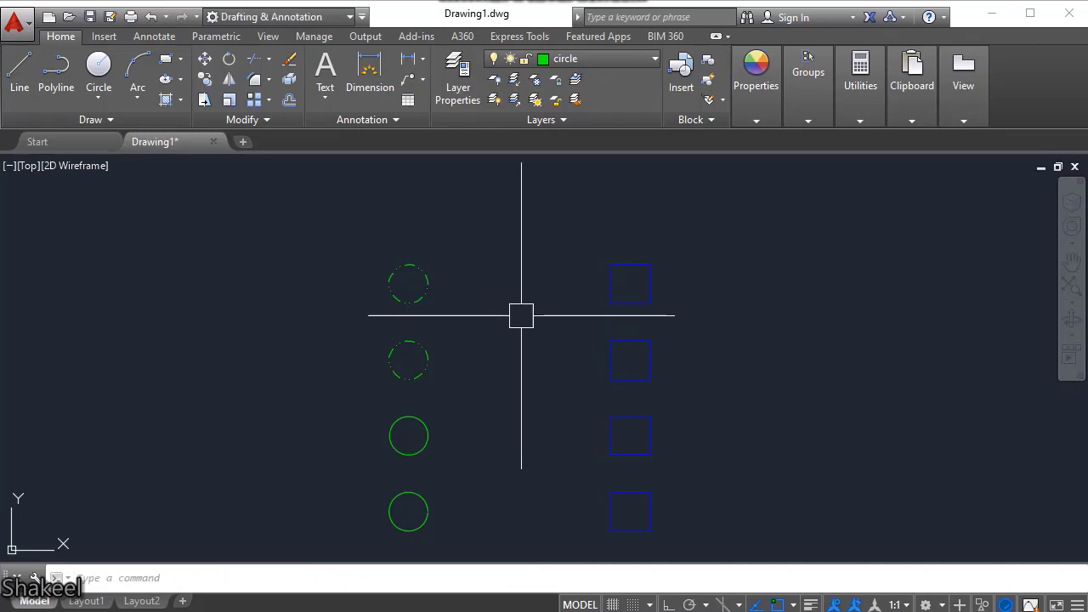
Turn all layers back on so the yellow rectangles reappear.
scroll(522, 319, "down", 6)
scroll(506, 374, "up", 3)
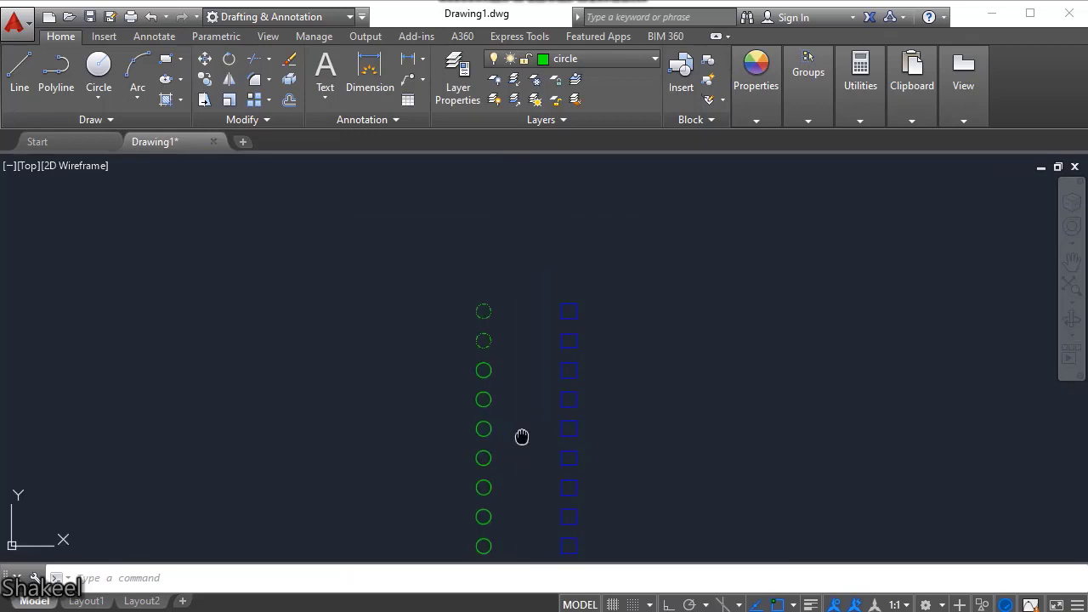
middle_click_drag(519, 436, 497, 332)
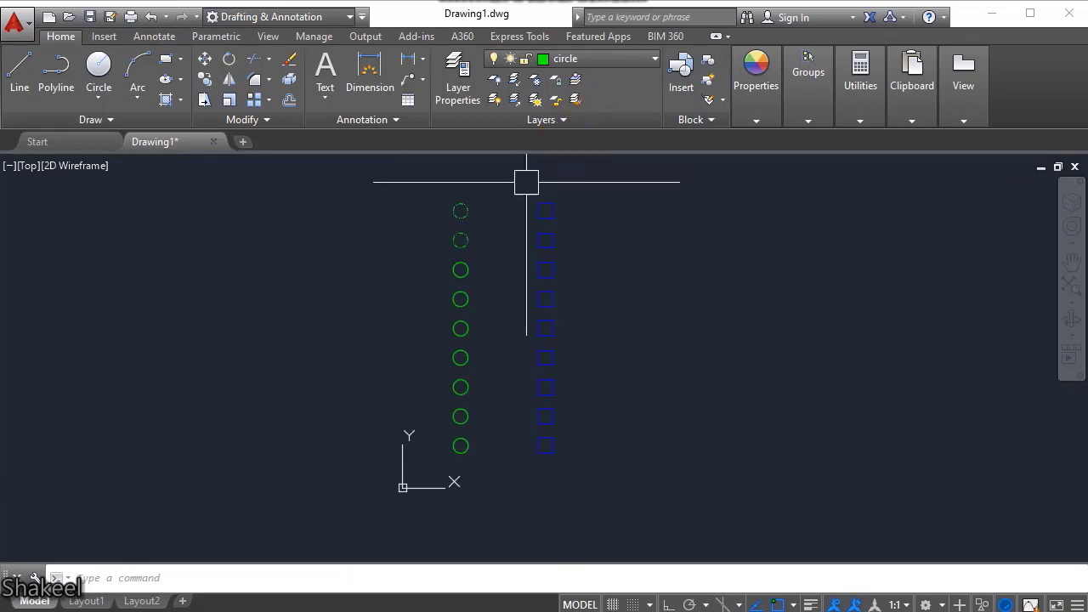
left_click(598, 60)
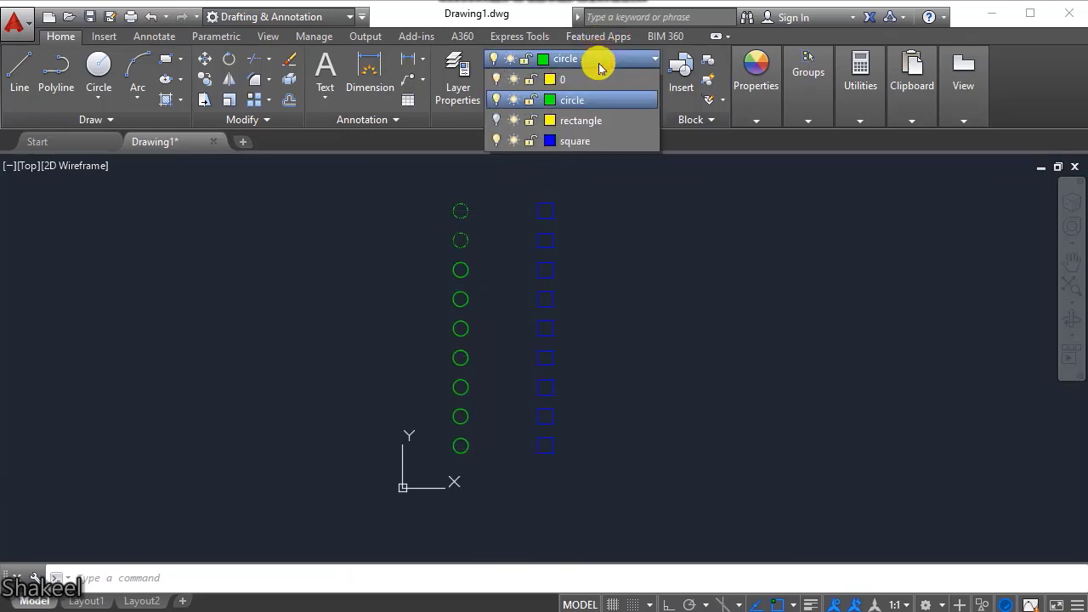
left_click(501, 100)
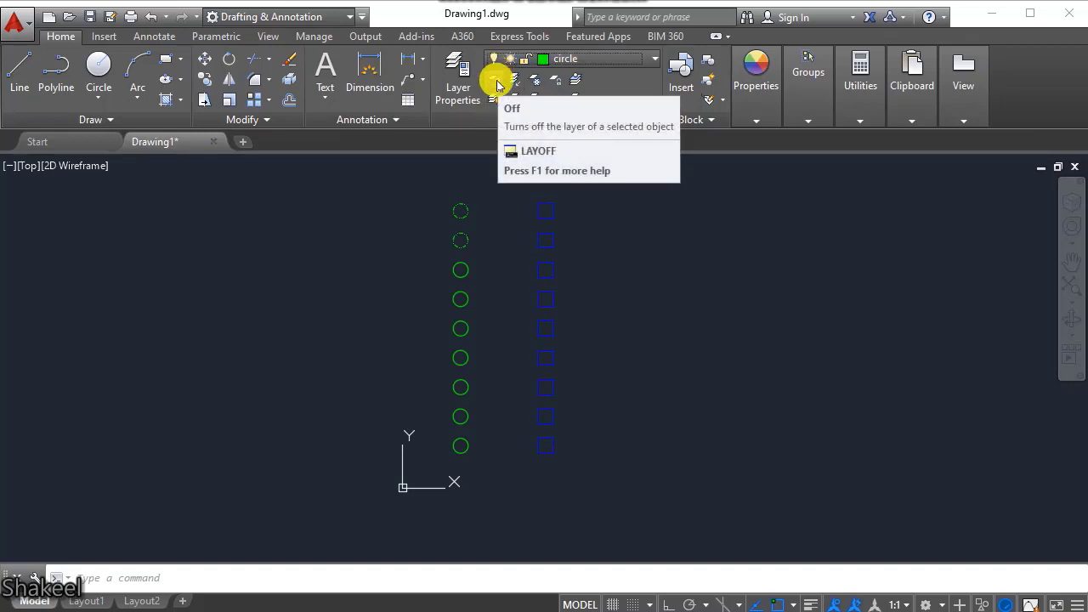
left_click(494, 99)
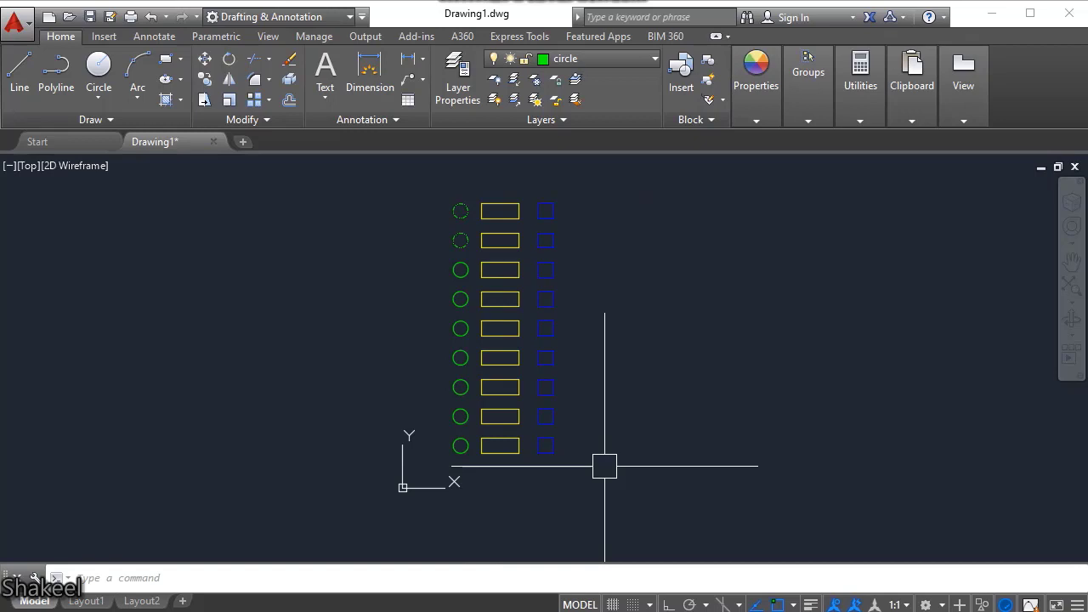
Isolate the rectangle layer by picking a rectangle, fading the circles and squares.
left_click(515, 94)
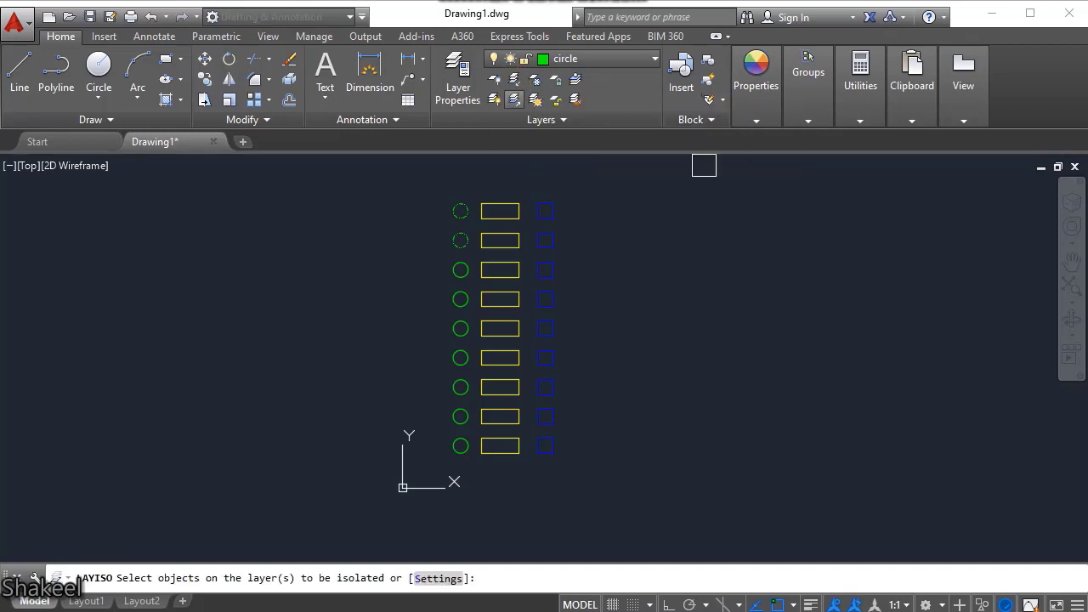
scroll(495, 206, "up", 2)
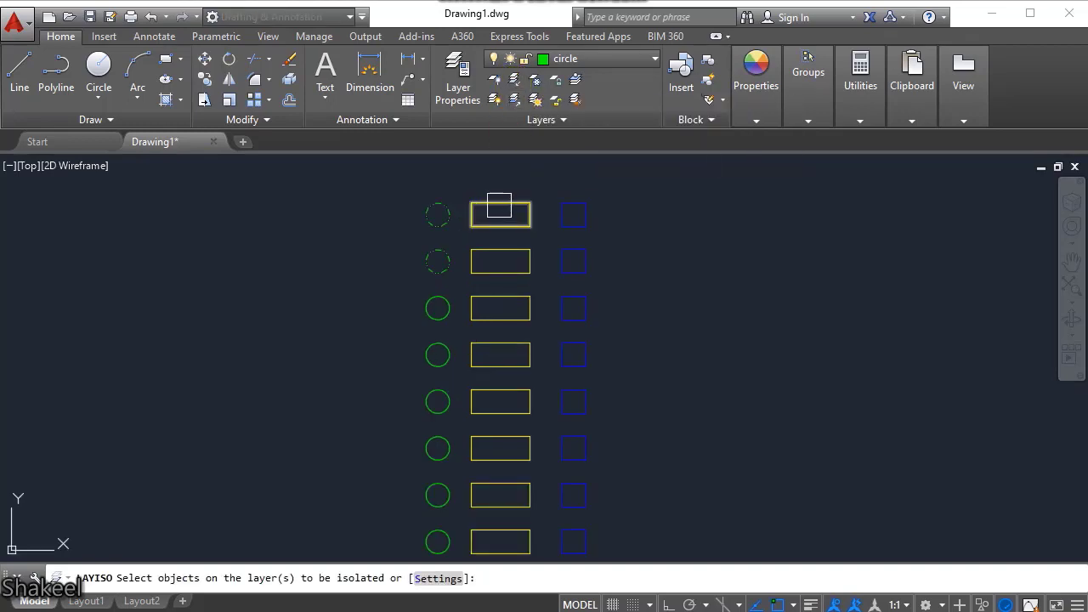
left_click(493, 249)
key("Return")
scroll(573, 232, "down", 4)
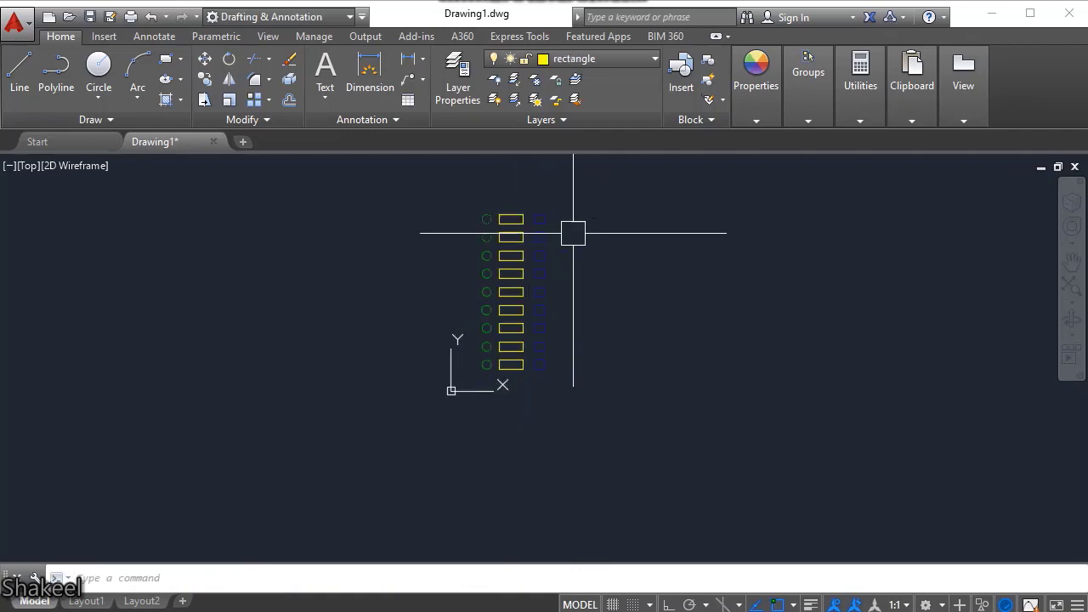
scroll(573, 233, "up", 2)
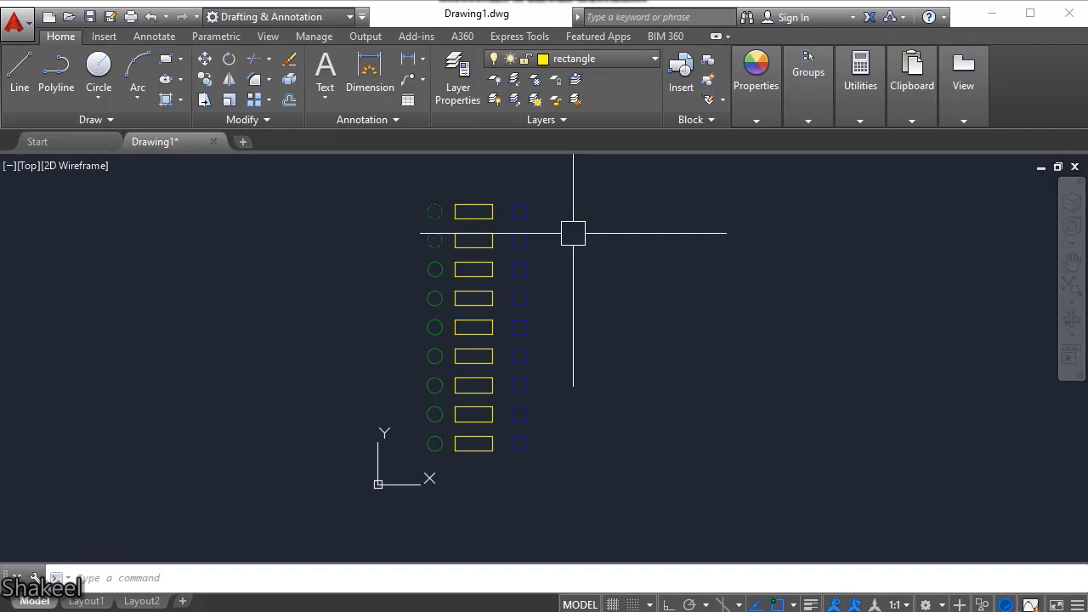
scroll(519, 195, "up", 4)
Window-select all the shape columns, then clear the selection.
left_click(716, 182)
scroll(595, 247, "down", 6)
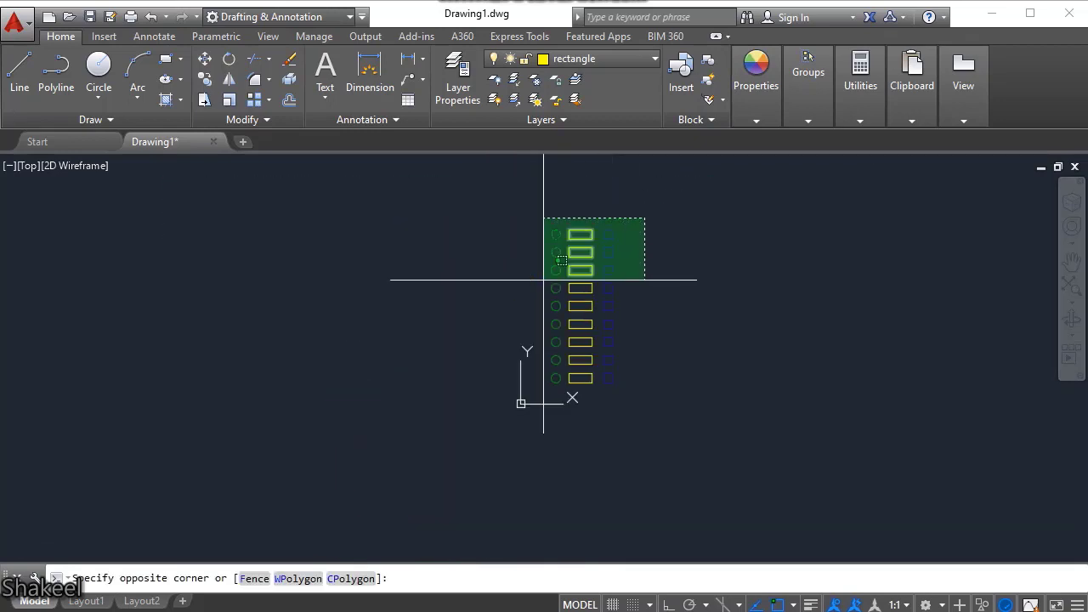
left_click(497, 408)
scroll(612, 246, "up", 4)
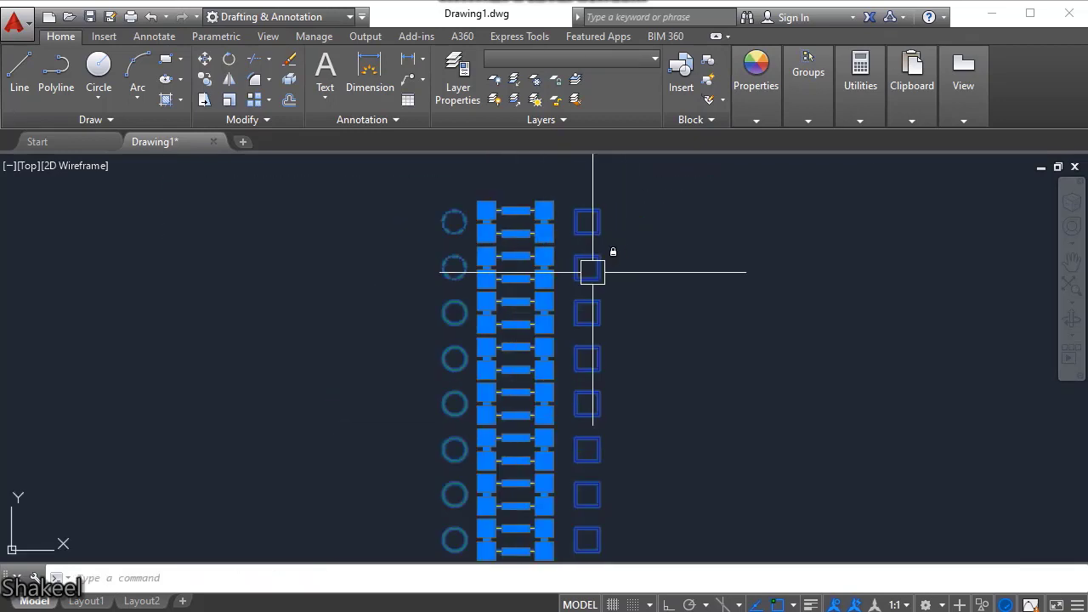
scroll(488, 235, "down", 5)
scroll(469, 229, "up", 5)
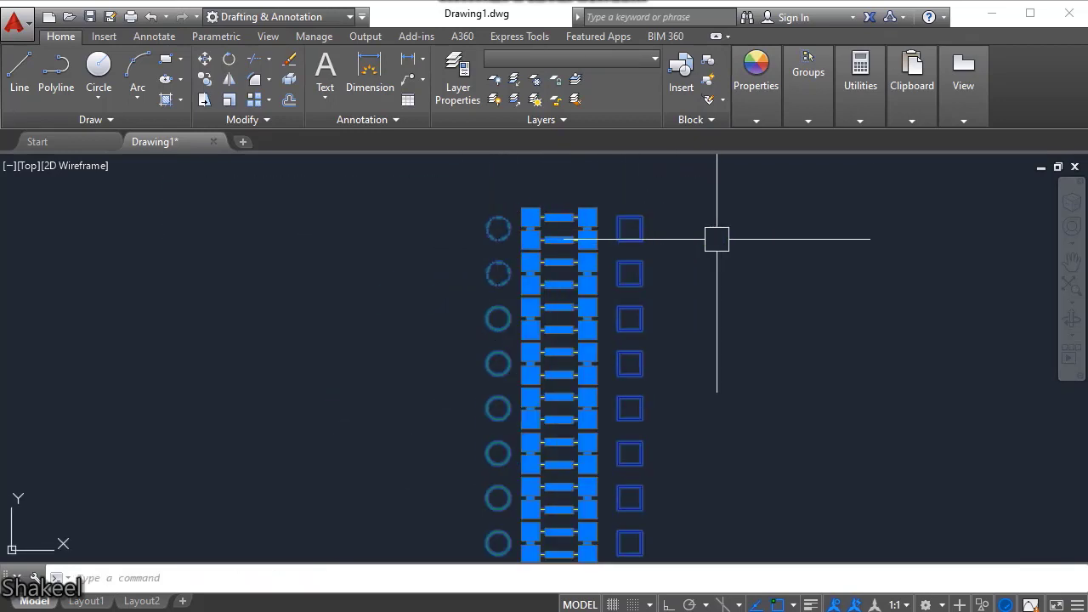
scroll(340, 238, "down", 4)
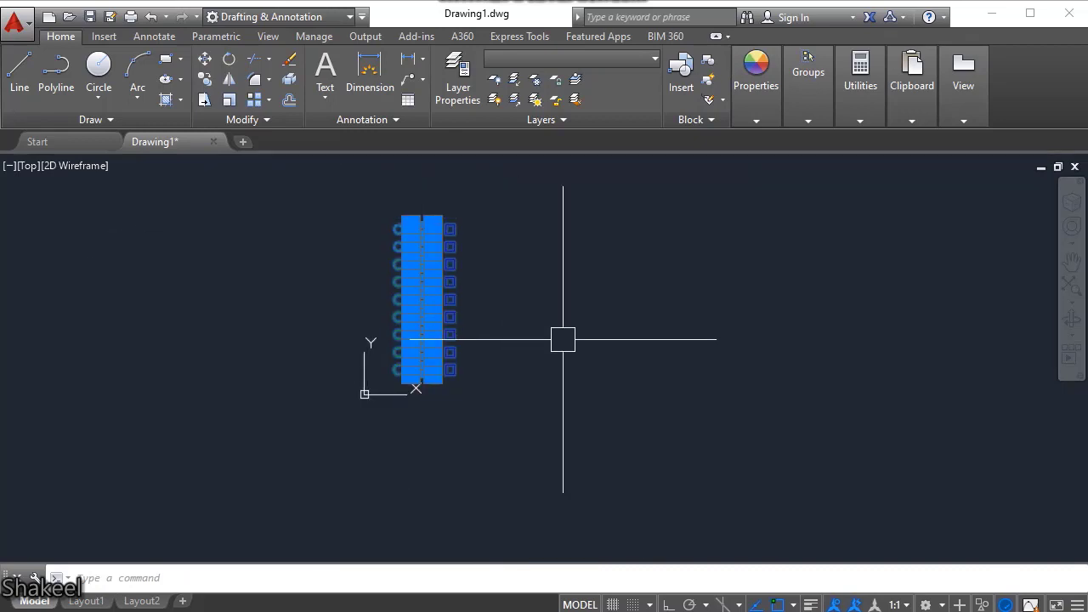
scroll(420, 238, "up", 3)
key("Escape")
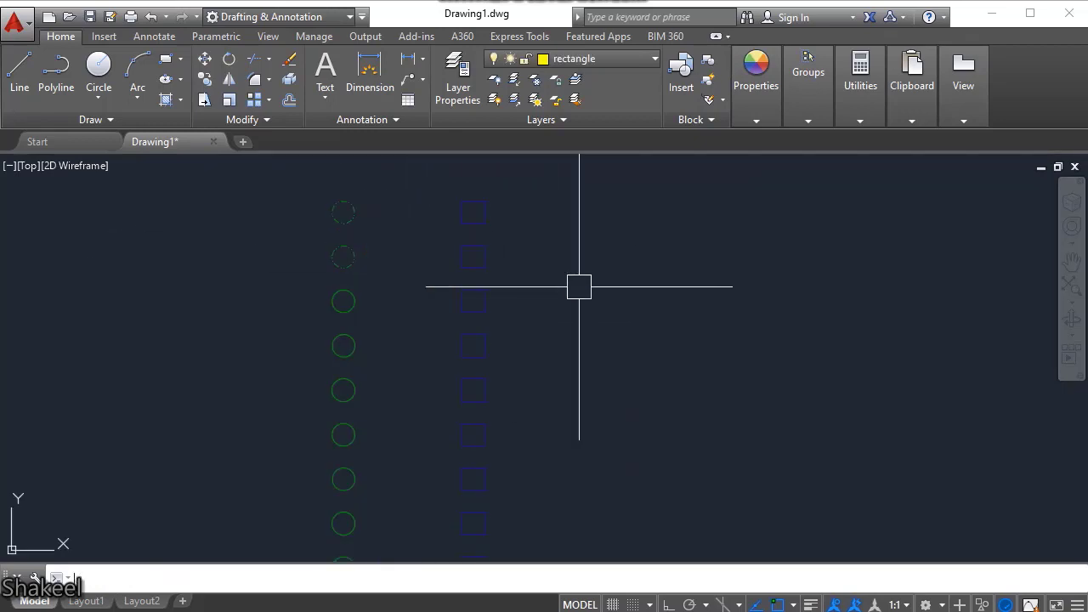
scroll(430, 204, "down", 2)
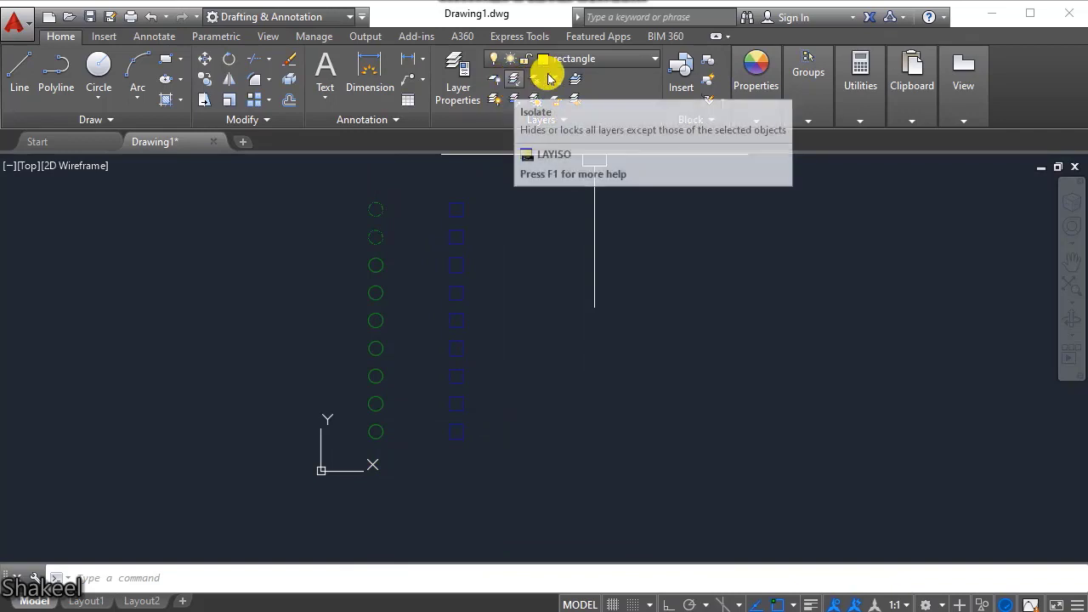
Keep rectangle as the current layer and unisolate to restore the faded layers.
left_click(569, 60)
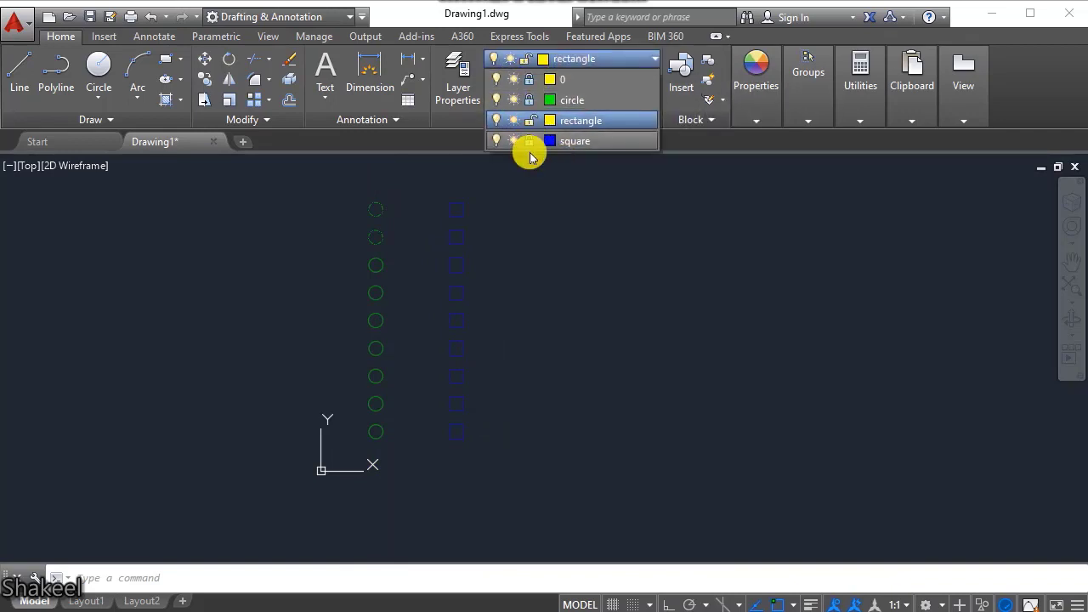
left_click(566, 119)
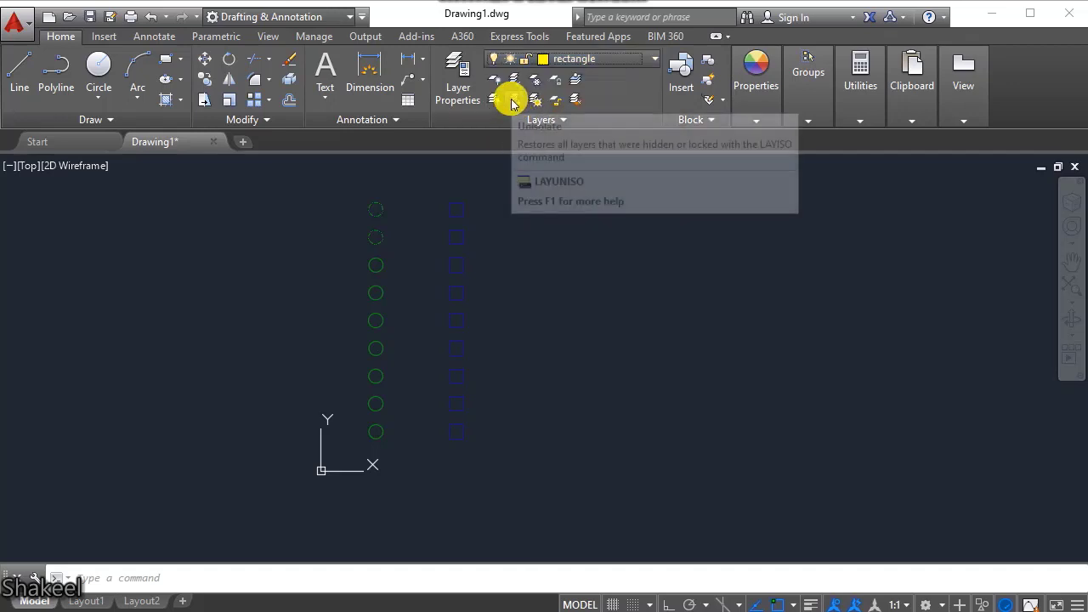
left_click(510, 100)
scroll(455, 248, "up", 2)
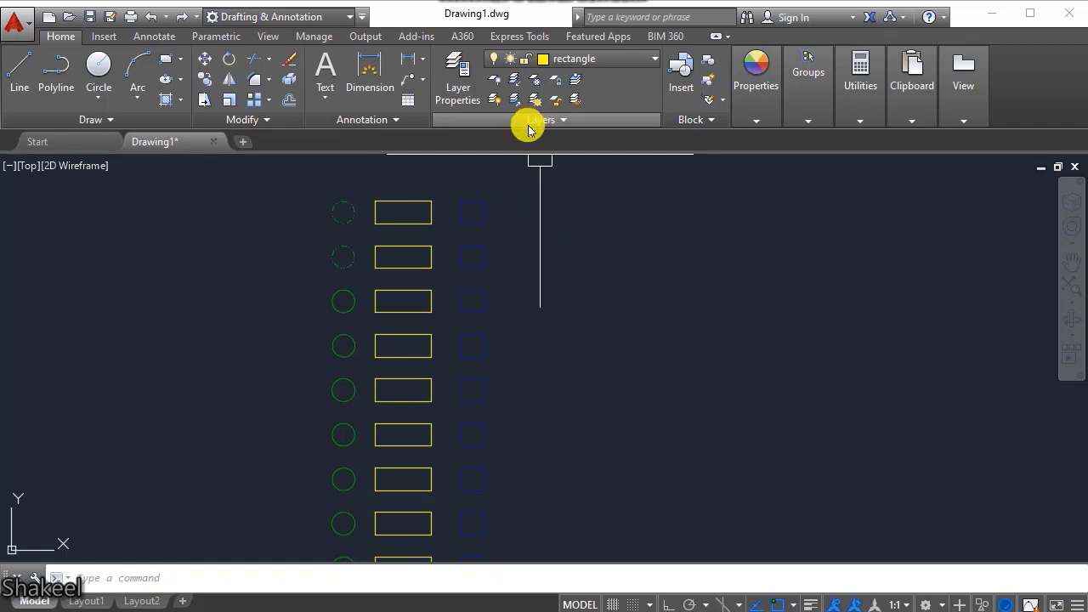
Make circle current, freeze the rectangle layer via a picked rectangle, then Thaw All Layers.
left_click(516, 101)
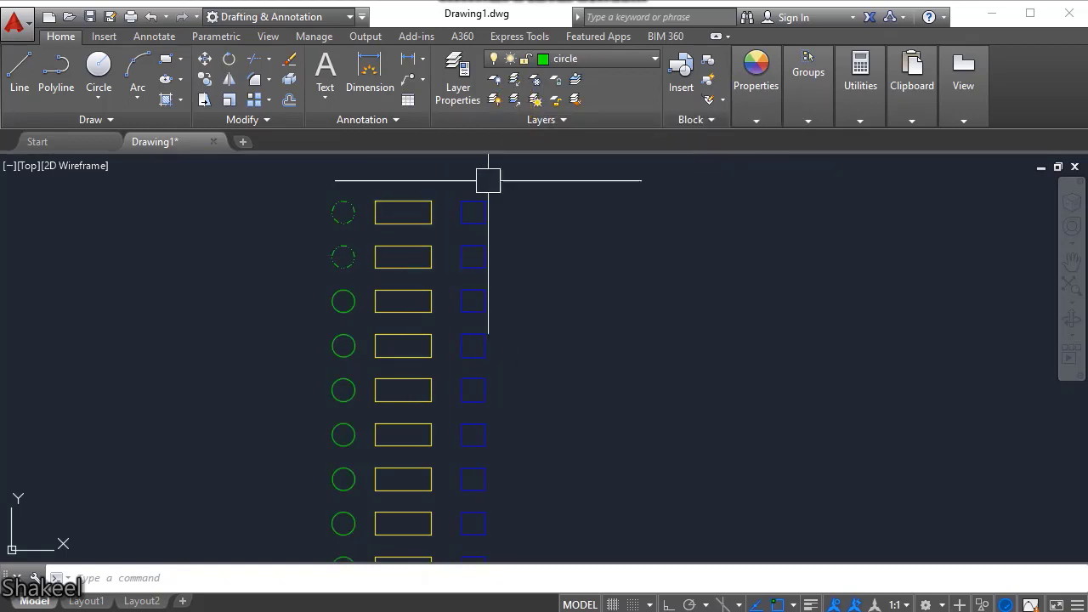
scroll(487, 345, "down", 3)
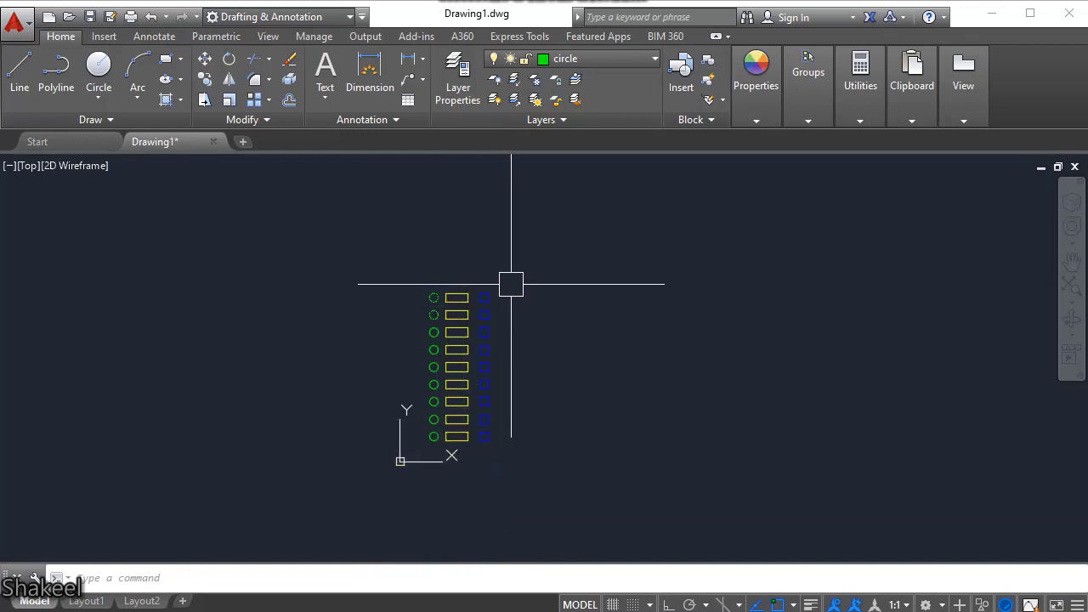
left_click(537, 85)
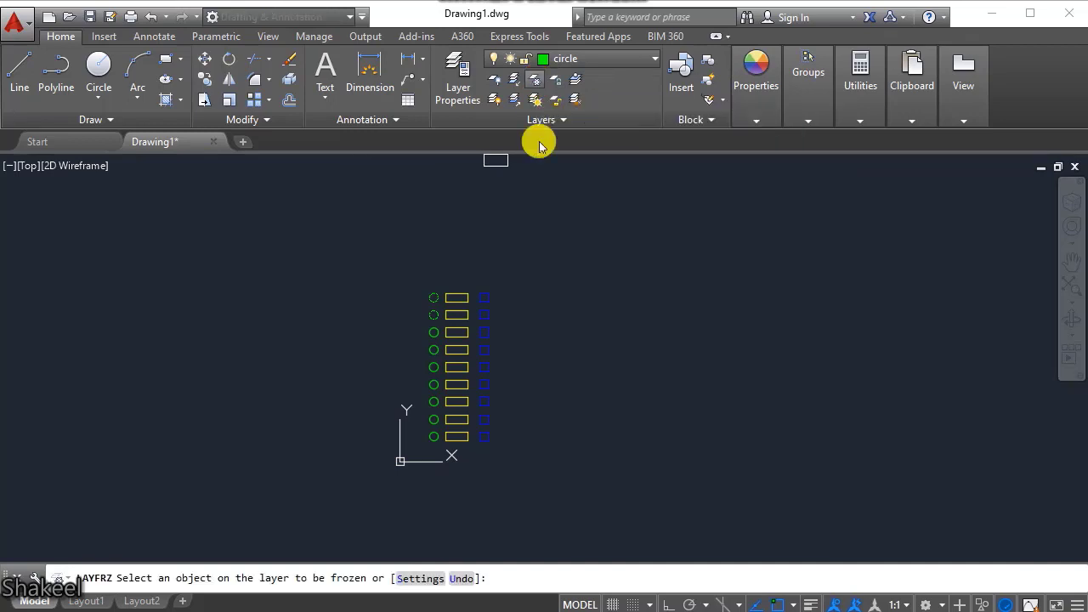
scroll(466, 303, "up", 5)
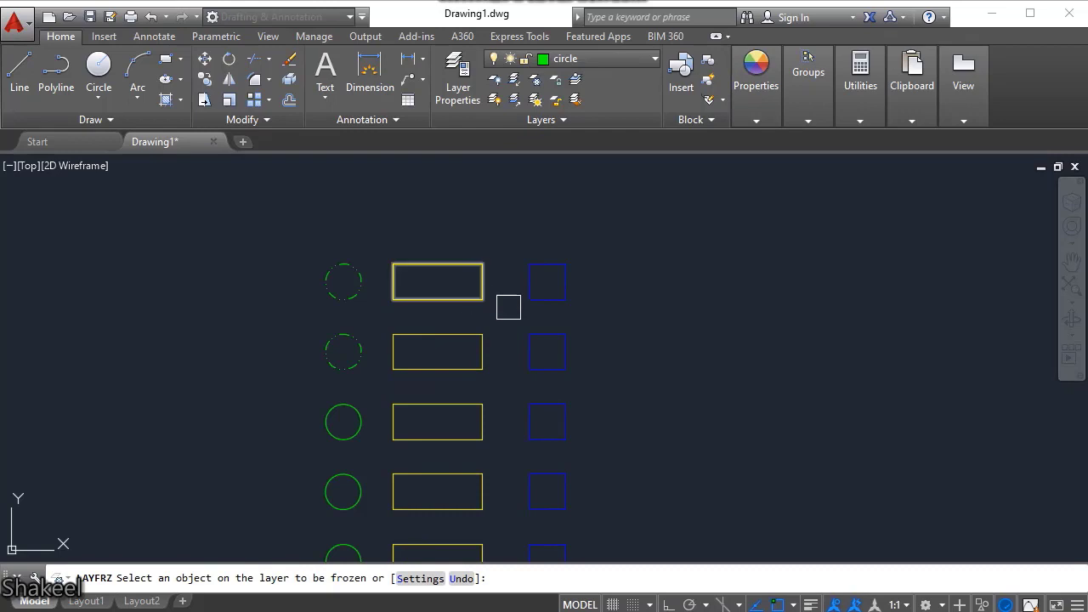
left_click(454, 296)
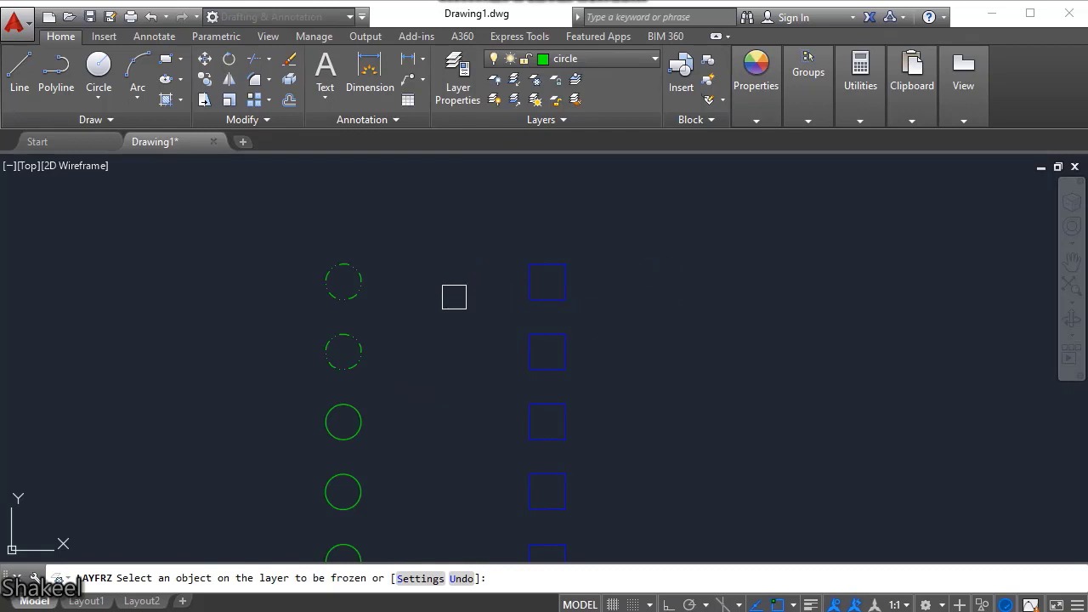
key("Return")
scroll(476, 314, "down", 4)
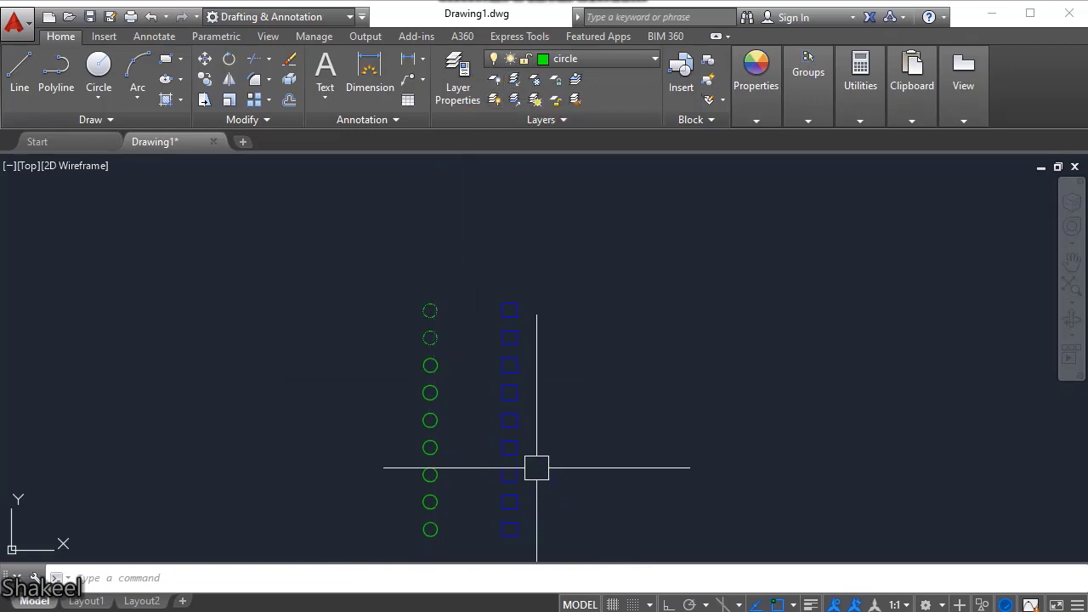
left_click(533, 104)
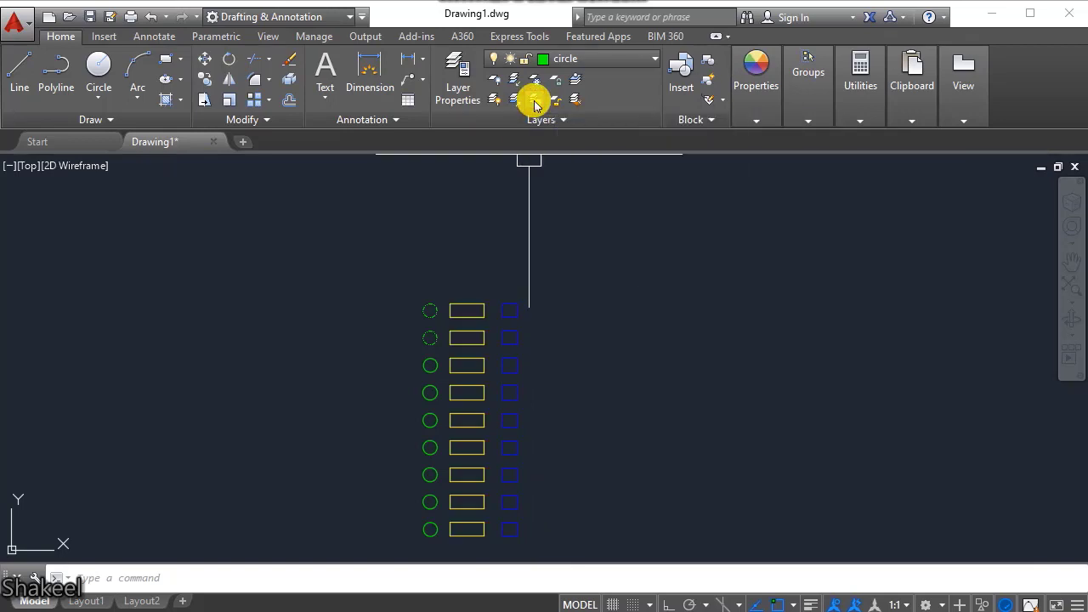
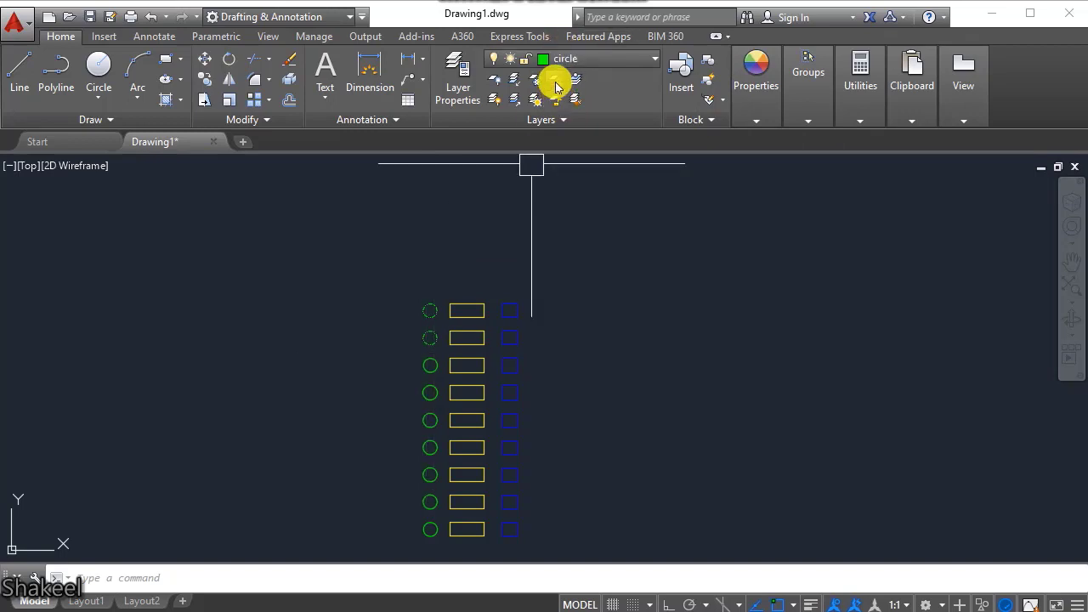
Lock the rectangle layer by picking a rectangle, then select the rectangle column to check it.
left_click(555, 87)
scroll(468, 308, "up", 4)
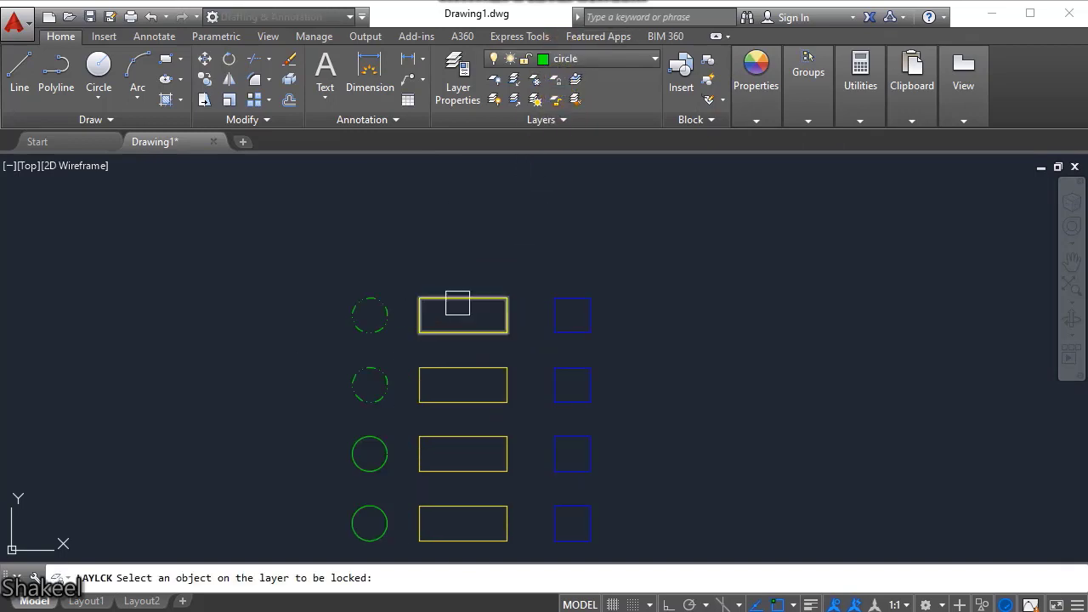
left_click(454, 300)
scroll(486, 342, "down", 4)
left_click(503, 226)
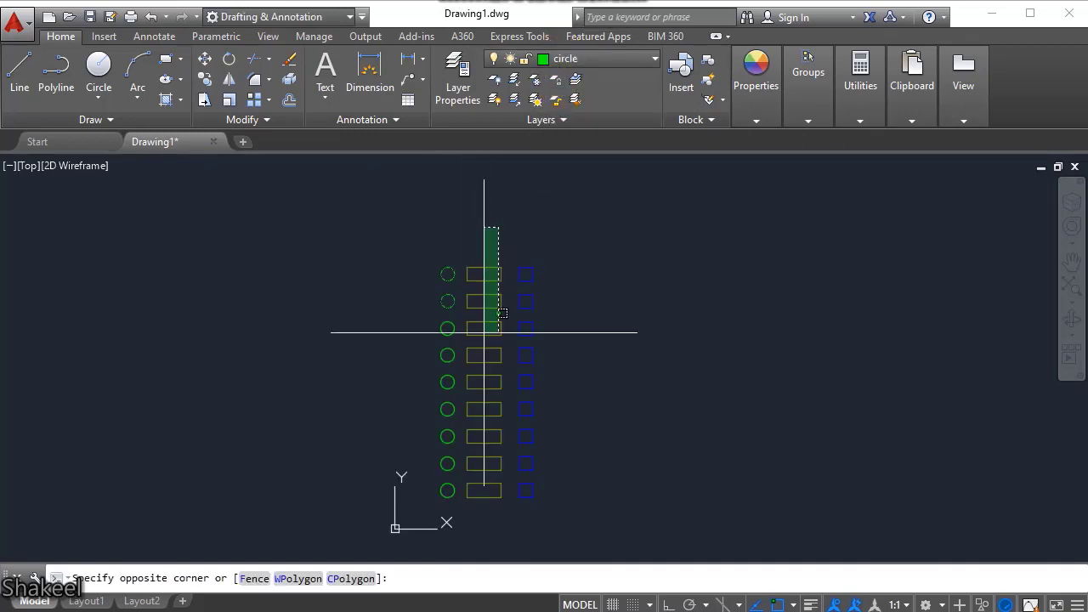
left_click(478, 515)
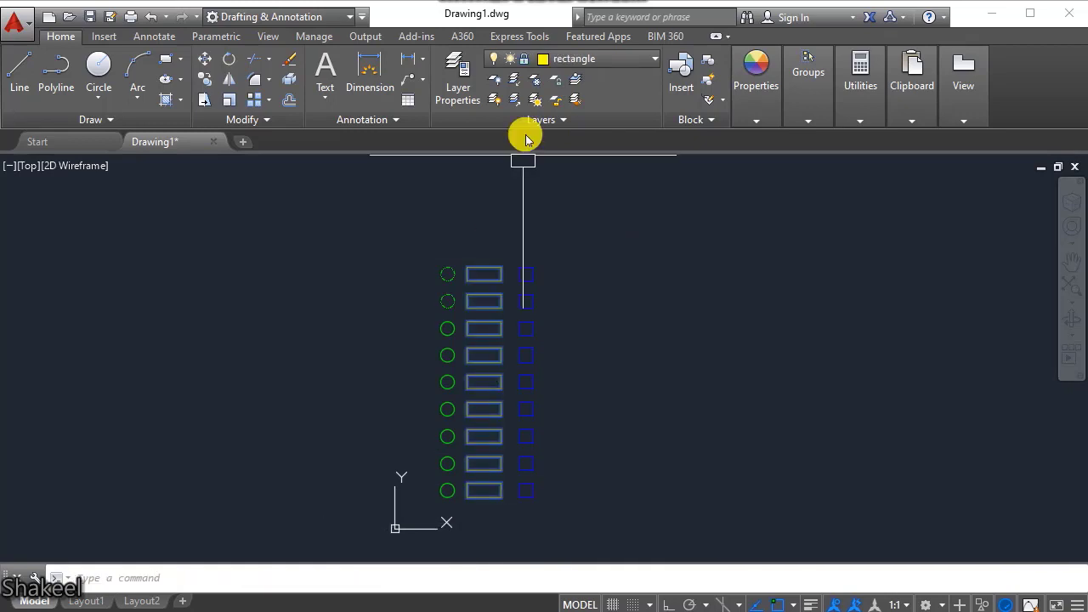
Lock the square layer by picking a square, then select the shape column to check it.
left_click(554, 79)
scroll(522, 293, "up", 4)
left_click(527, 252)
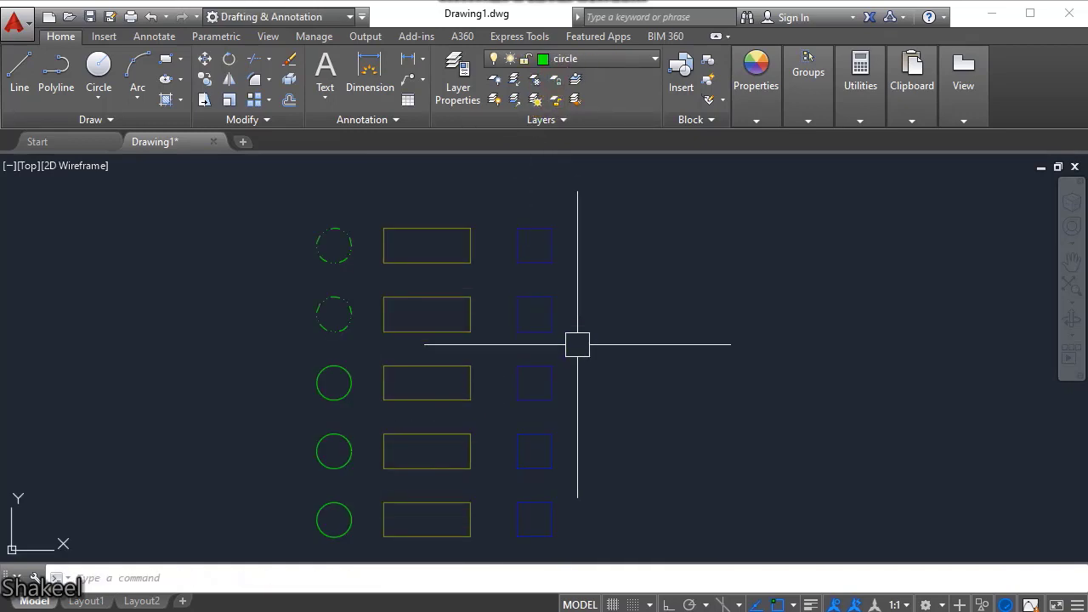
scroll(571, 204, "down", 5)
left_click(534, 225)
left_click(519, 413)
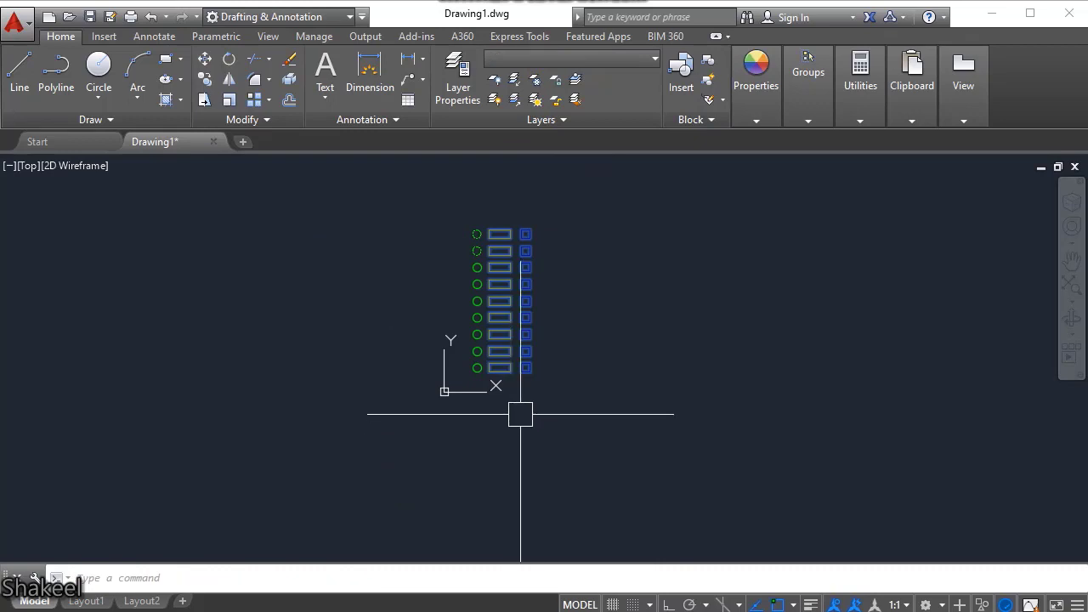
Try erasing the top rectangles and squares with a crossing window, showing locked shapes stay.
scroll(517, 233, "up", 4)
type("e")
key("Return")
left_click(572, 204)
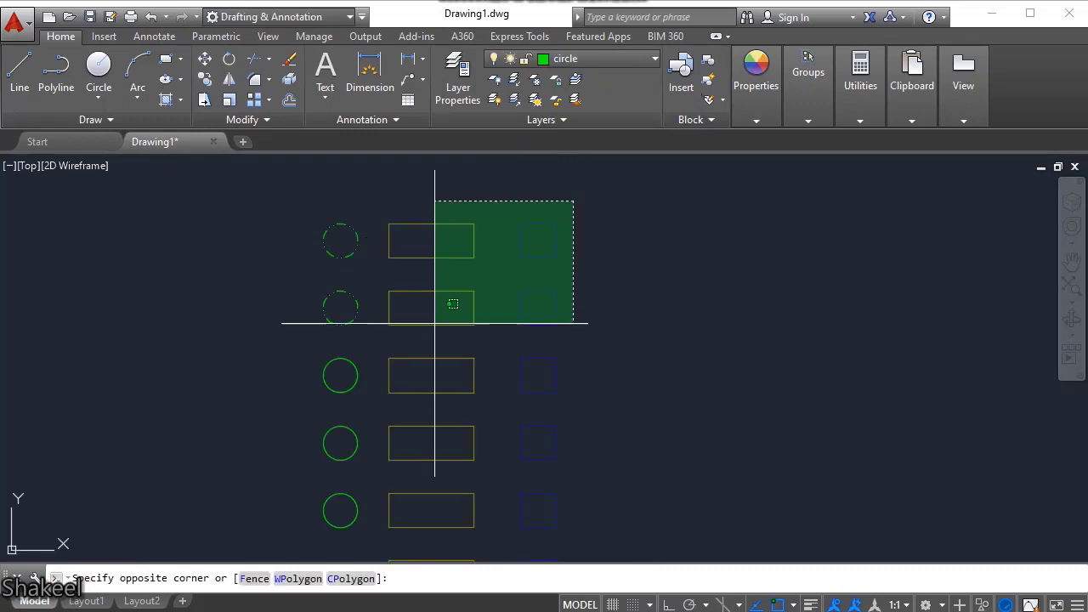
left_click(432, 320)
key("Escape")
left_click(469, 244)
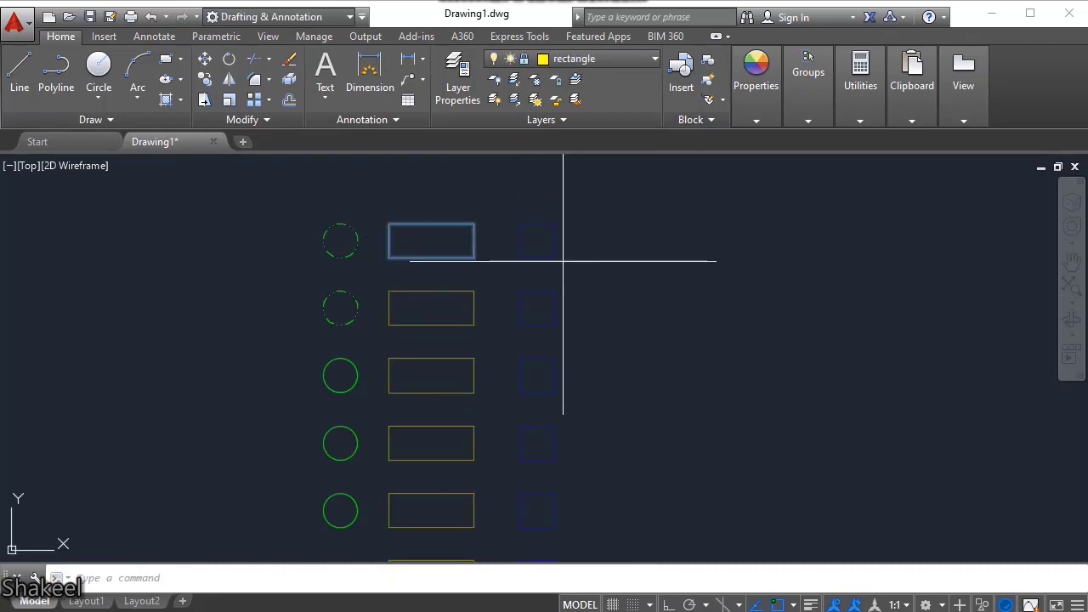
left_click(559, 257)
key("Escape")
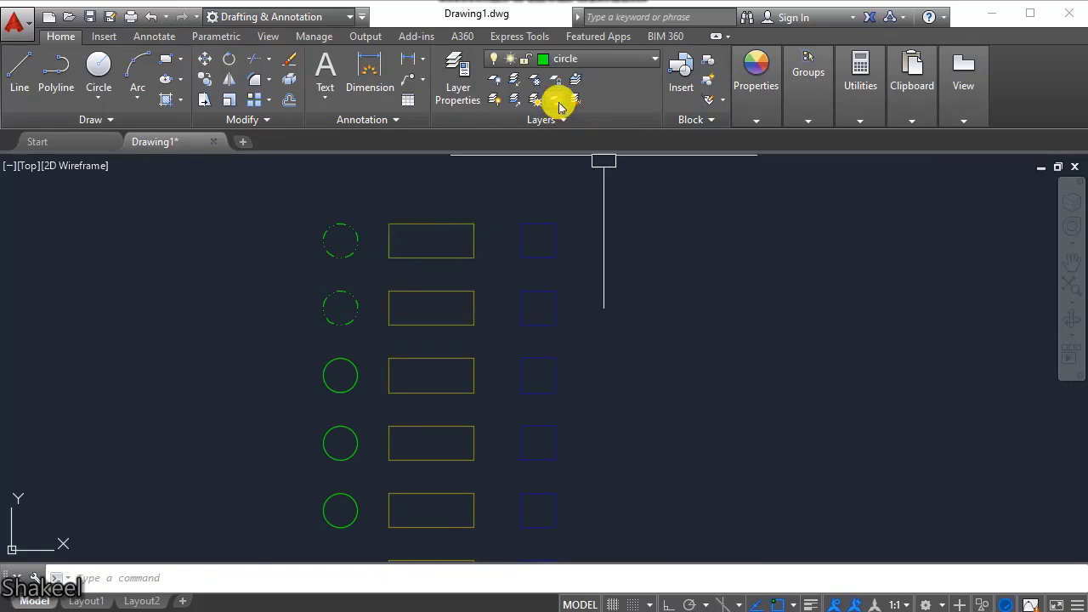
scroll(472, 176, "down", 4)
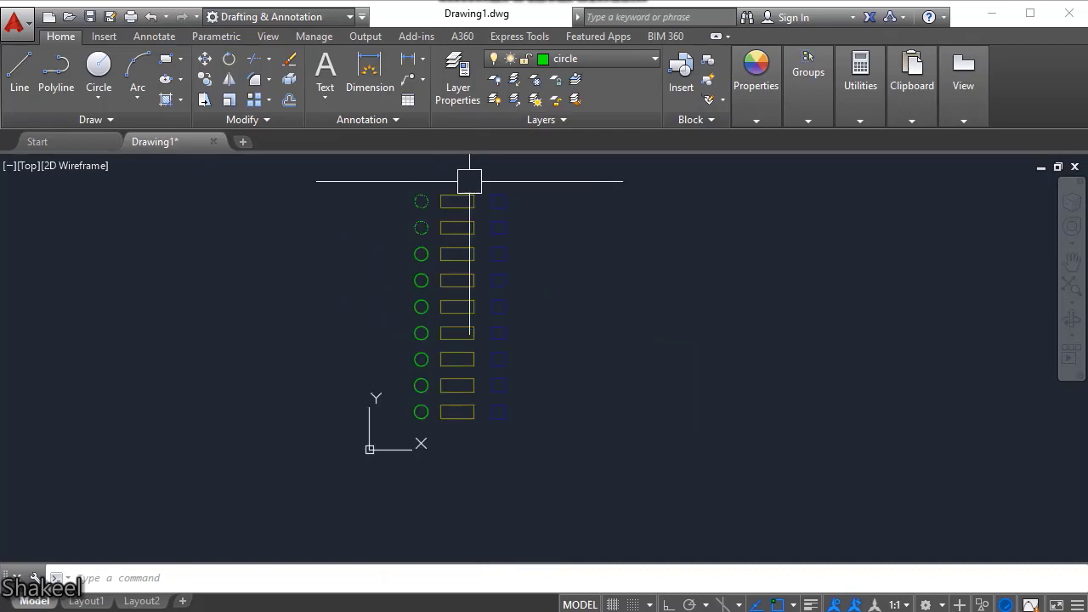
Run Layer Unlock on a rectangle, then on a square, then cancel a third unlock.
left_click(555, 100)
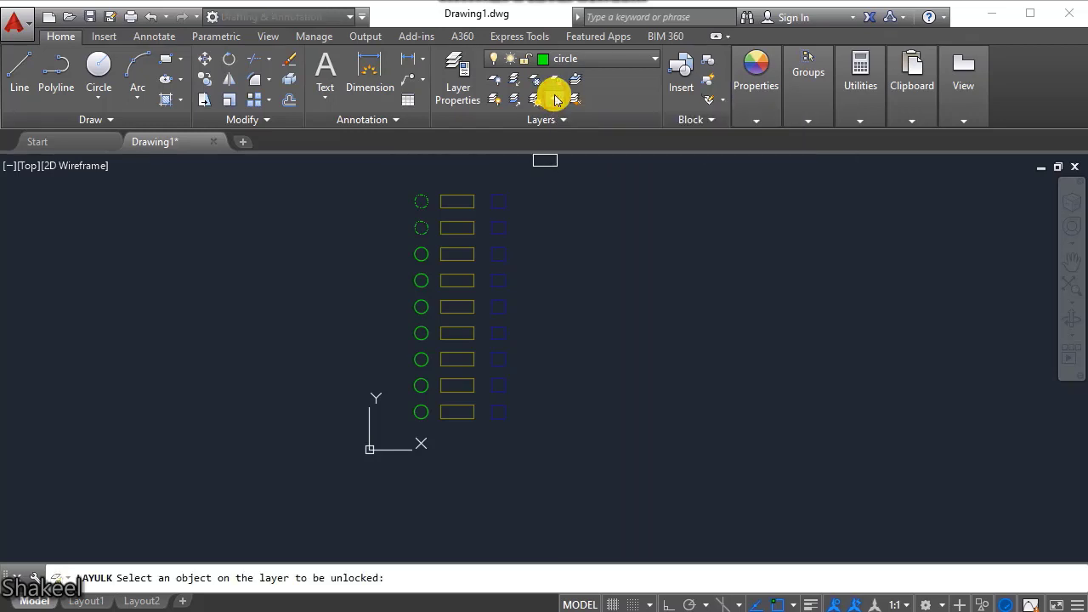
left_click(467, 226)
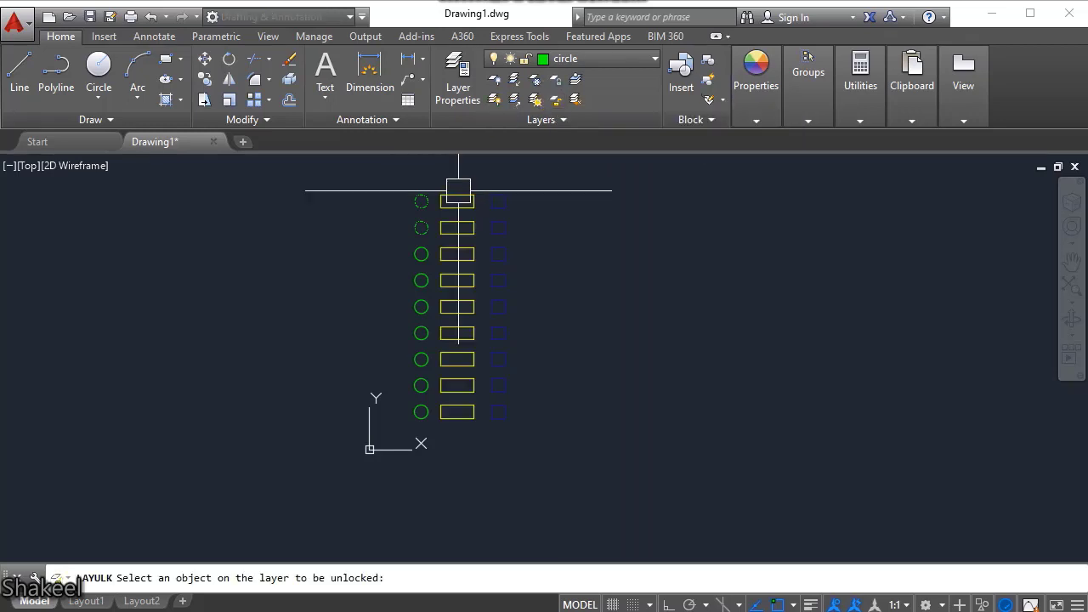
left_click(556, 99)
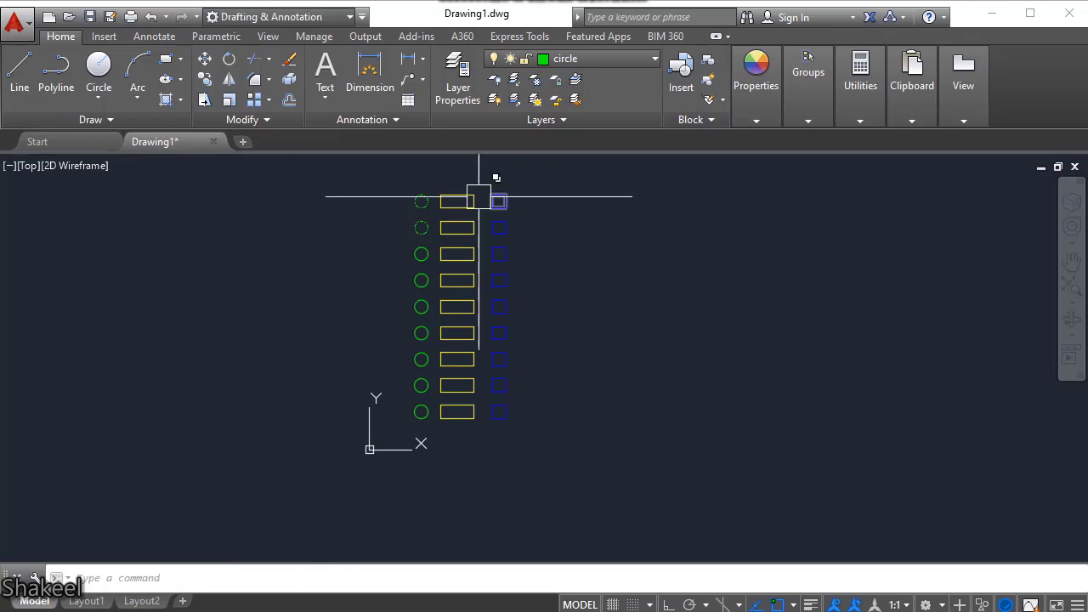
left_click(496, 198)
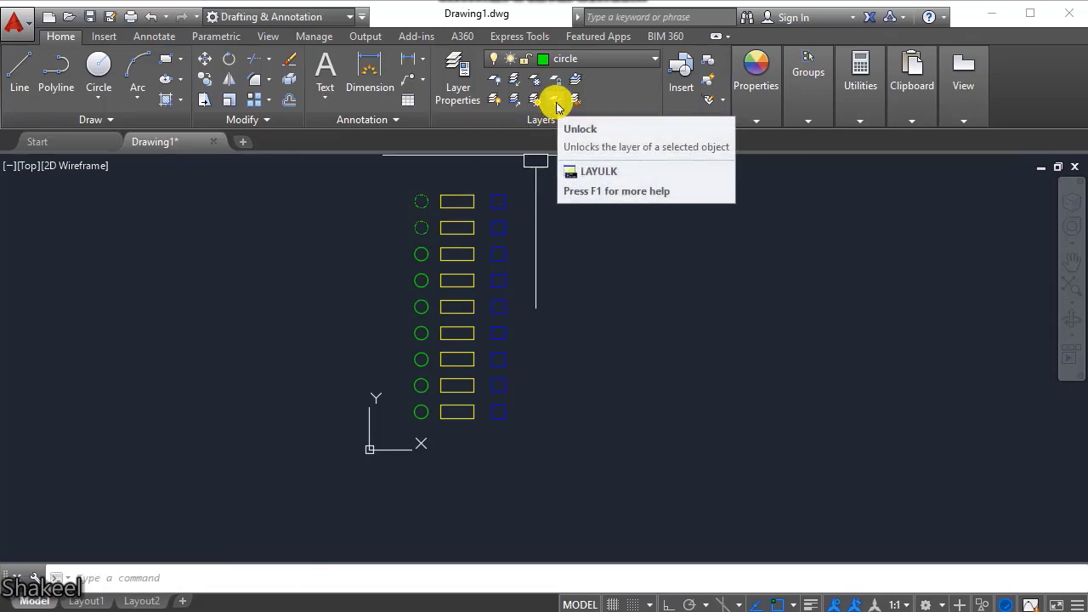
left_click(557, 101)
left_click(457, 201)
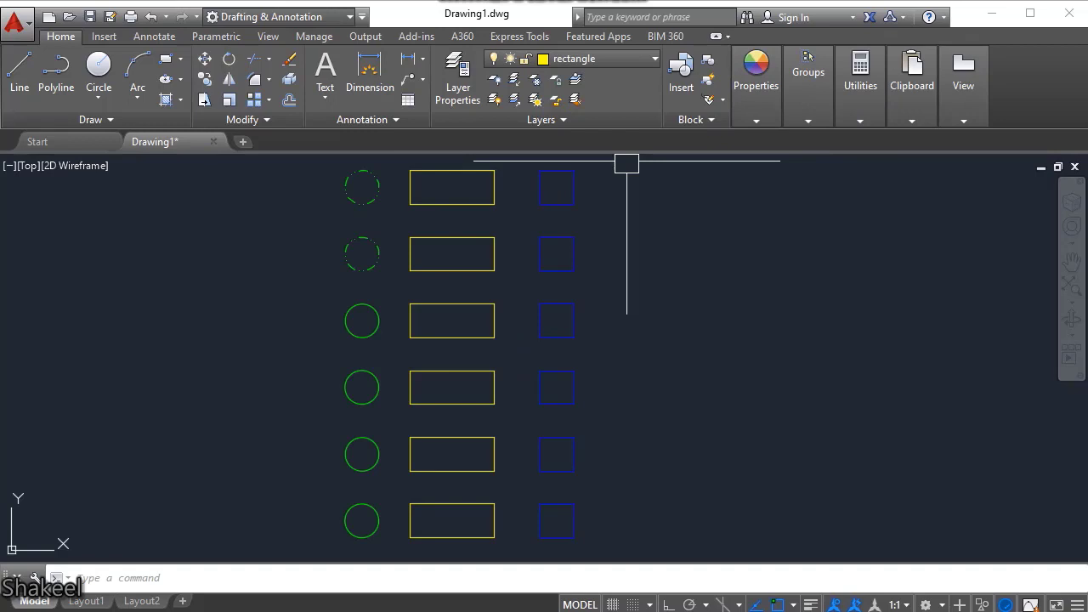
Make the square layer current, then Layer Match the top square onto the rectangle layer.
left_click(579, 81)
left_click(546, 180)
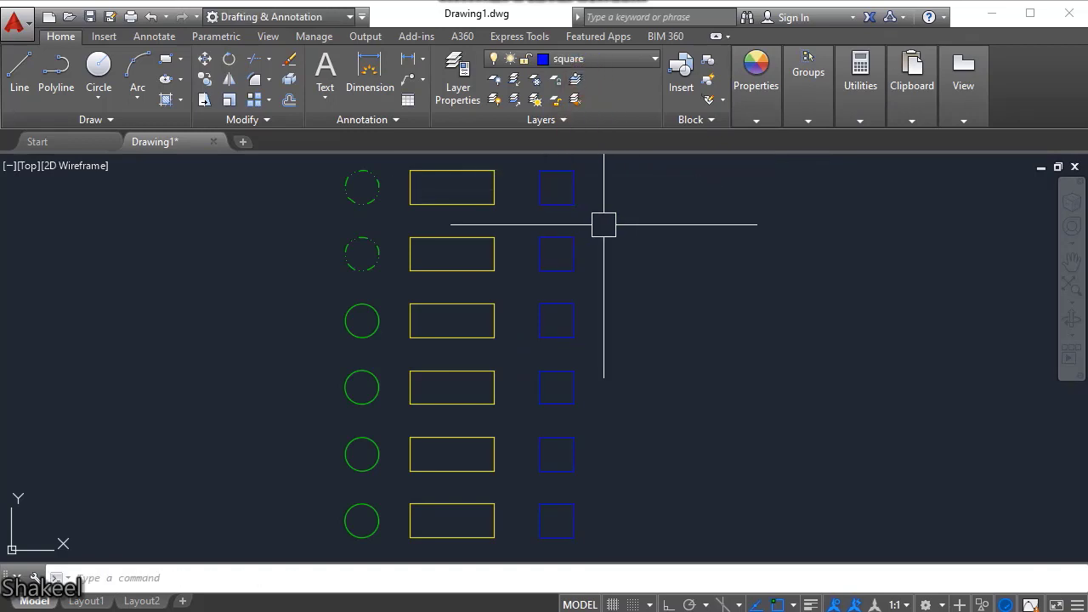
scroll(551, 357, "down", 5)
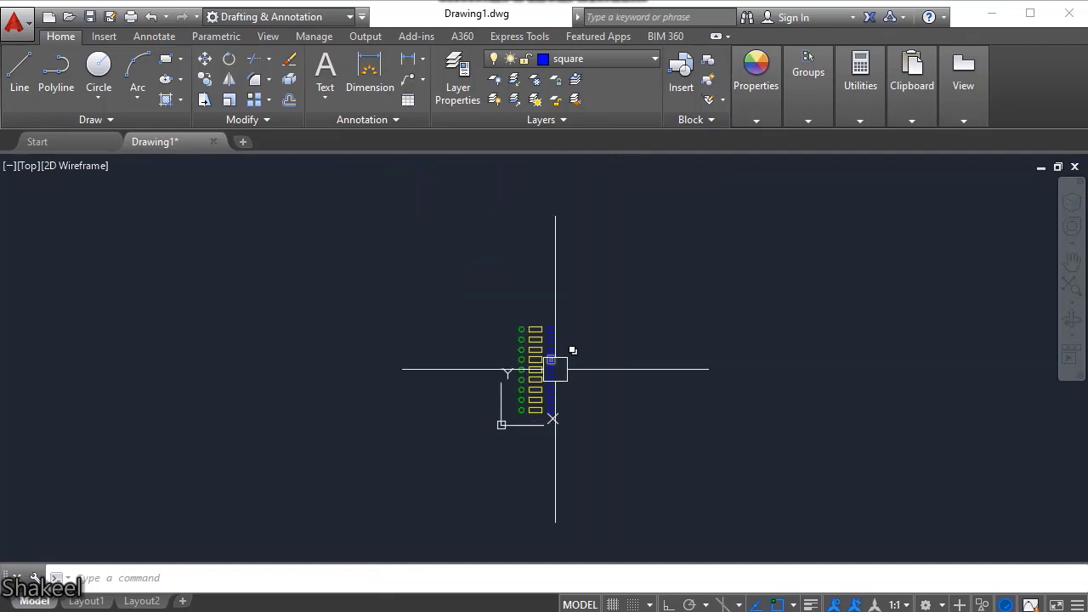
left_click(576, 106)
scroll(539, 340, "up", 6)
scroll(496, 275, "up", 4)
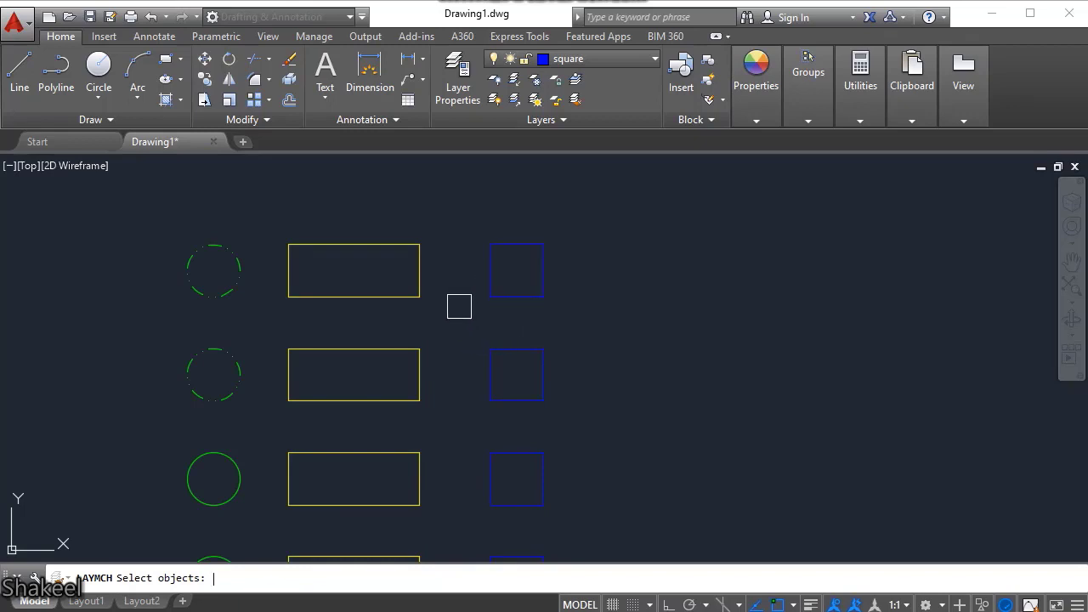
left_click(419, 275)
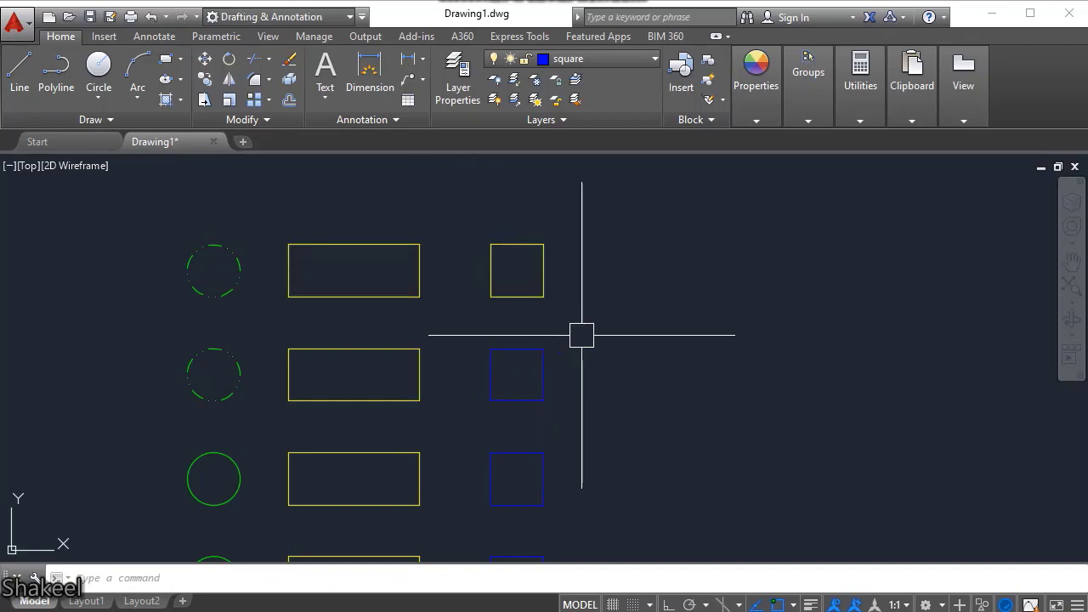
Select the top square and top rectangle in turn to compare their layers.
left_click(540, 276)
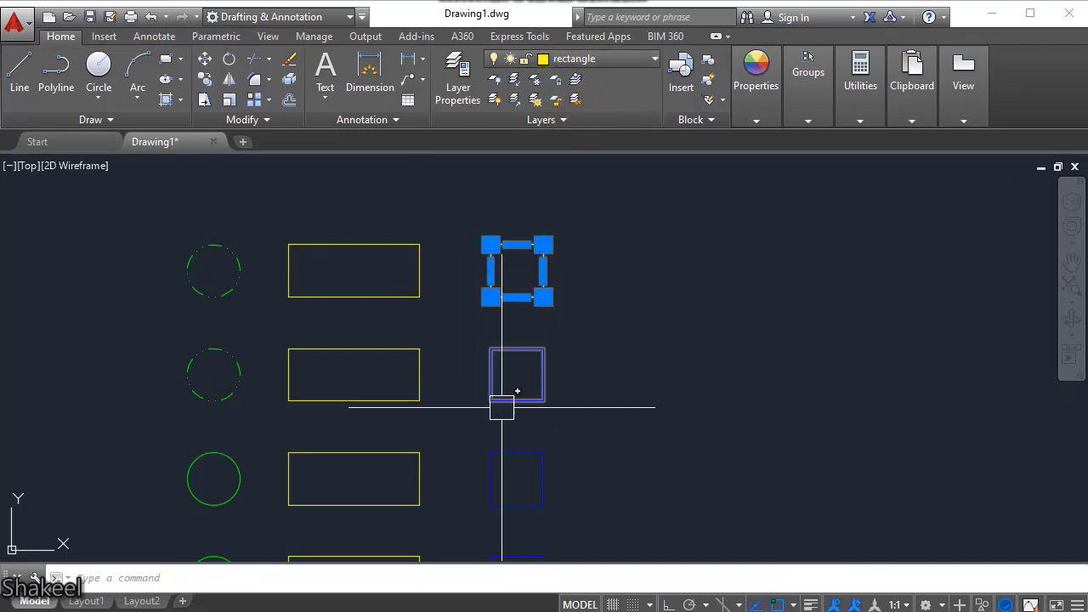
key("Escape")
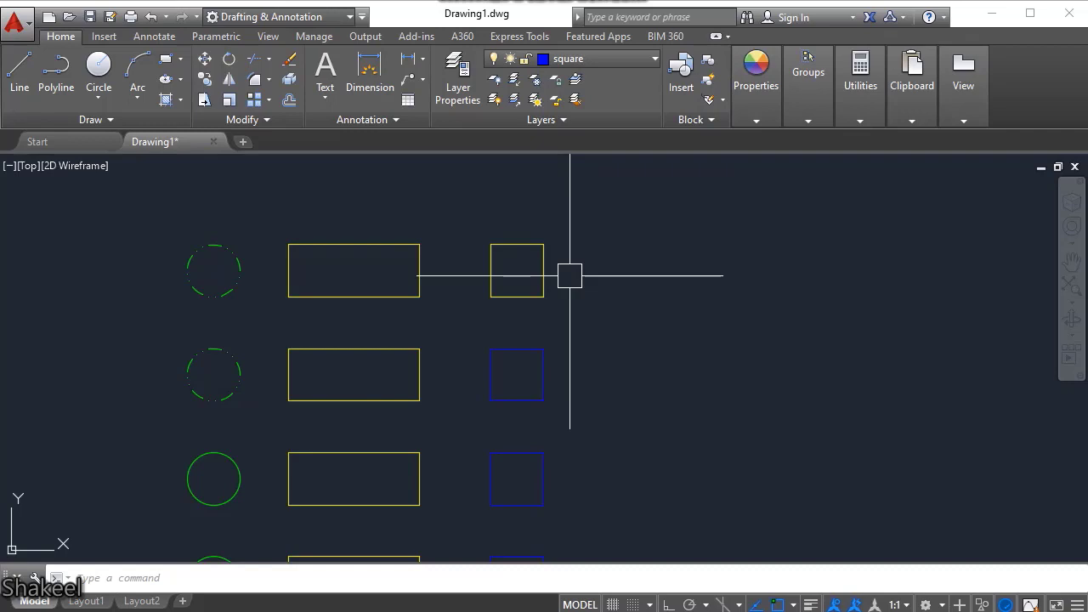
left_click(531, 268)
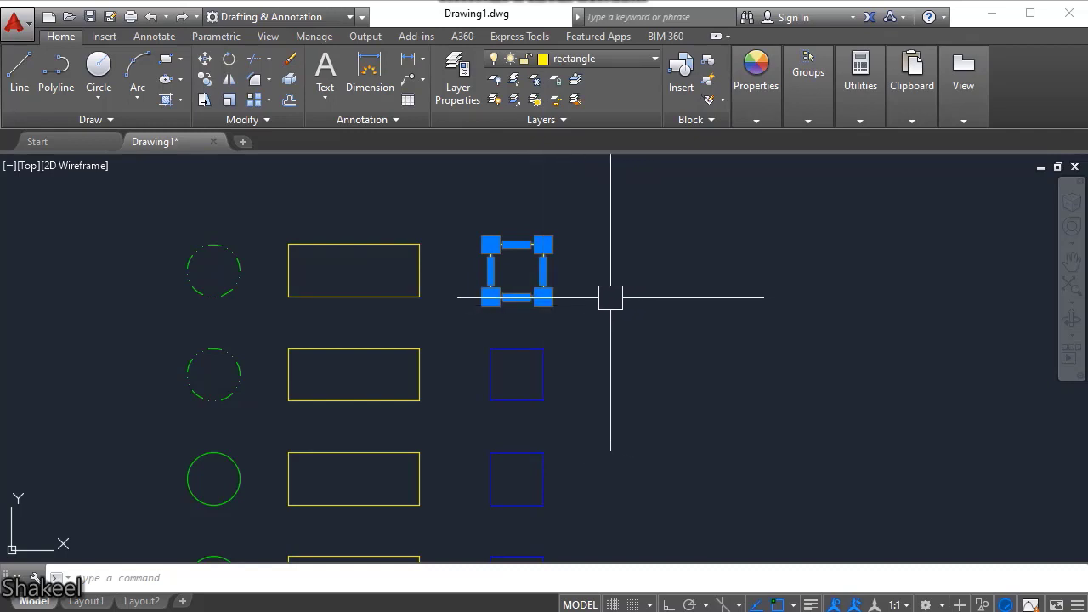
key("Escape")
left_click(420, 284)
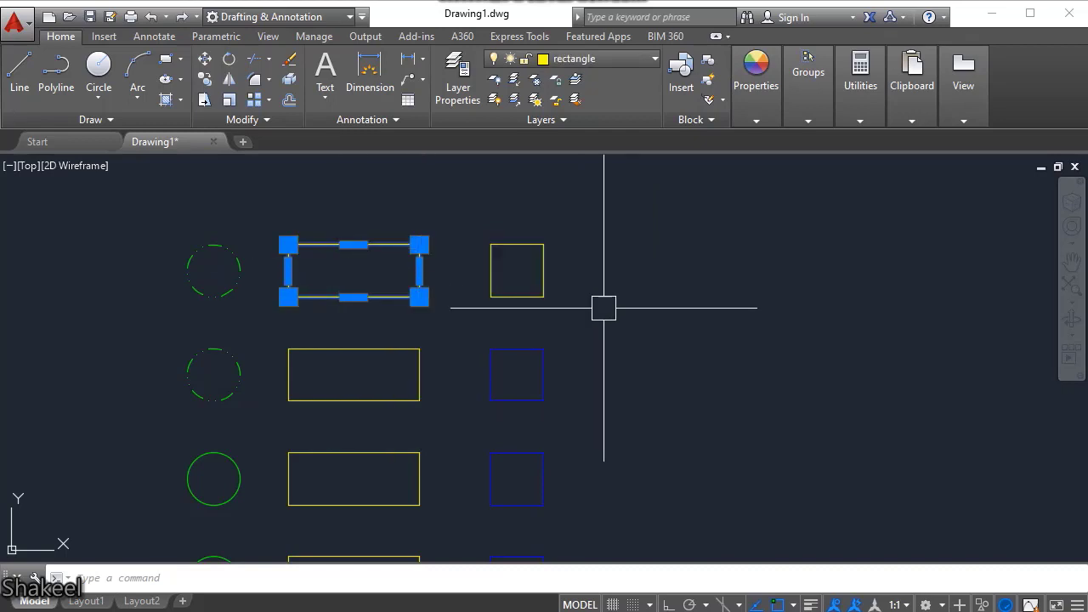
key("Escape")
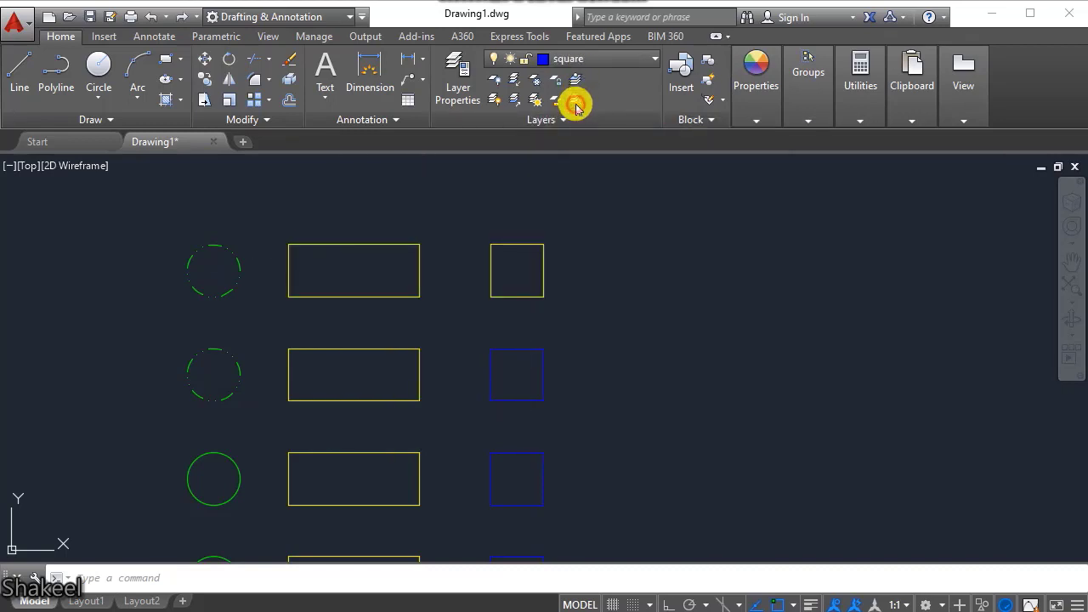
Layer Match the middle blue square onto the rectangle layer.
left_click(576, 103)
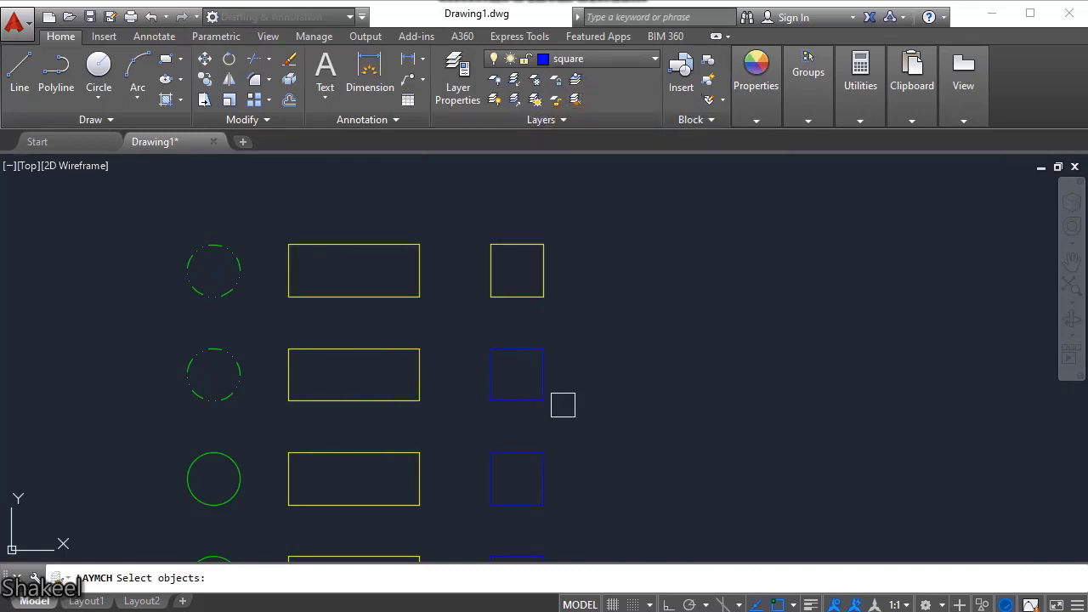
left_click(529, 352)
key("Return")
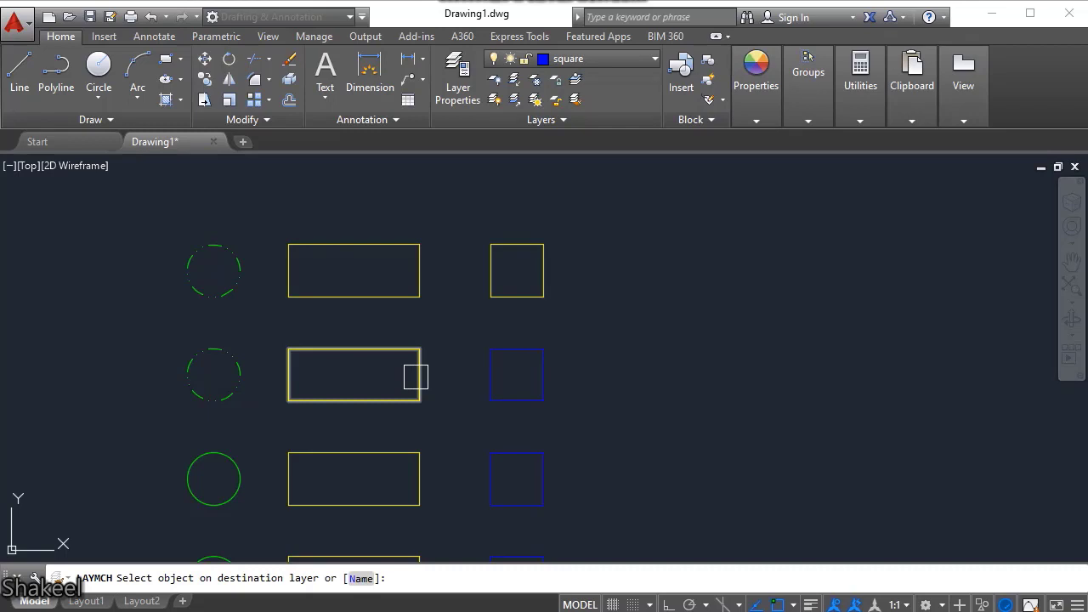
left_click(416, 376)
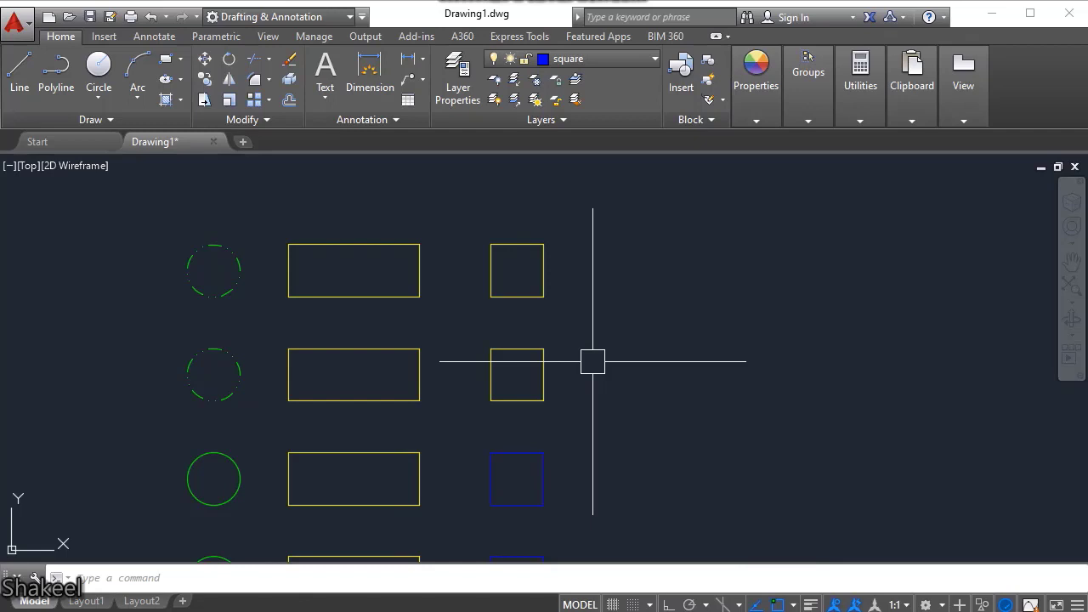
Layer Match the yellow squares back onto the blue square layer and zoom out.
key("Return")
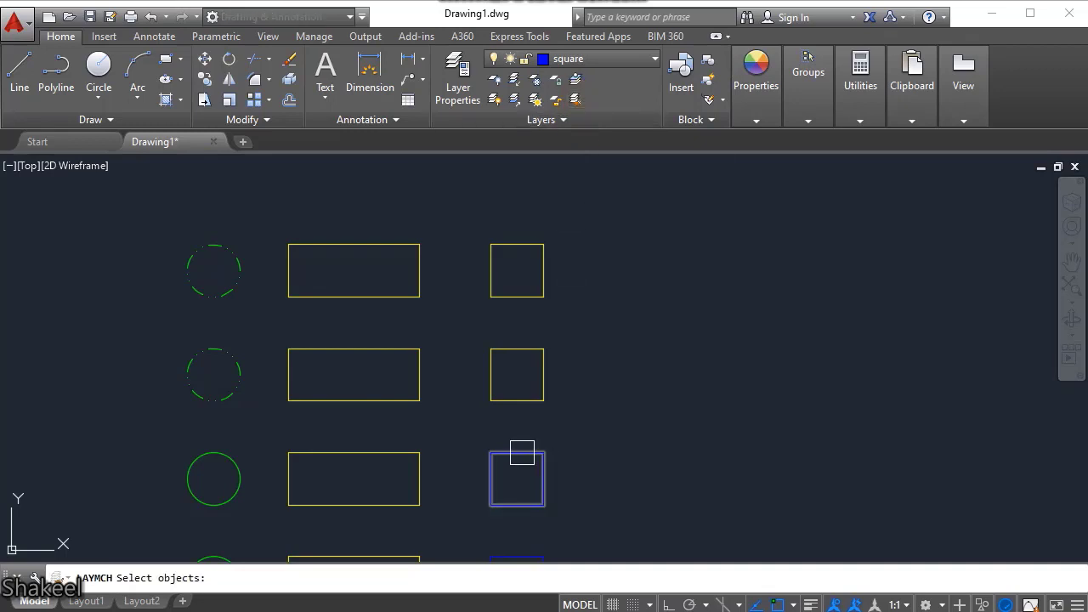
left_click(507, 400)
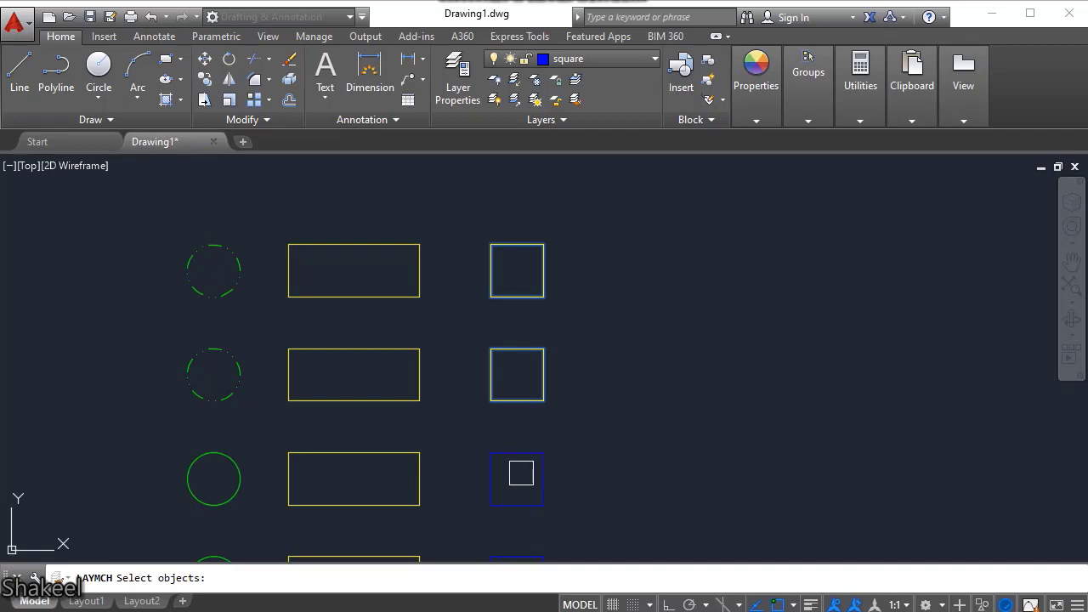
key("Return")
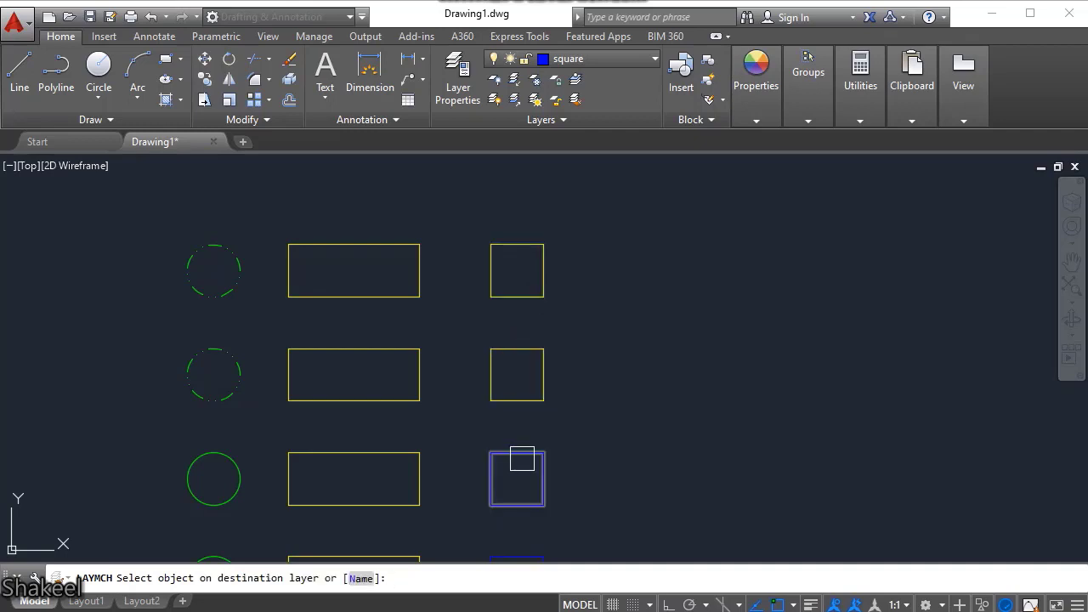
left_click(518, 457)
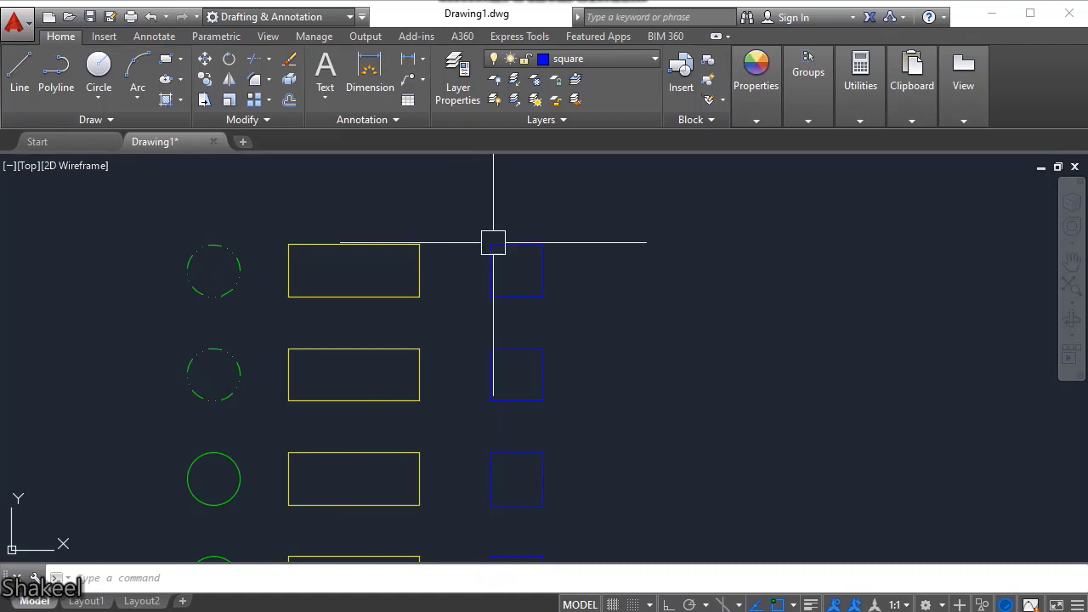
scroll(527, 249, "down", 2)
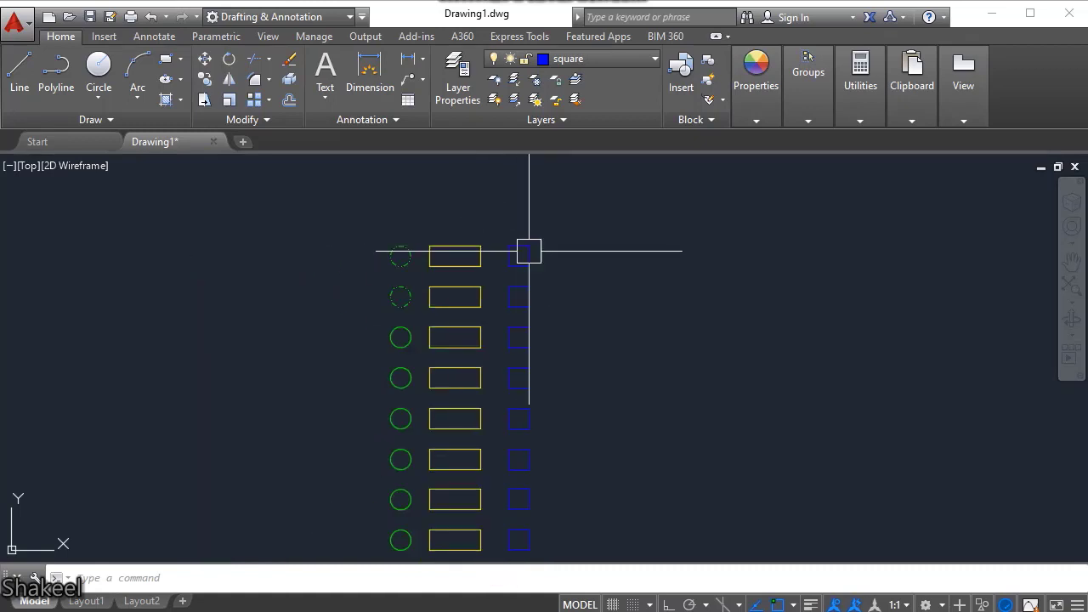
scroll(527, 352, "down", 4)
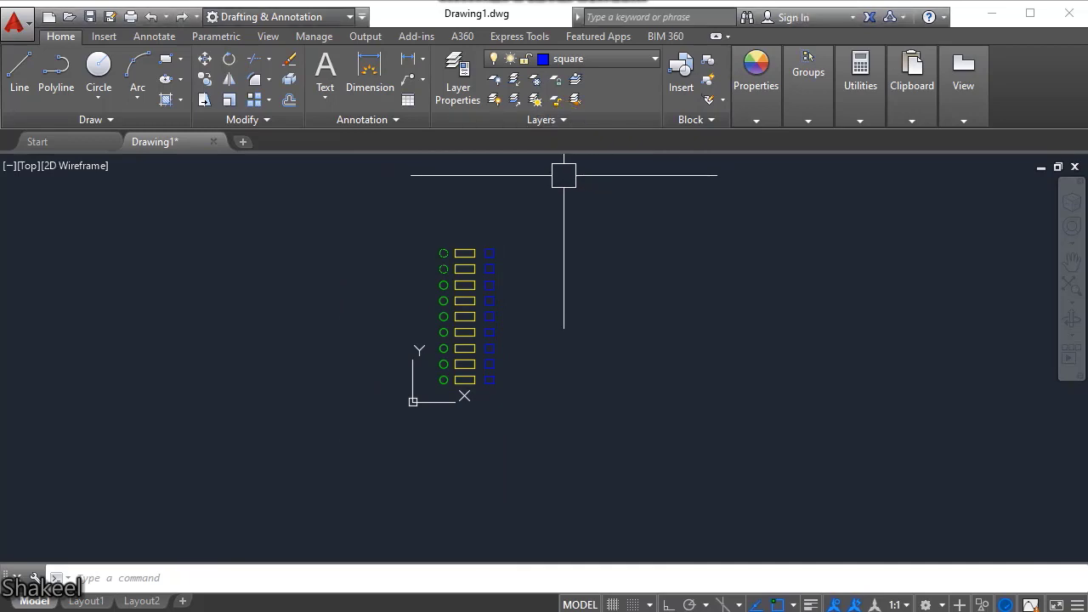
Create a new layer state named 'layer square off state' from the Layers panel's state list.
left_click(578, 121)
left_click(502, 141)
left_click(503, 141)
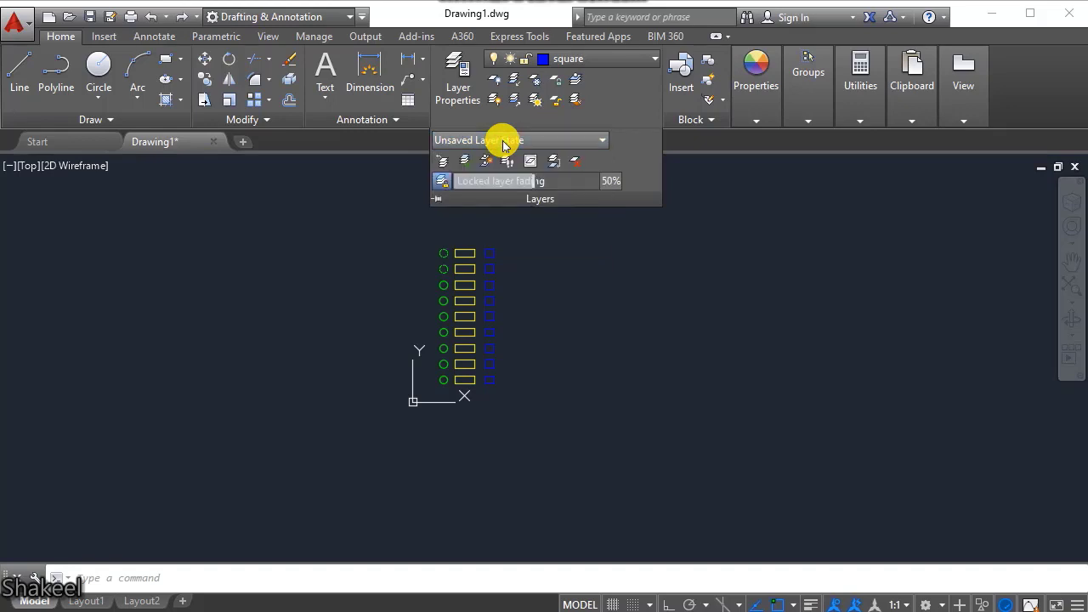
left_click(502, 141)
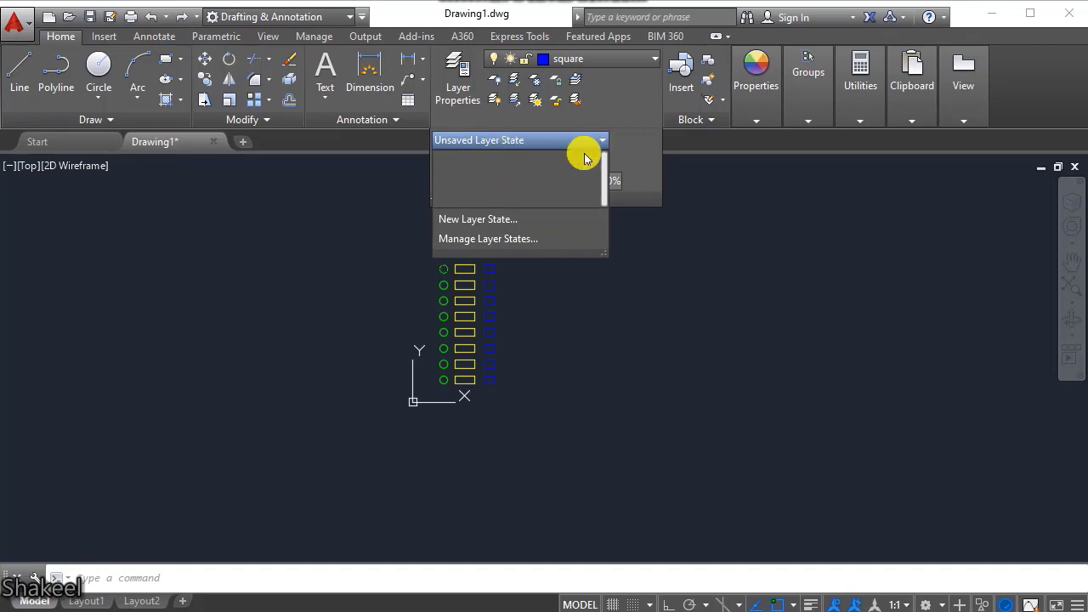
left_click(509, 220)
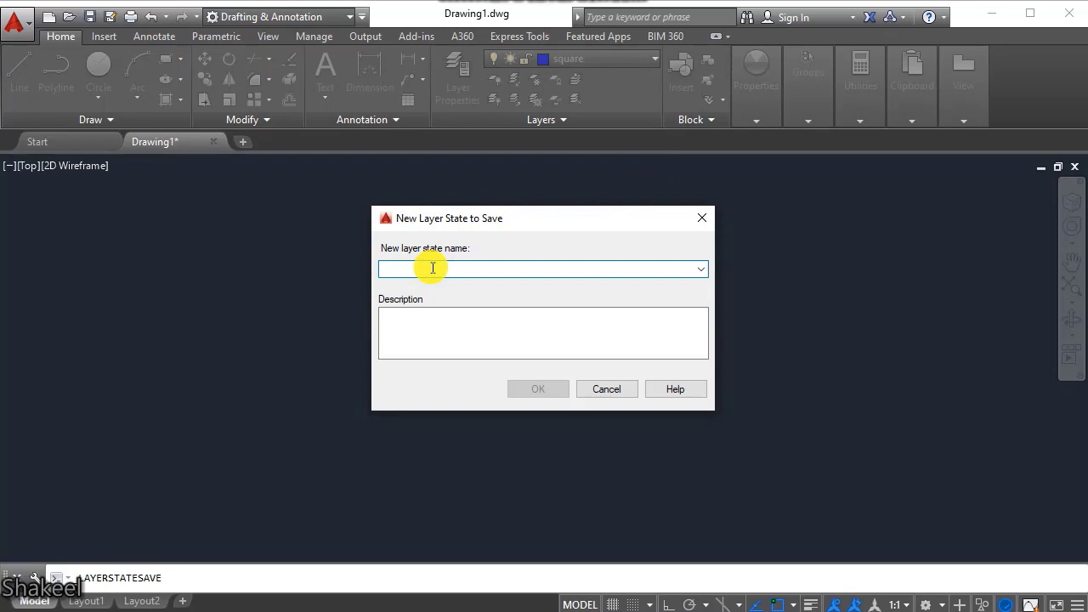
type("square off st")
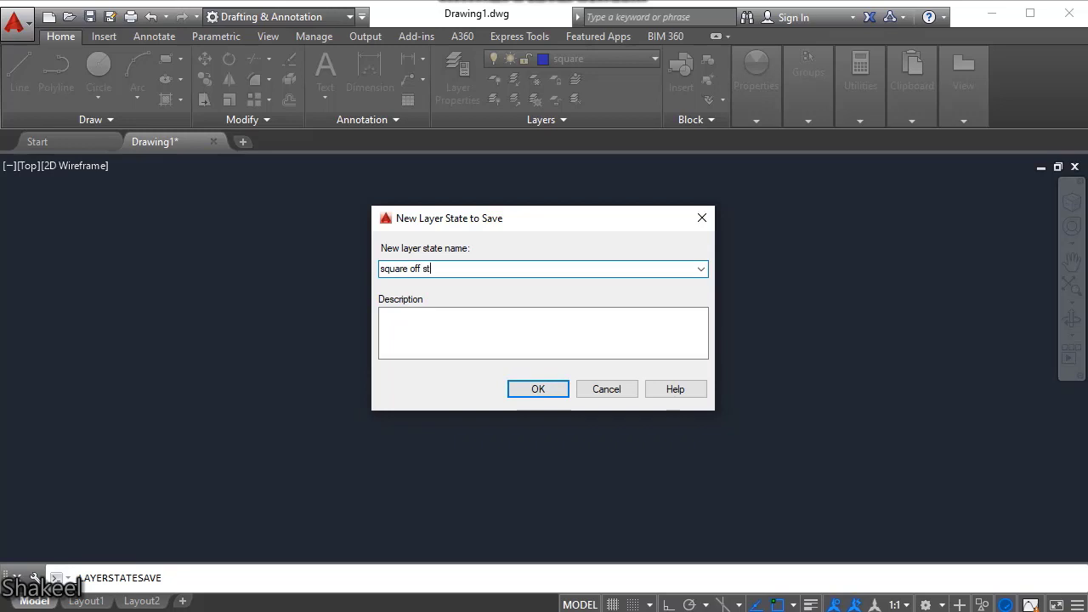
type("ate")
type("lay")
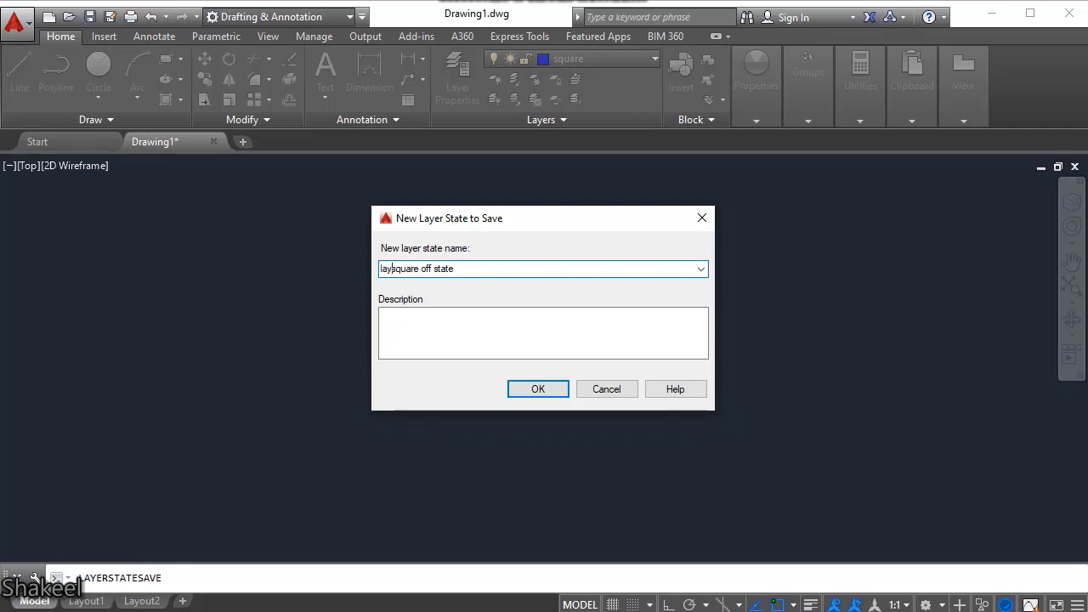
type("er")
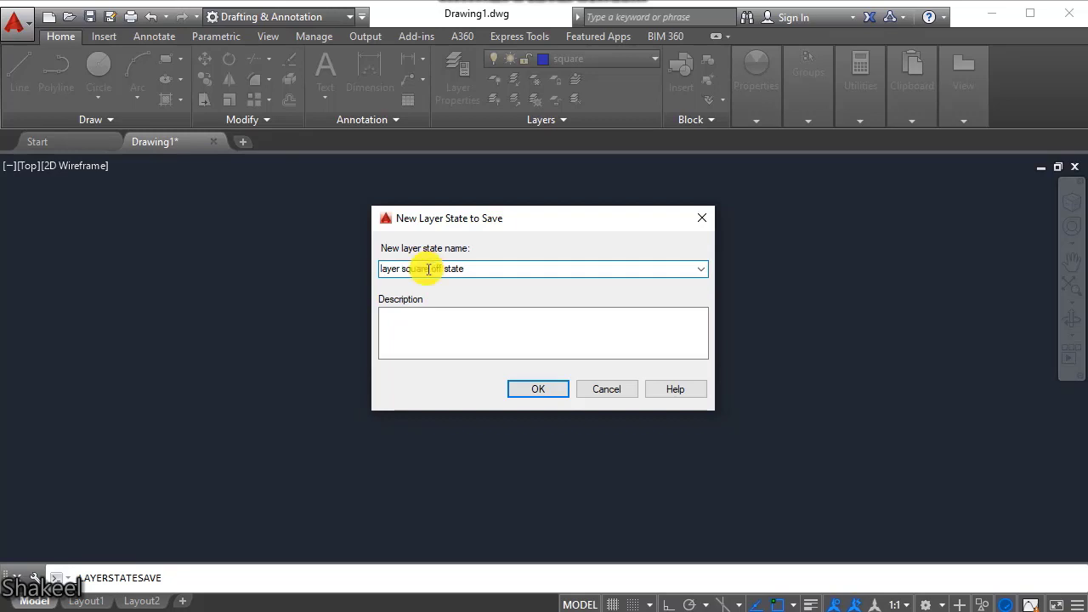
left_click(440, 339)
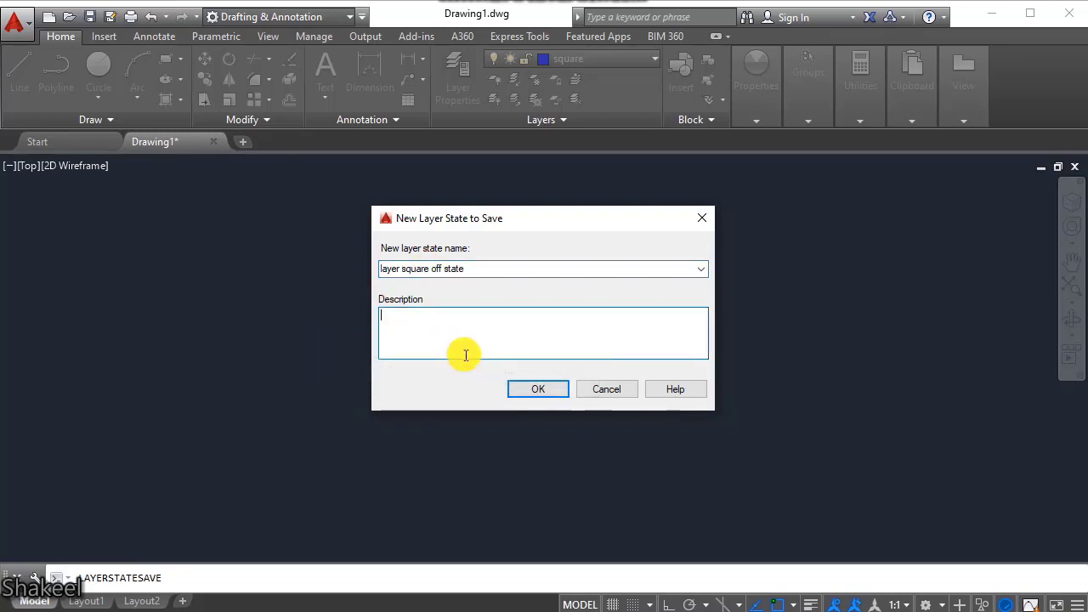
left_click(536, 398)
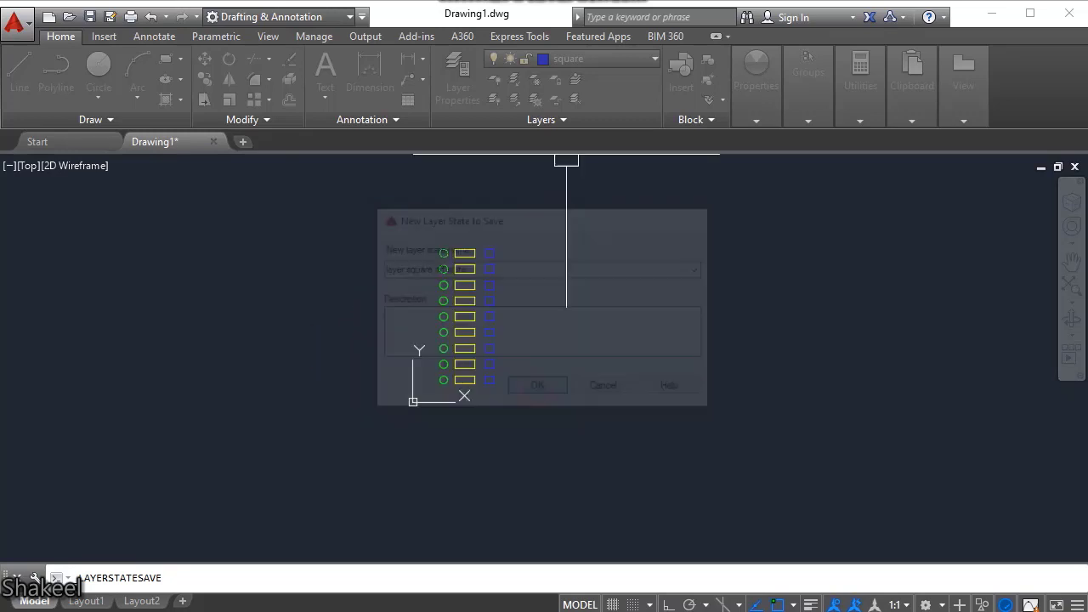
left_click(542, 120)
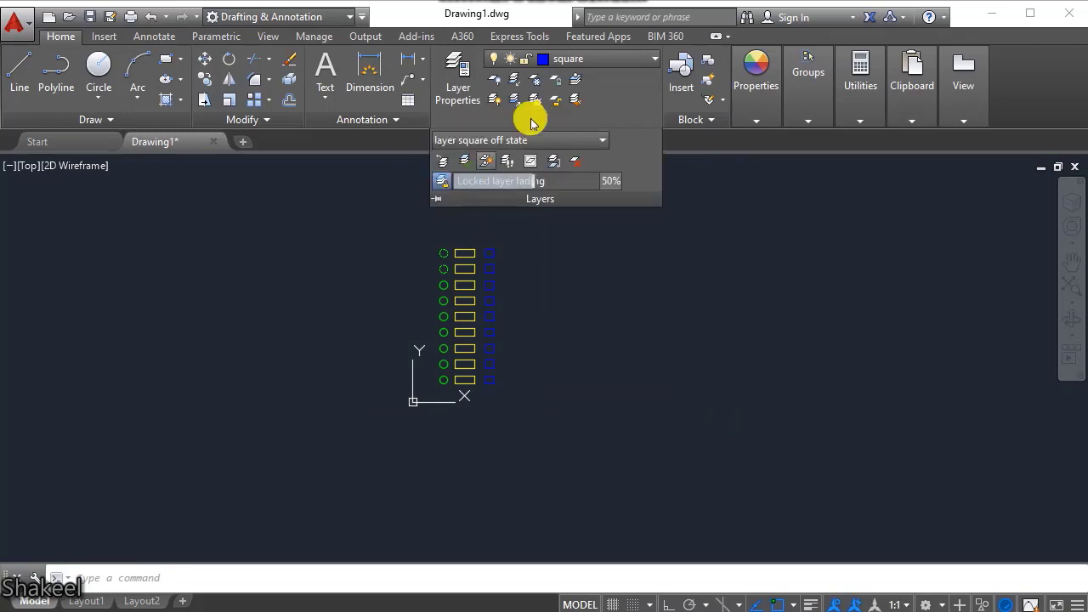
Create a new layer state named 'rectangle layer off state'.
left_click(515, 140)
left_click(460, 217)
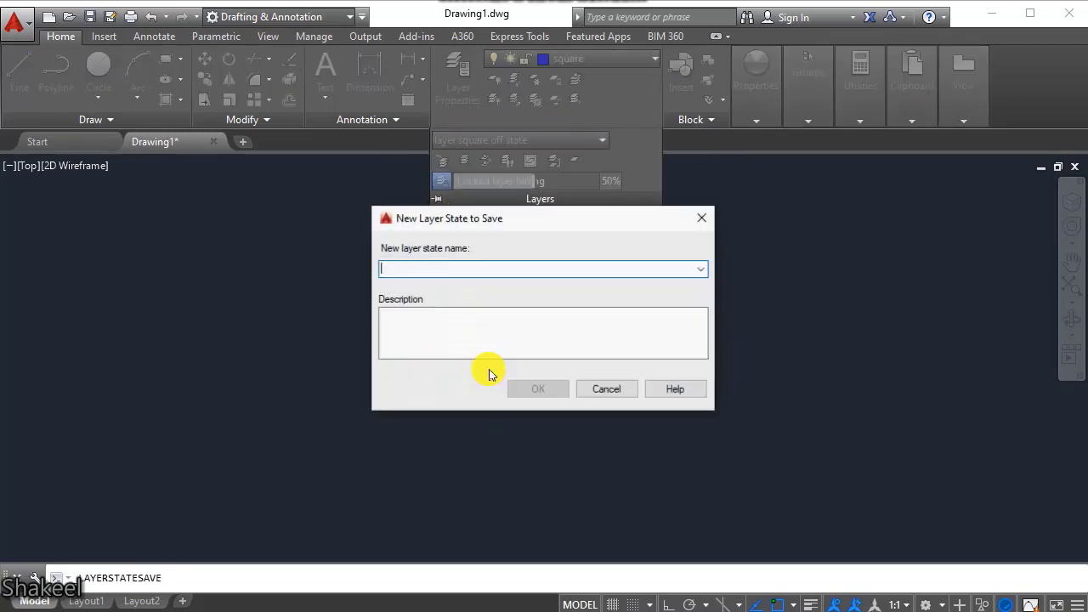
type("rectangle lay")
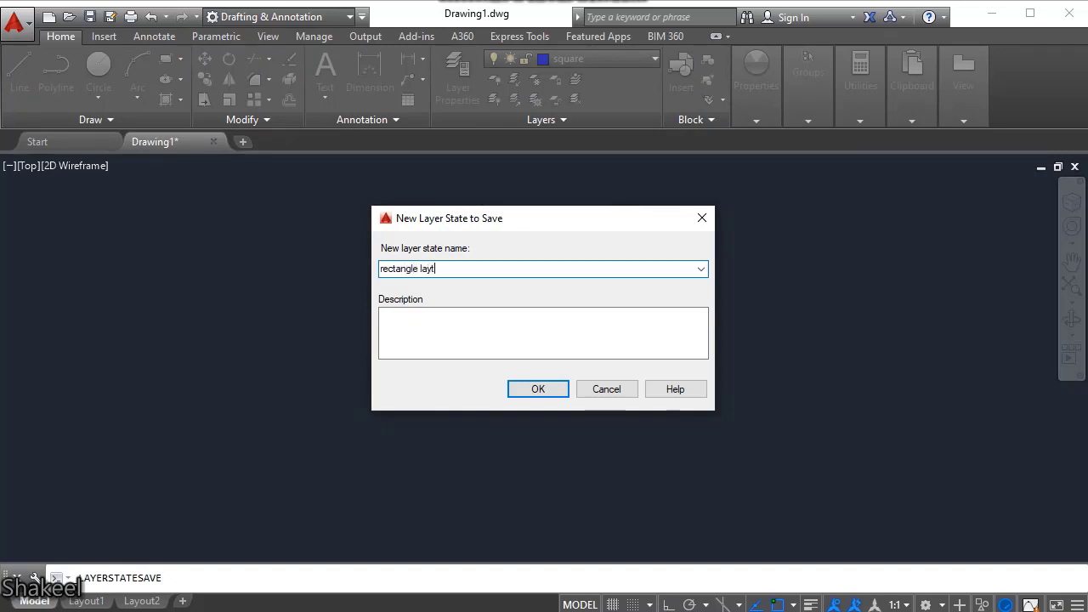
type("off state")
key("Return")
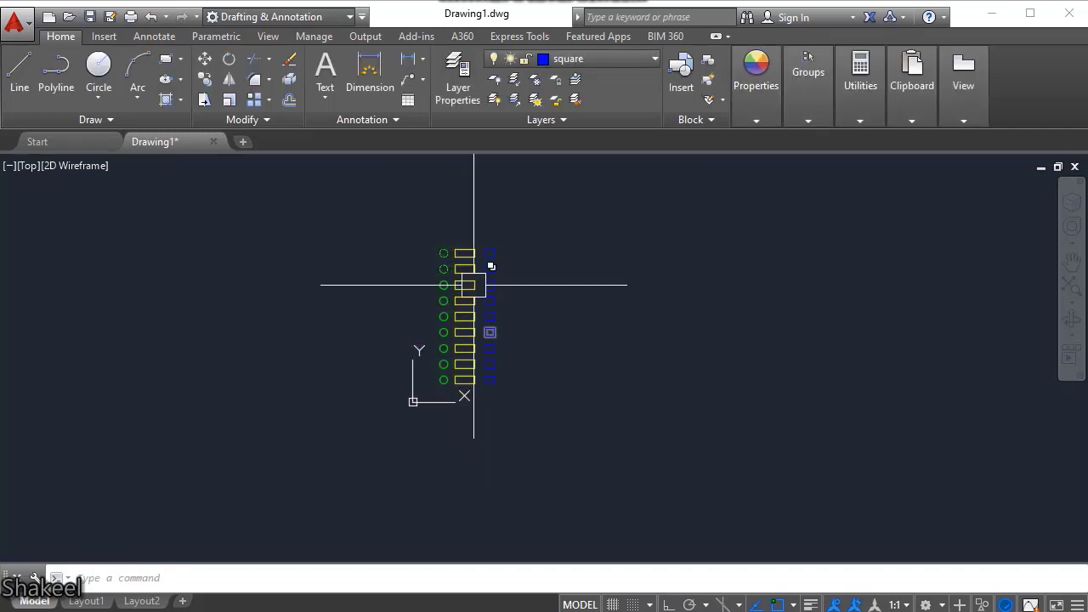
Open the Layer States Manager from the layer state list.
left_click(540, 126)
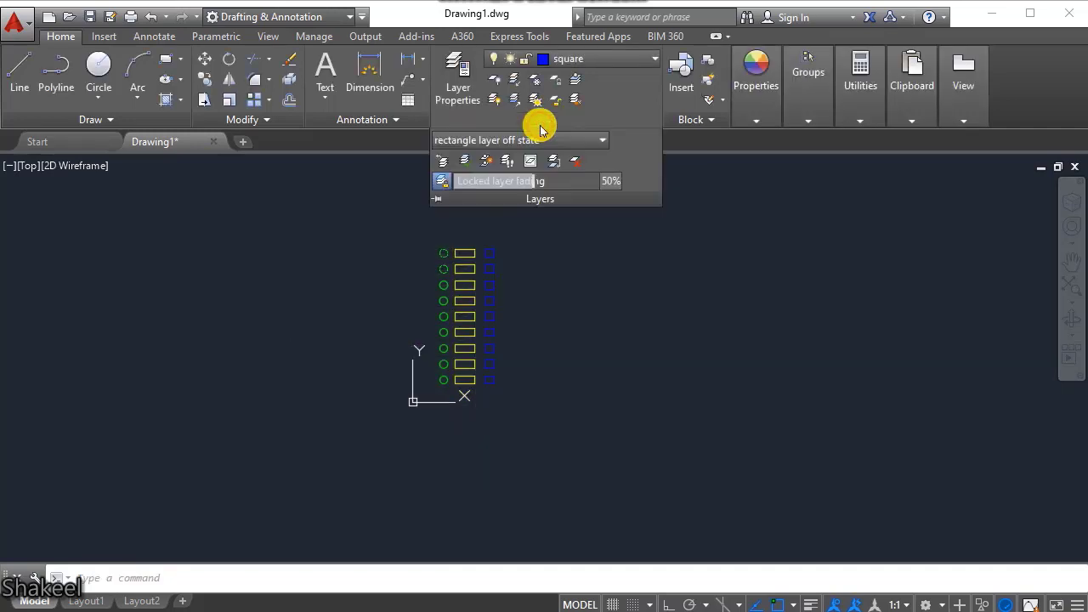
left_click(500, 143)
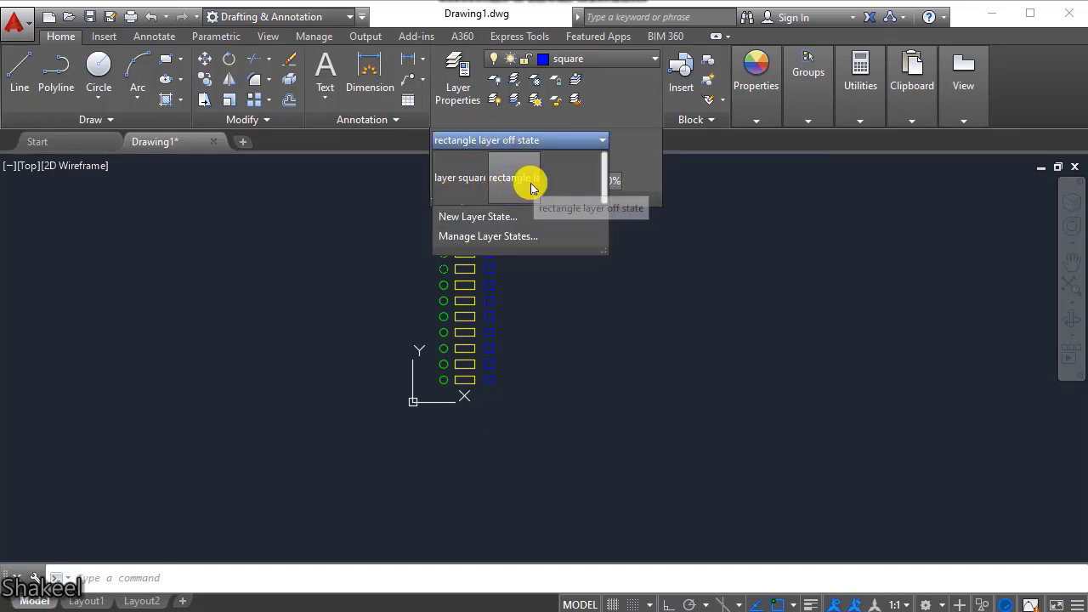
left_click(463, 236)
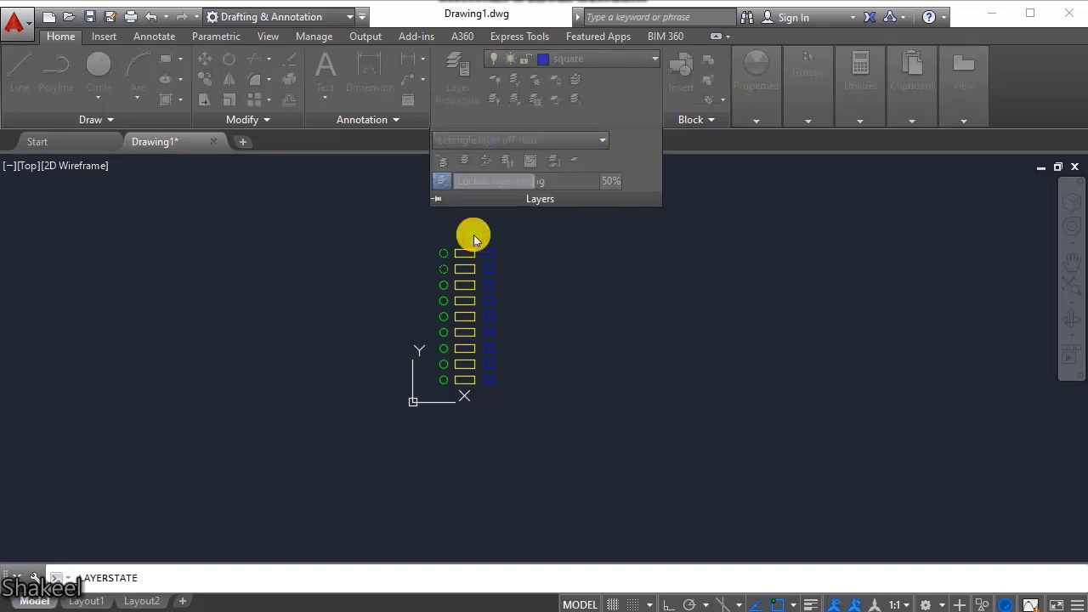
Edit 'layer square off state' to turn the square layer off, and apply.
left_click(425, 182)
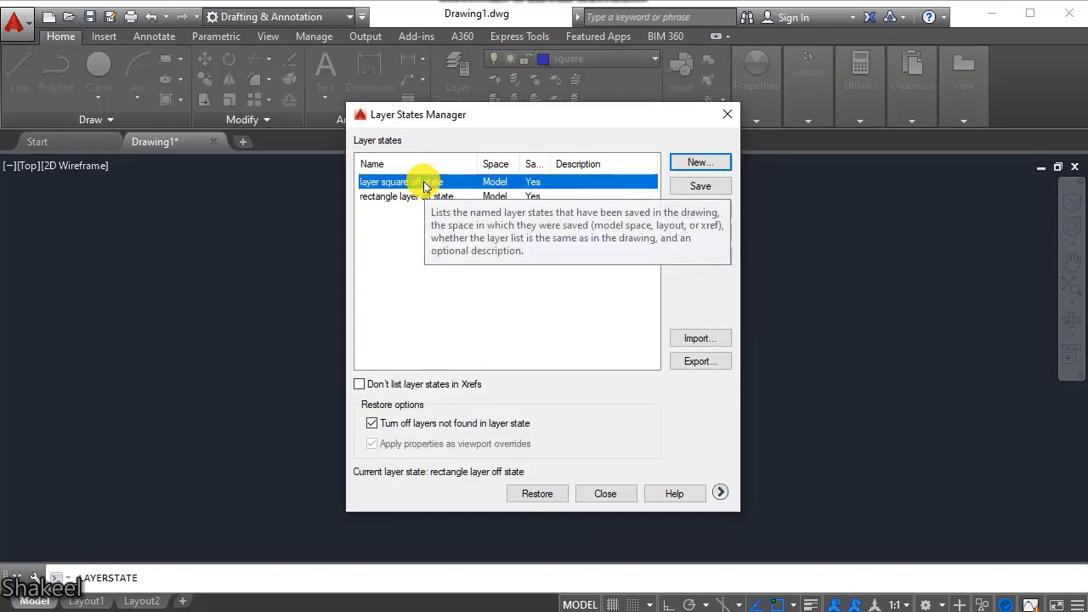
double_click(425, 183)
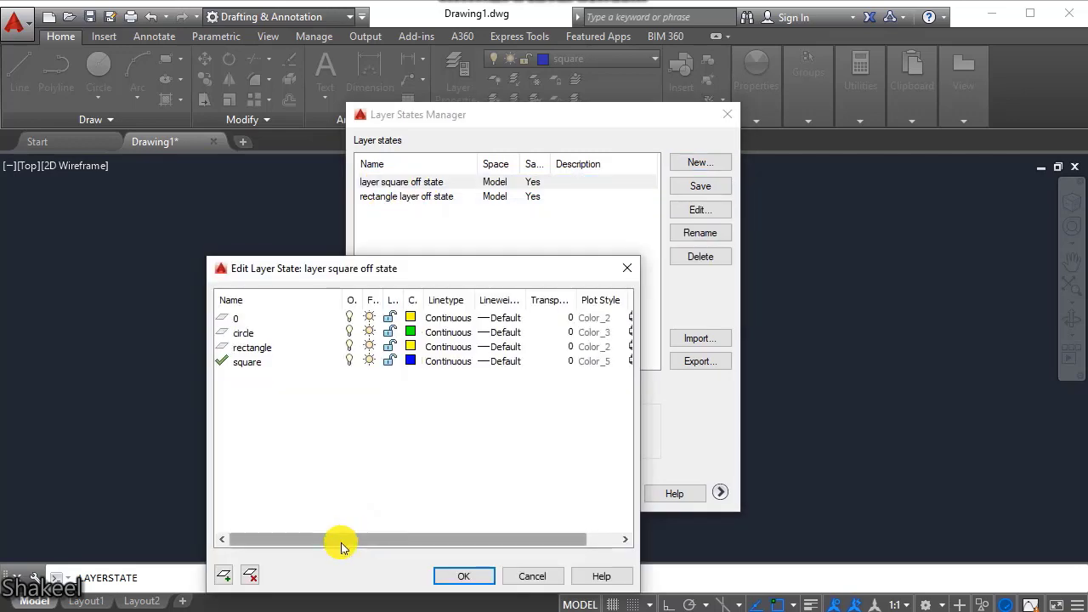
mouse_move(340, 546)
left_mouse_down()
mouse_move(422, 547)
mouse_move(313, 544)
left_mouse_up()
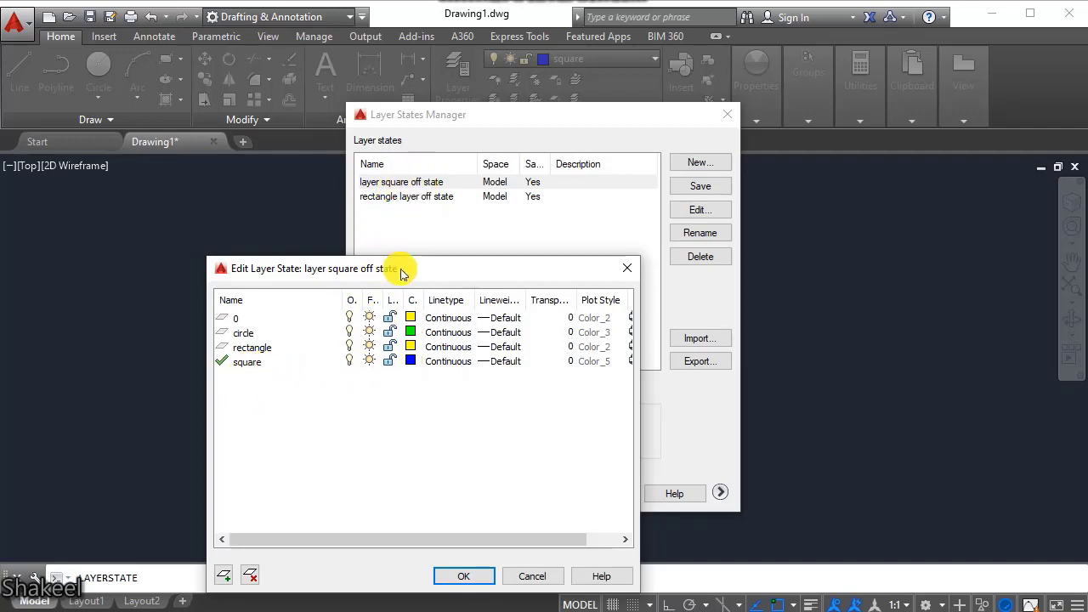
left_click(348, 361)
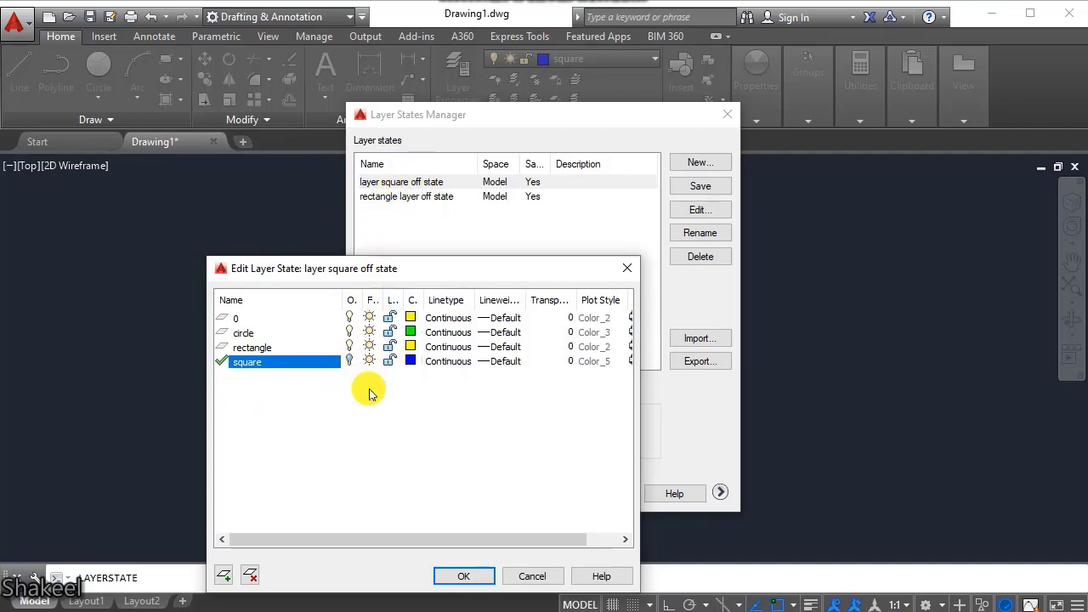
left_click(461, 578)
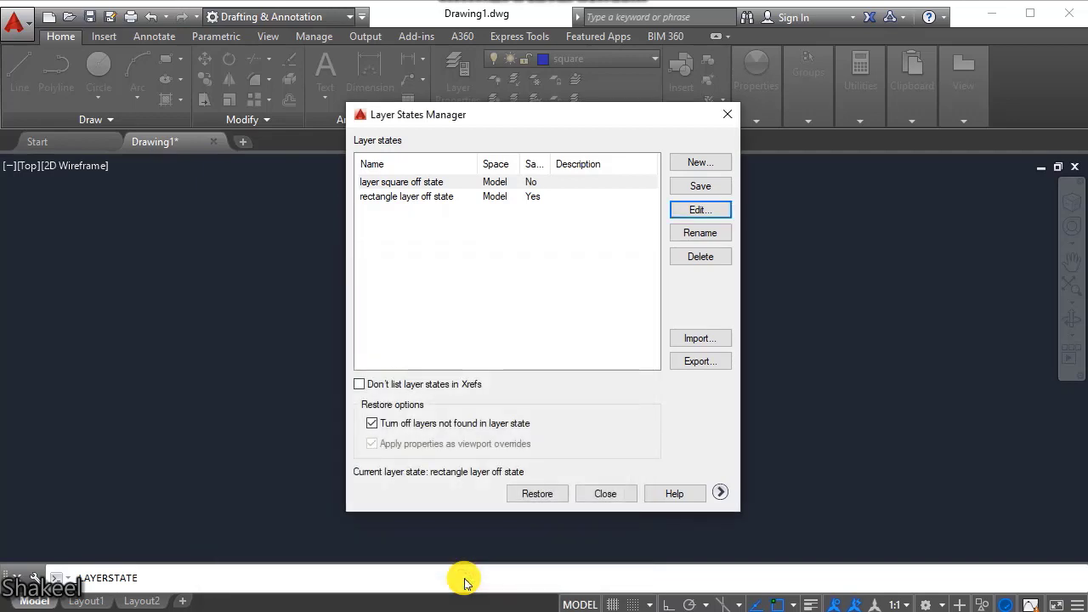
Edit 'rectangle layer off state' to turn the rectangle layer off, and apply.
left_click(427, 200)
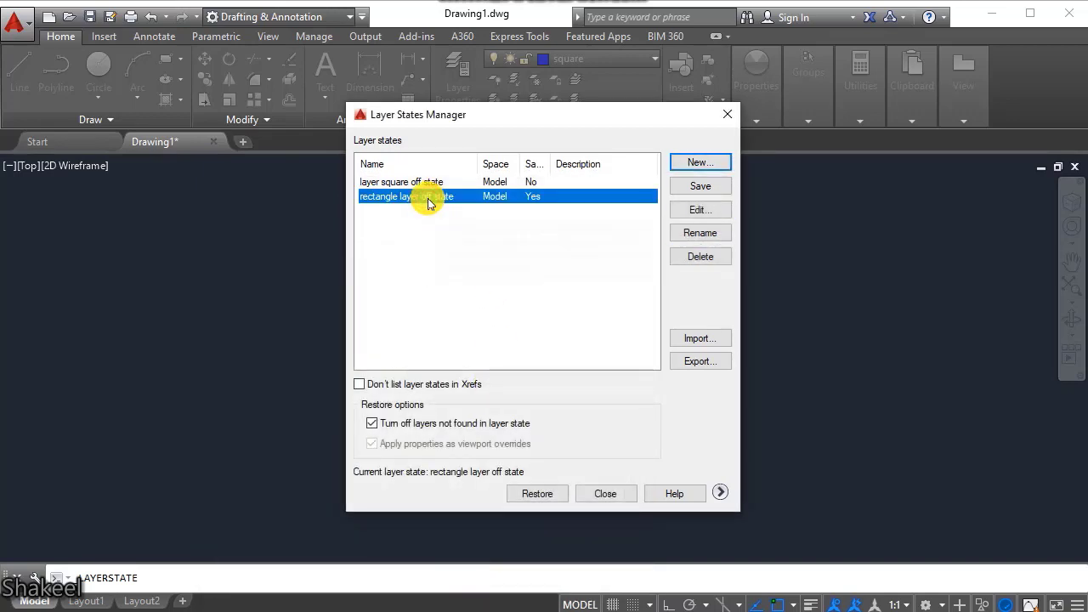
left_click(699, 209)
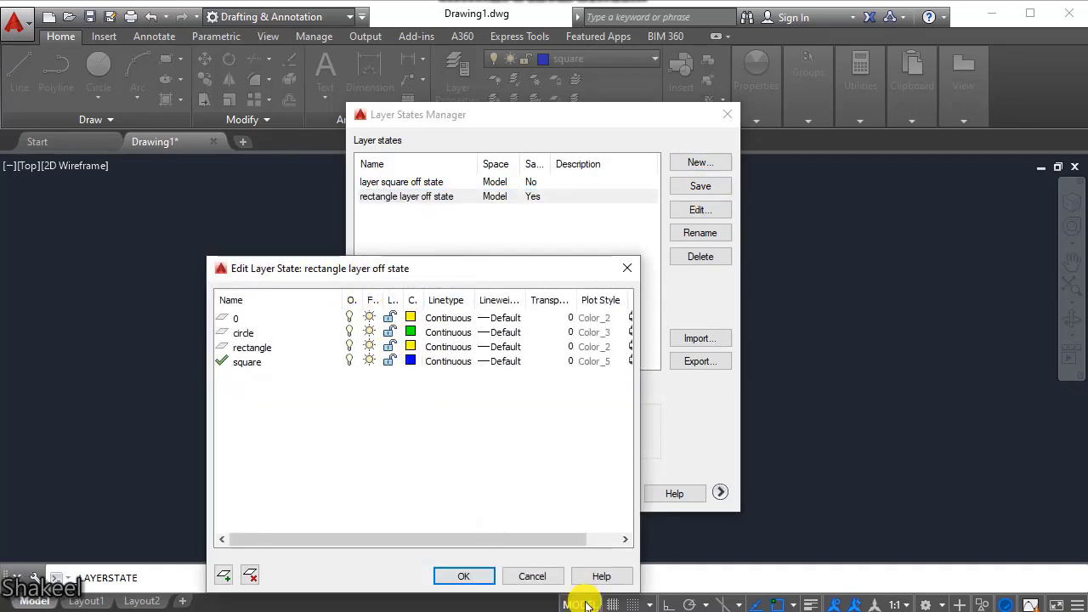
double_click(259, 348)
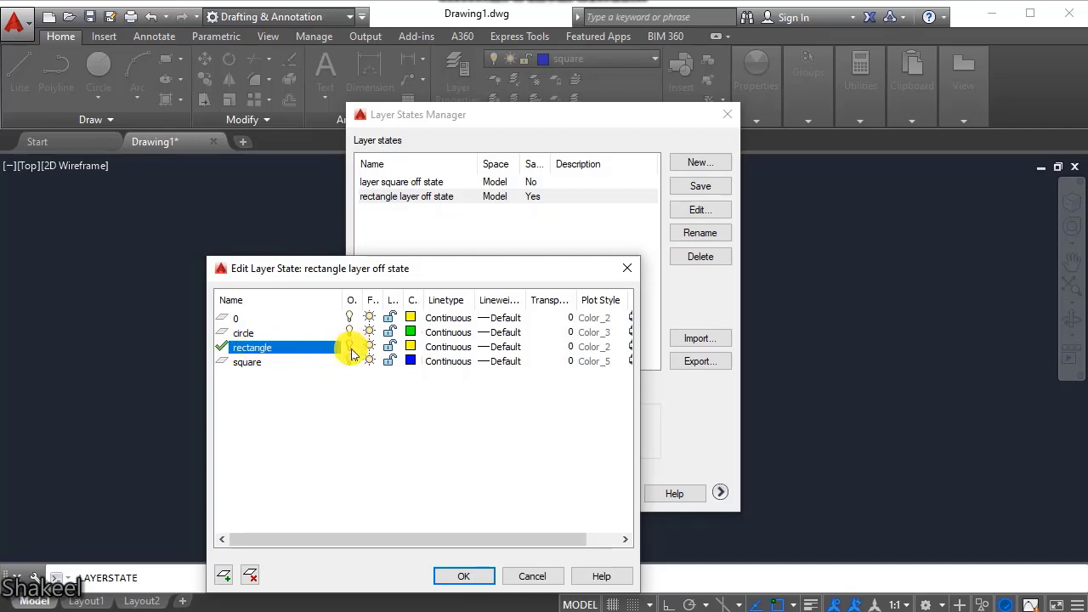
left_click(463, 576)
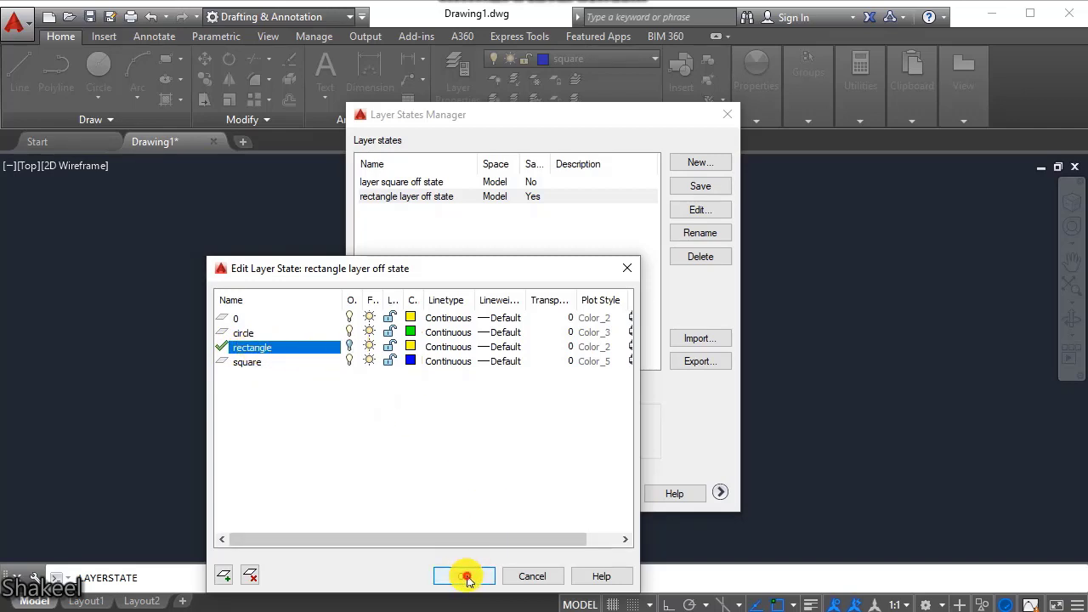
left_click(512, 346)
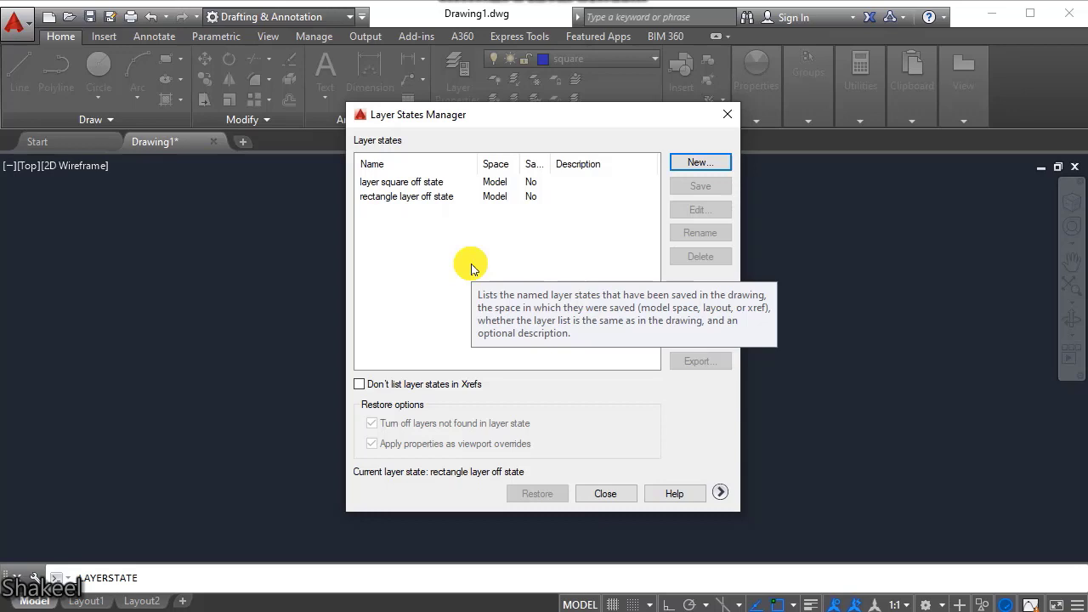
Close the Layer States Manager dialog.
left_click(615, 494)
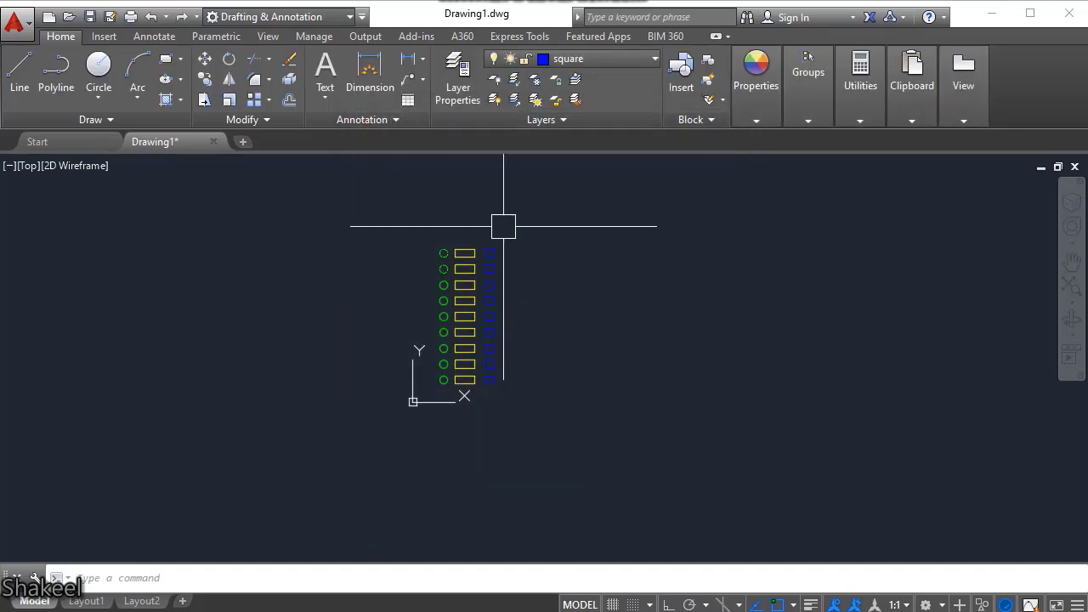
Restore the 'layer square off state' from the Layers panel's state list.
left_click(537, 120)
left_click(517, 141)
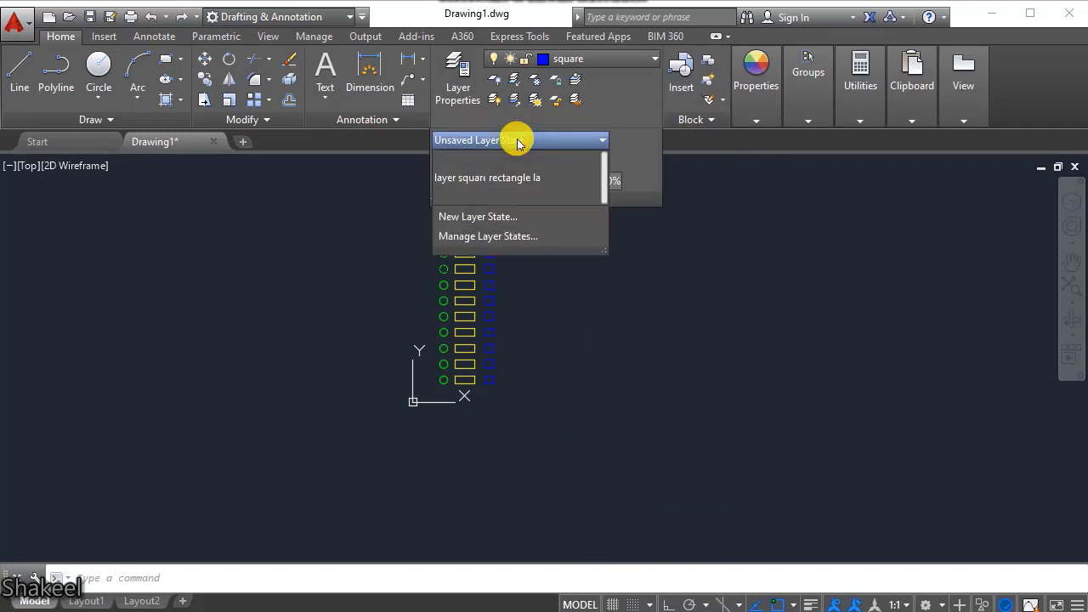
left_click(458, 178)
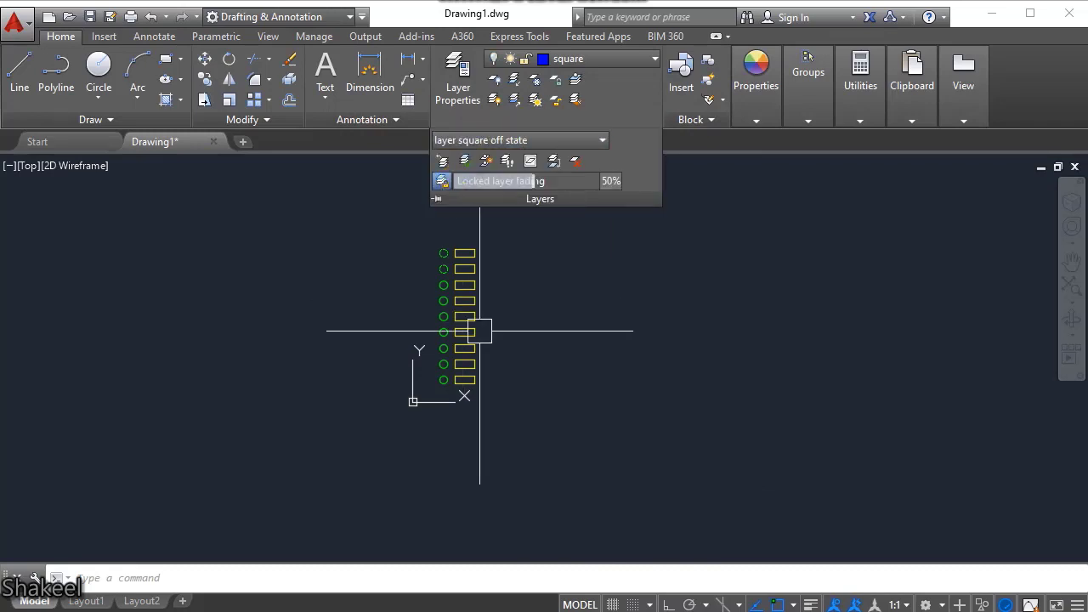
scroll(476, 328, "up", 5)
scroll(507, 314, "down", 3)
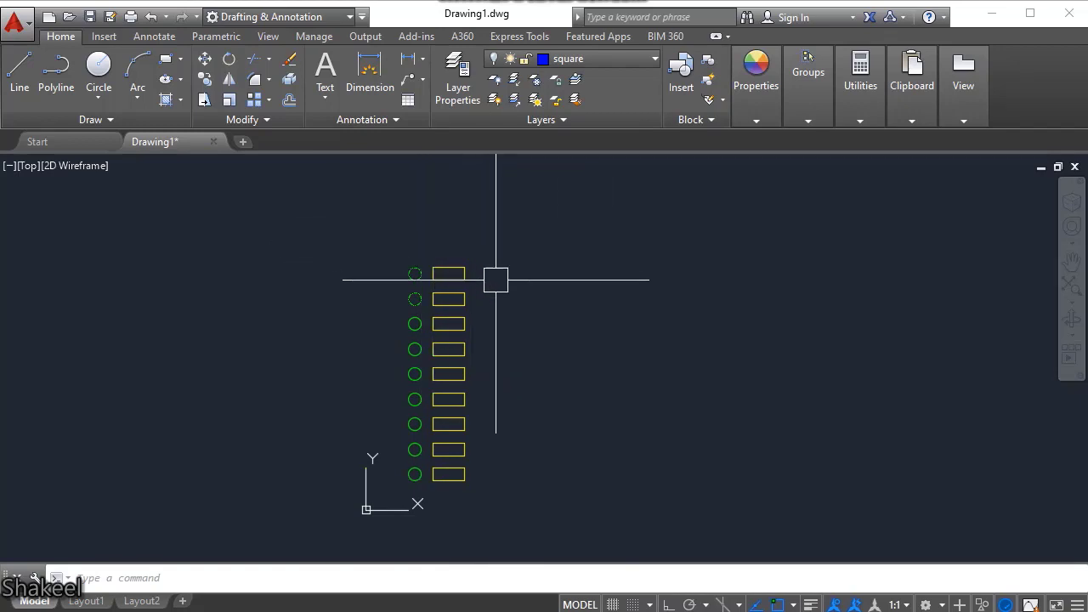
left_click(562, 120)
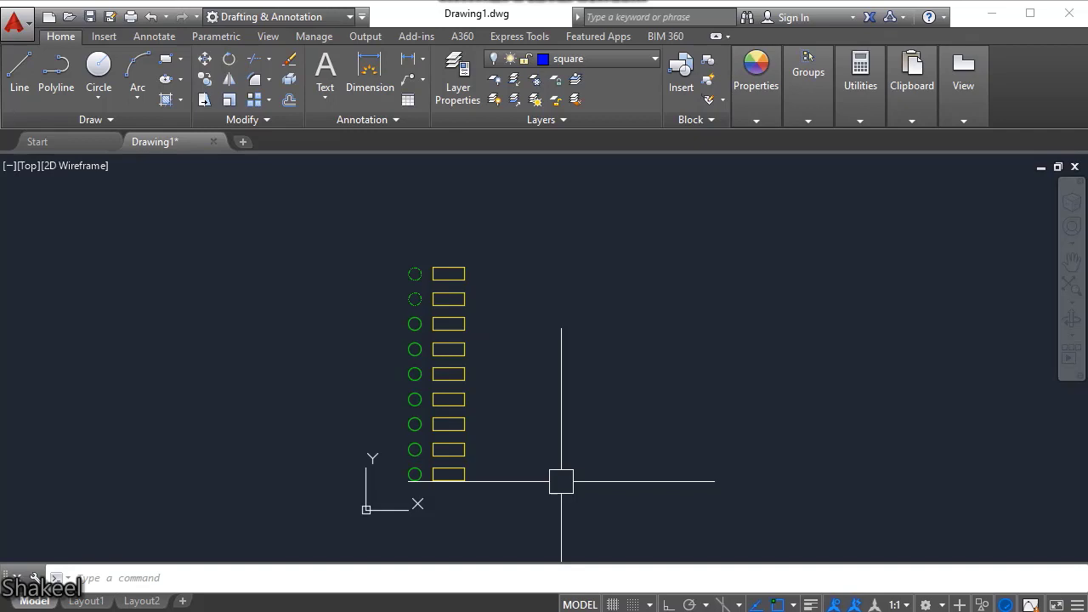
Restore the 'rectangle layer off state', hiding the rectangles.
left_click(552, 120)
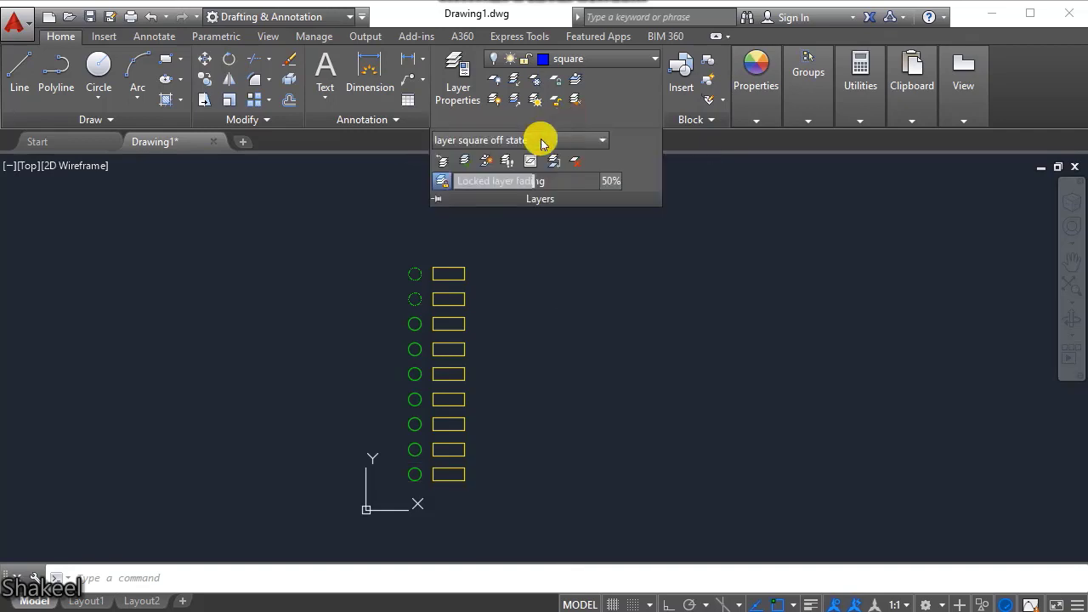
left_click(521, 141)
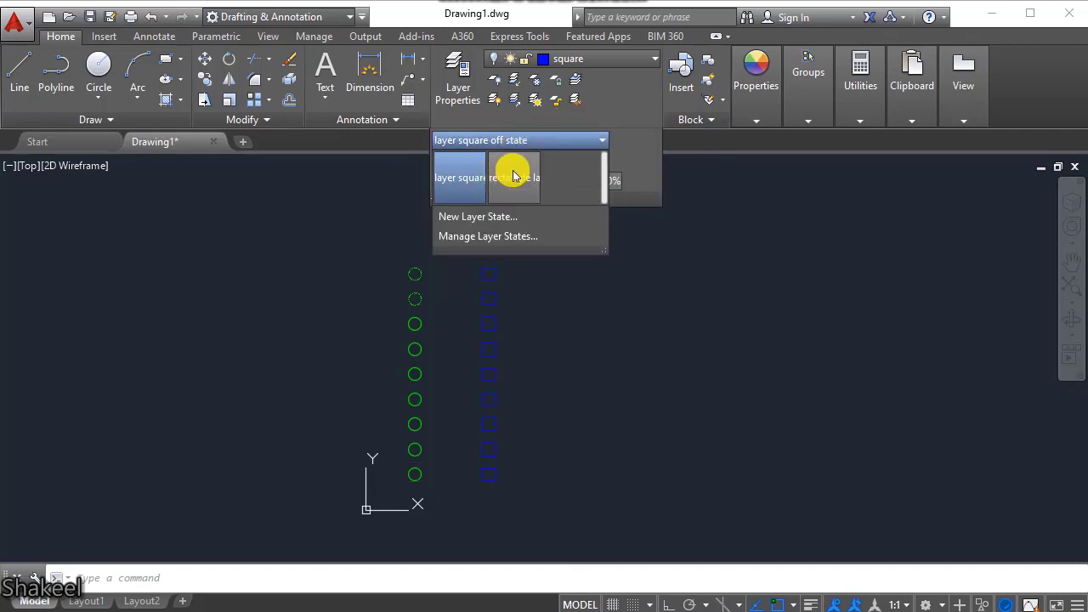
left_click(508, 175)
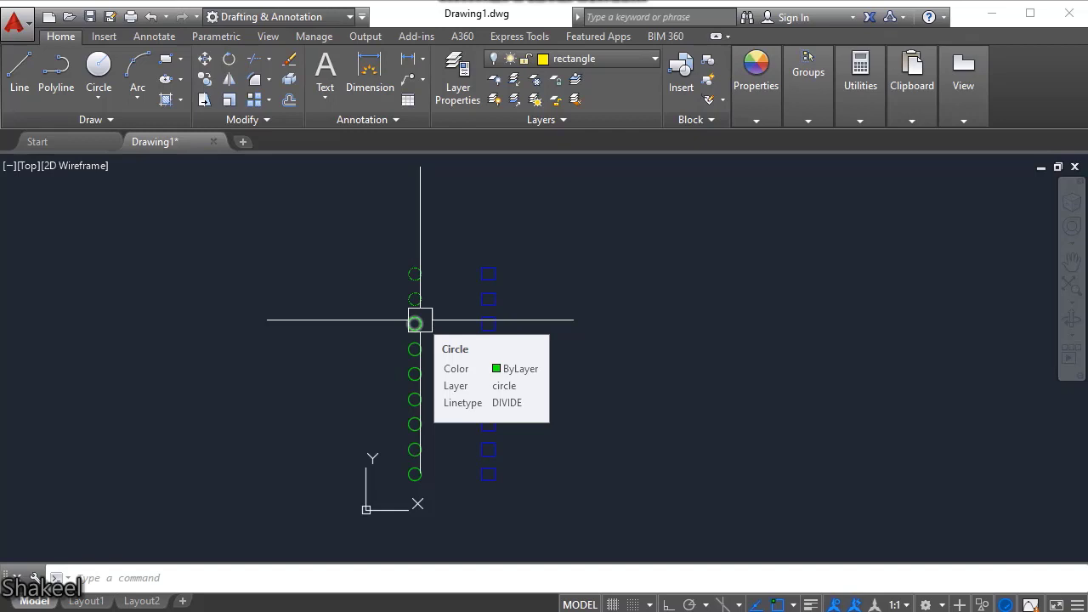
left_click(562, 122)
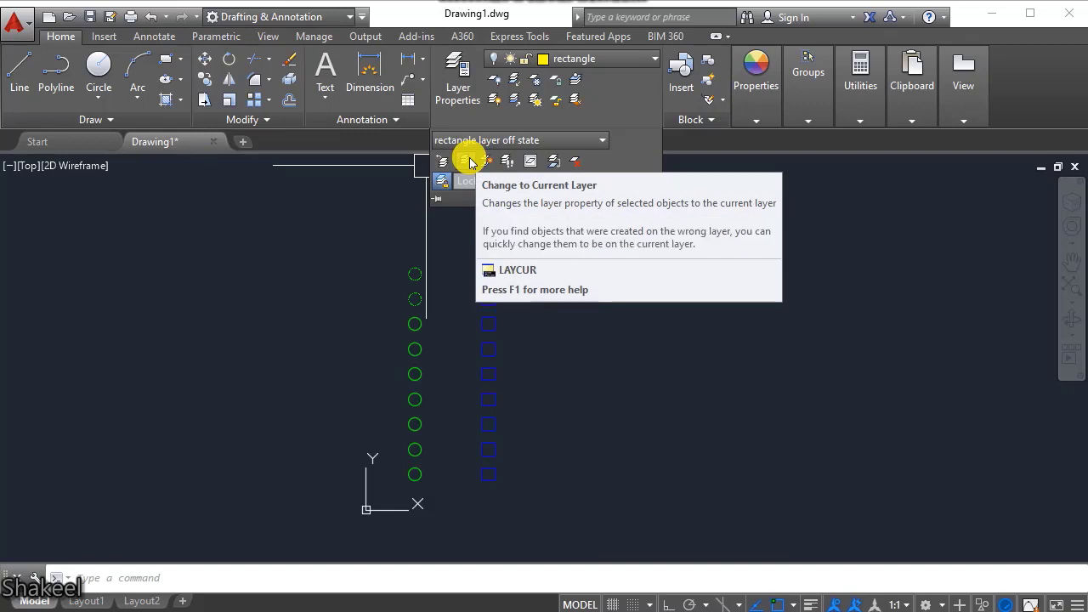
Move the top rectangle onto the current square layer with Change to Current Layer.
left_click(470, 161)
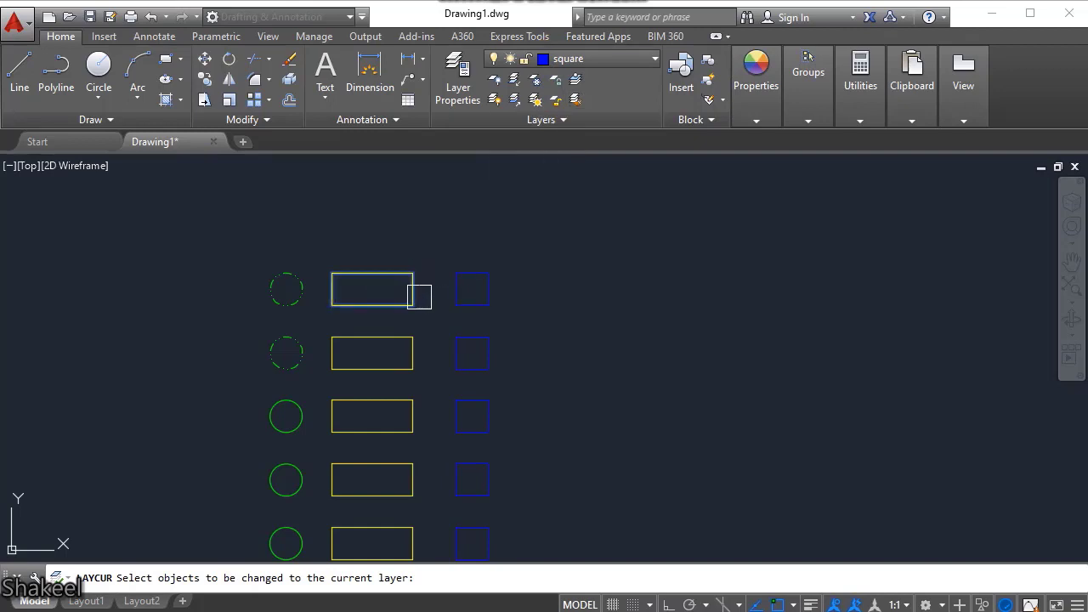
left_click(419, 296)
key("Return")
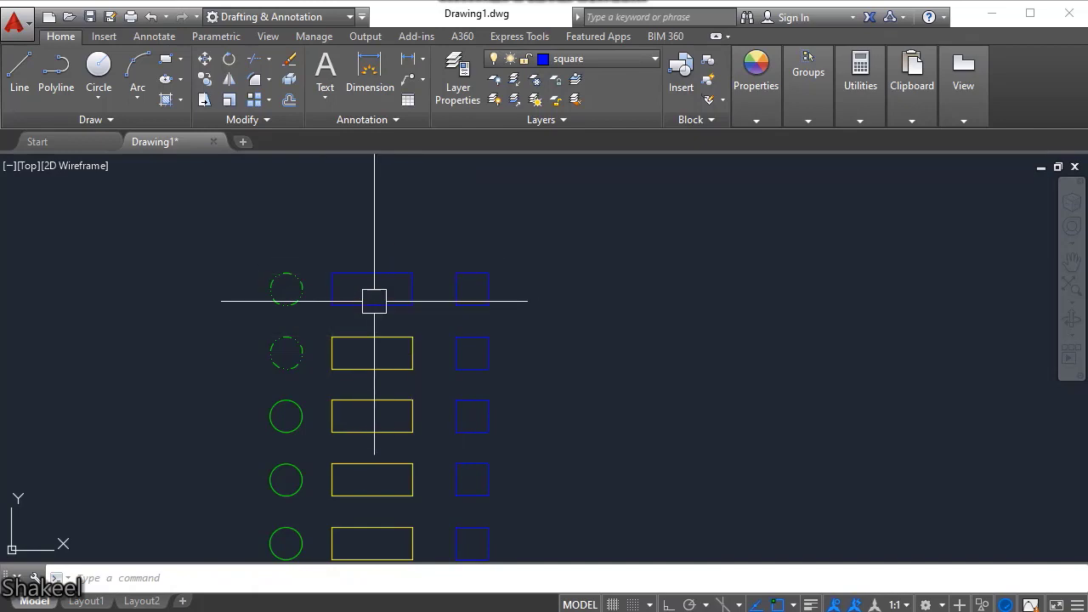
middle_click_drag(373, 223, 505, 210)
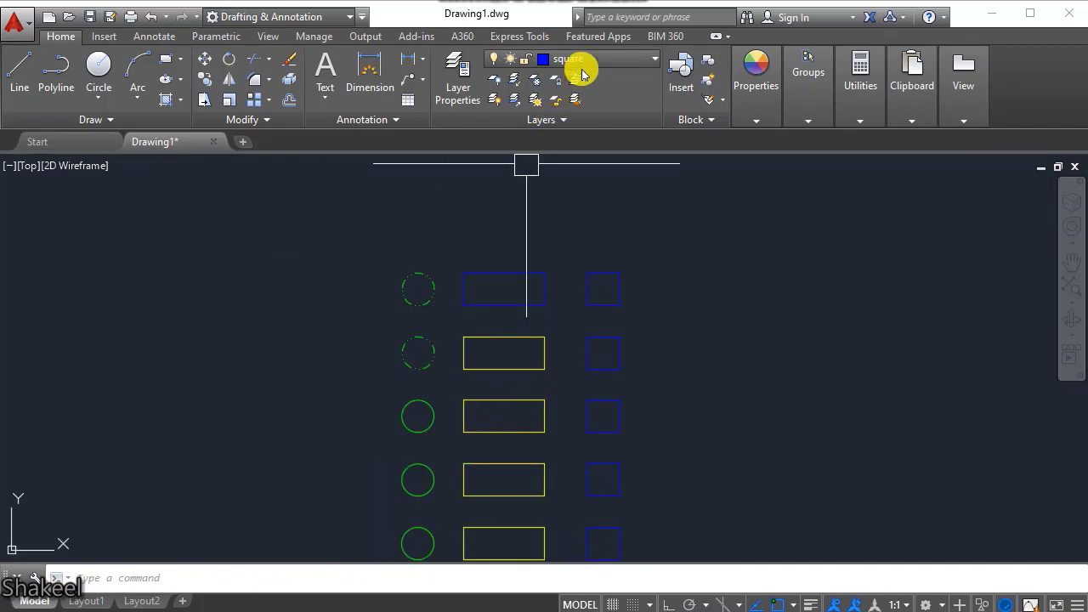
left_click(517, 276)
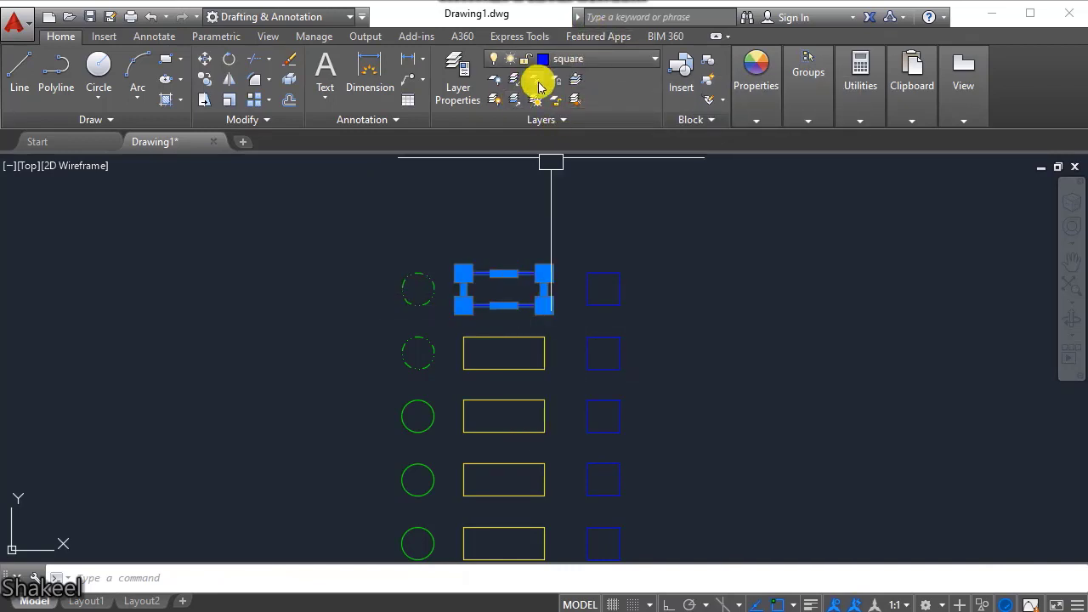
key("Escape")
Put the second rectangle on the circle layer via the layer dropdown, then make rectangle current.
left_click(515, 337)
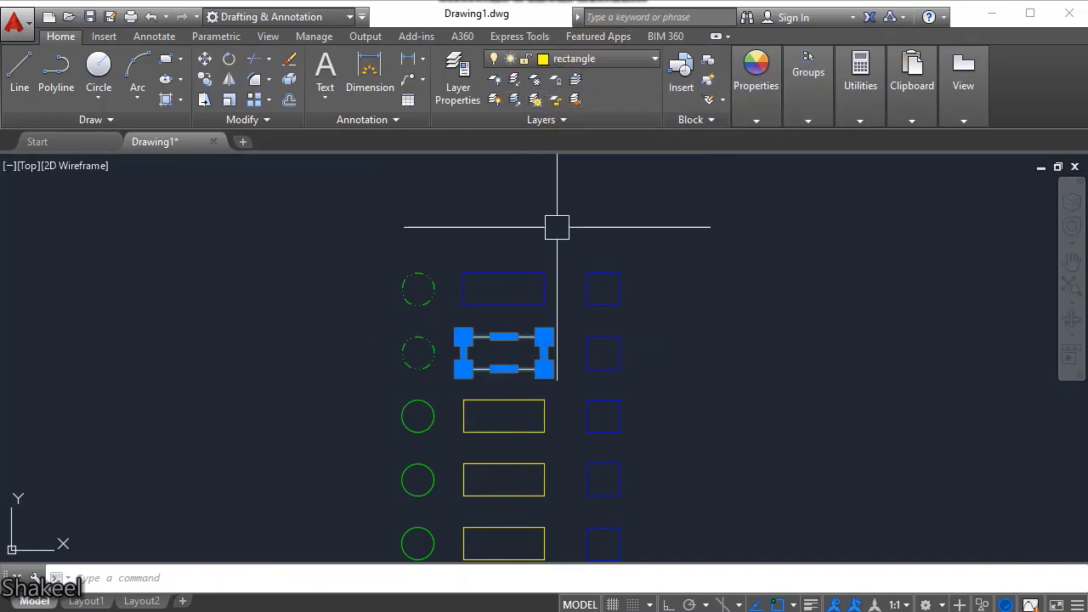
left_click(556, 99)
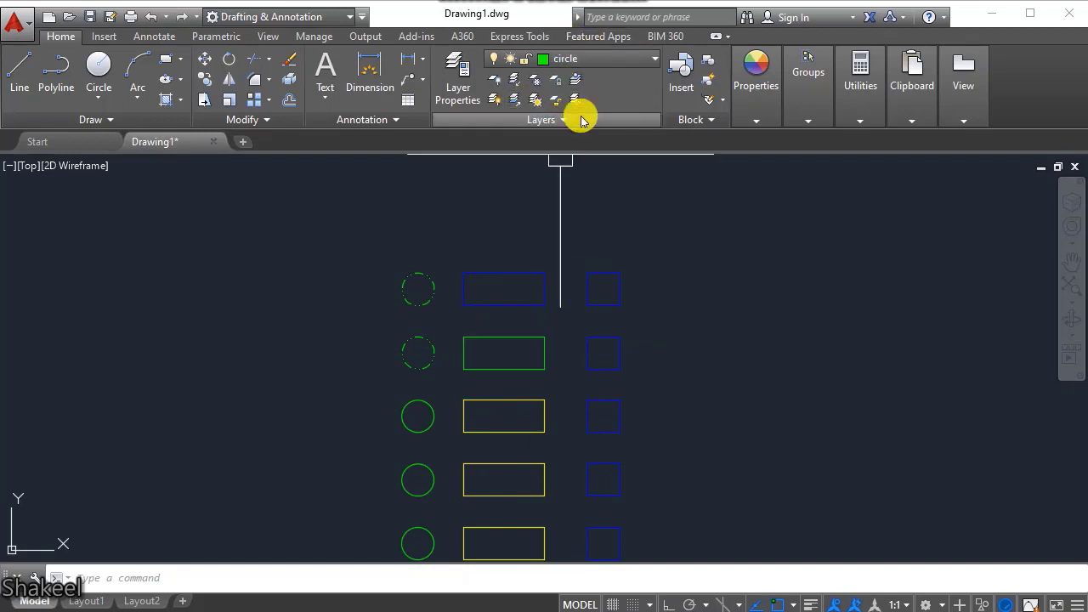
left_click(582, 120)
left_click(598, 58)
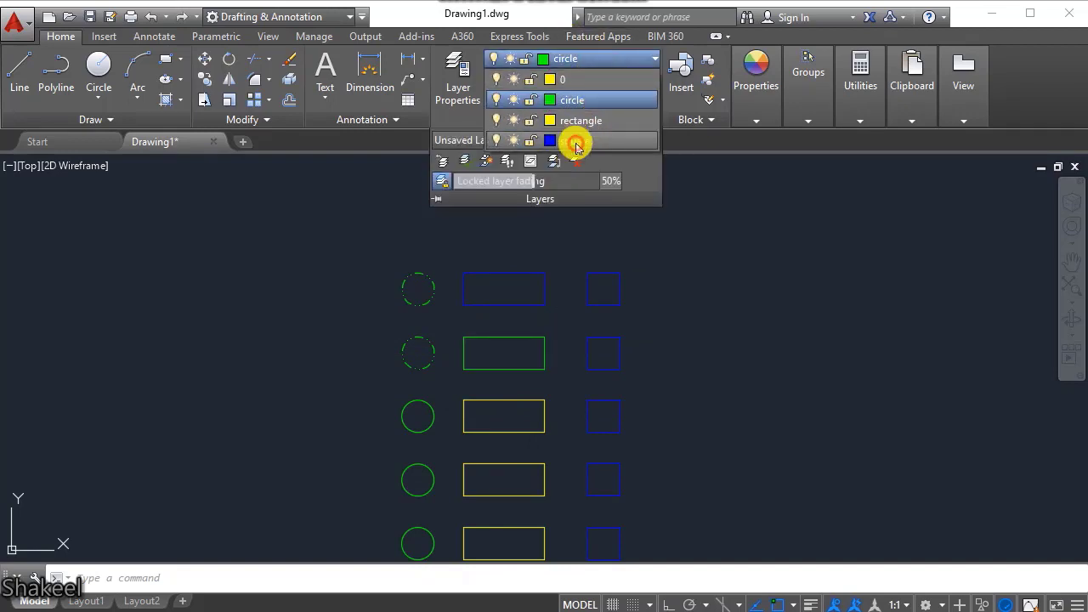
left_click(576, 142)
left_click(544, 58)
left_click(583, 120)
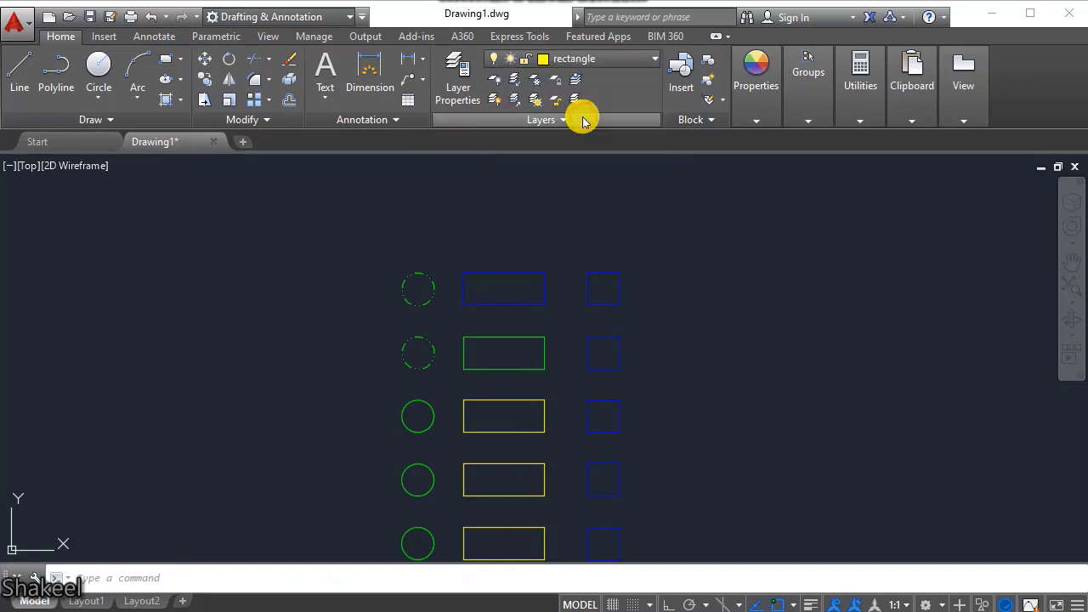
Return both top rectangles to the current rectangle layer with Change to Current Layer.
left_click(503, 119)
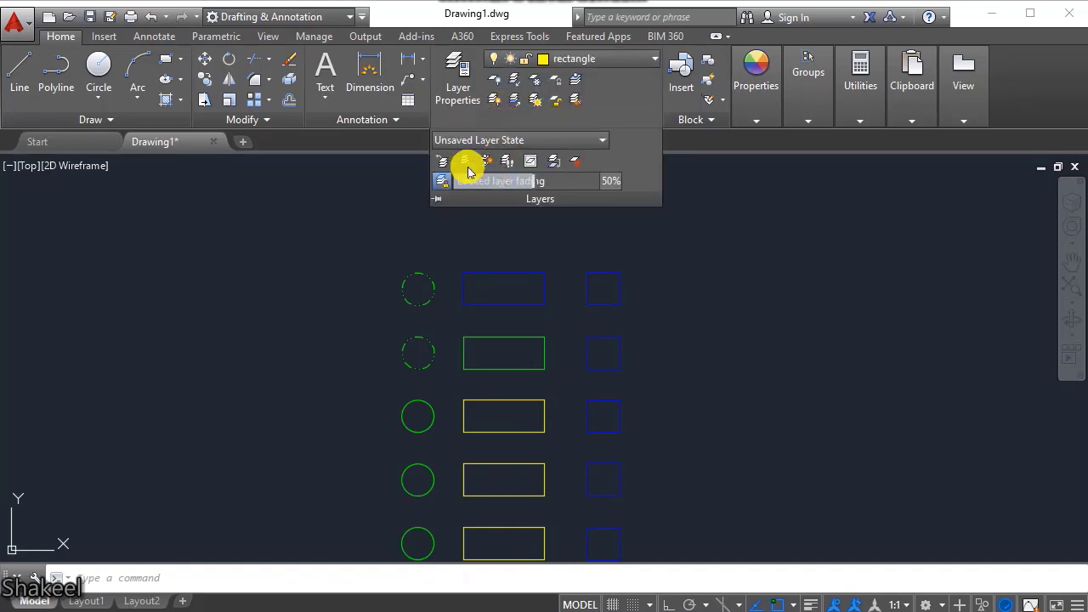
left_click(466, 163)
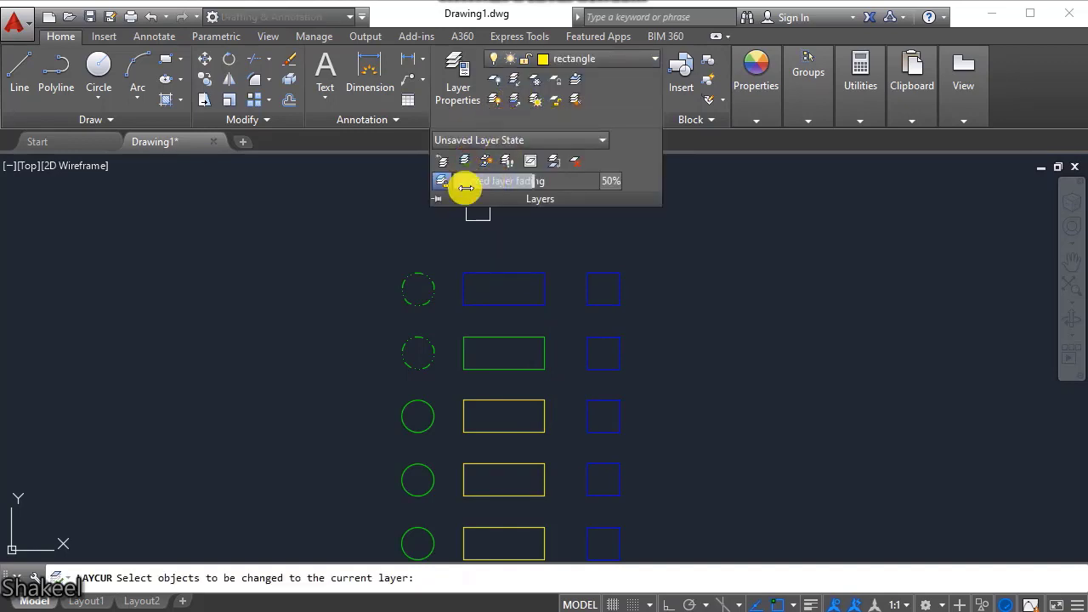
left_click(500, 297)
key("Return")
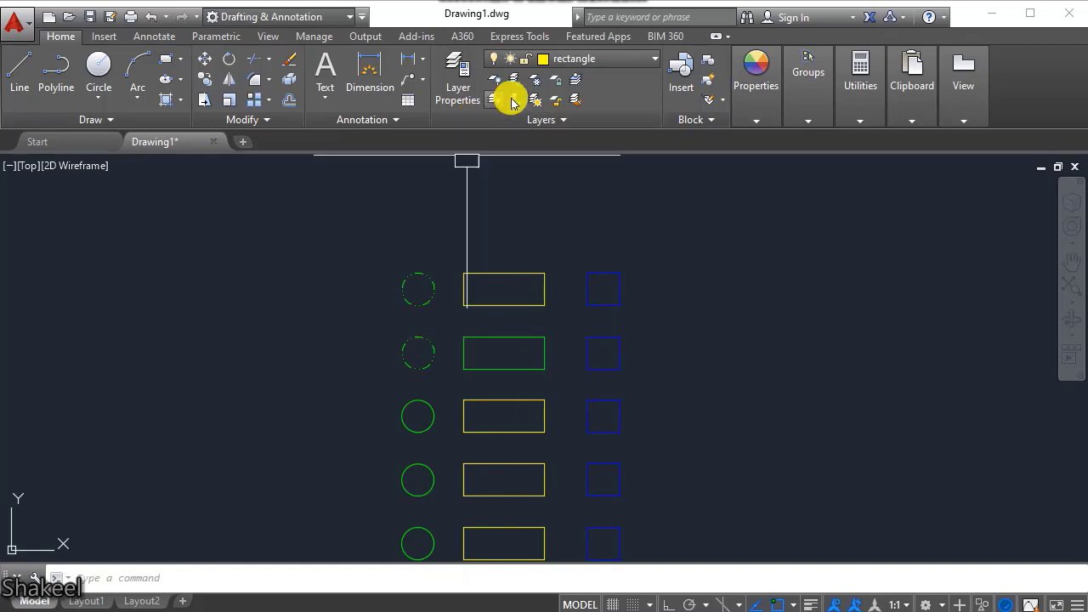
left_click(509, 120)
left_click(467, 163)
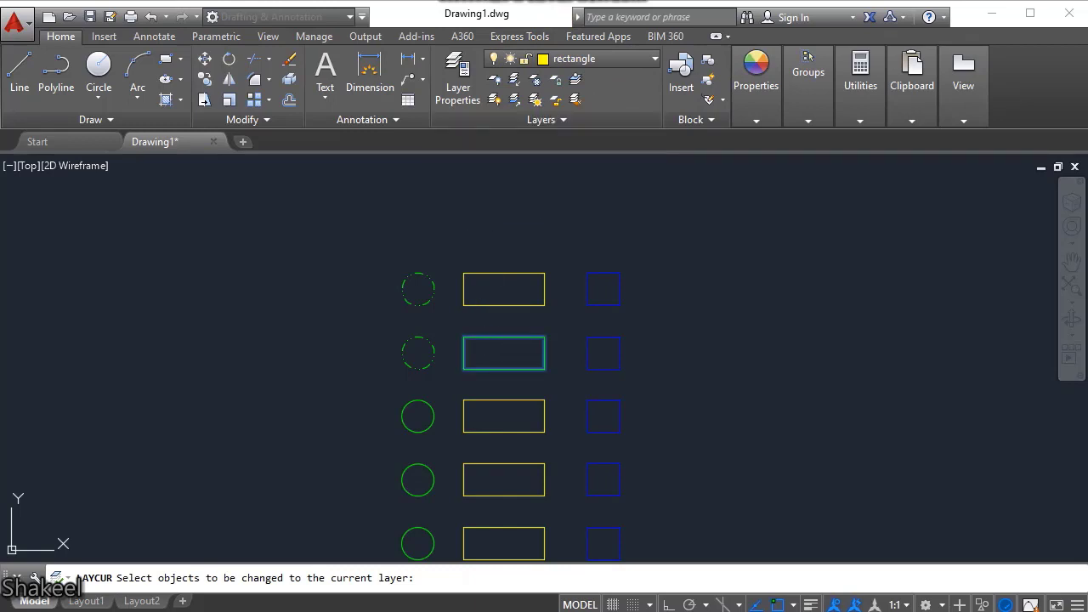
left_click(646, 66)
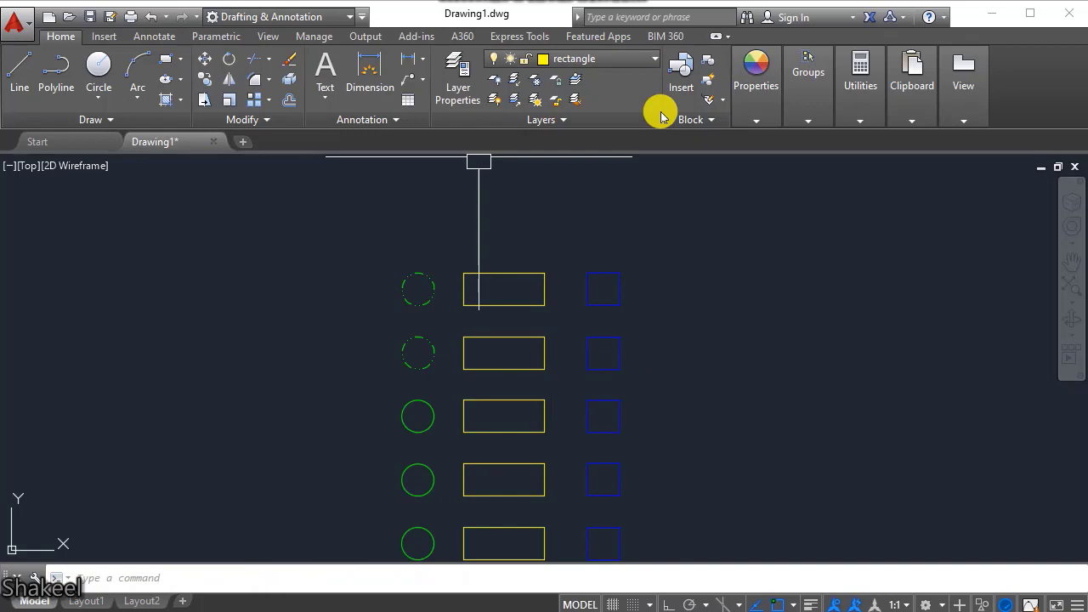
Select the top rectangle and start a plain COPY, then cancel it without placing.
scroll(522, 264, "down", 3)
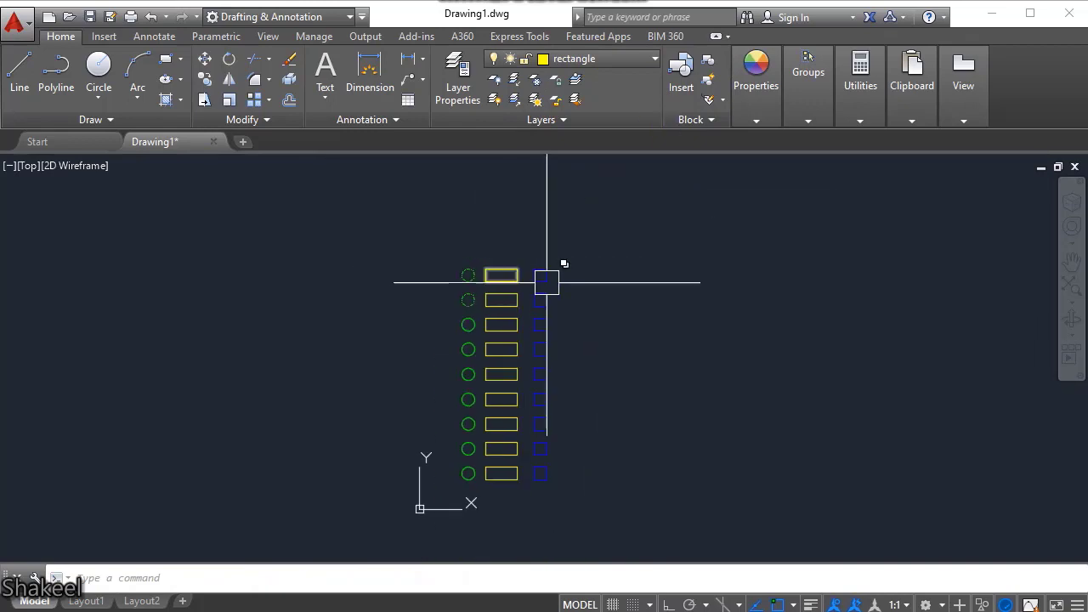
left_click(551, 119)
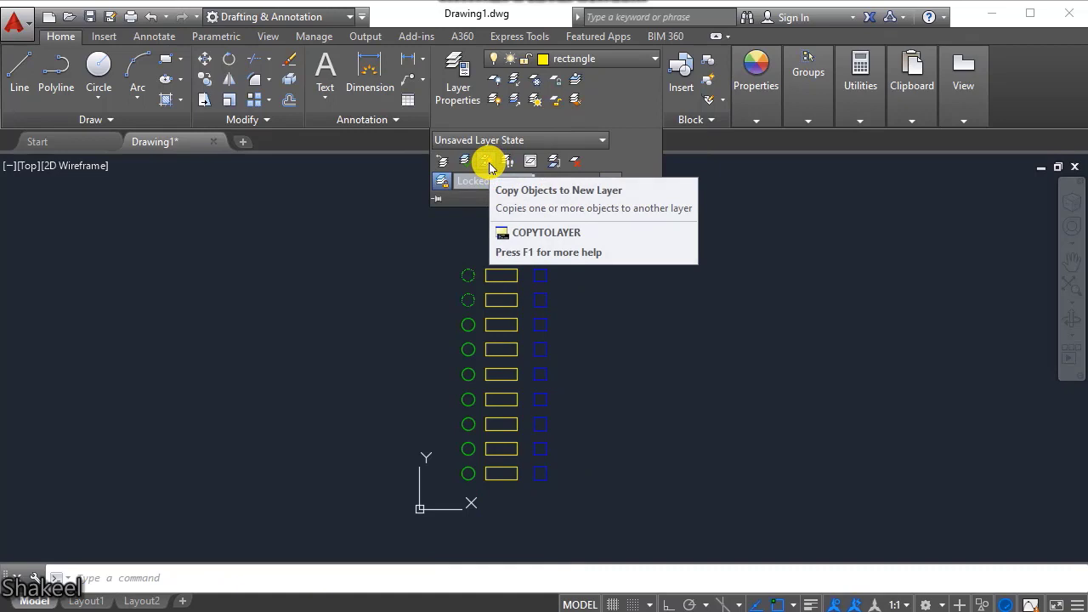
scroll(491, 277, "up", 5)
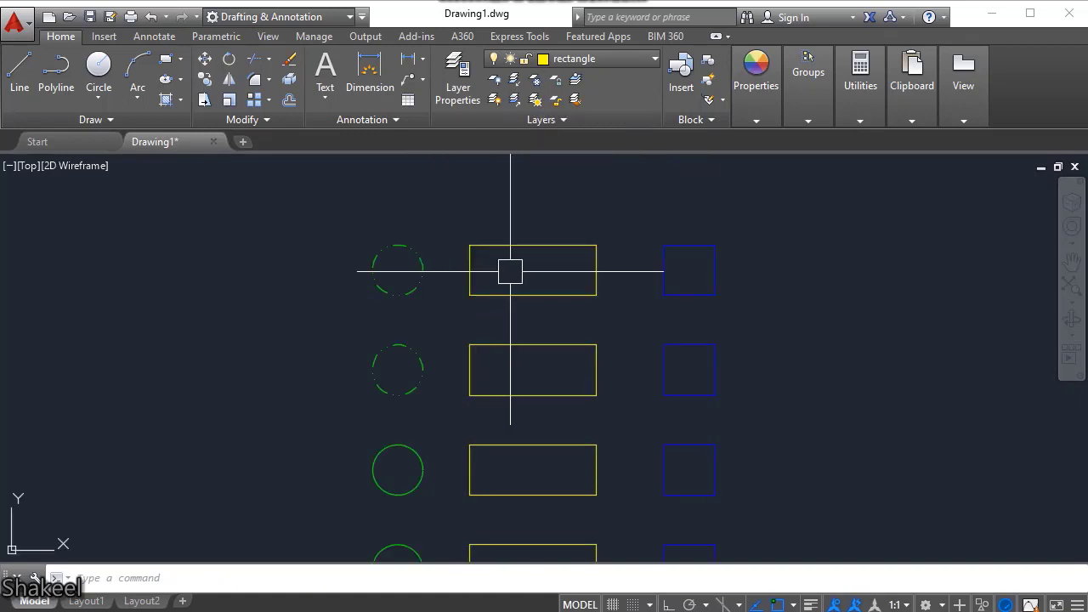
left_click(514, 246)
middle_click_drag(530, 279, 516, 357)
type("co")
key("Return")
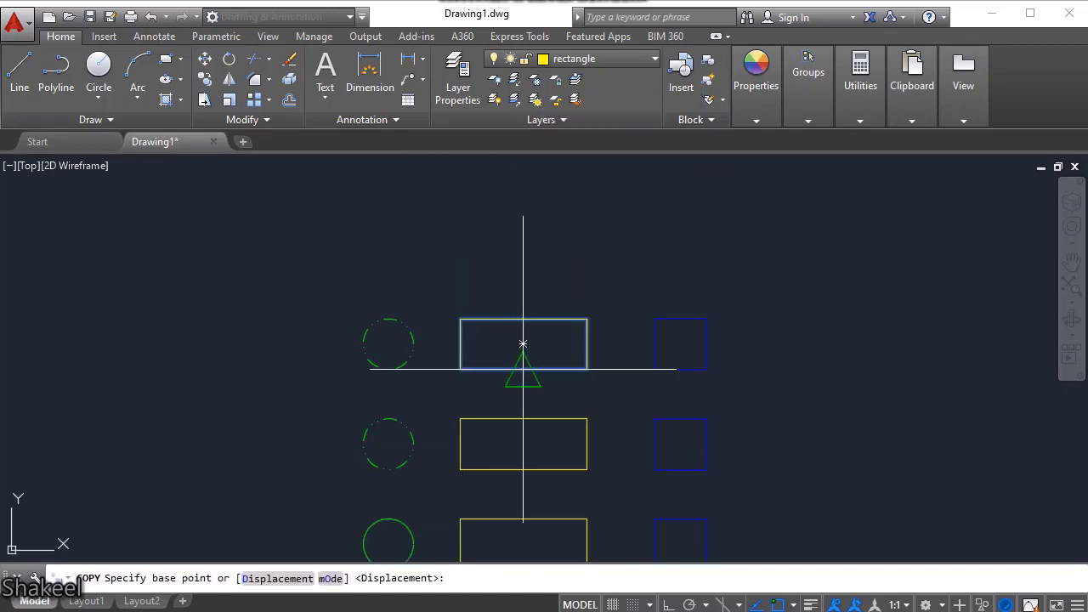
left_click(560, 348)
key("Escape")
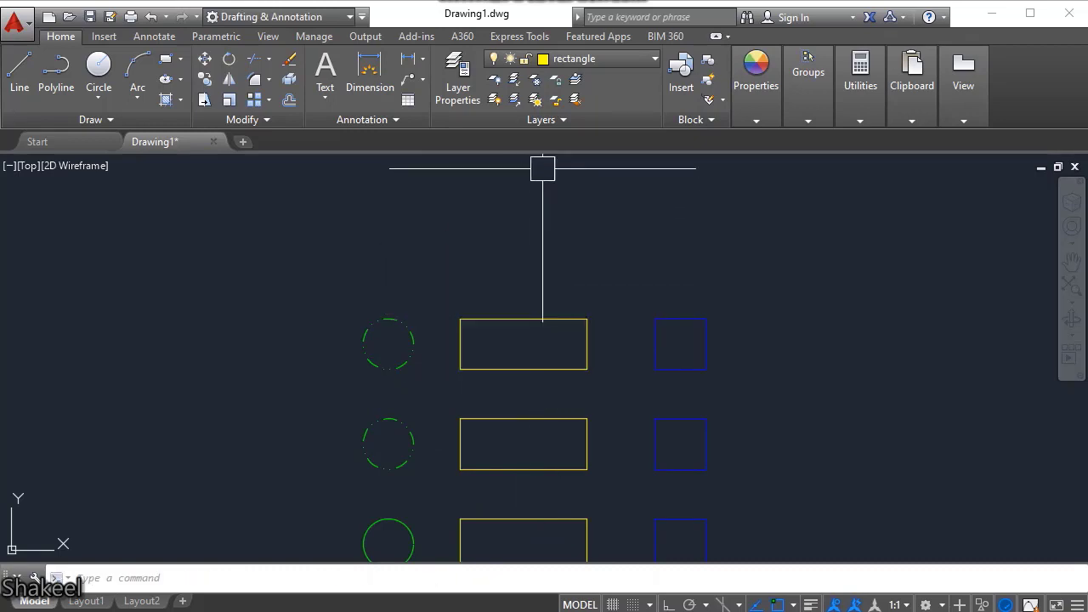
Copy the top rectangle to the 'circle' layer using Copy To Layer by Name.
left_click(538, 121)
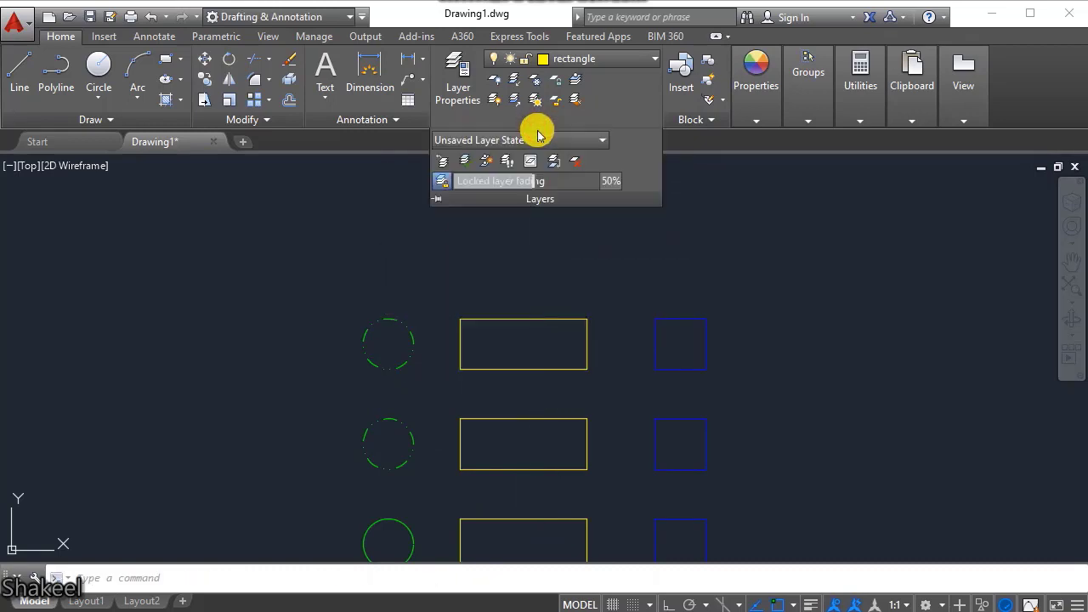
left_click(485, 161)
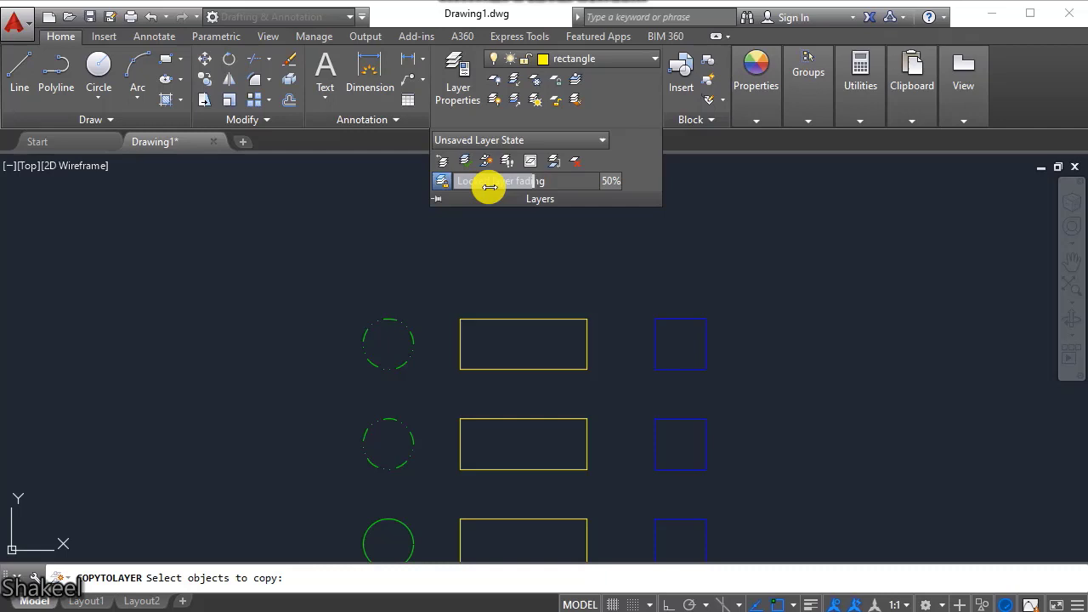
left_click(506, 321)
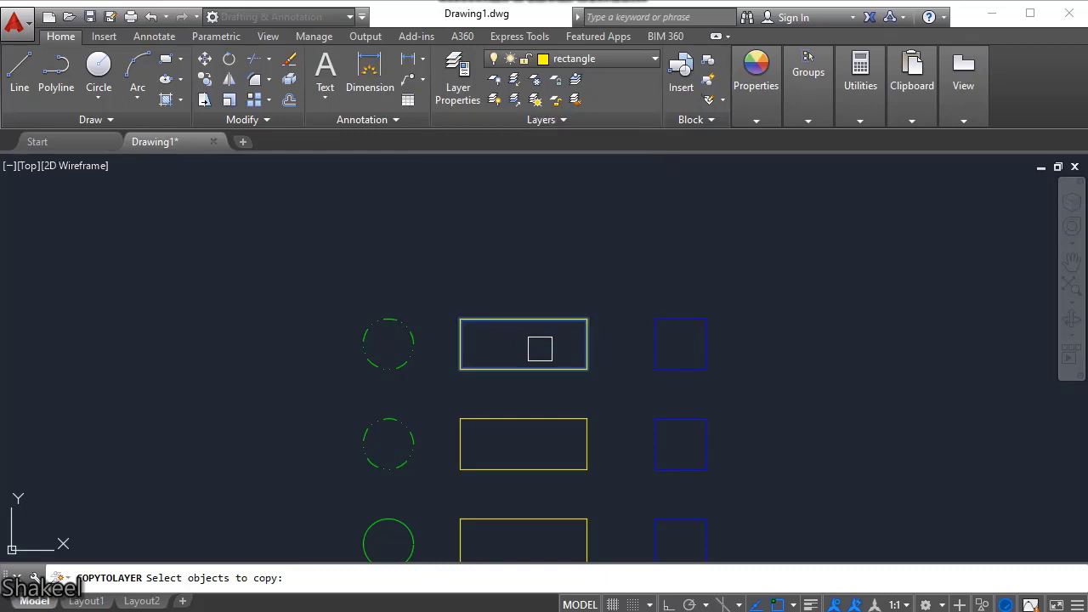
key("Return")
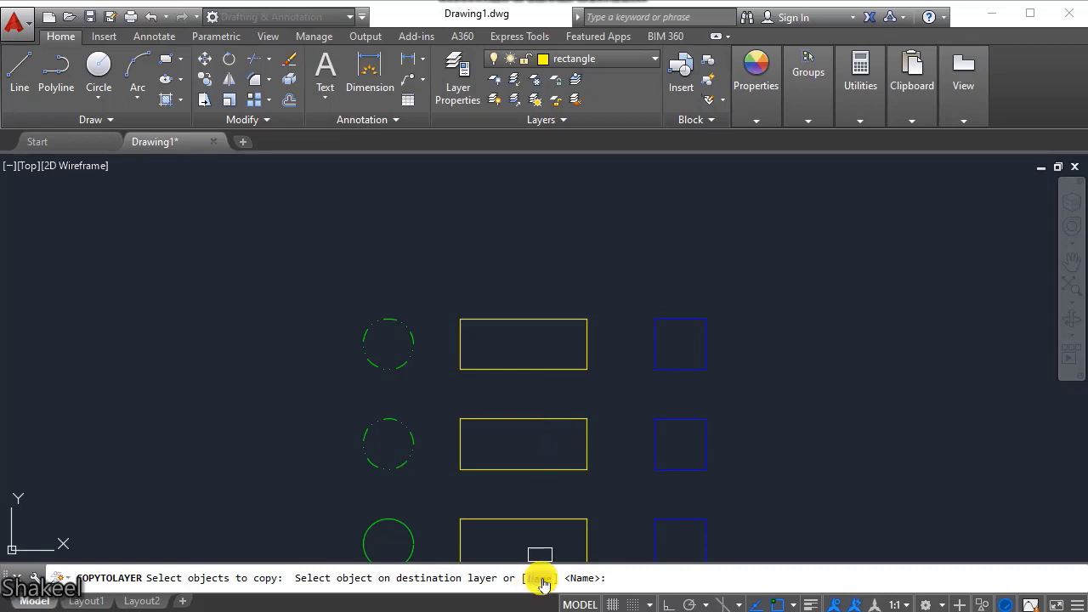
left_click(539, 578)
left_click(507, 503)
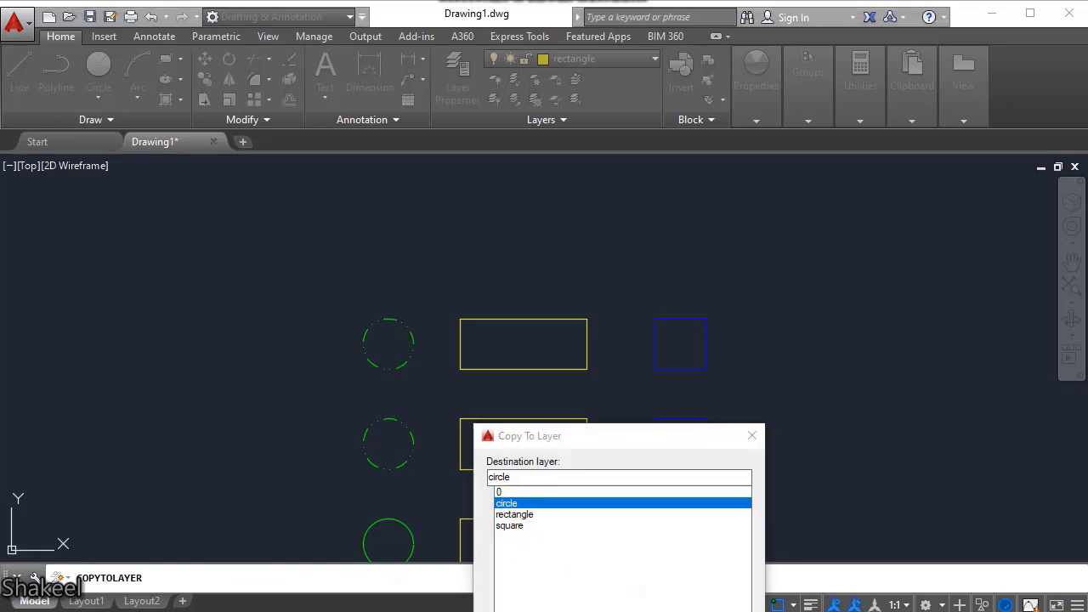
left_click_drag(614, 448, 641, 275)
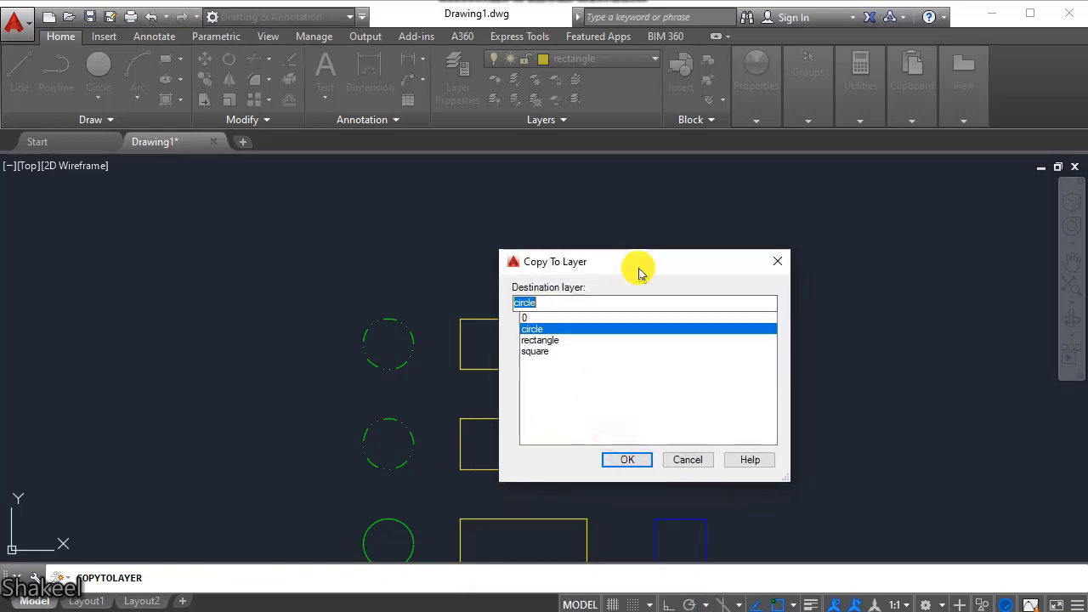
left_click(627, 463)
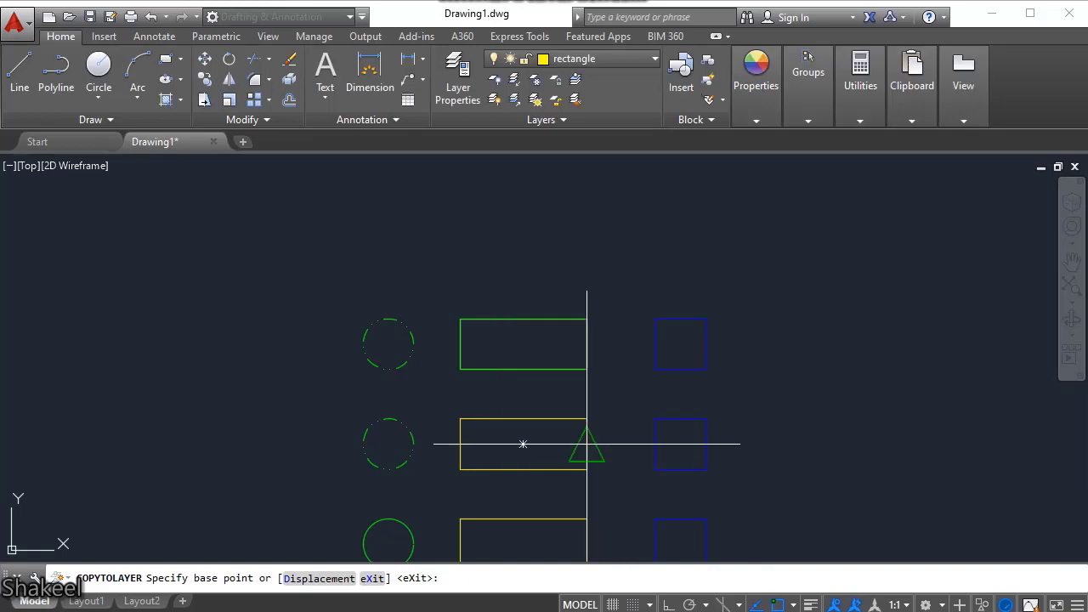
Place the green copy above the top row, basing it on the rectangle's centre.
left_click(523, 343)
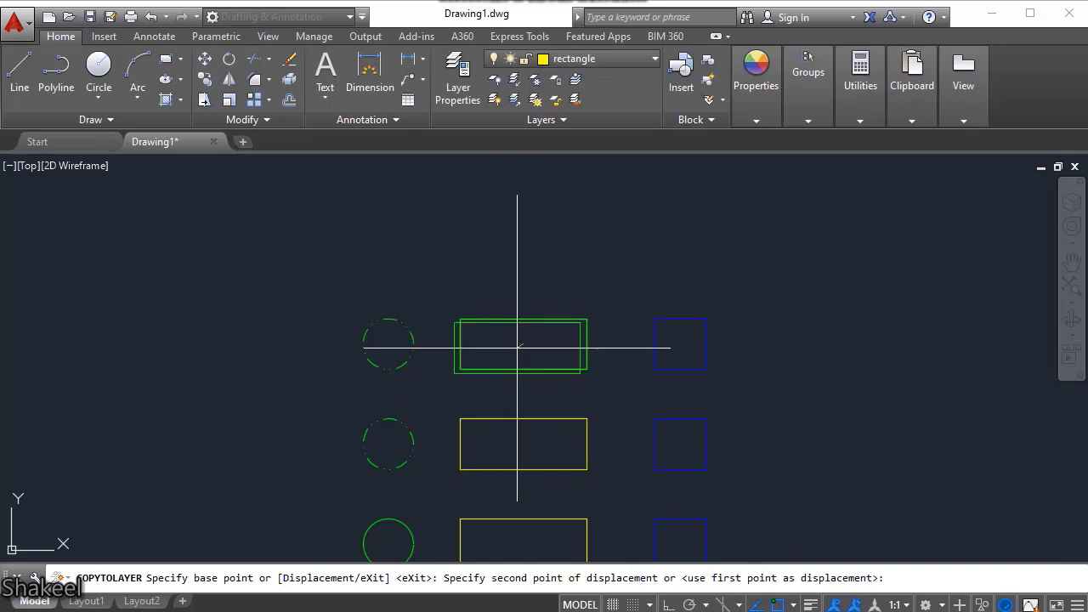
left_click(522, 206)
scroll(657, 275, "down", 4)
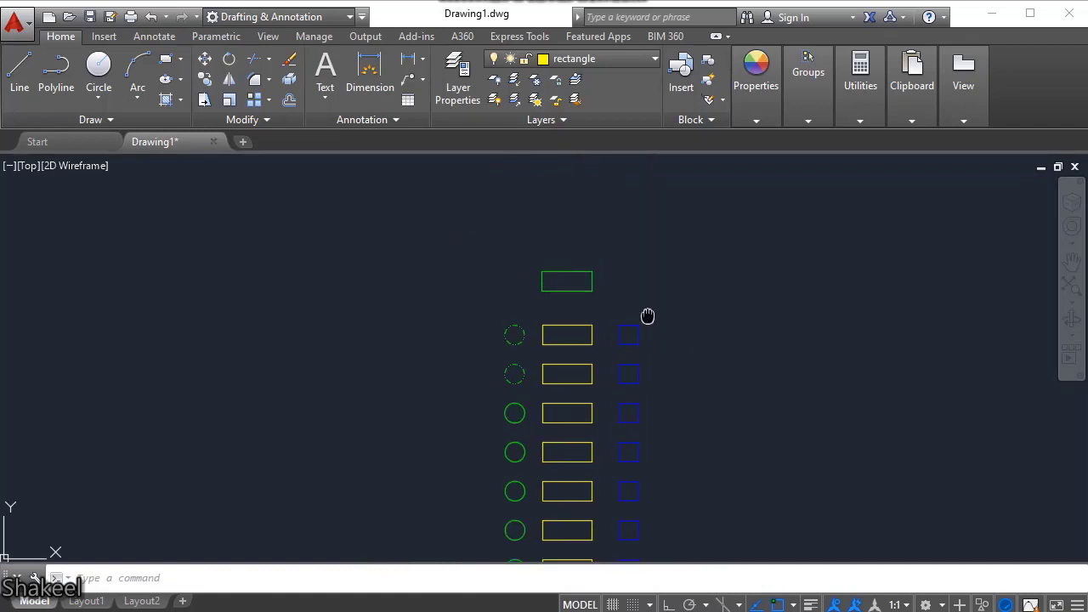
scroll(547, 347, "up", 4)
left_click(548, 132)
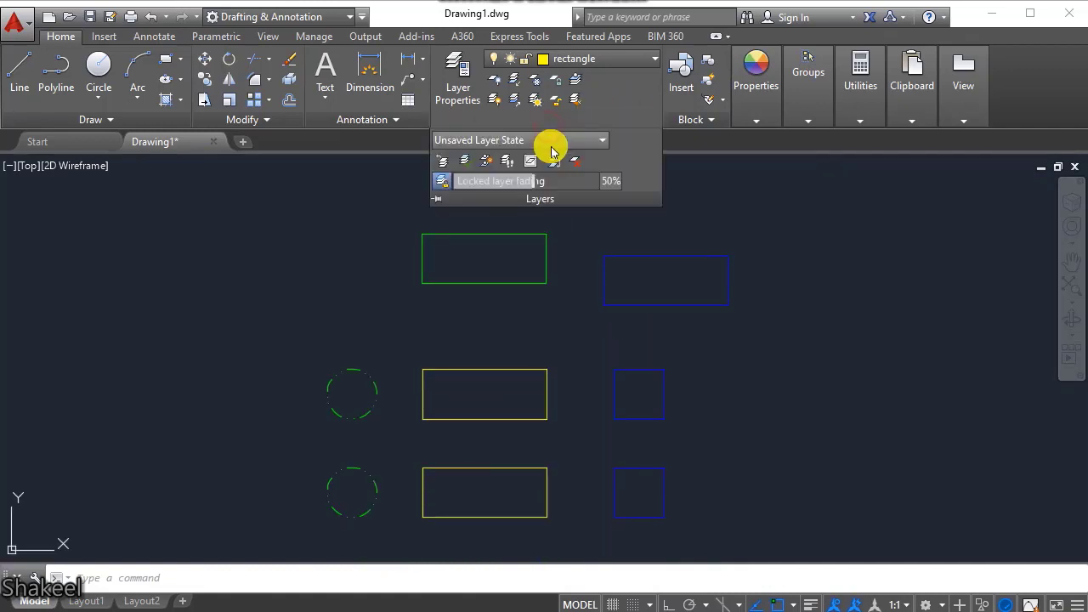
left_click(505, 163)
left_click(440, 263)
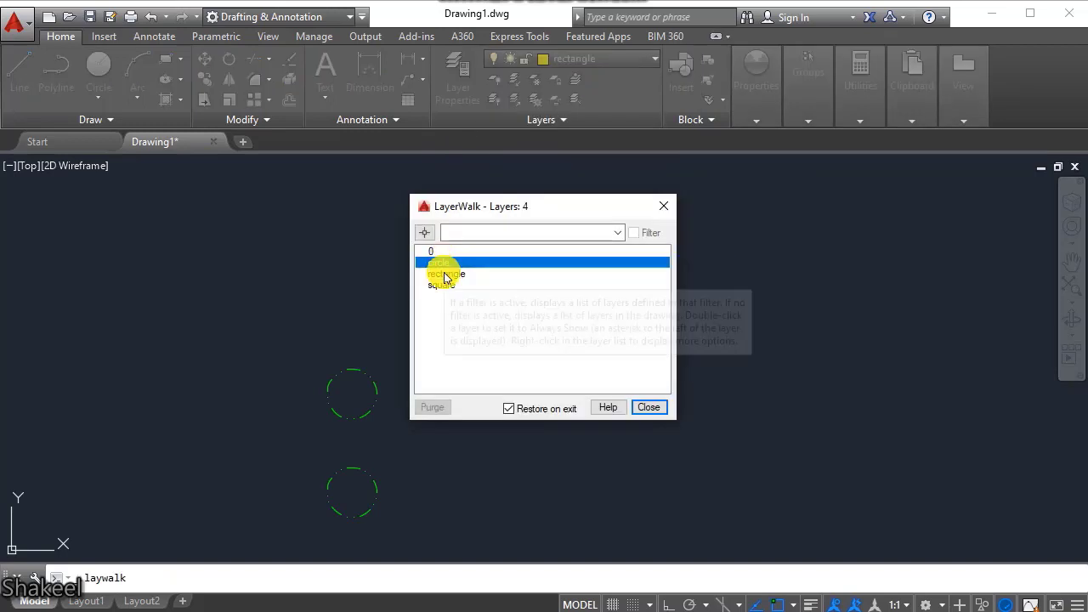
left_click(442, 274)
left_click(442, 284)
left_click(444, 274)
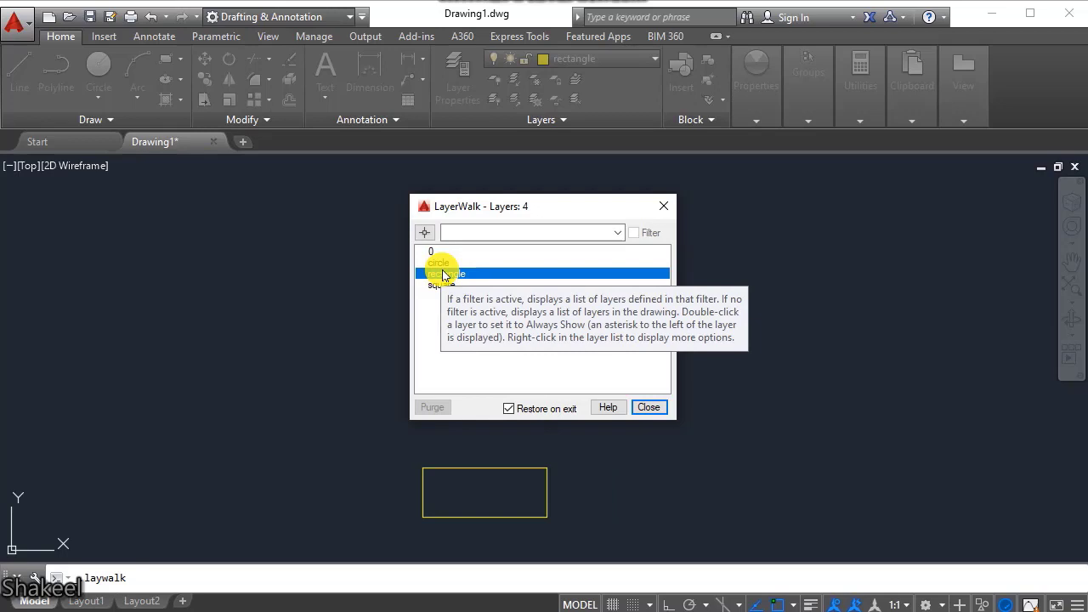
left_click(440, 253)
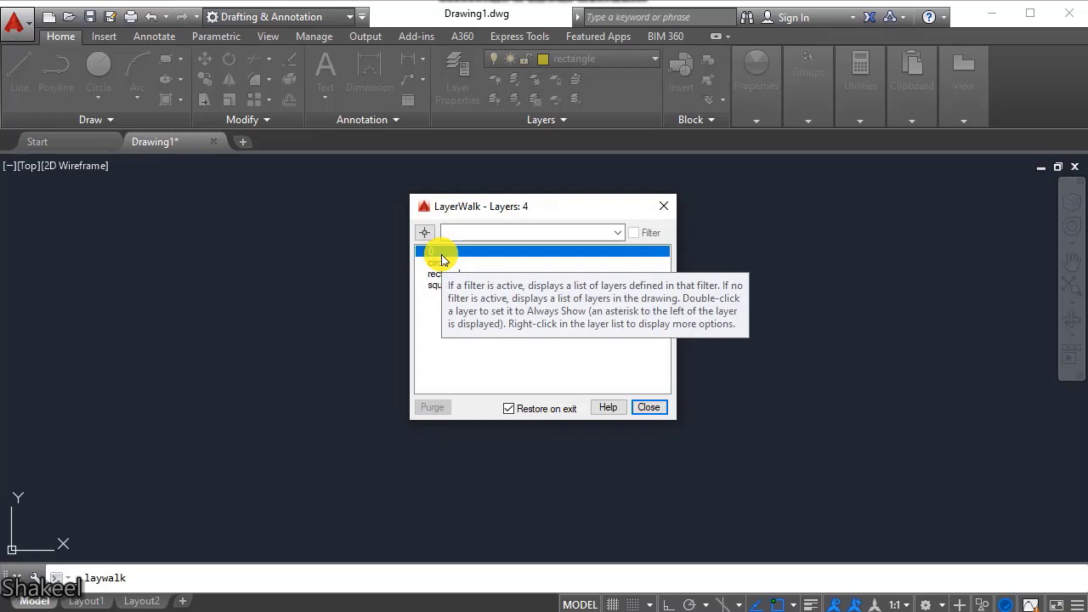
left_click_drag(494, 212, 486, 213)
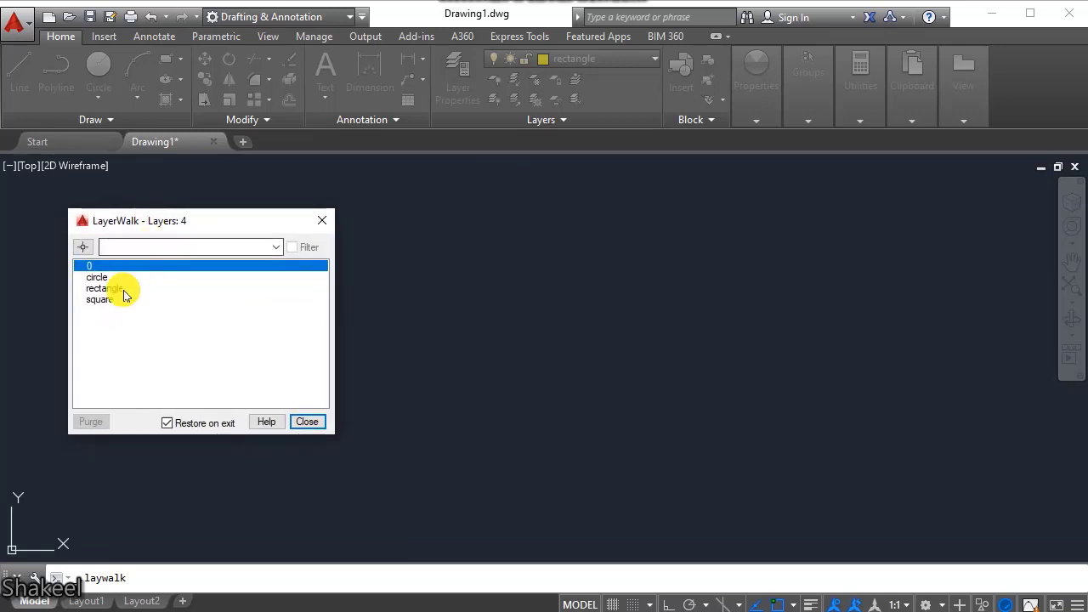
left_click(97, 277)
left_click_drag(199, 239, 164, 201)
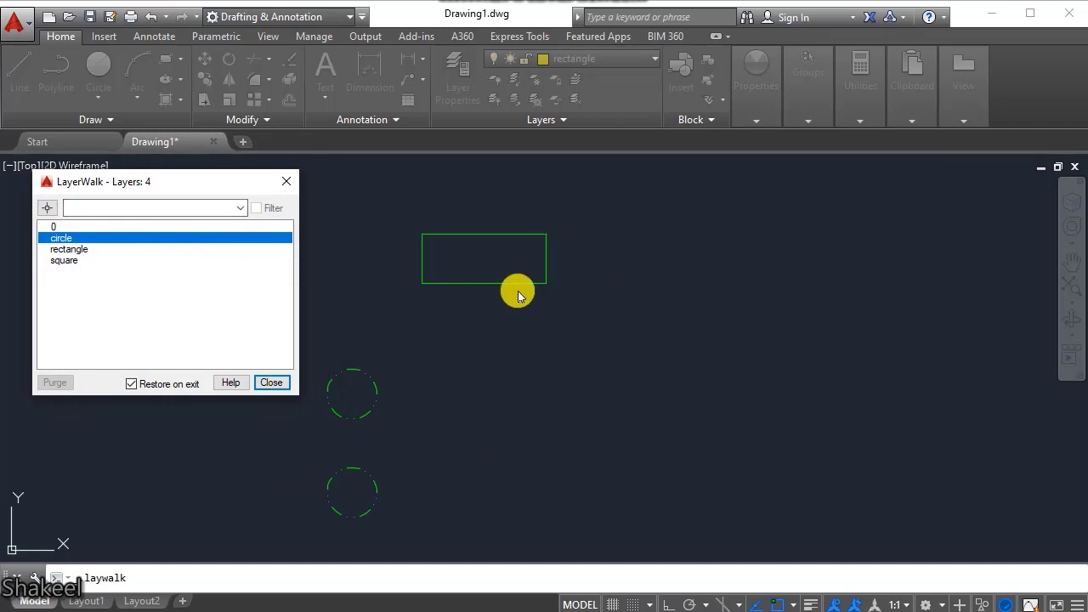
left_click(68, 250)
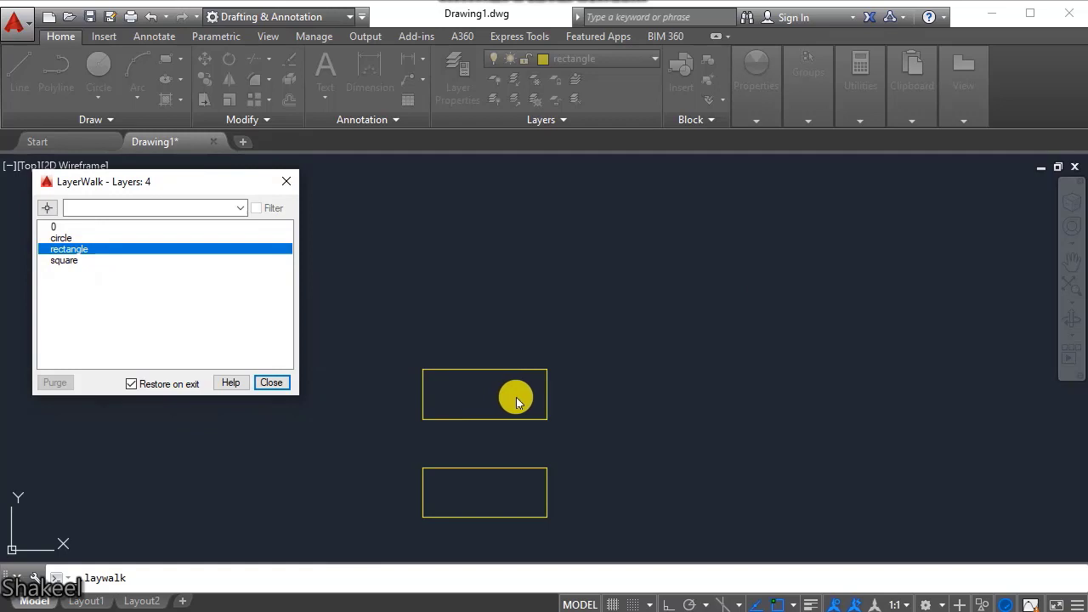
left_click(56, 260)
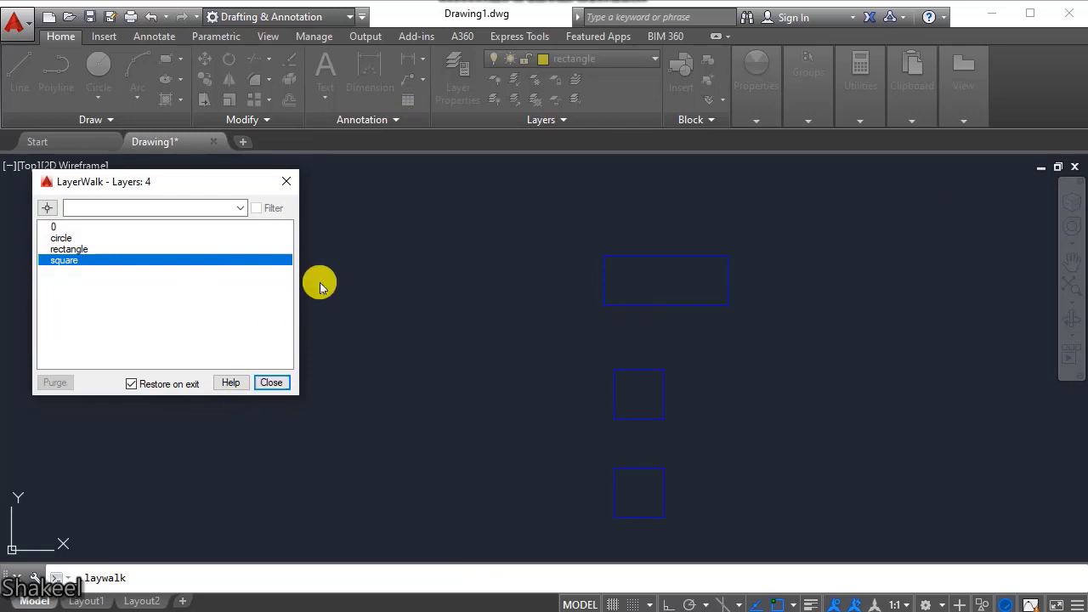
left_click(270, 382)
left_click(541, 119)
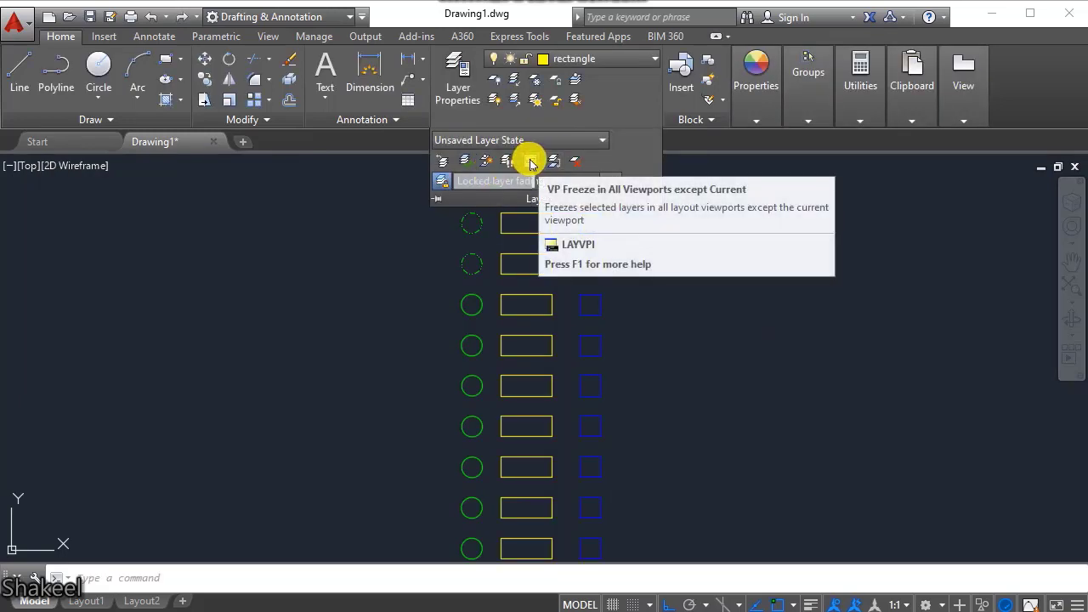
Switch to Layout1 and draw a new viewport with MV, left of the existing three.
left_click(388, 328)
left_click(389, 330)
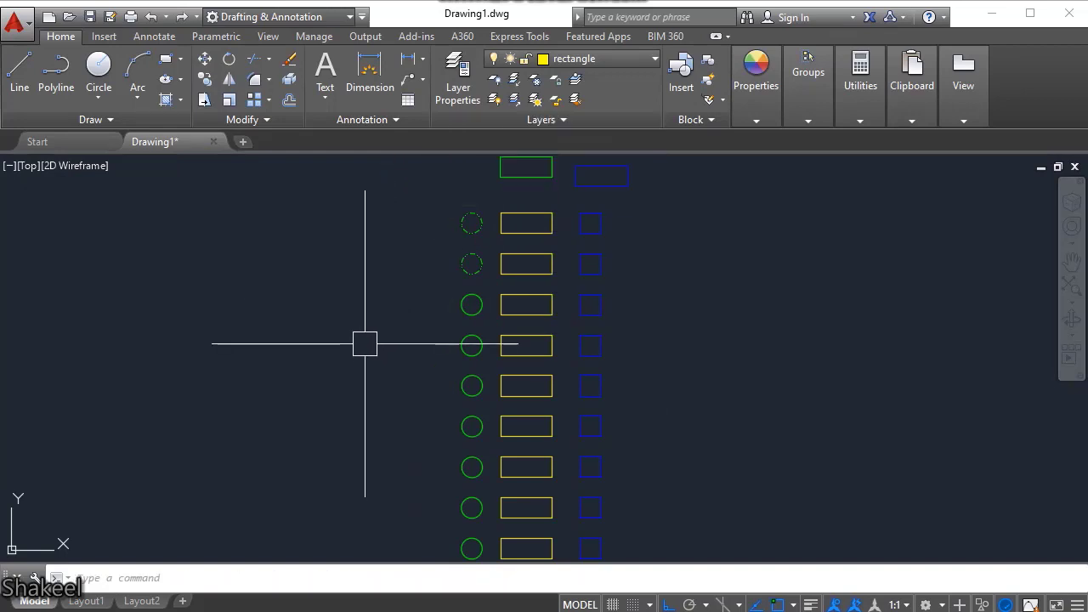
left_click(85, 601)
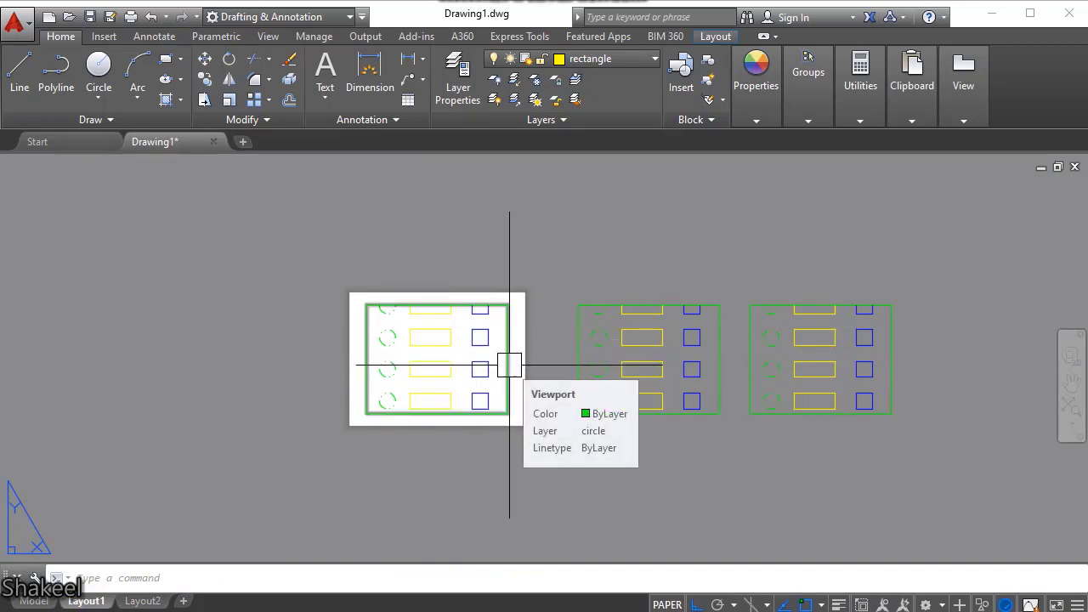
type("mv")
key("Return")
left_click(150, 429)
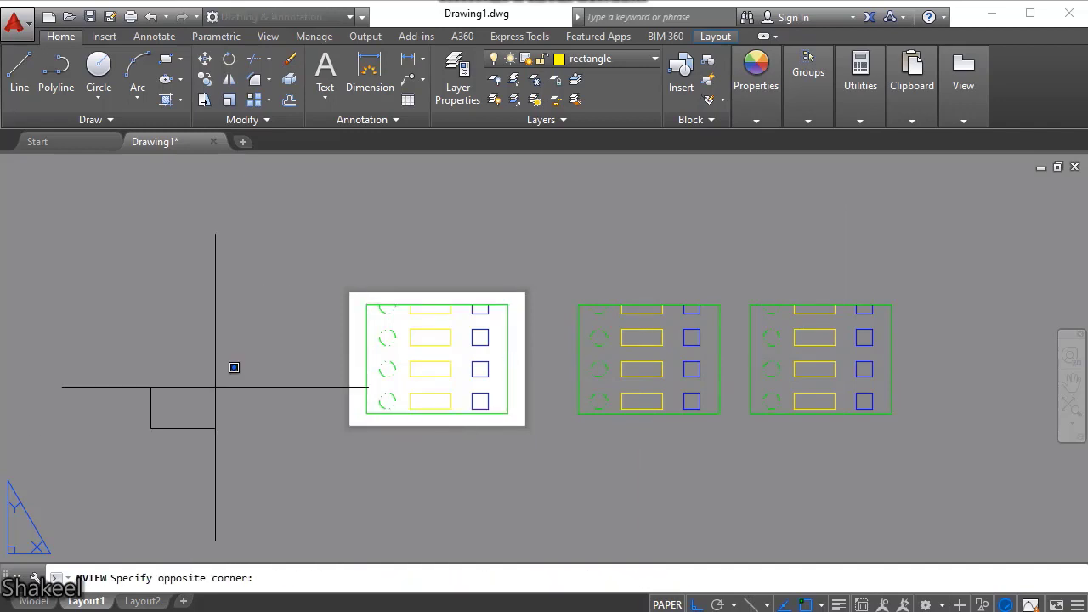
left_click(325, 283)
Pan and zoom the layout sheet so all four viewports are centred on screen.
middle_click_drag(303, 393, 436, 404)
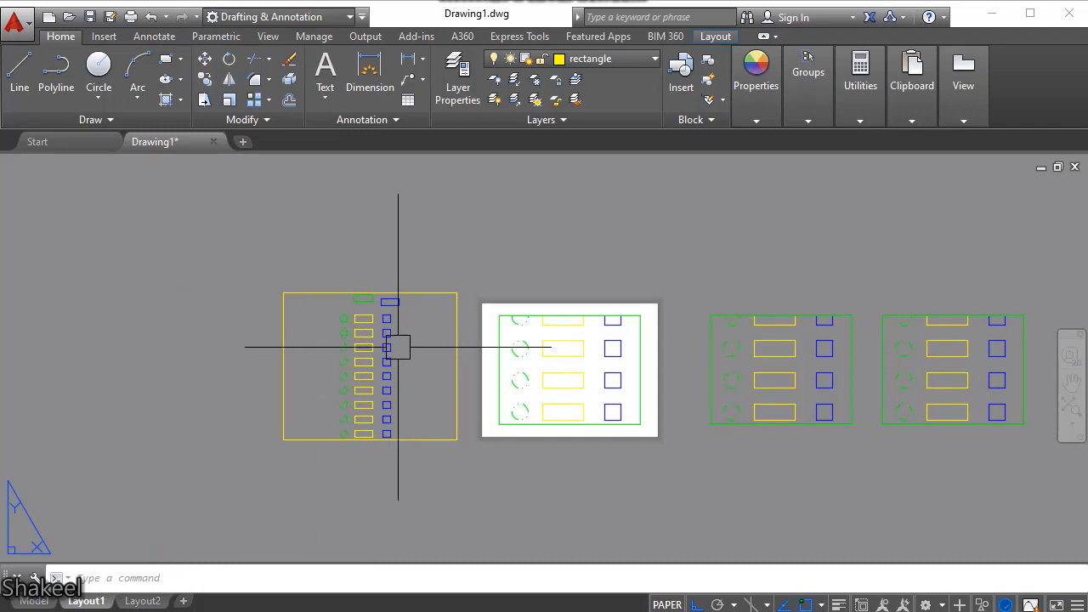
scroll(553, 357, "down", 2)
scroll(502, 340, "up", 3)
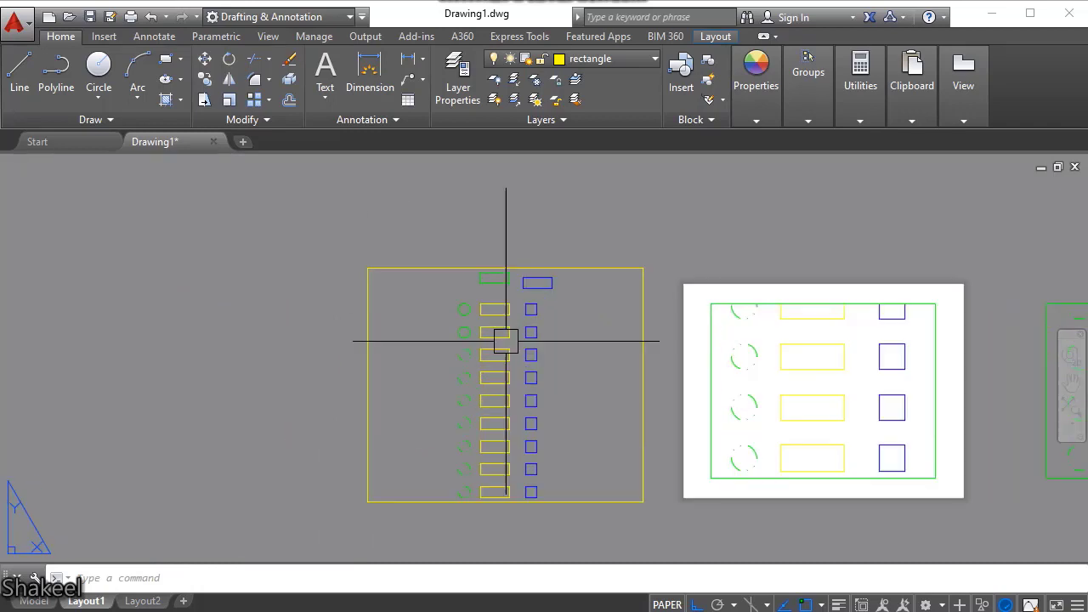
scroll(627, 341, "down", 5)
scroll(527, 332, "up", 2)
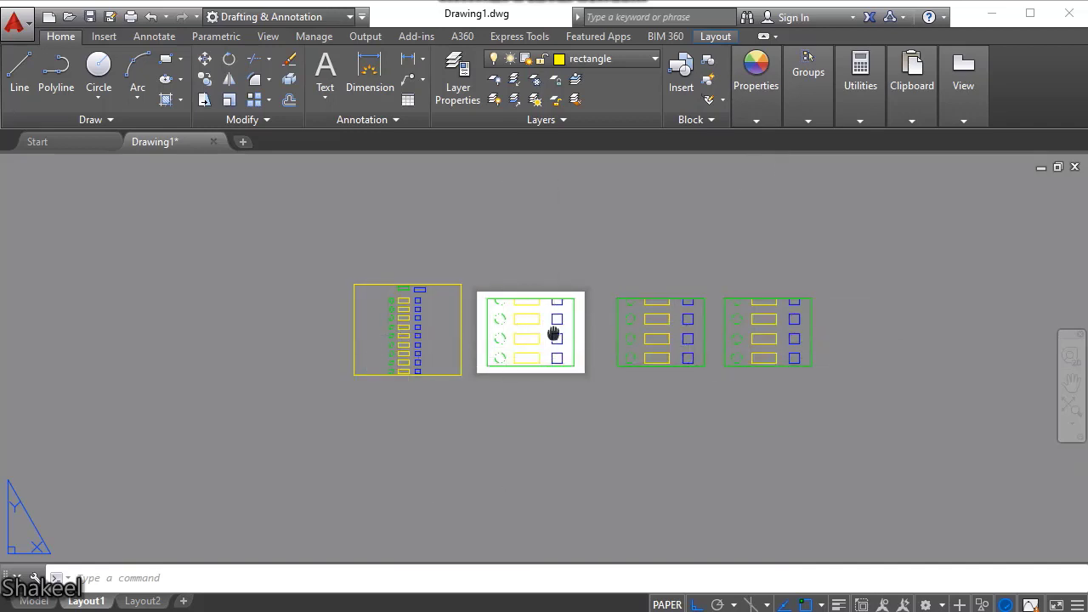
middle_click_drag(533, 326, 527, 345)
scroll(527, 345, "up", 2)
left_click(562, 120)
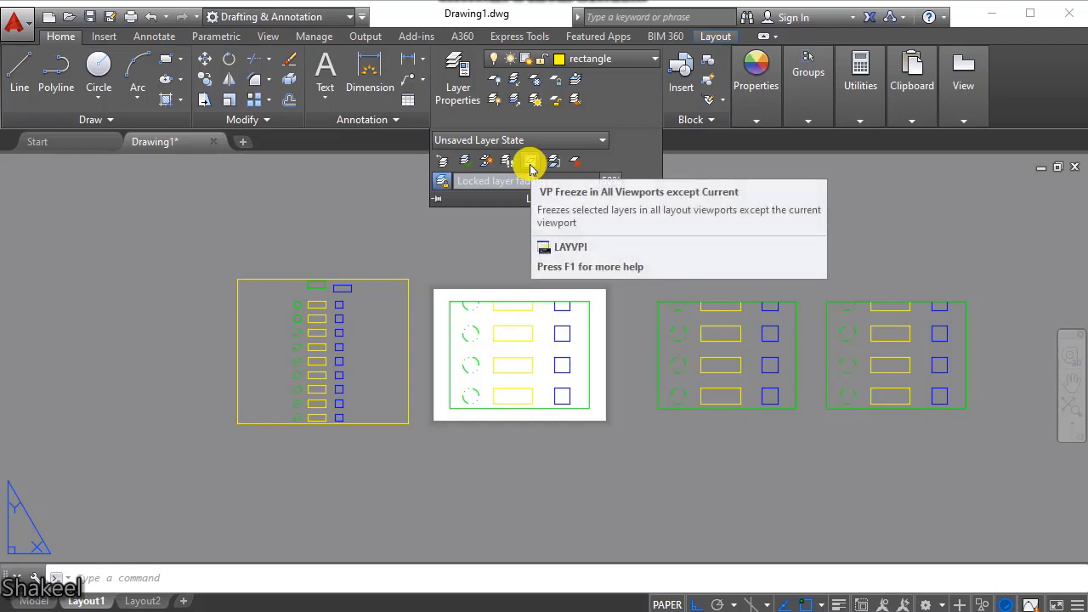
Freeze the yellow rectangle layer in all viewports except the new left one with LAYVPI.
left_click(530, 163)
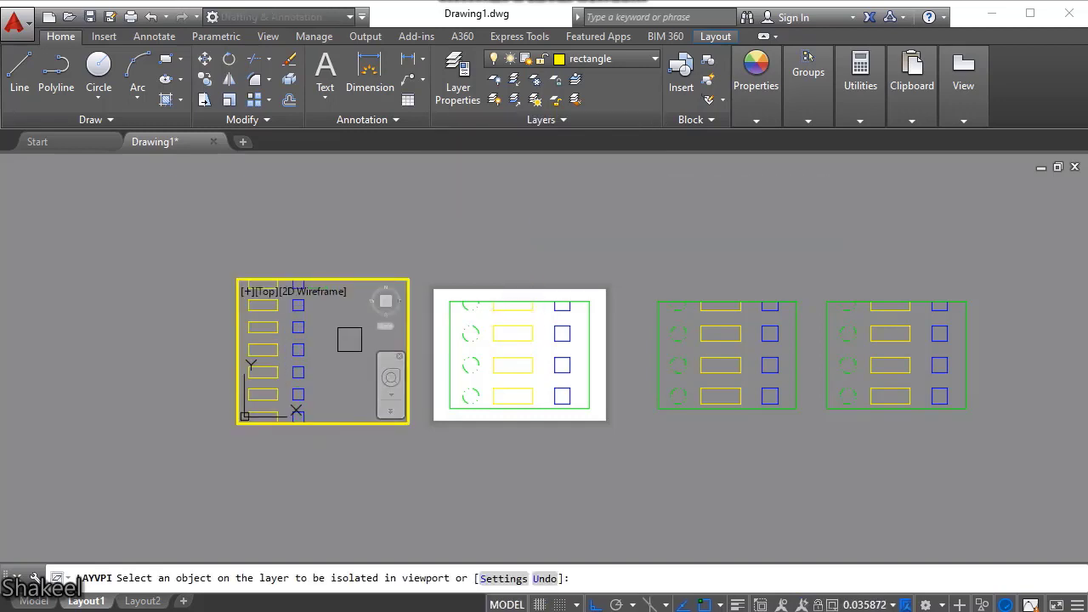
scroll(349, 339, "down", 1)
scroll(313, 349, "down", 1)
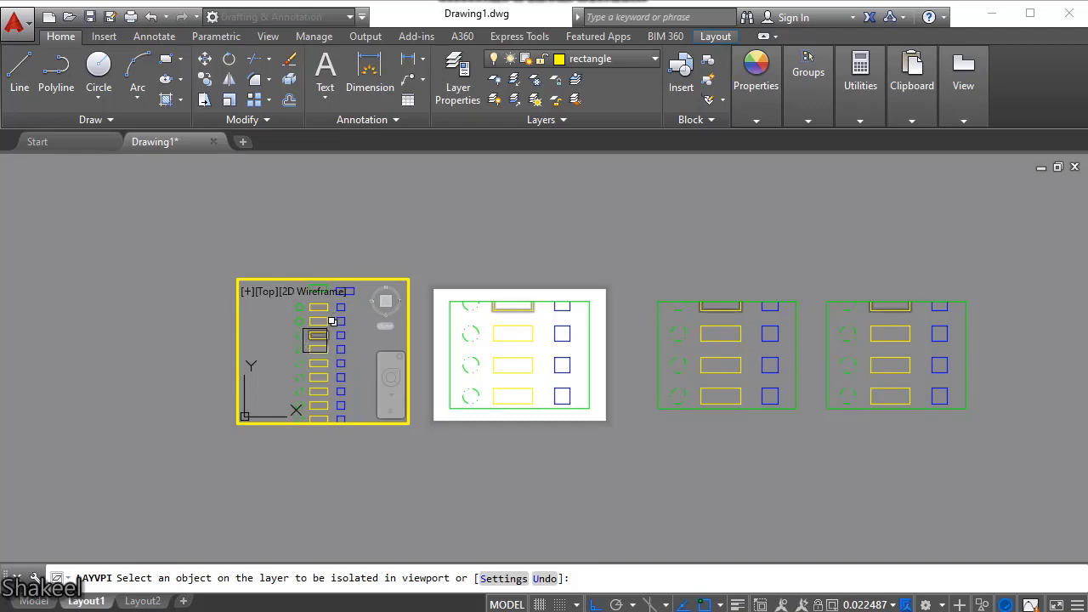
scroll(301, 343, "up", 2)
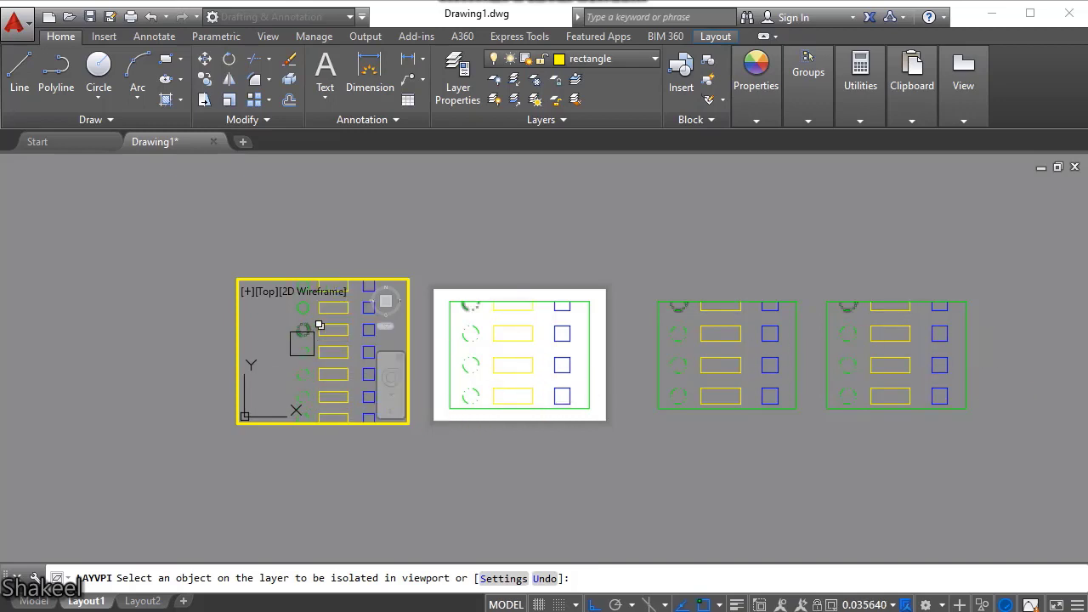
scroll(318, 365, "up", 1)
scroll(332, 331, "up", 1)
scroll(334, 372, "up", 1)
scroll(368, 394, "up", 1)
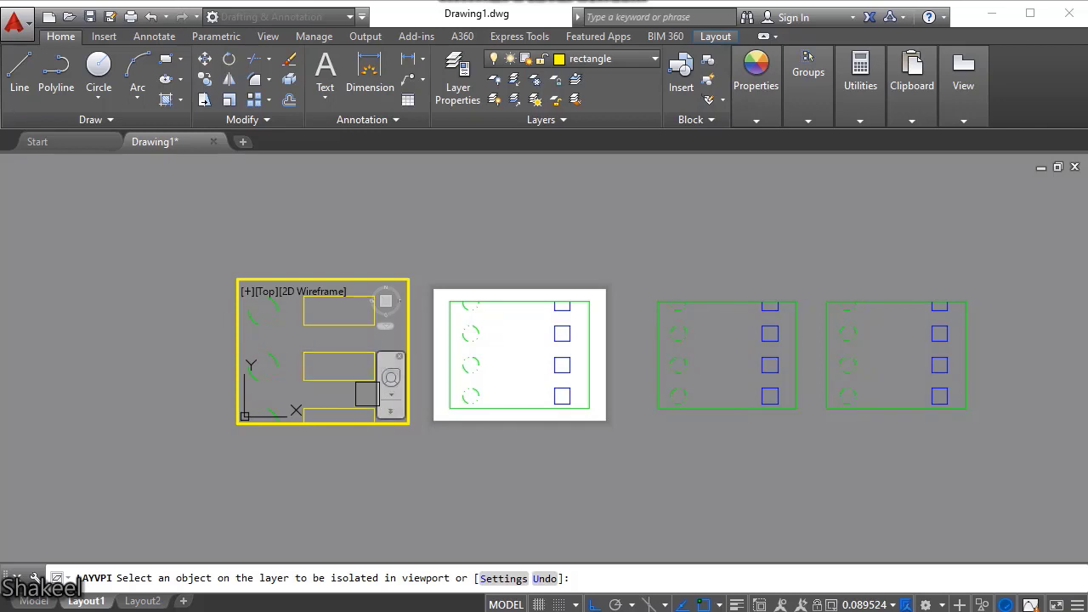
scroll(308, 339, "down", 4)
scroll(311, 334, "up", 2)
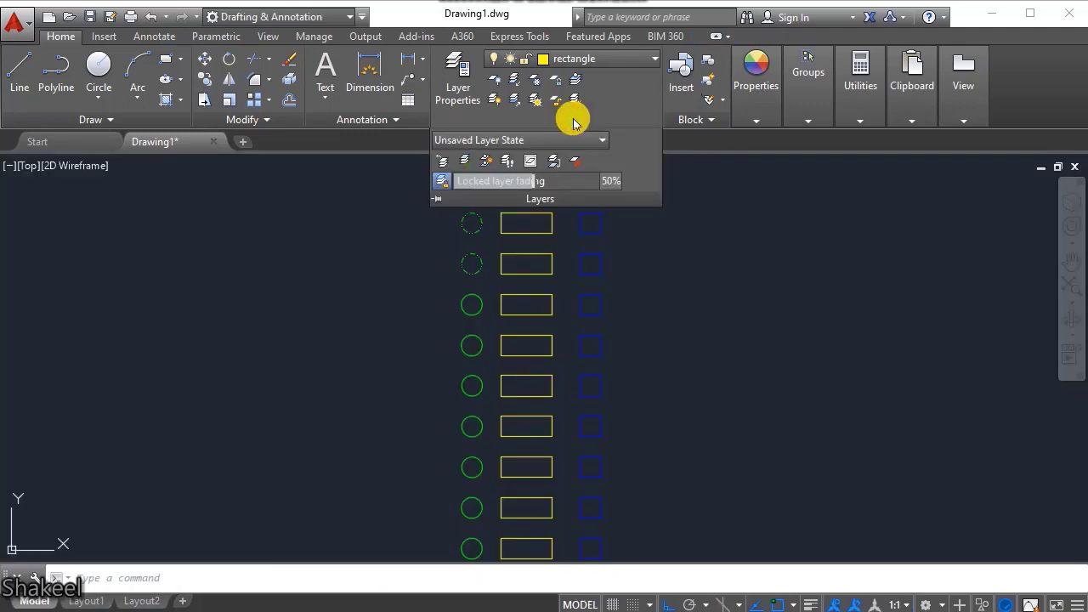
Start LAYMRG and pick a blue square to choose the square layer for merging.
left_click(553, 161)
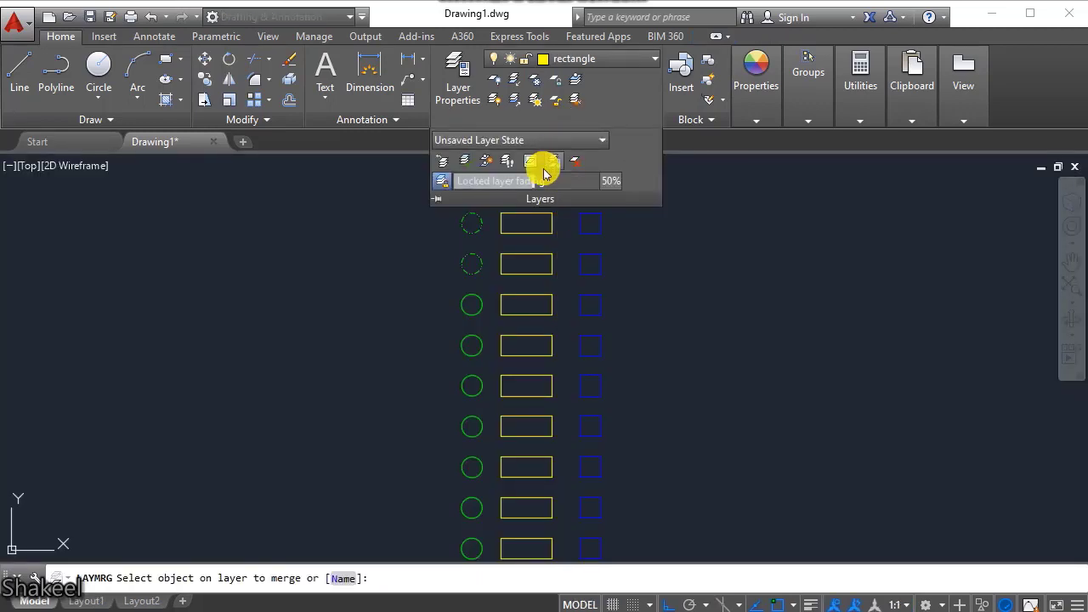
middle_click_drag(533, 285, 507, 339)
scroll(514, 290, "up", 2)
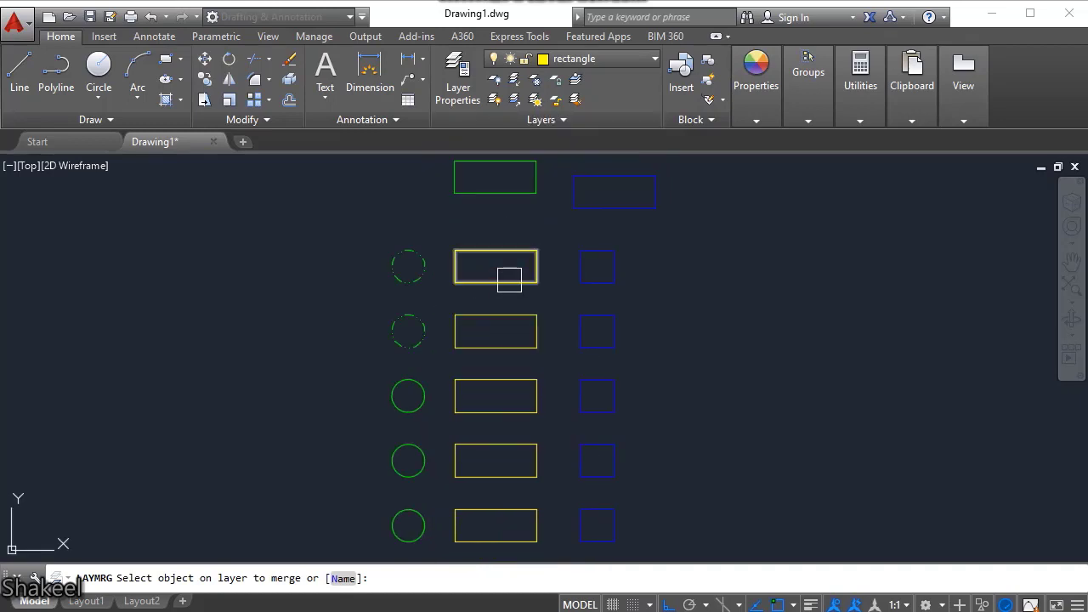
left_click(590, 283)
scroll(539, 271, "down", 2)
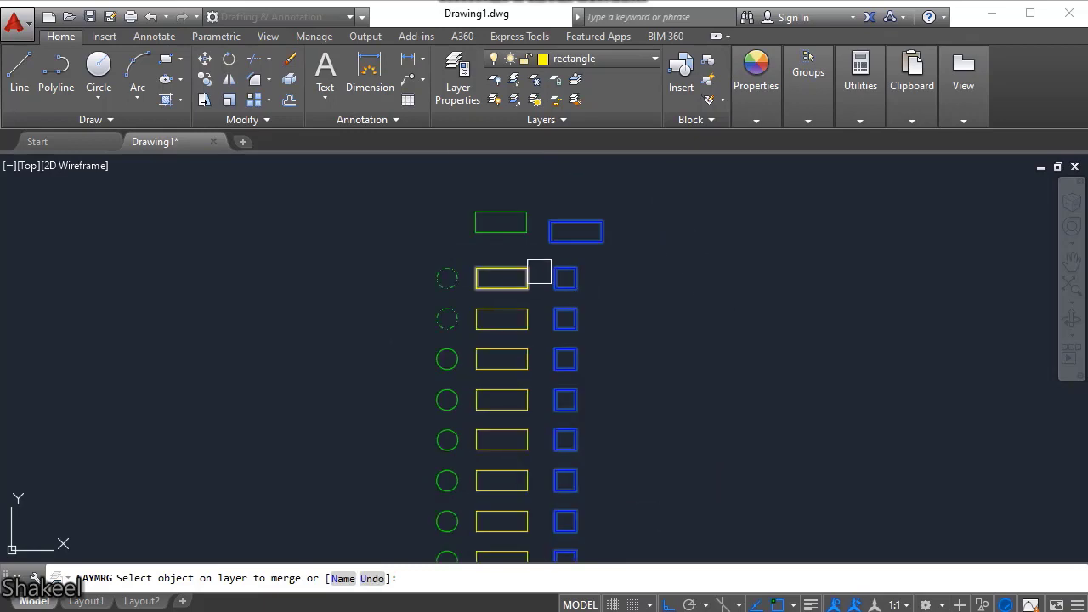
scroll(585, 230, "down", 3)
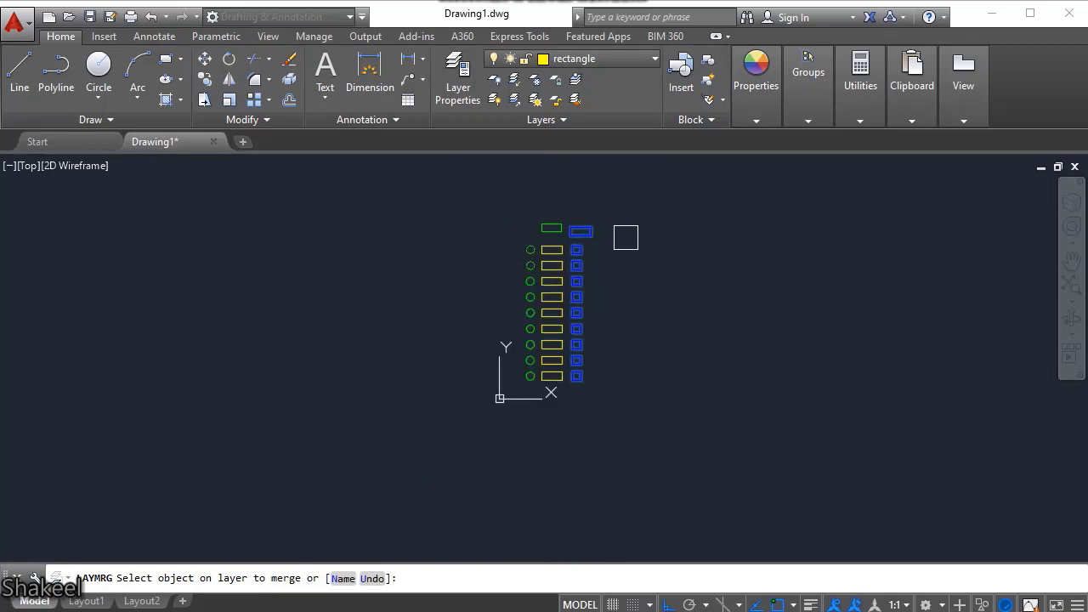
scroll(612, 233, "up", 3)
scroll(535, 267, "down", 2)
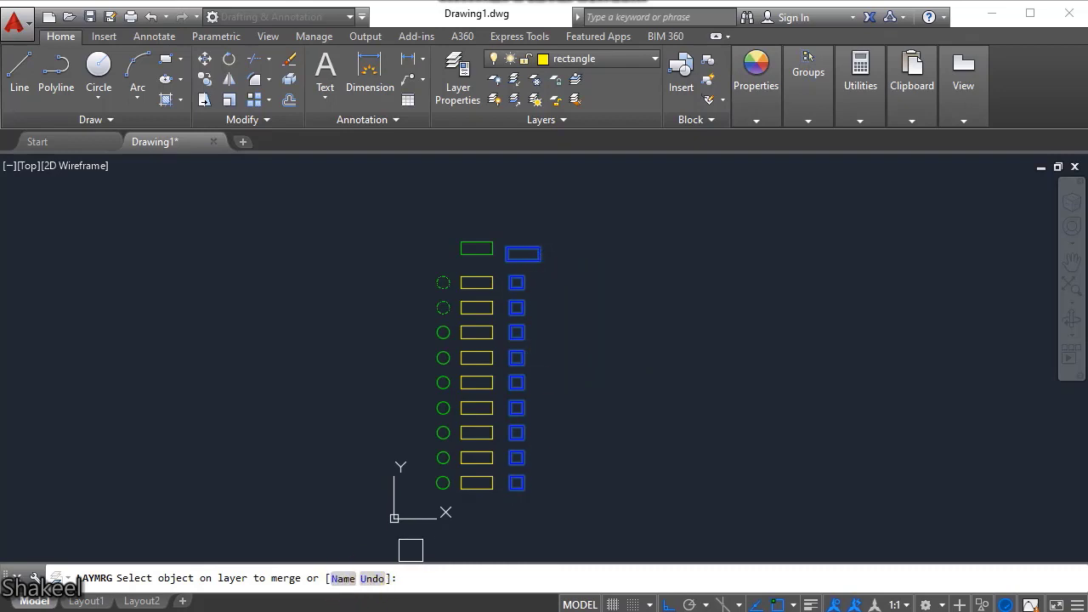
key("Return")
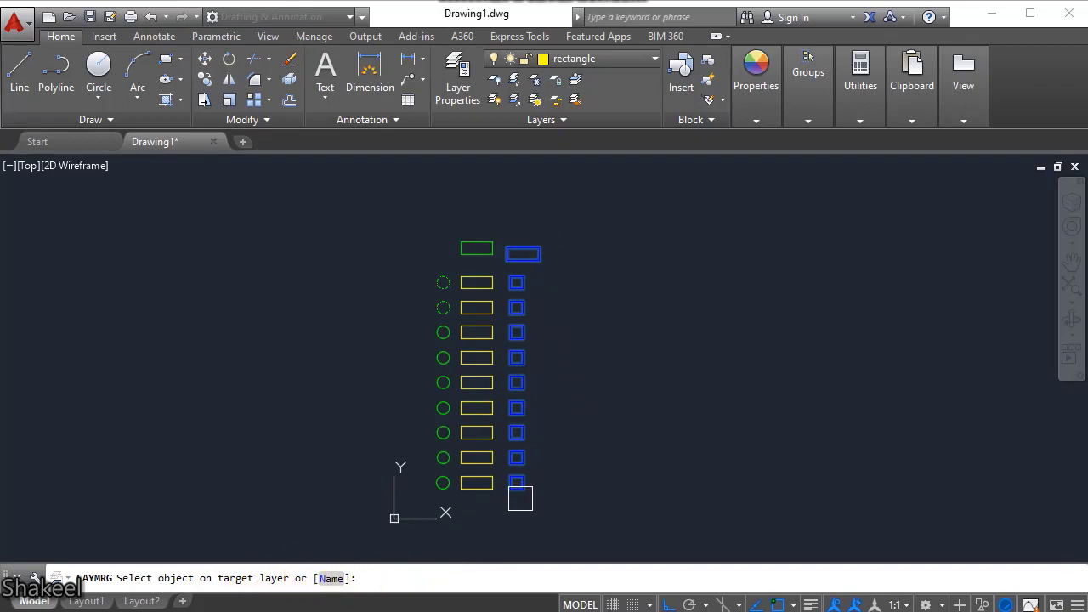
Choose 'rectangle' by name as the target layer and approve the merge.
left_click(331, 579)
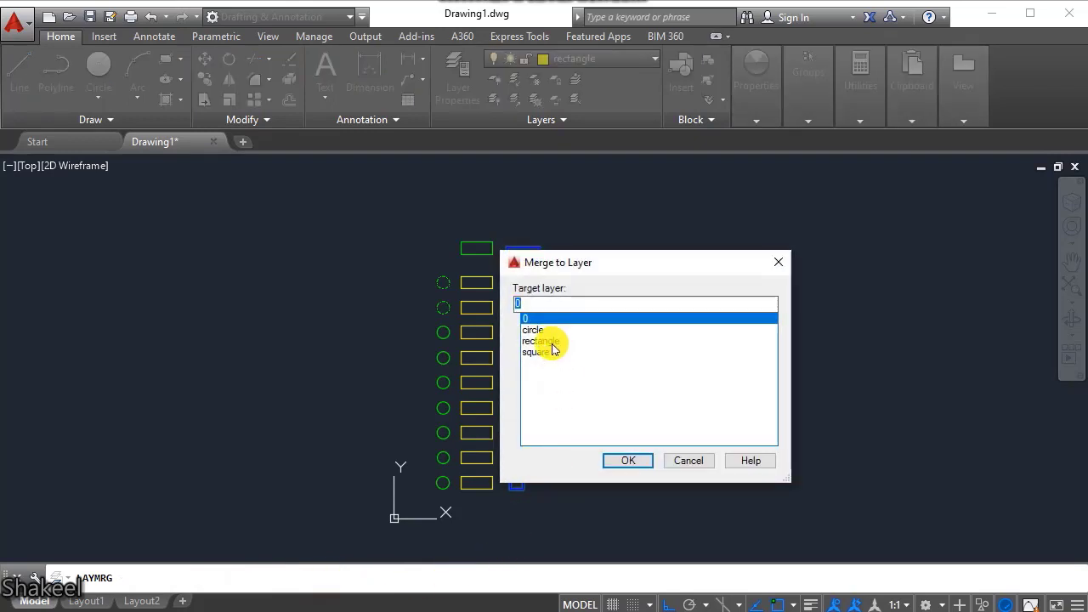
left_click(548, 343)
left_click(630, 463)
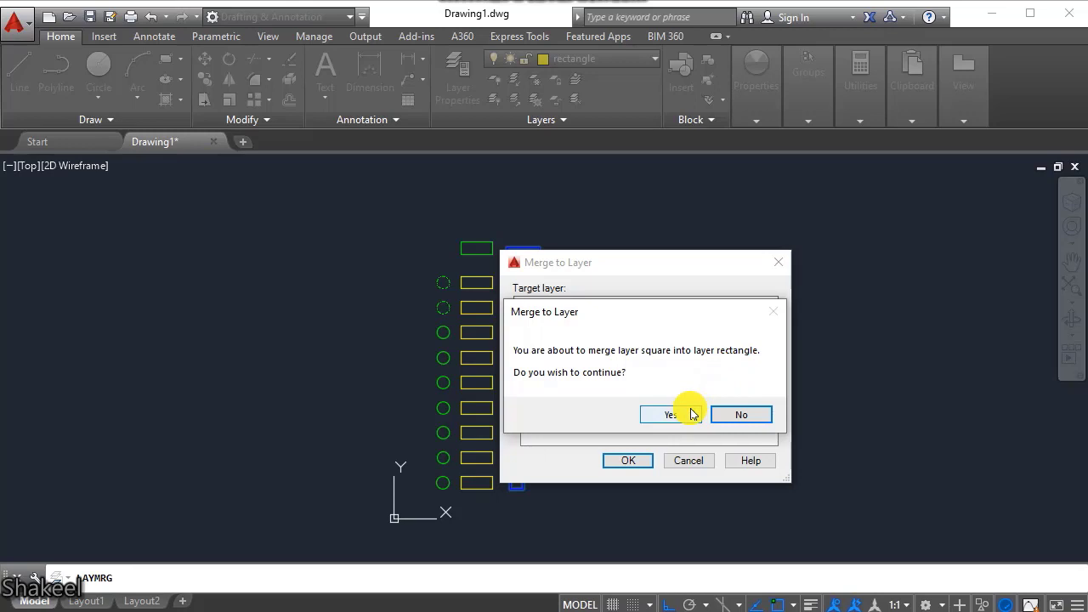
left_click(668, 413)
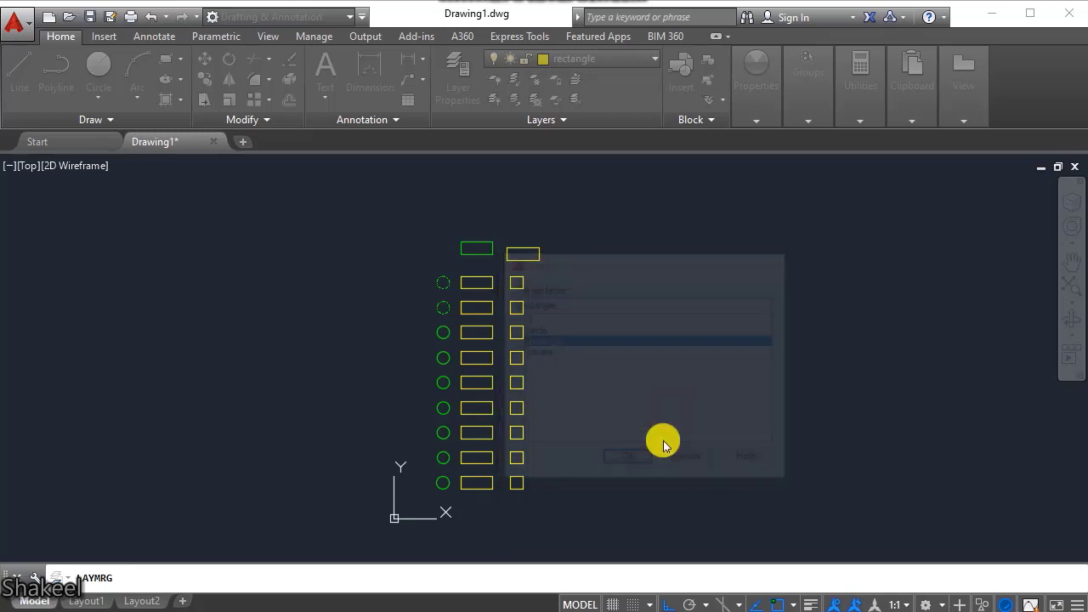
scroll(471, 307, "up", 2)
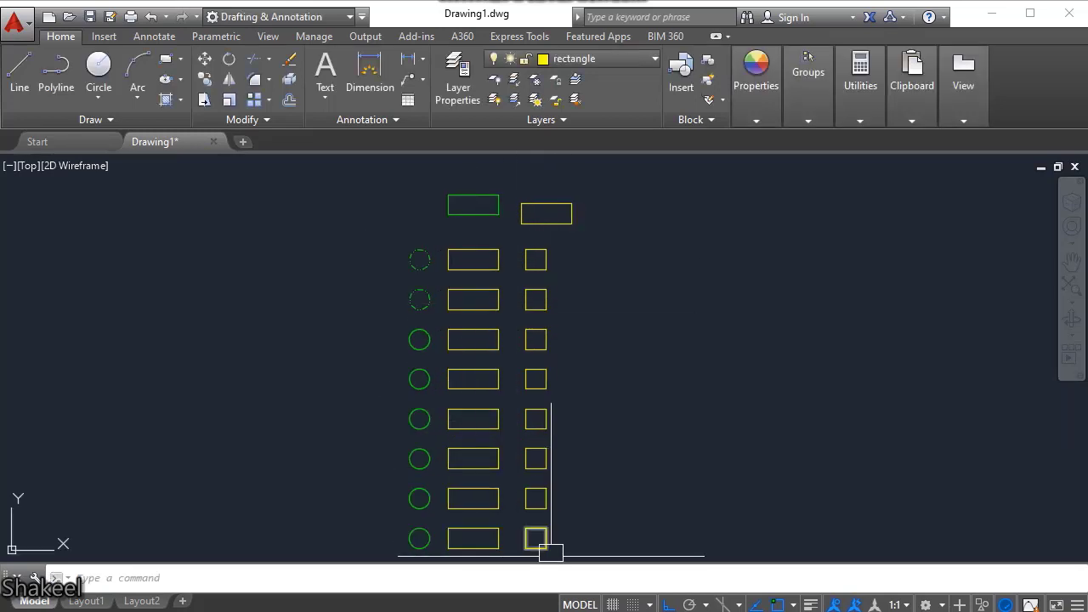
Window-select the right column of shapes.
scroll(527, 247, "down", 2)
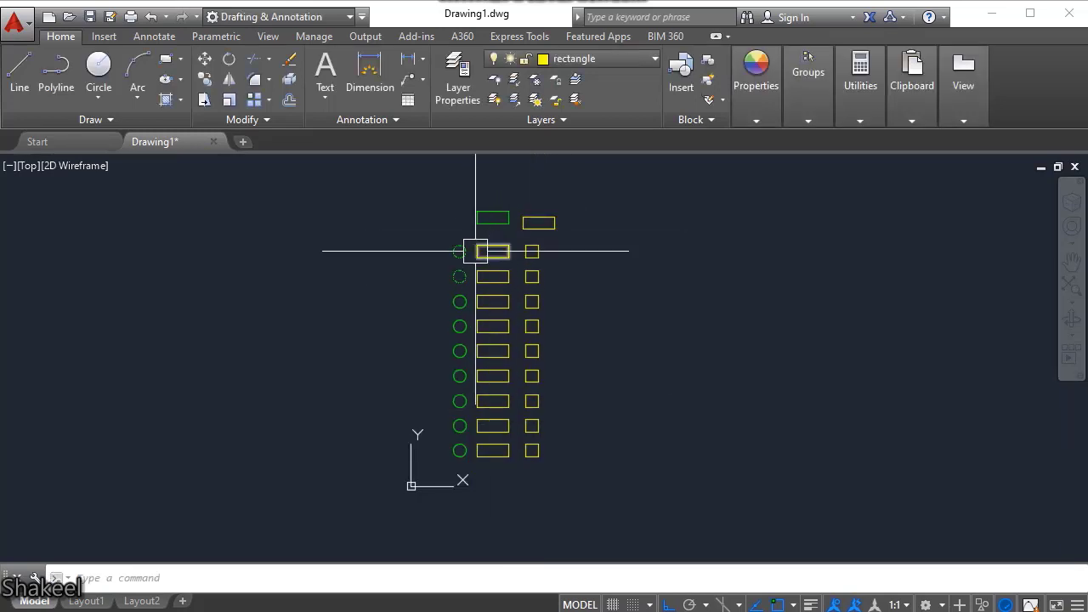
scroll(486, 247, "up", 2)
scroll(499, 350, "down", 2)
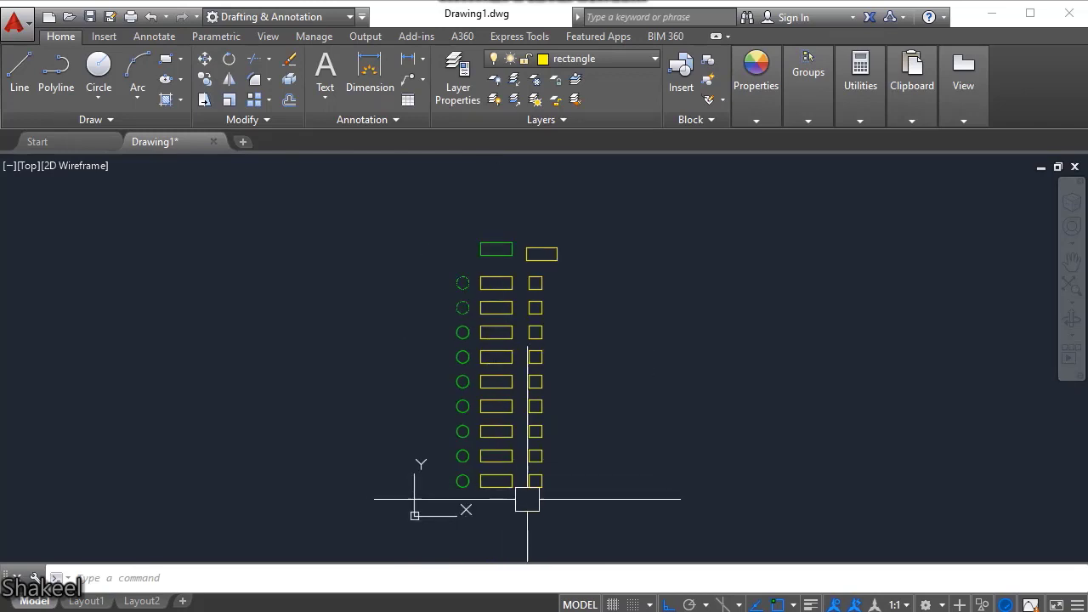
left_click(570, 515)
left_click(531, 228)
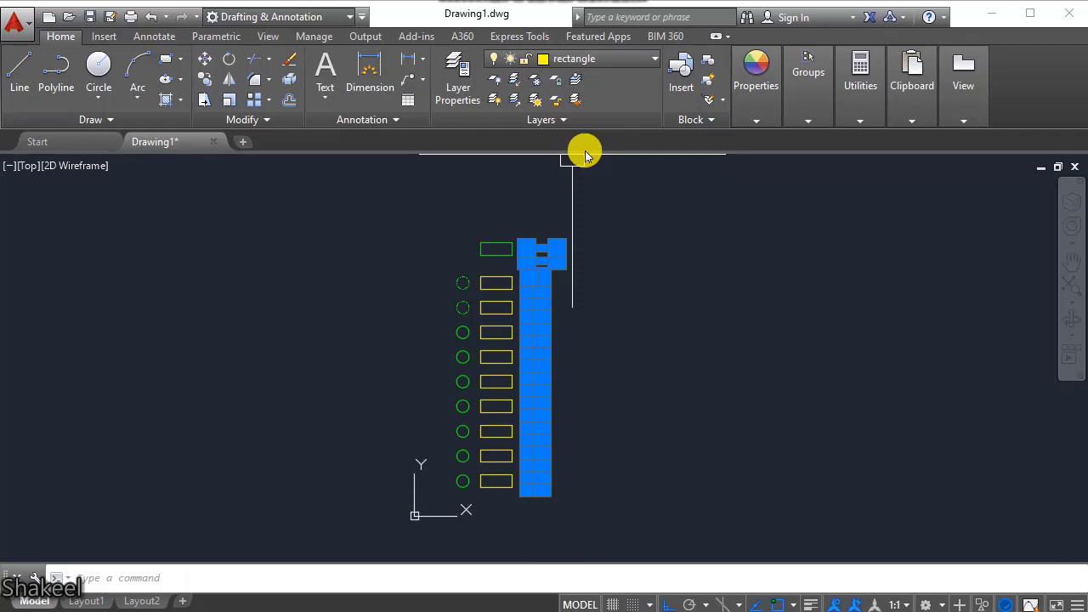
Delete the green circle layer and its objects with LAYDEL.
left_click(600, 122)
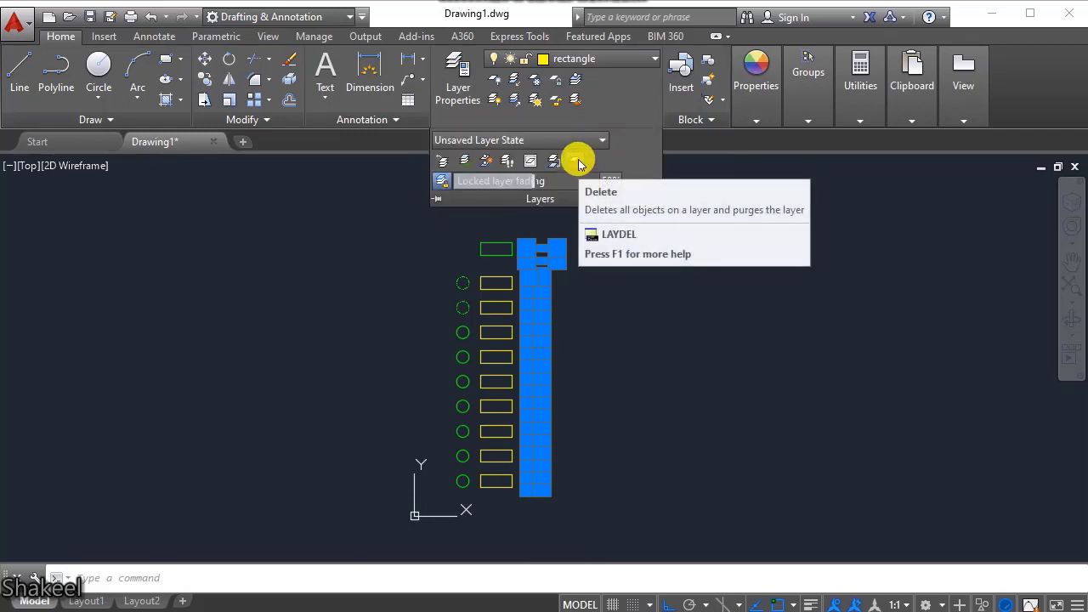
left_click(578, 163)
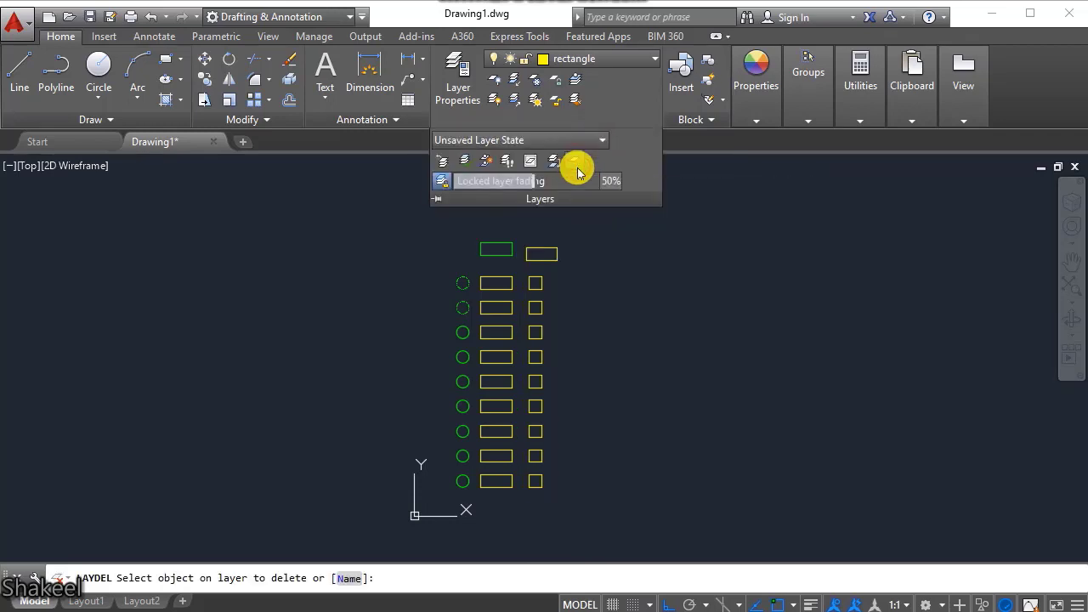
left_click(552, 253)
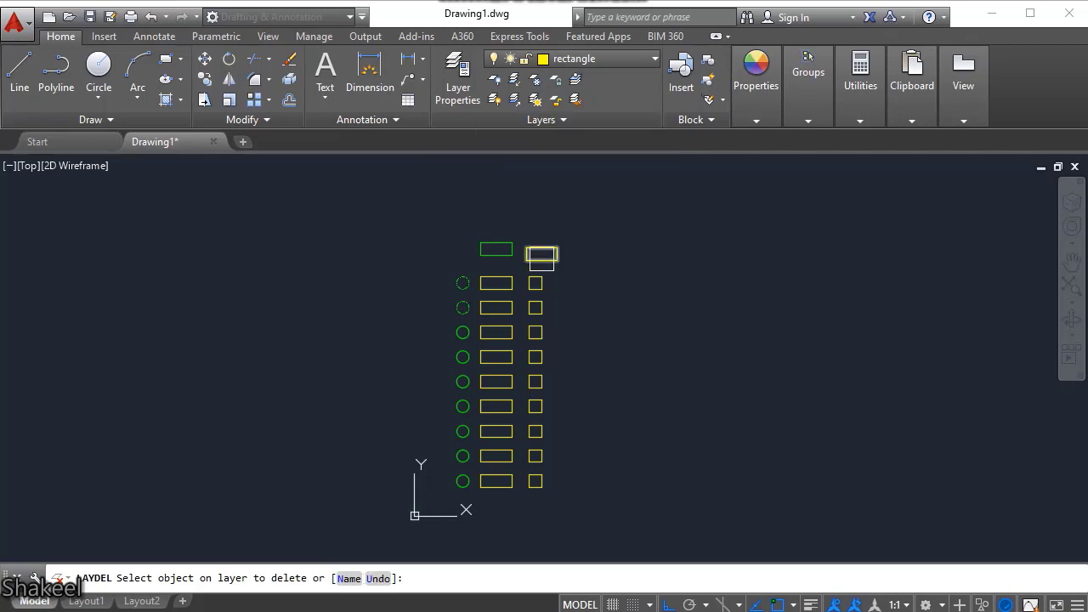
left_click(348, 578)
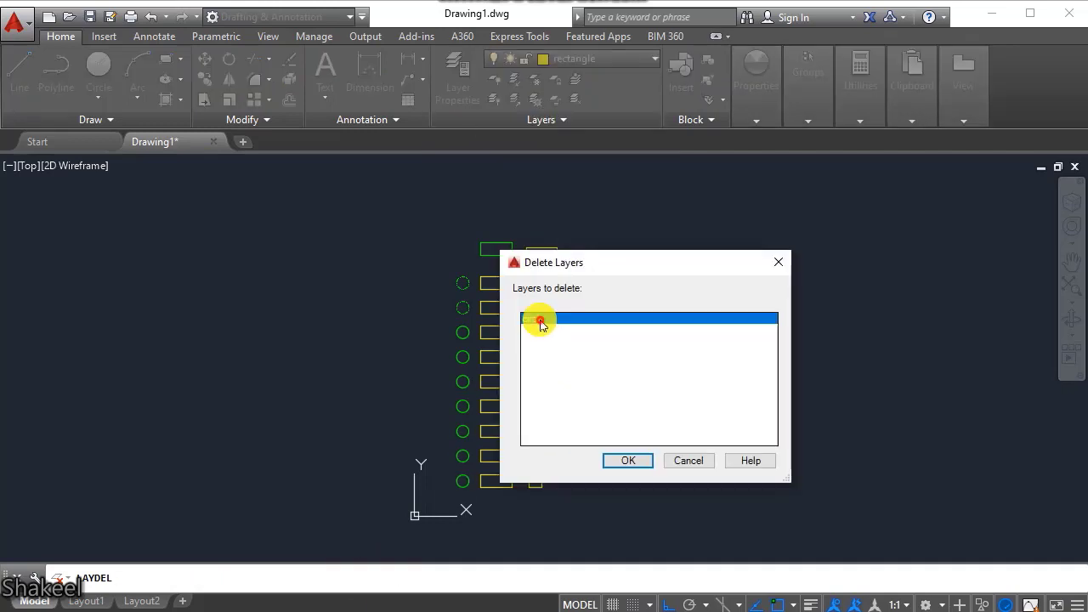
left_click(622, 461)
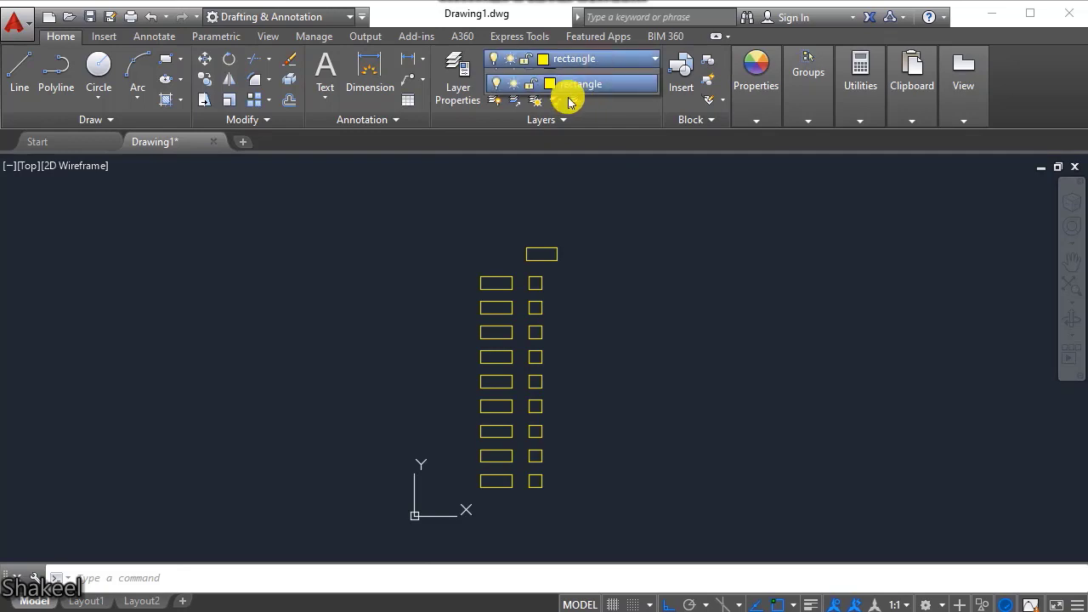
Make layer 0 current and delete the 'rectangle' layer by name with LAYDEL.
left_click(560, 82)
left_click(548, 119)
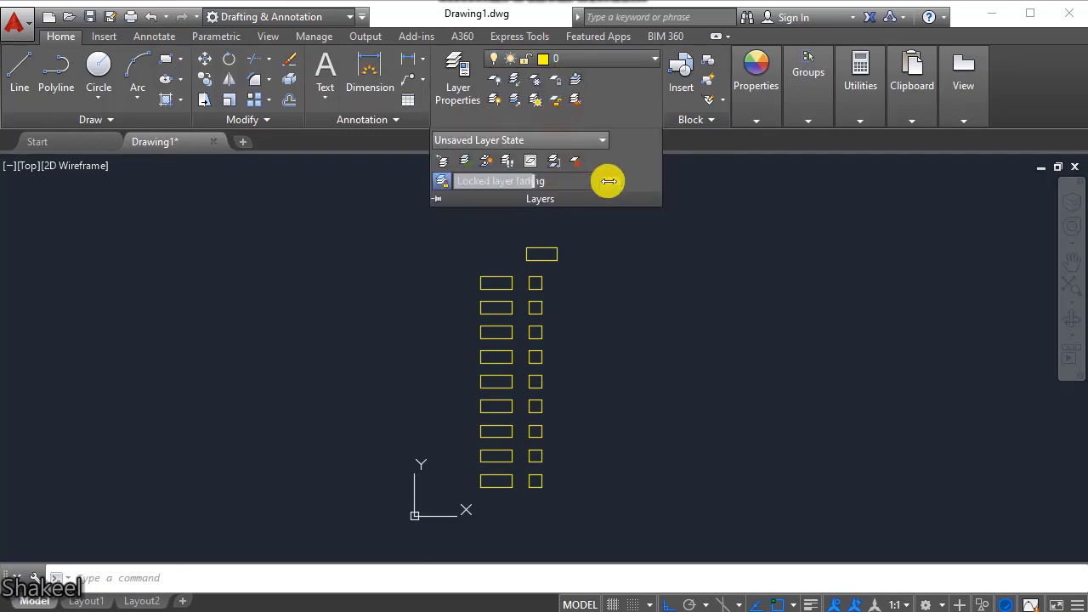
left_click(574, 161)
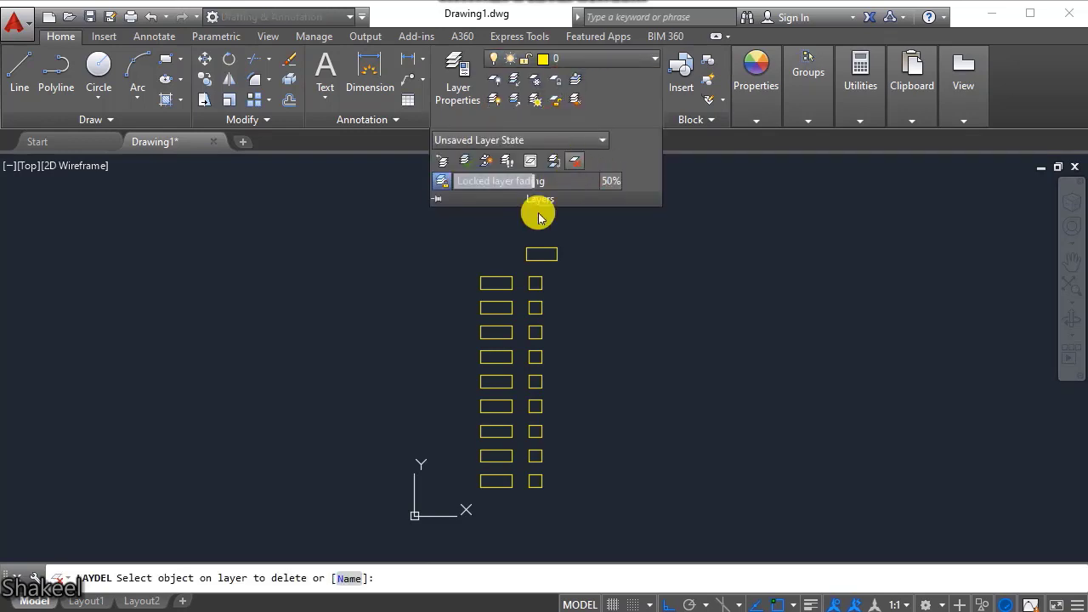
left_click(349, 577)
double_click(558, 318)
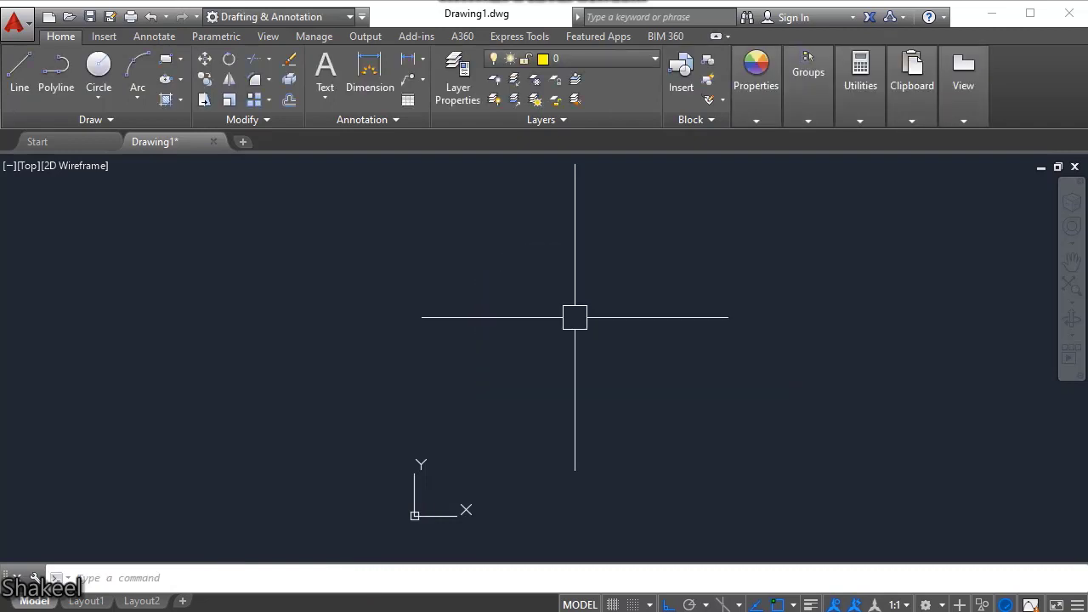
middle_click_drag(503, 324, 397, 390)
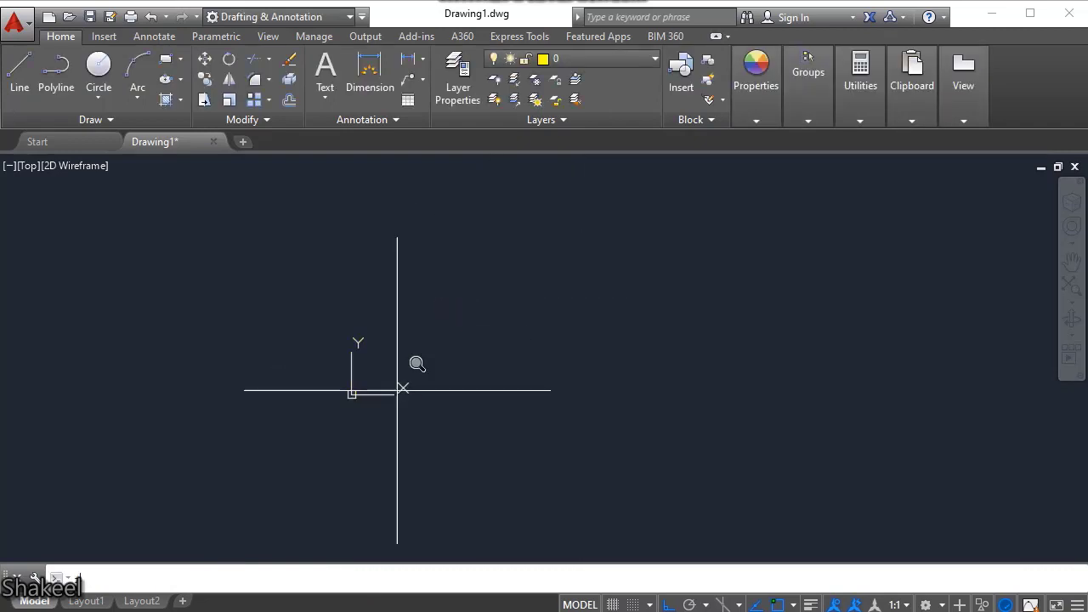
left_click(621, 121)
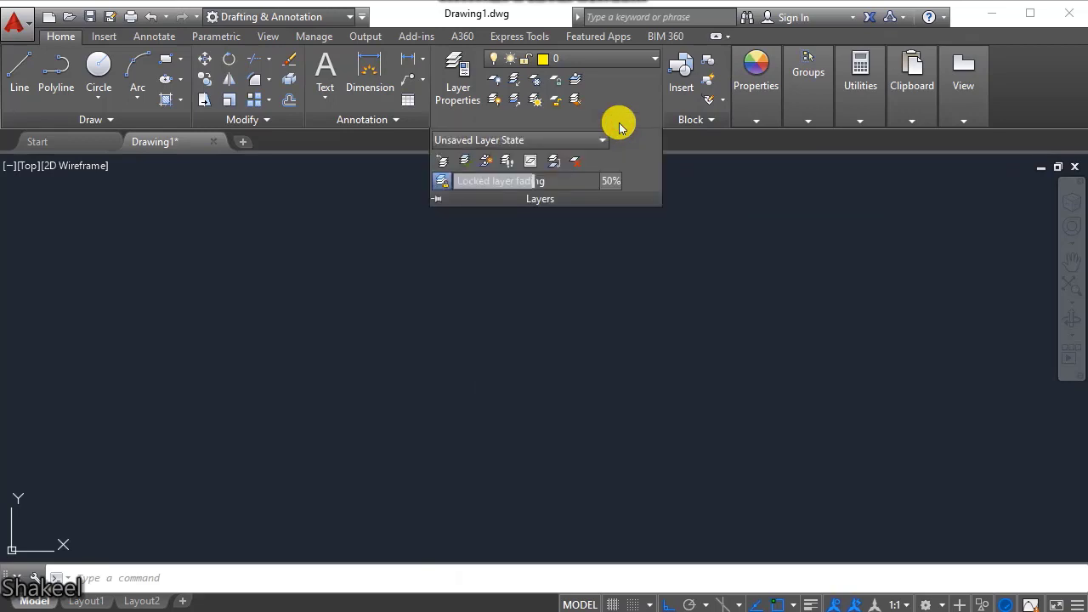
left_click(618, 61)
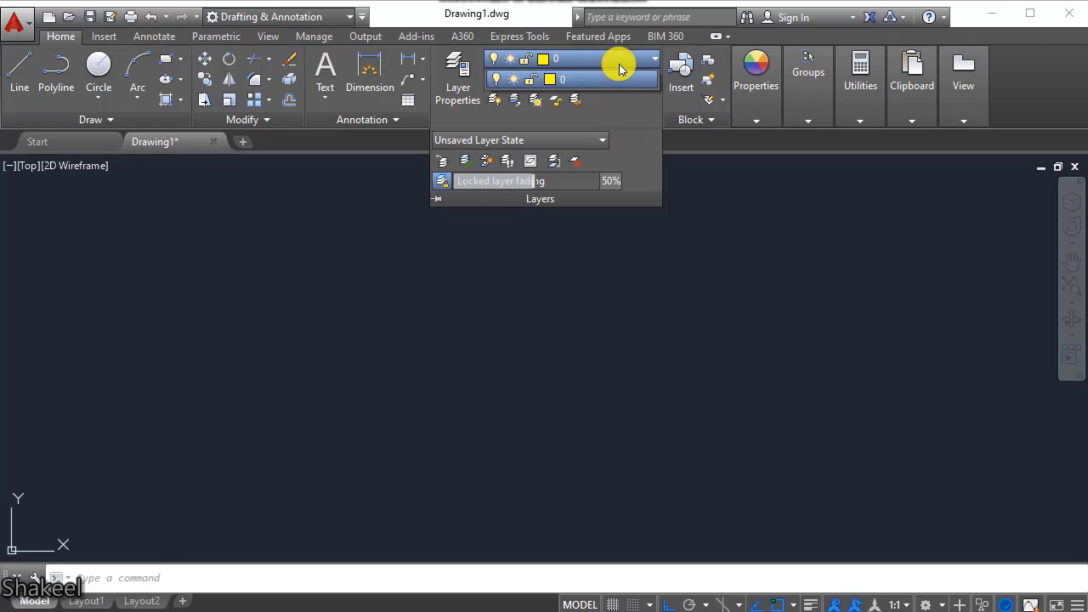
left_click(619, 65)
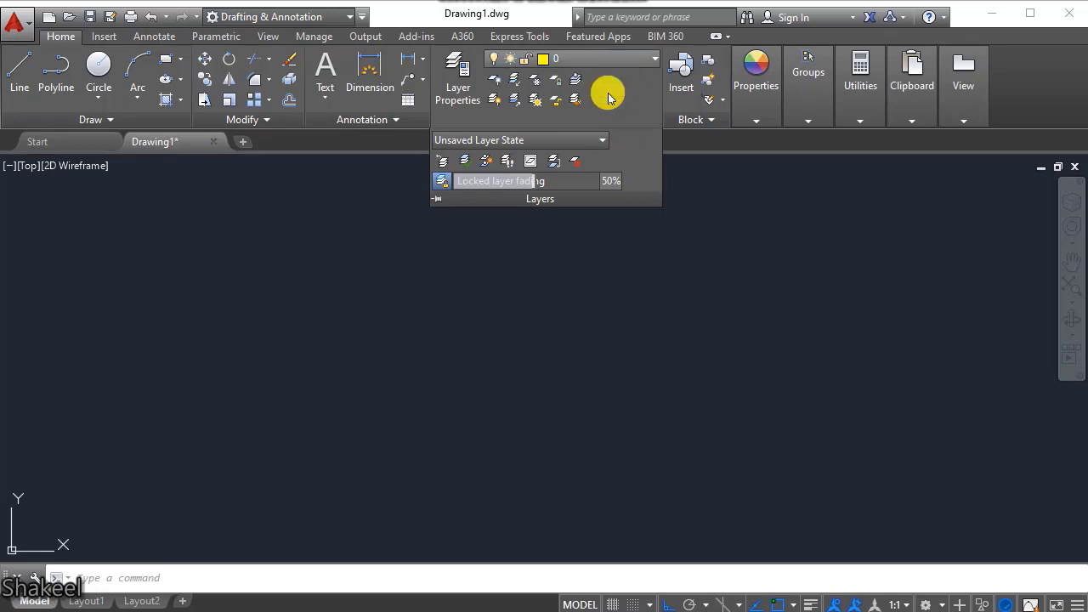
left_click(654, 61)
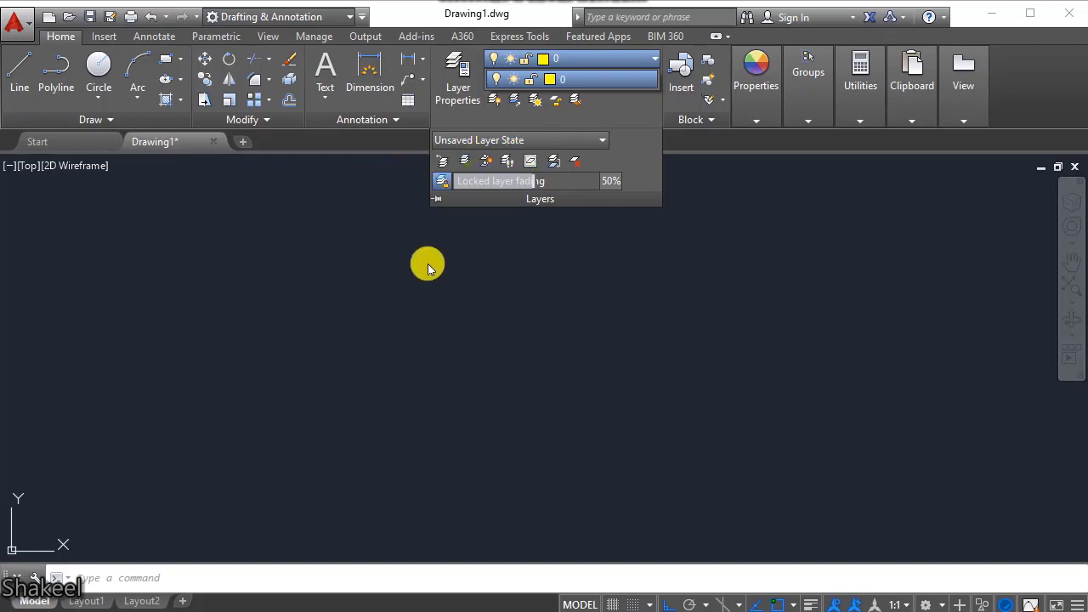
left_click(442, 184)
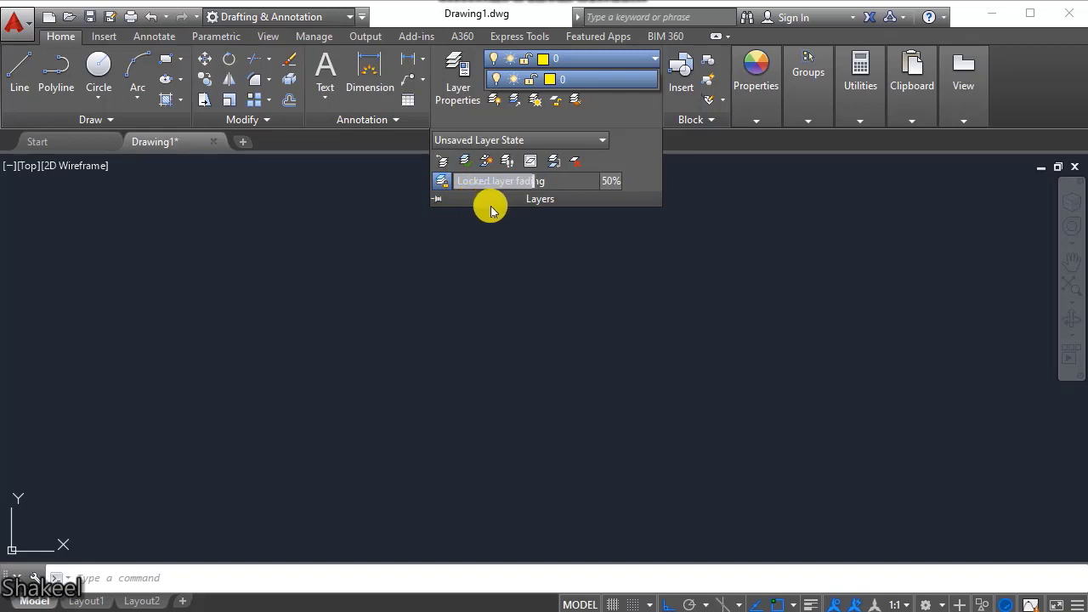
left_click(619, 322)
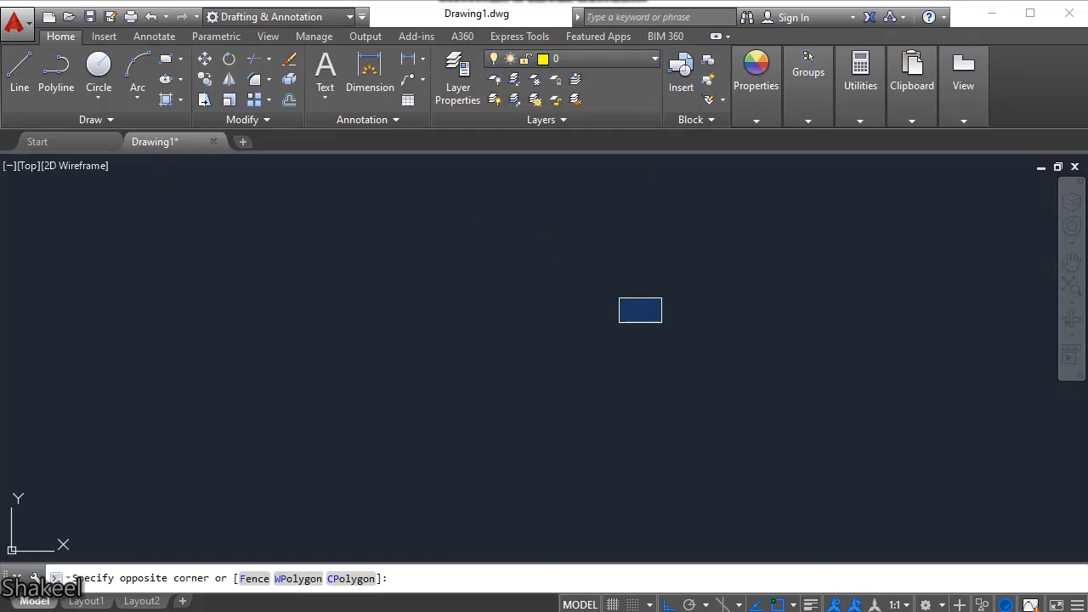
left_click(661, 298)
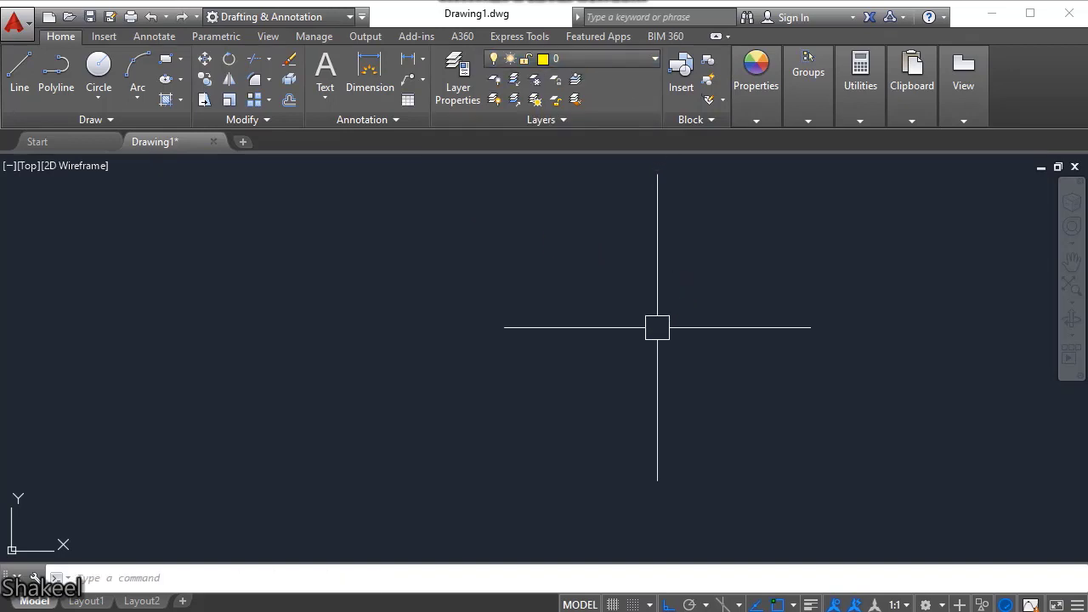